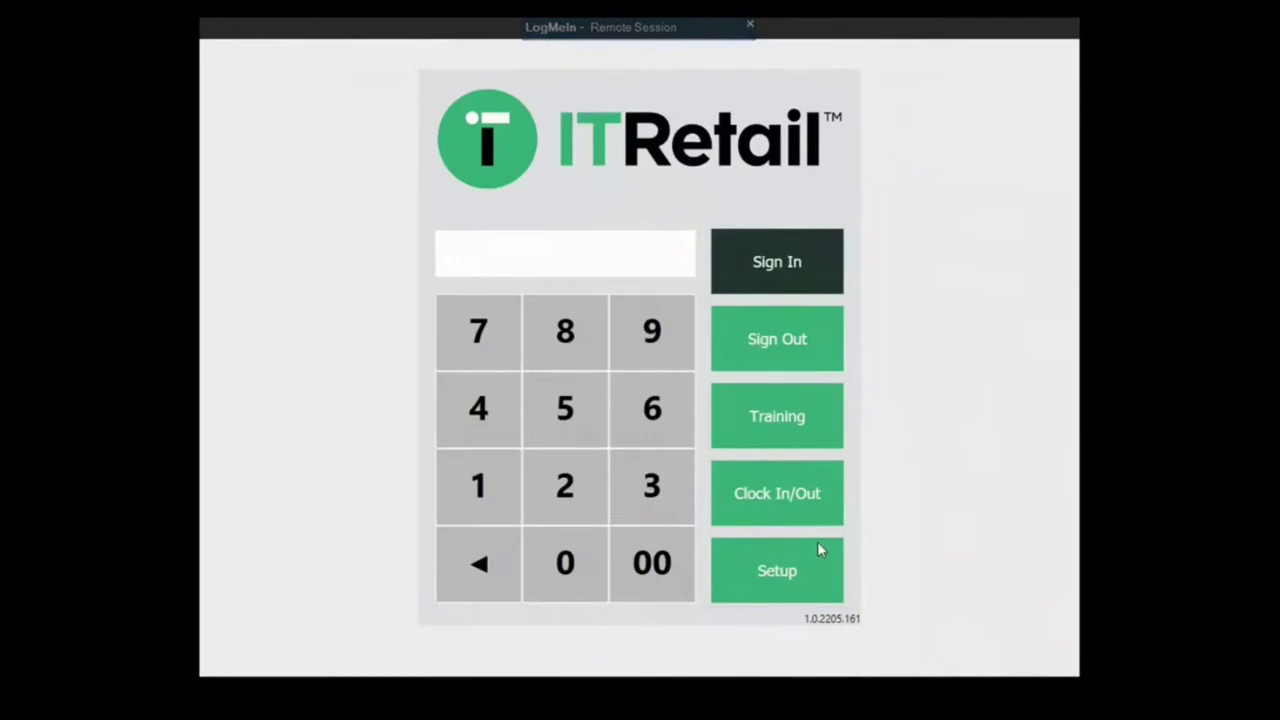
View the Clock In/Out keypad and close it without recording any time entry
left_click(815, 478)
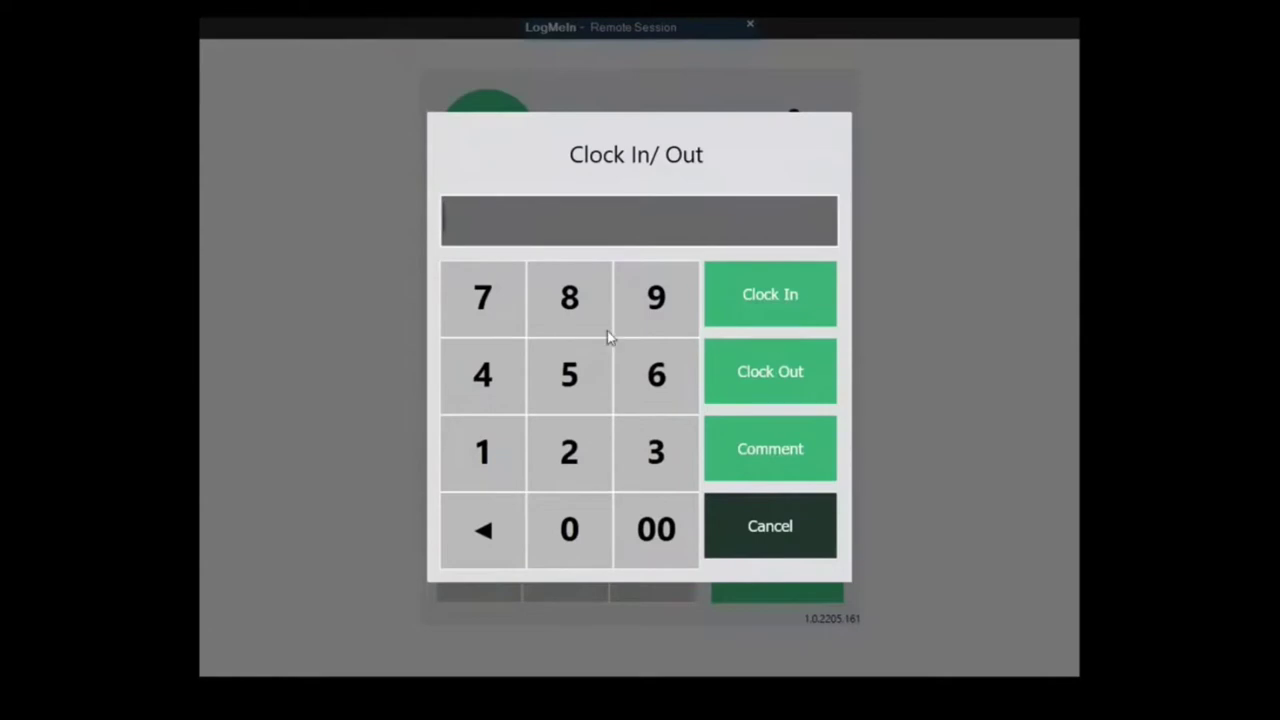
left_click(745, 520)
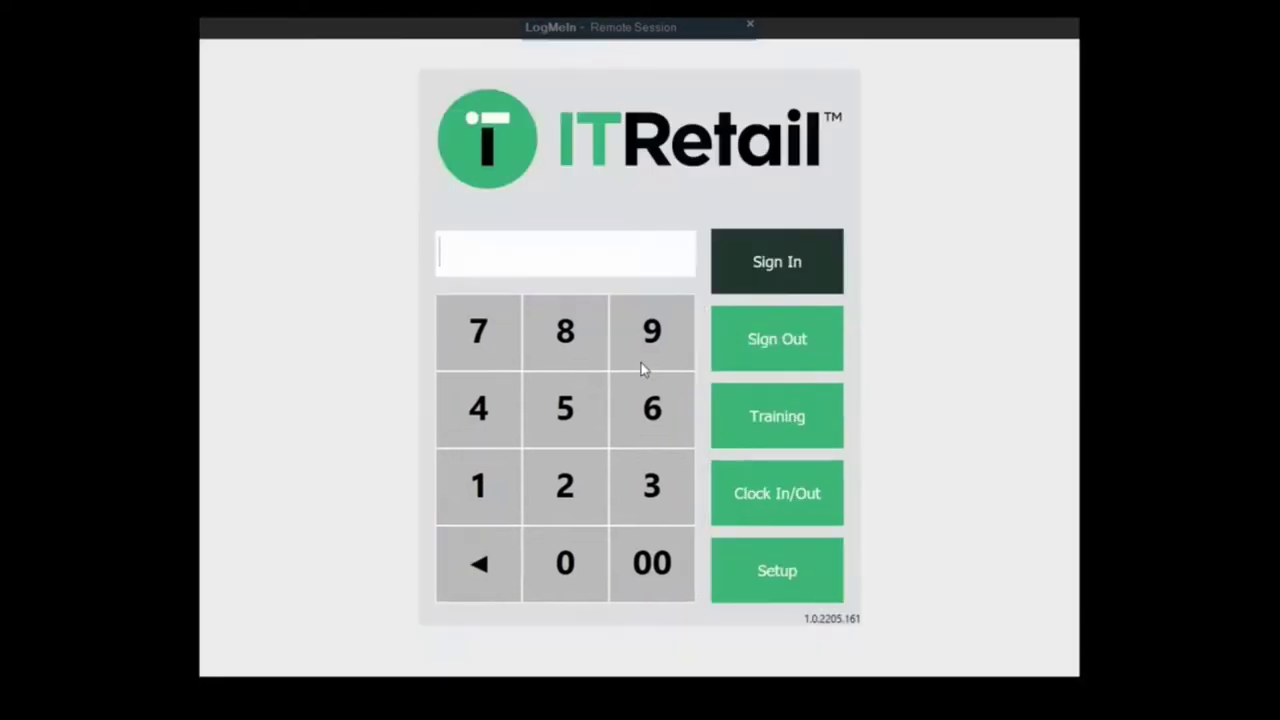
left_click(738, 432)
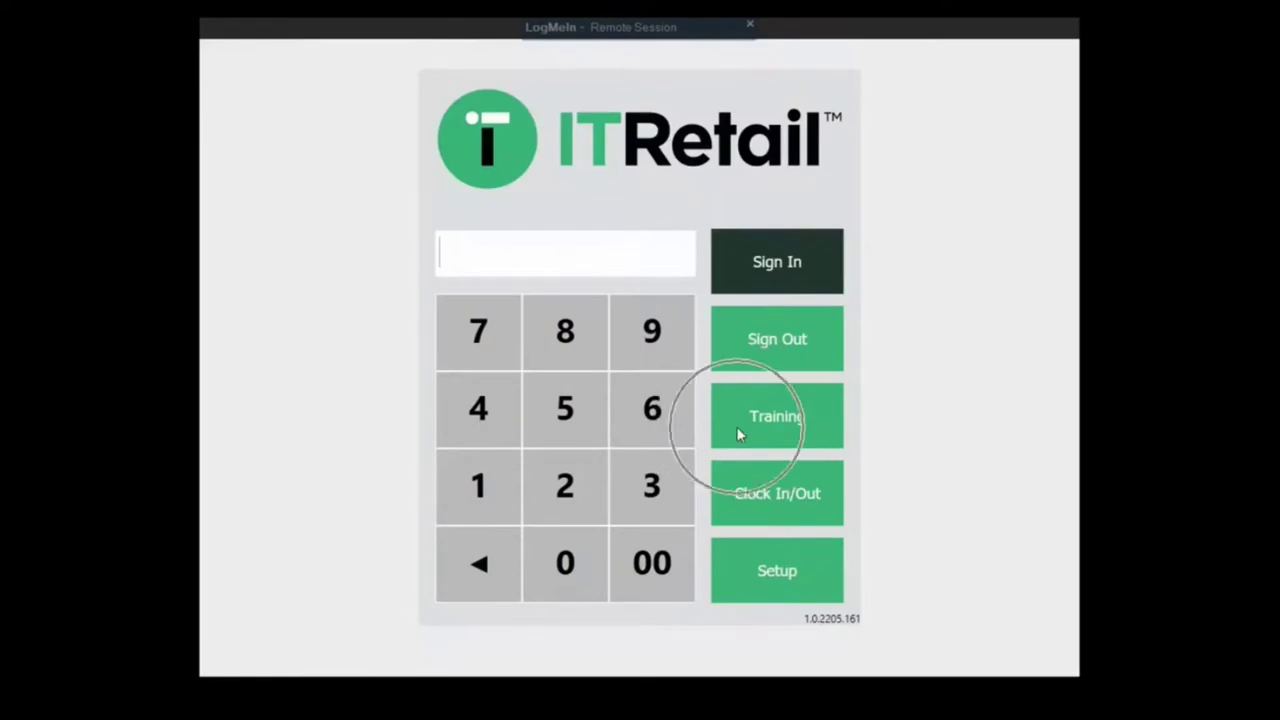
left_click(799, 449)
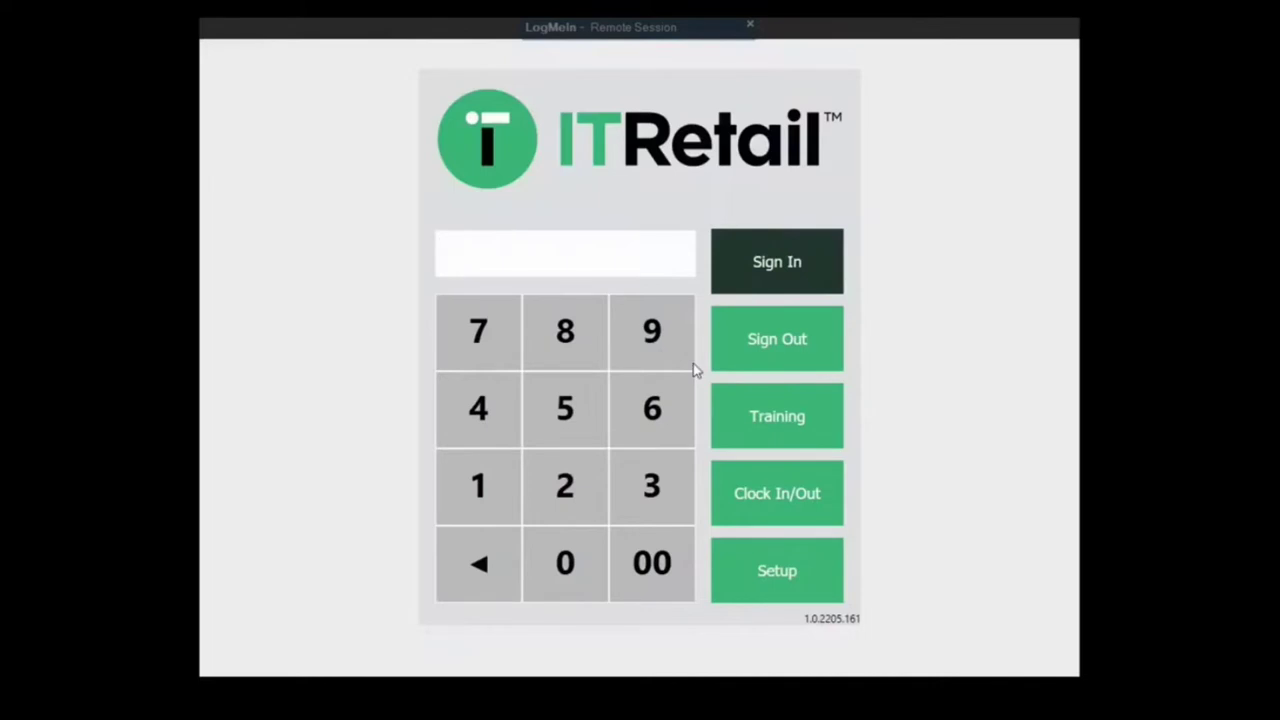
Enter the cashier's sign-in code and sign in to the register
double_click(645, 340)
left_click(788, 266)
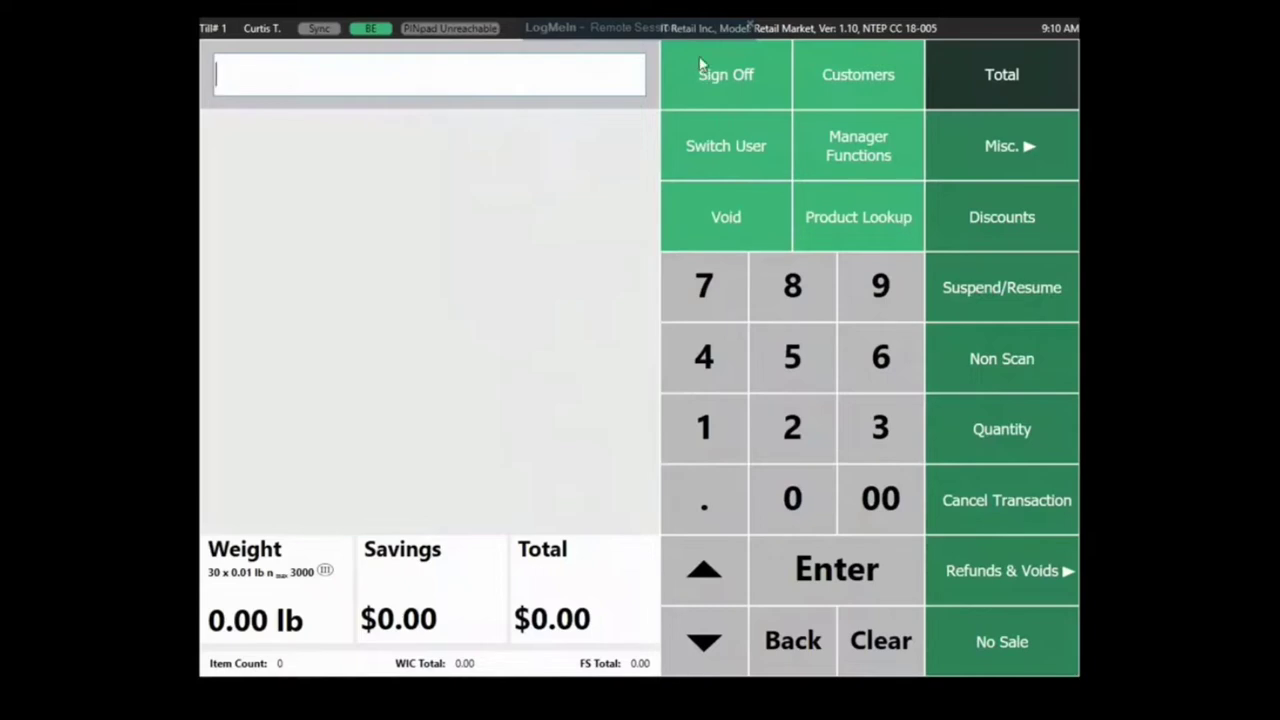
left_click(266, 147)
left_click(272, 332)
left_click(549, 339)
left_click(543, 152)
left_click(861, 211)
left_click(948, 216)
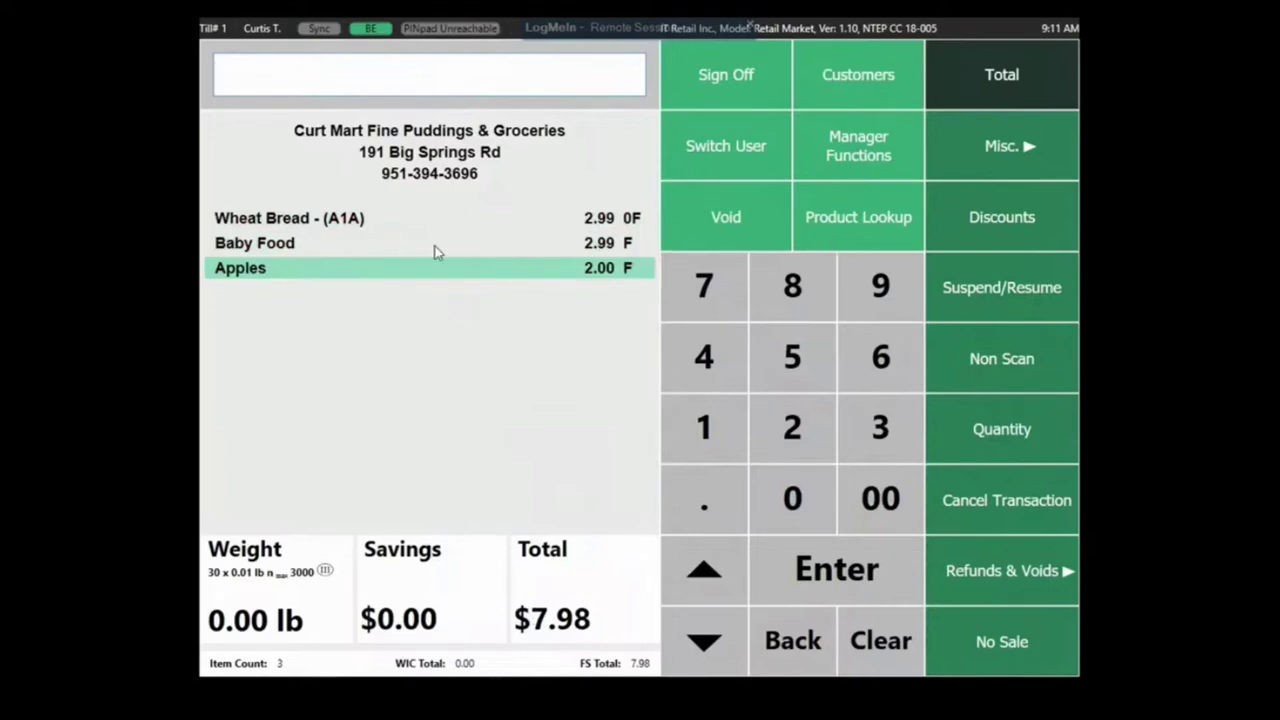
Add an avocado to the sale from the Produce category of Product Lookup and close the lookup
left_click(840, 219)
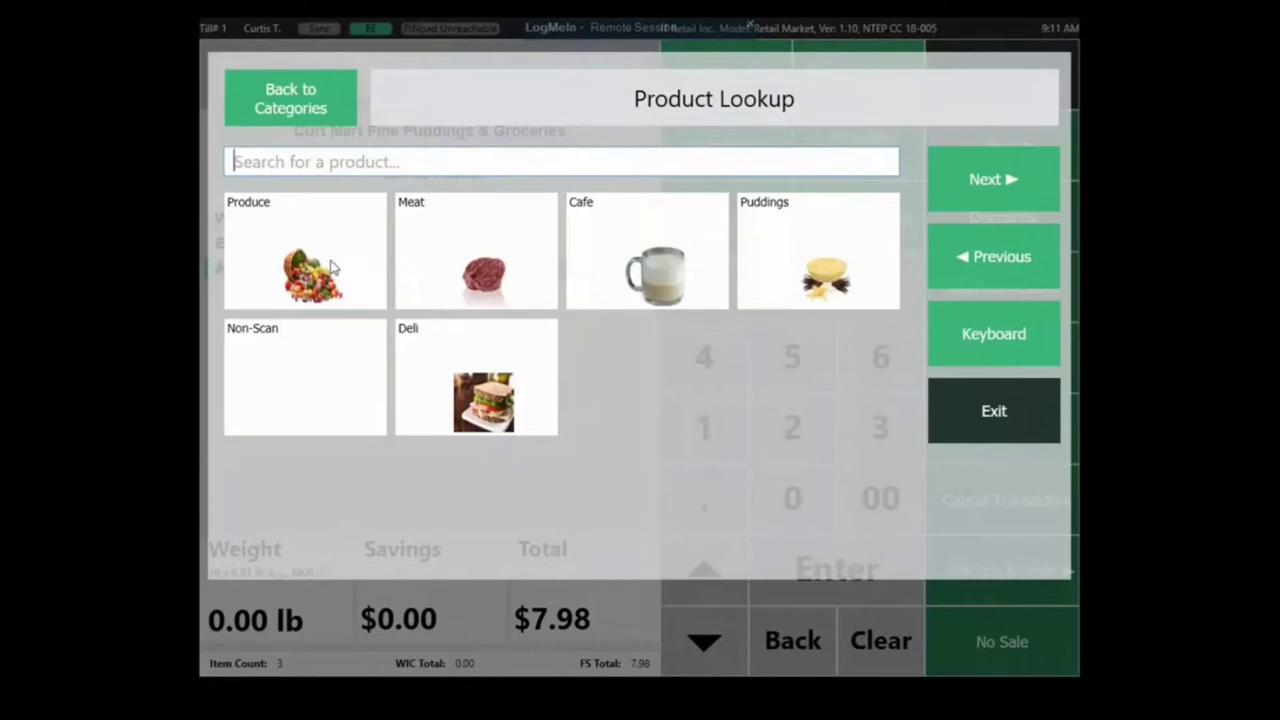
left_click(330, 262)
left_click(428, 262)
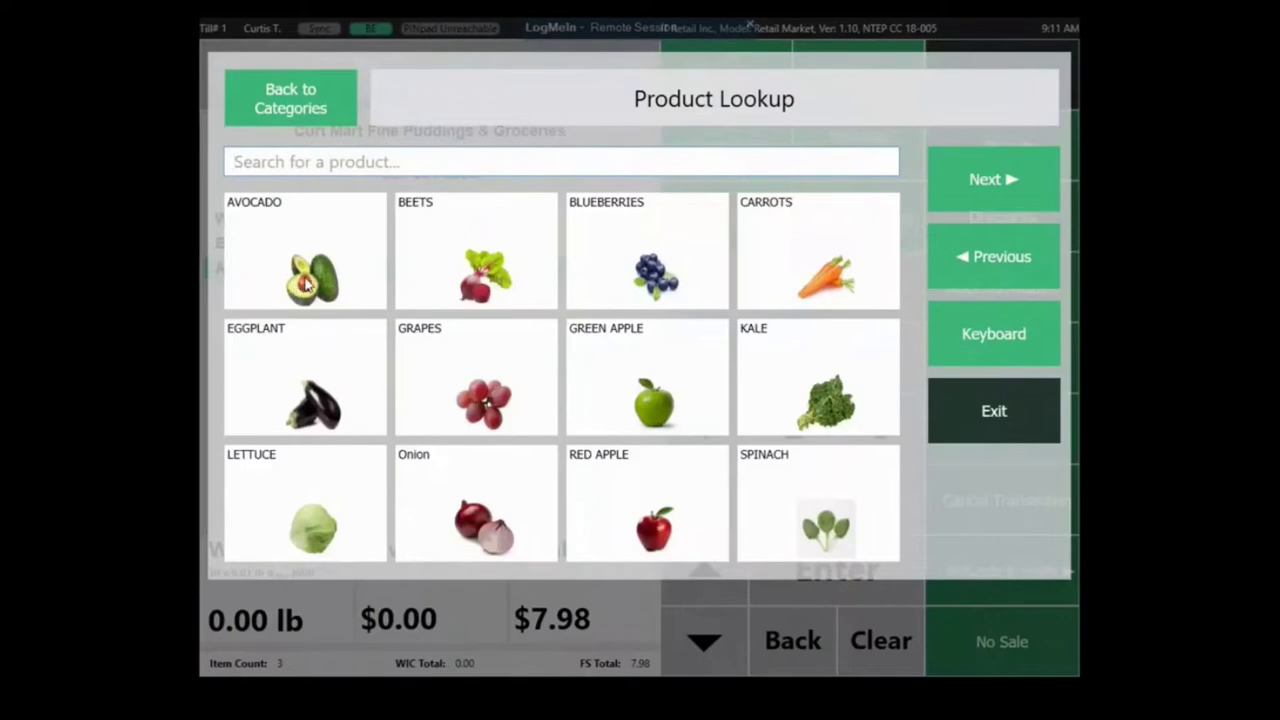
left_click(306, 284)
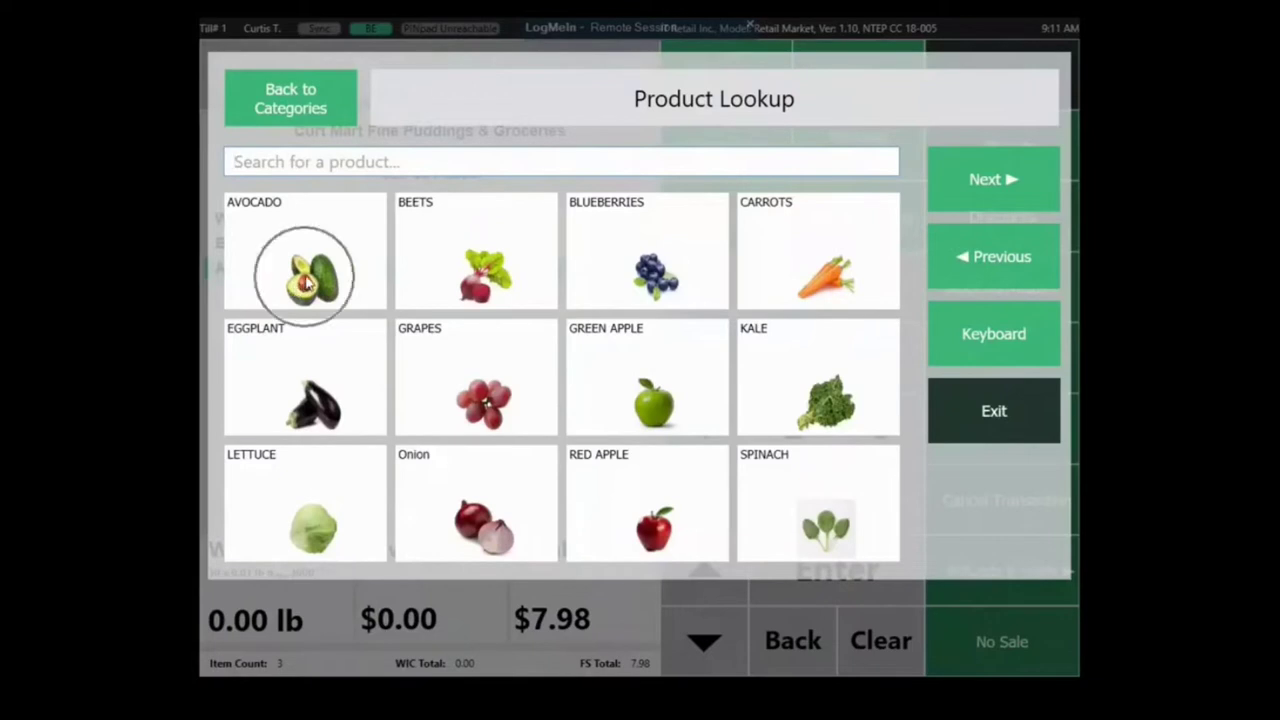
left_click(1020, 437)
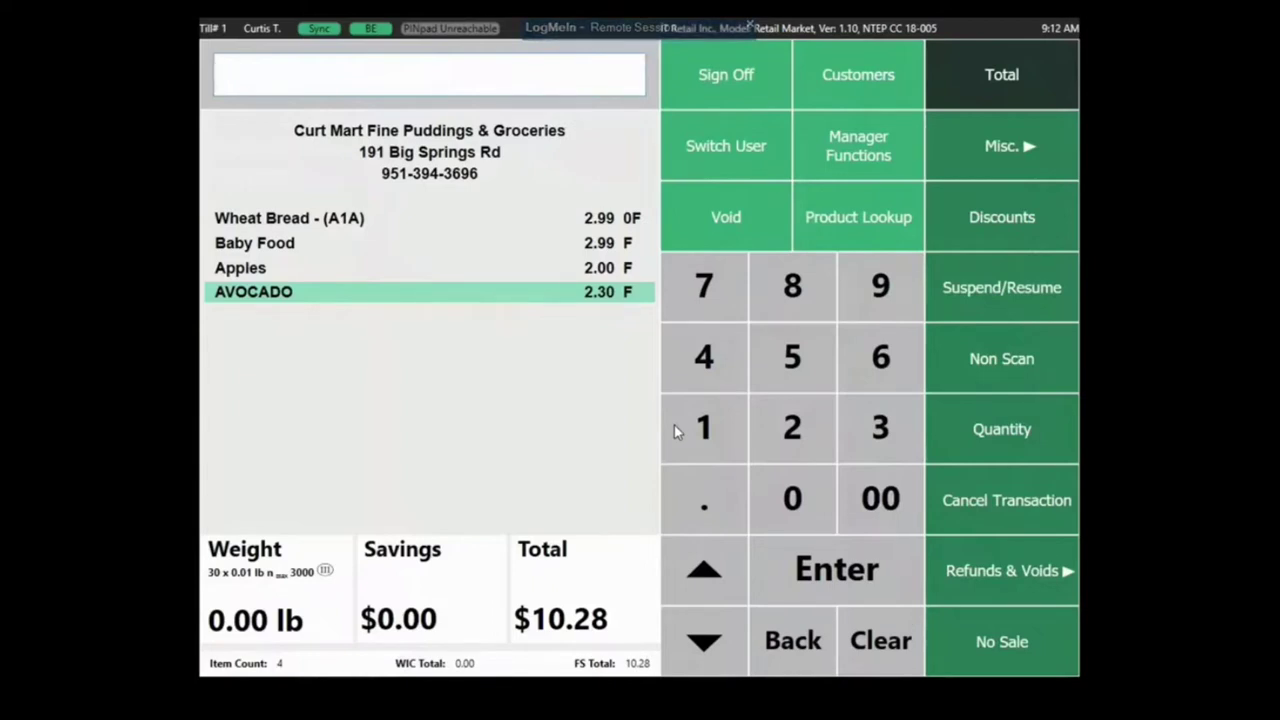
Total the sale, return to item entry and attach an existing customer from the customer list to the transaction
left_click(1038, 90)
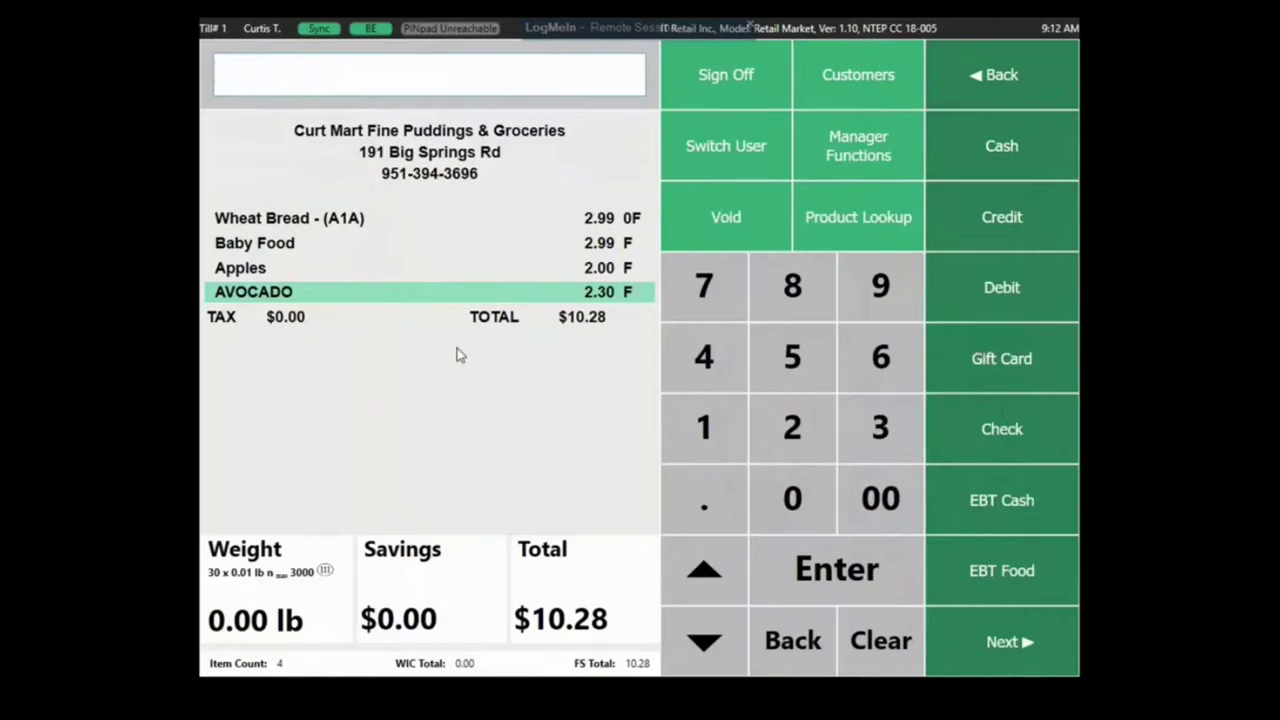
left_click(973, 80)
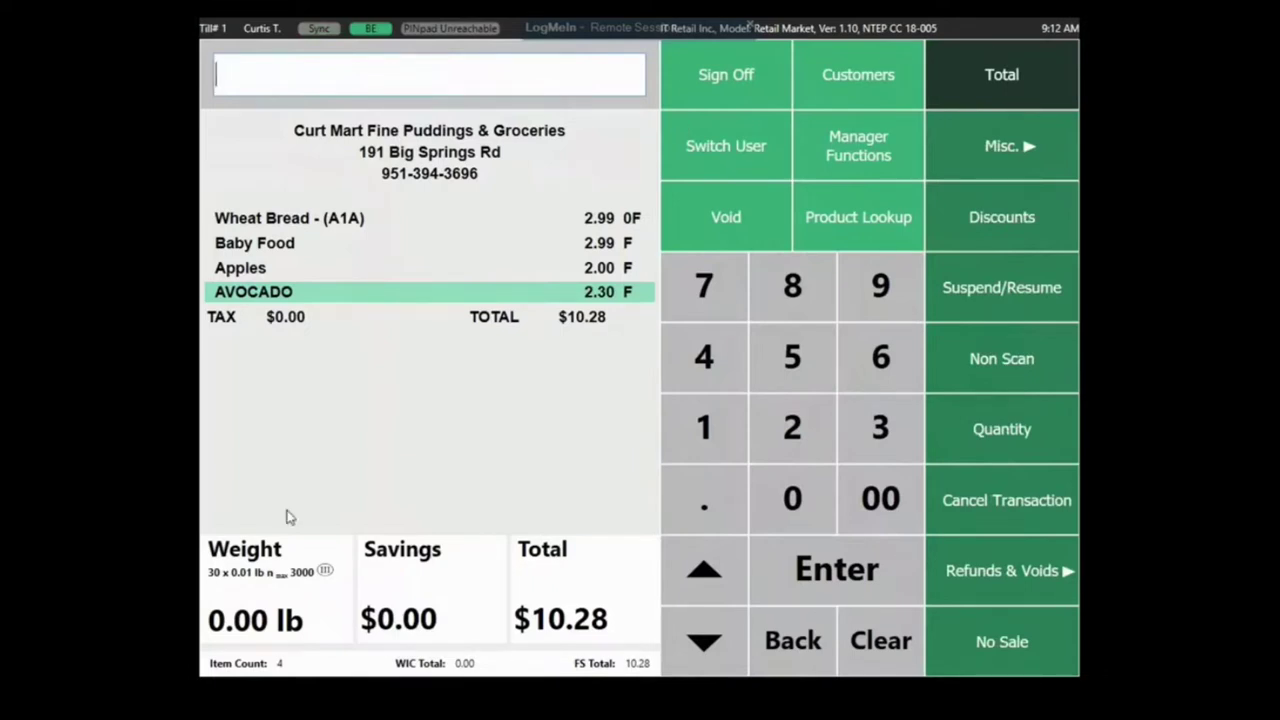
left_click(829, 90)
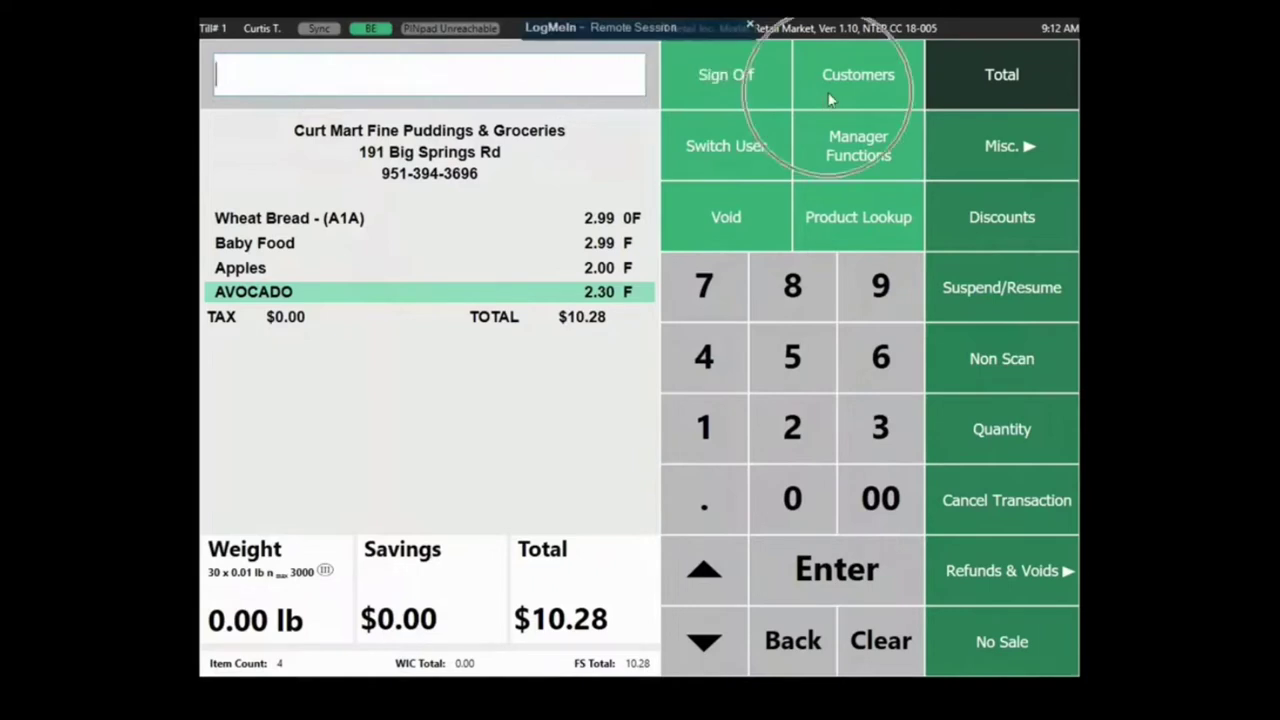
left_click(836, 84)
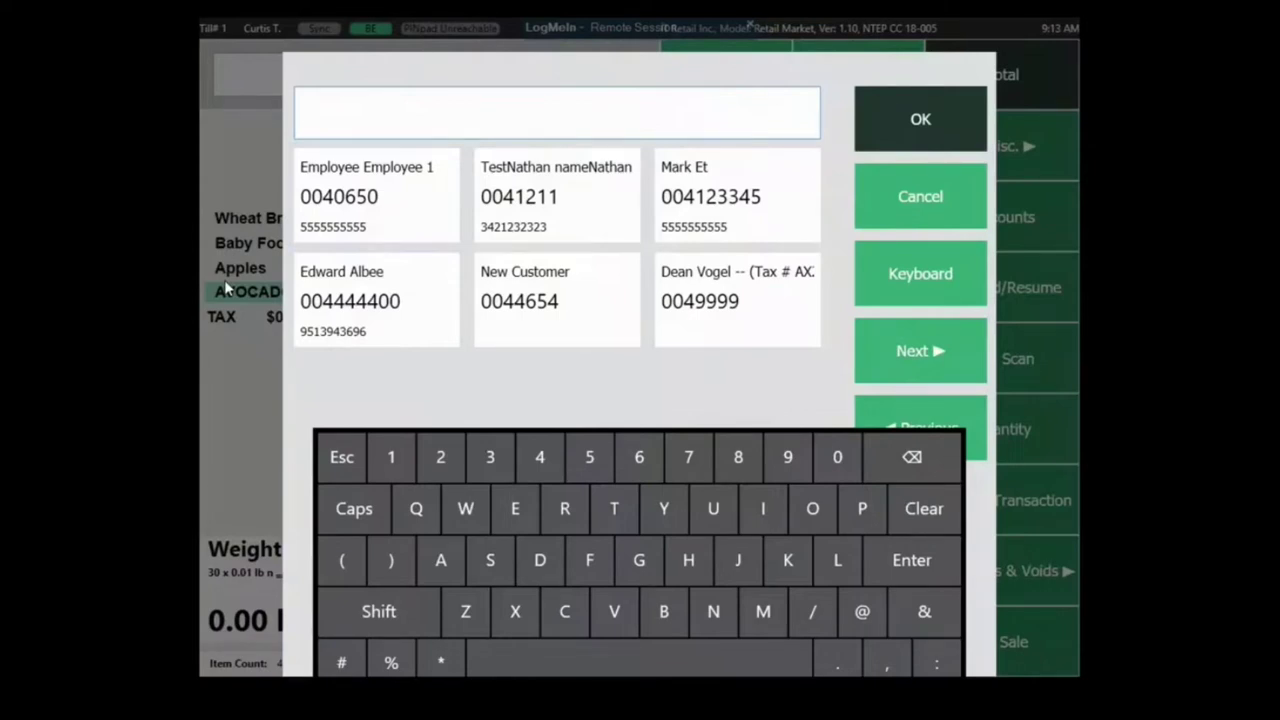
left_click(358, 322)
left_click(899, 142)
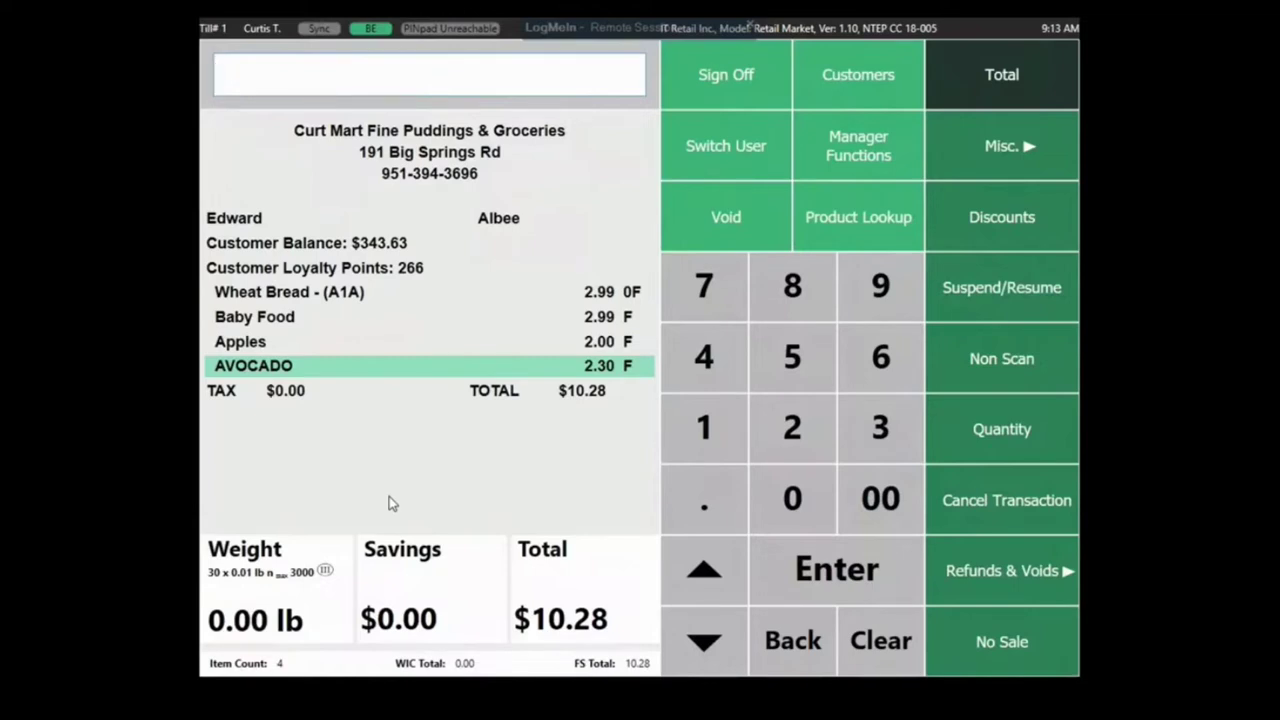
Total the sale, accept viewing the customer's available loyalty reward and examine the customer balance on the receipt
left_click(963, 66)
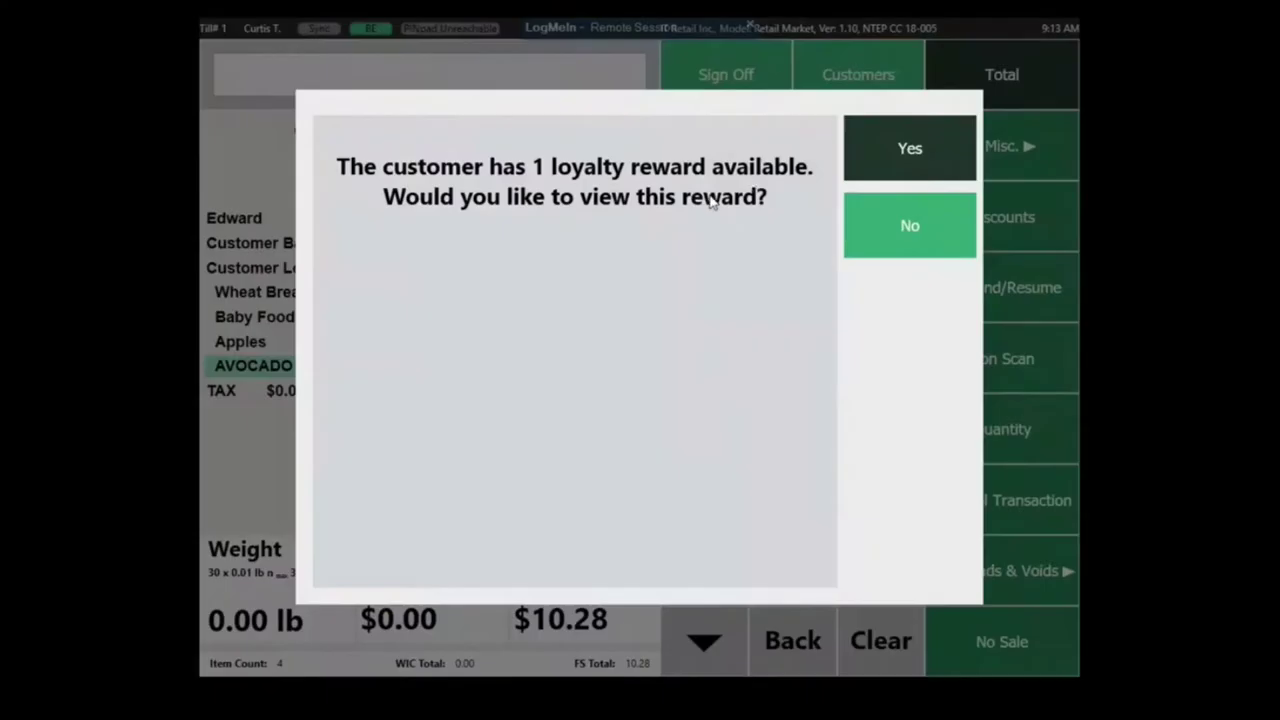
left_click(870, 172)
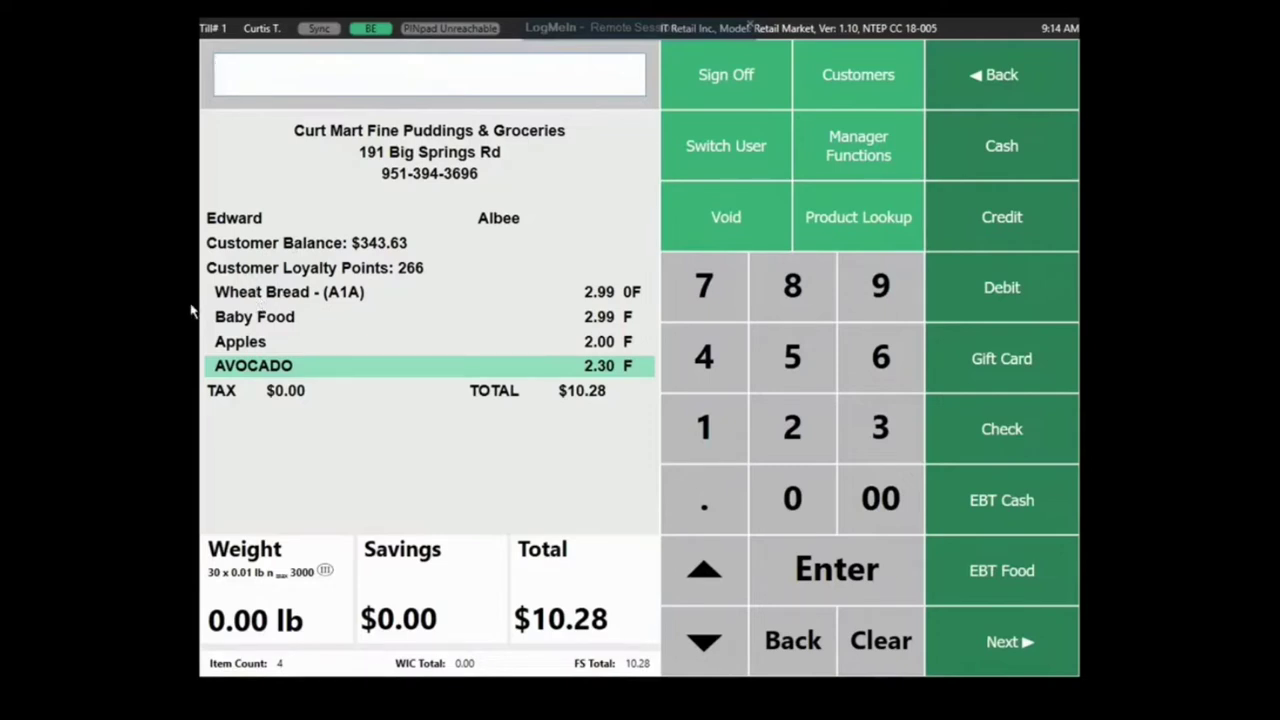
left_click(365, 250)
left_click(380, 250)
left_click(370, 252)
Review the additional payment types, including Manual Credit, Manual EBT, Pay On Account, Pay Off Balance and Venmo
left_click(1064, 664)
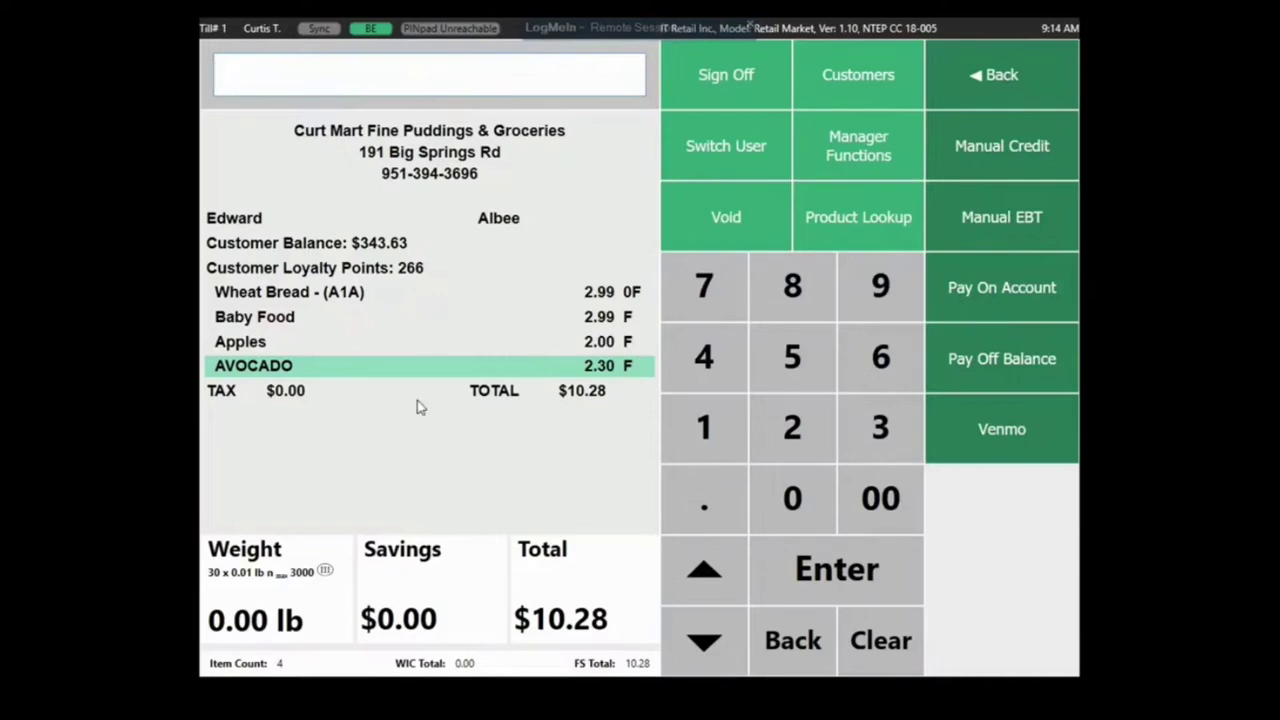
left_click(982, 80)
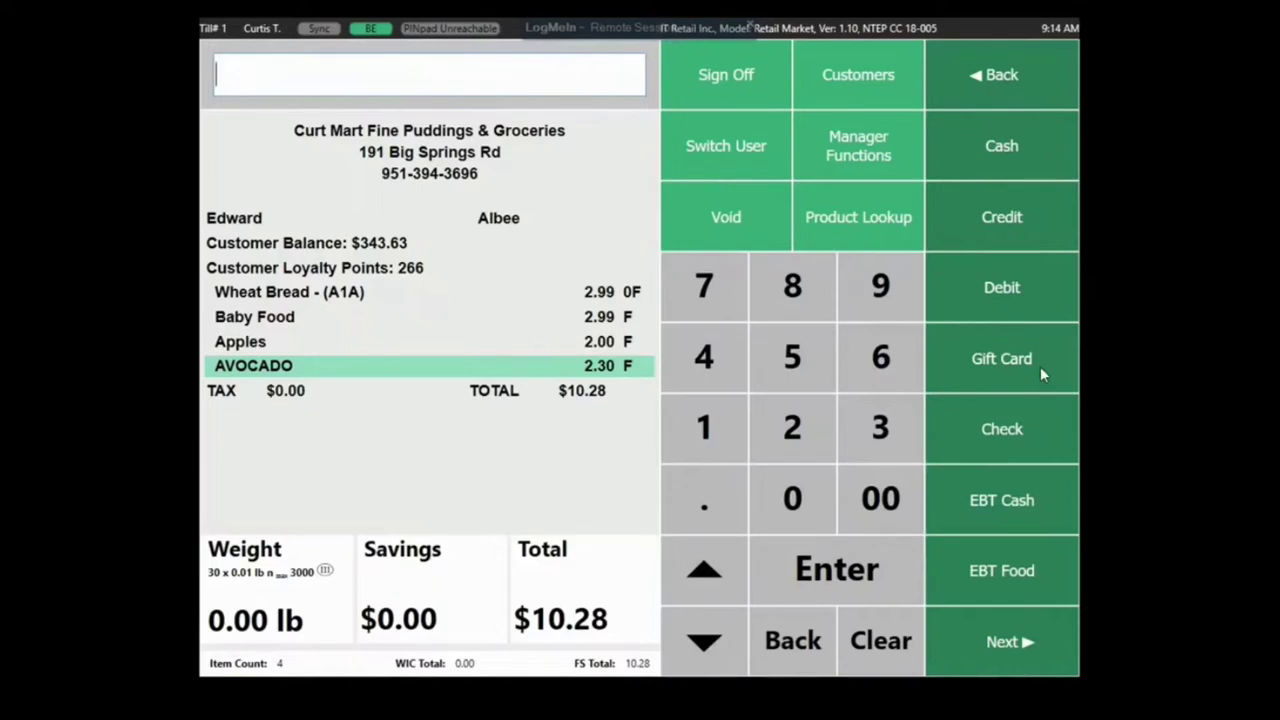
left_click(1030, 636)
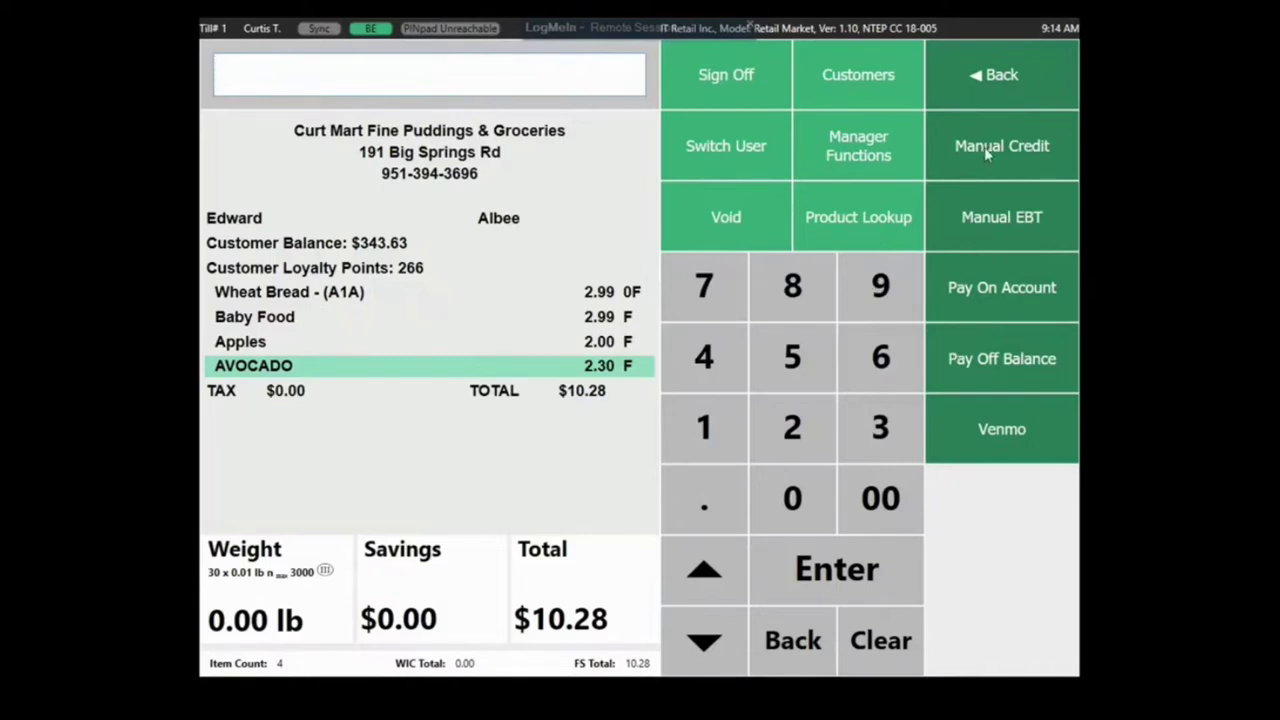
left_click(991, 87)
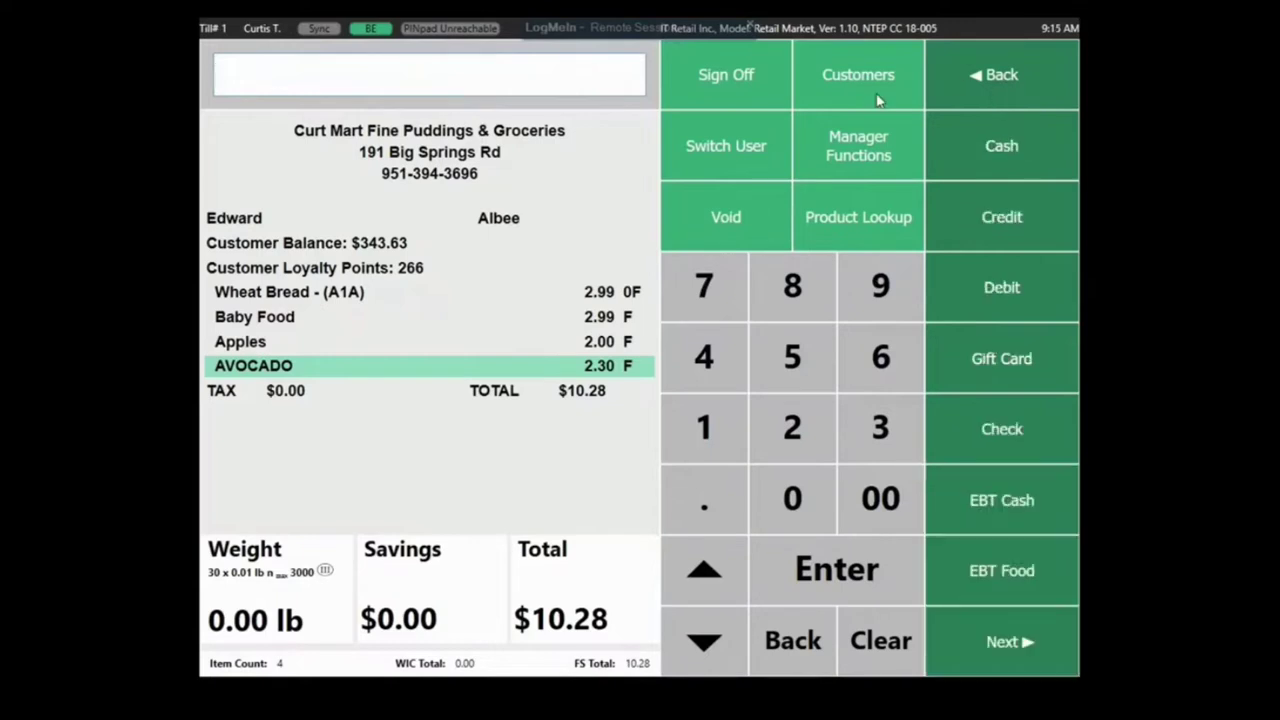
Return from payment to item entry and void the avocado line
left_click(952, 84)
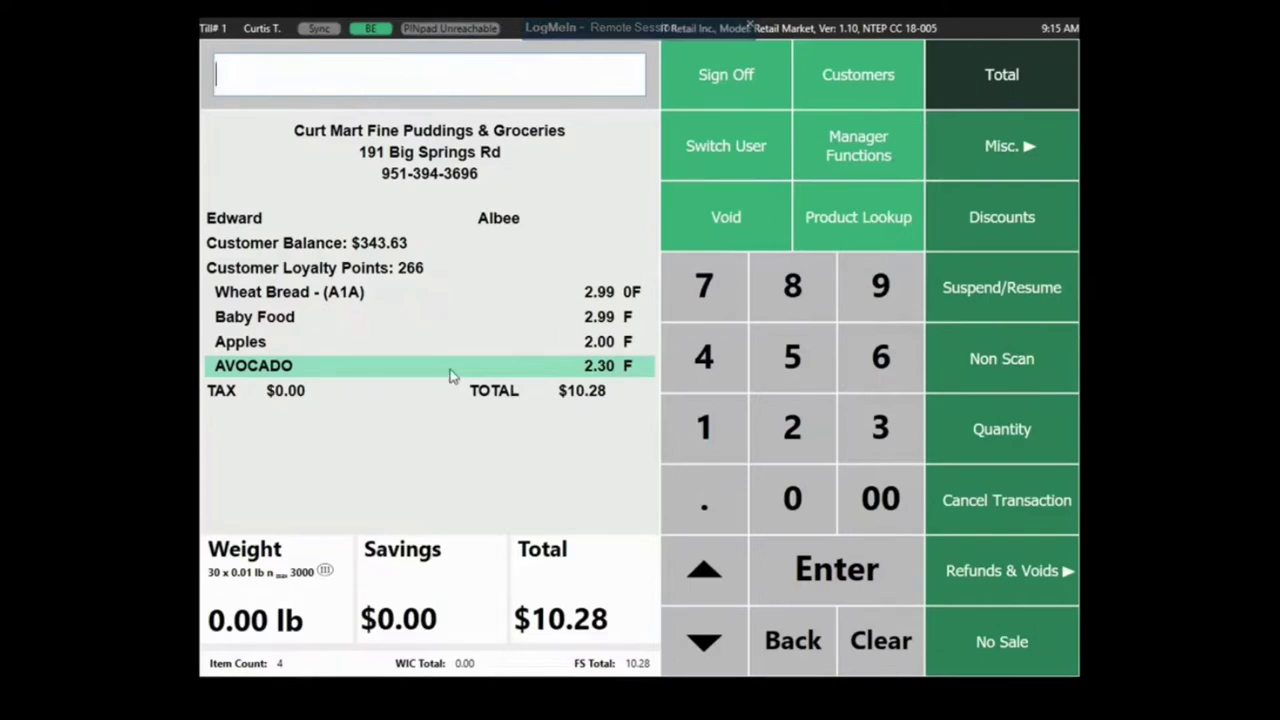
left_click(742, 216)
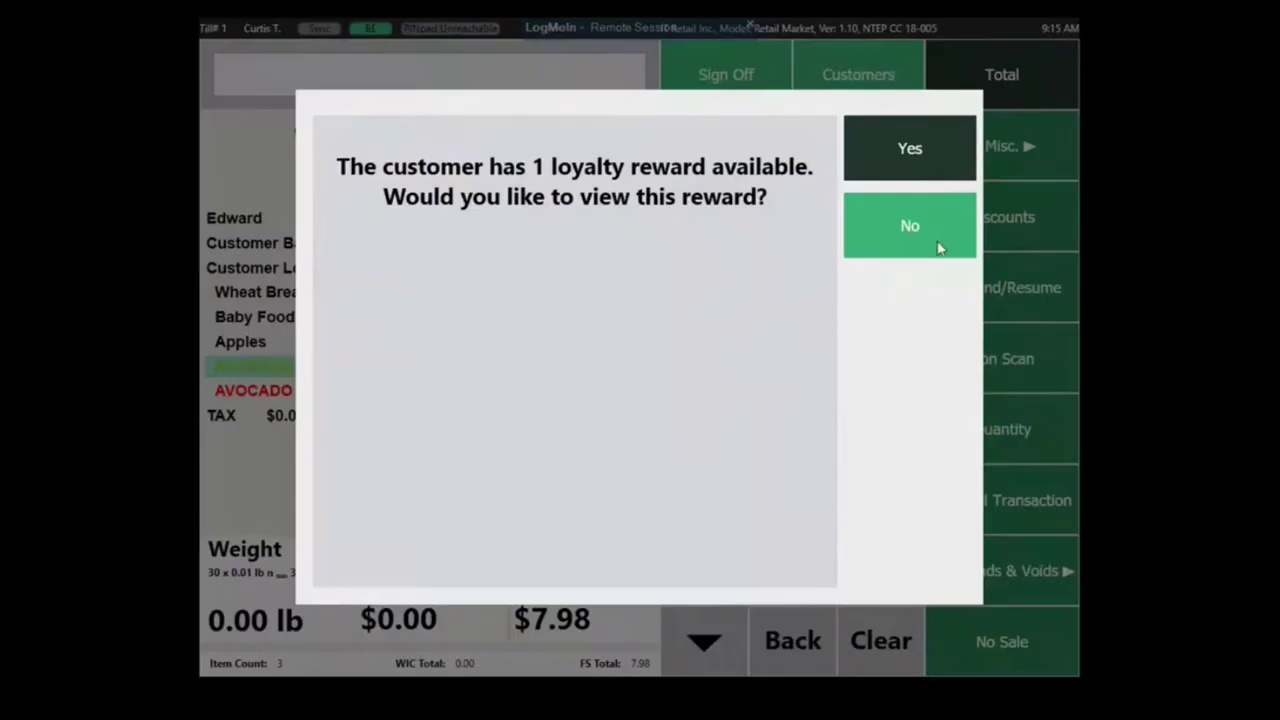
Decline viewing the loyalty reward and pay for the sale with $20.00 in cash
left_click(937, 246)
left_click(925, 138)
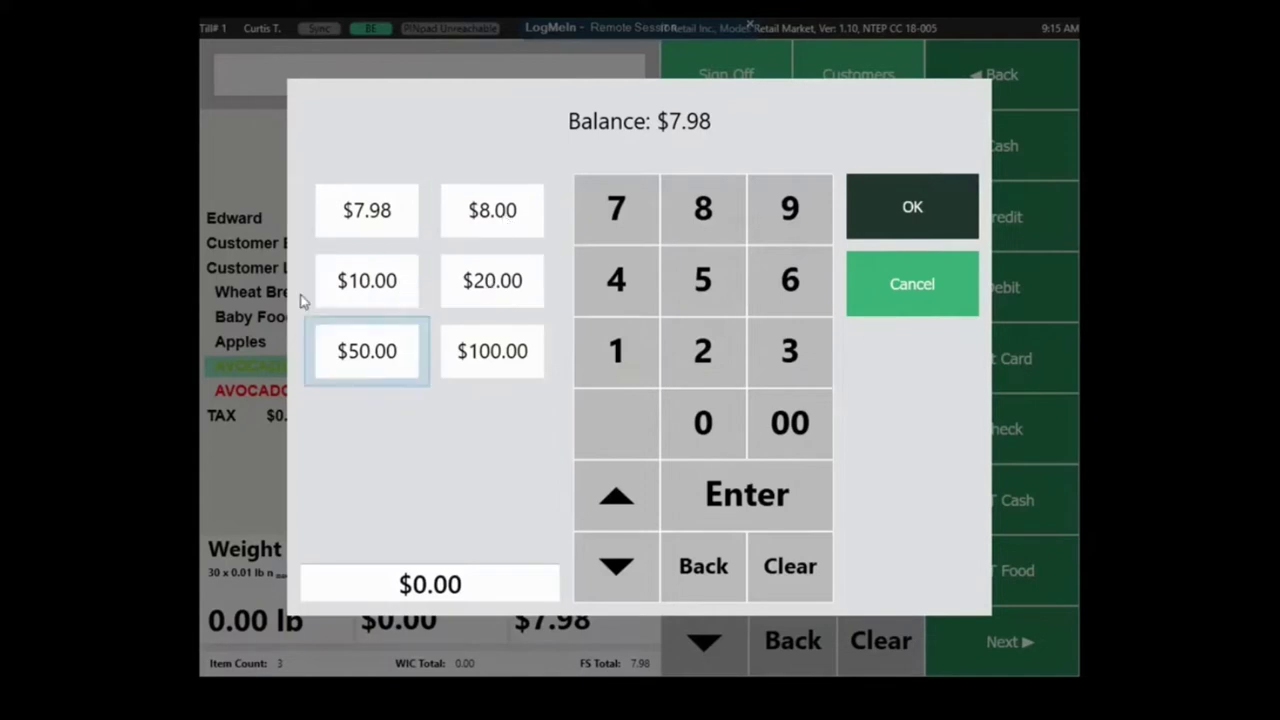
left_click(481, 283)
left_click(880, 214)
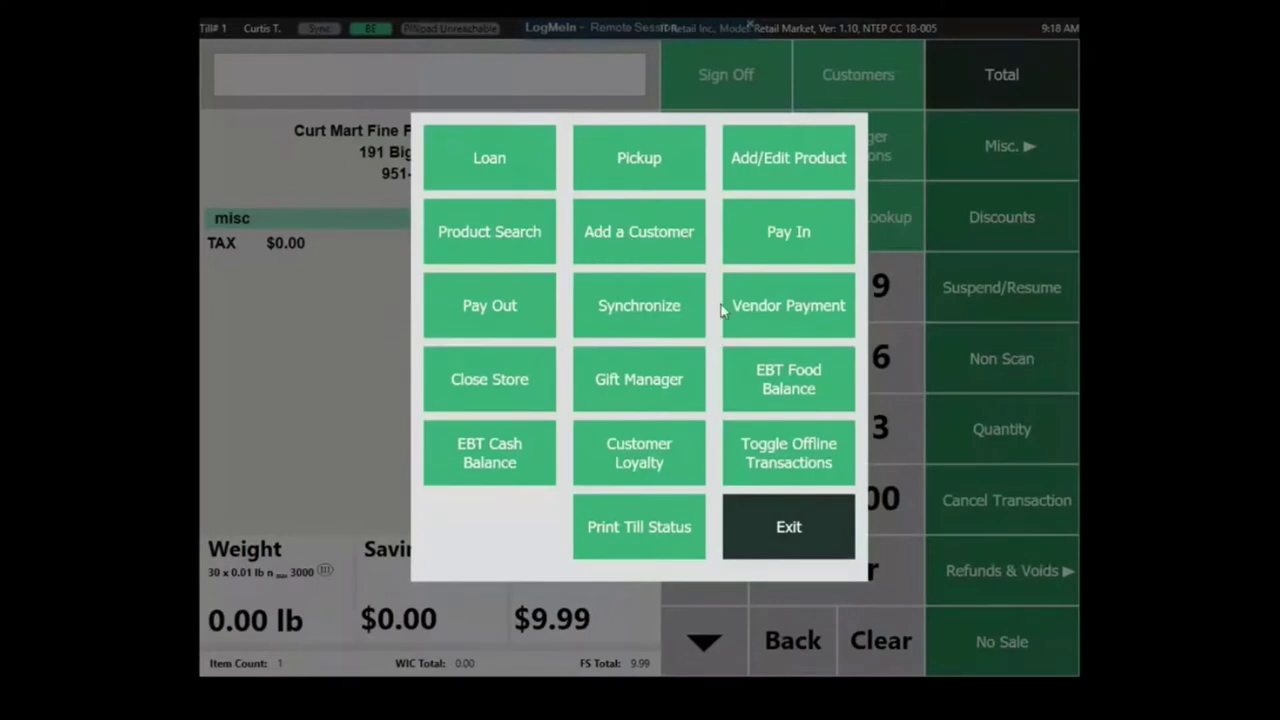
Examine the available manager functions, including Vendor Payment, Synchronize and Gift Manager
left_click(772, 316)
left_click(600, 328)
left_click(780, 558)
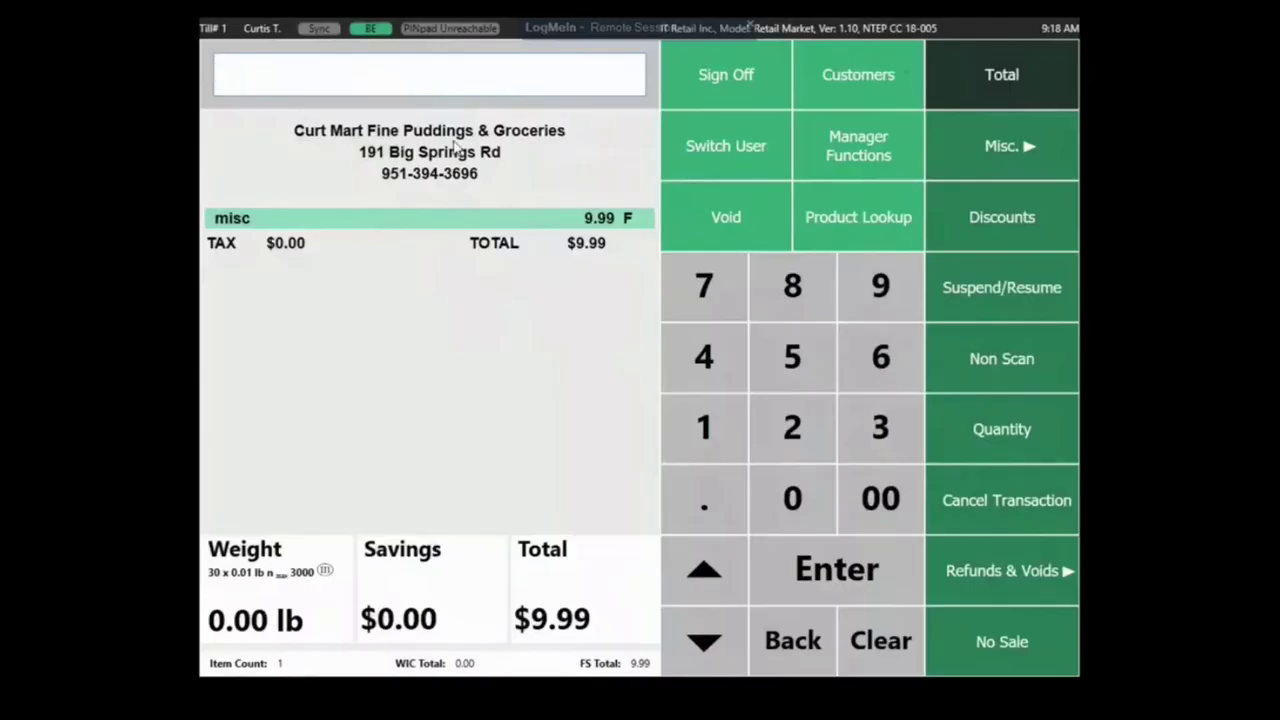
left_click(491, 444)
left_click(941, 342)
left_click(846, 136)
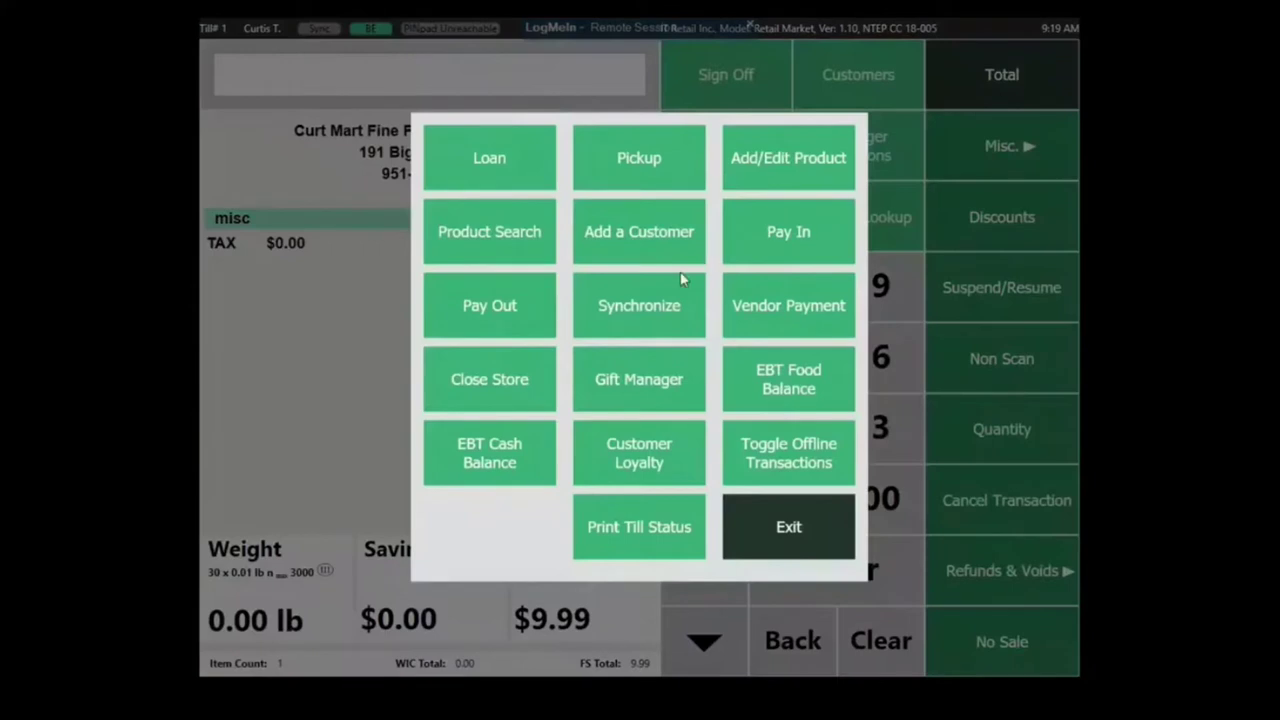
left_click(655, 325)
left_click(616, 384)
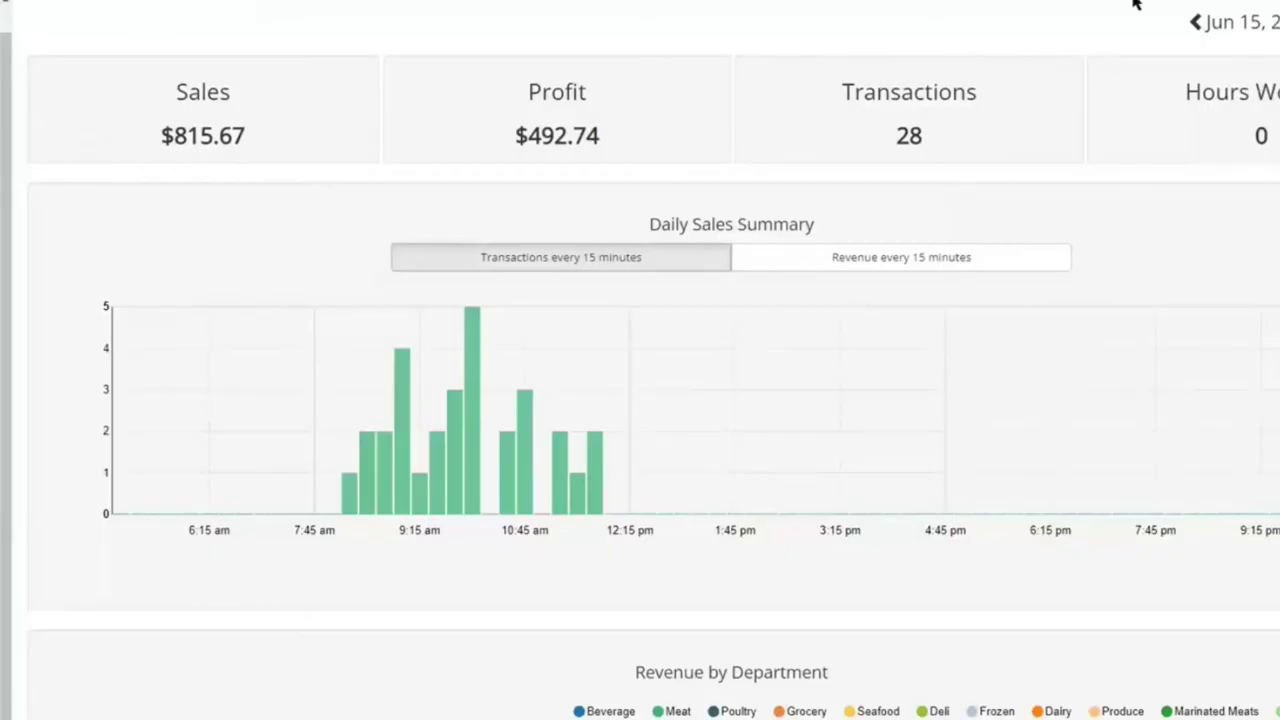
Show the dashboard for June 14 and view its daily sales summary as revenue every 15 minutes
left_click(1195, 22)
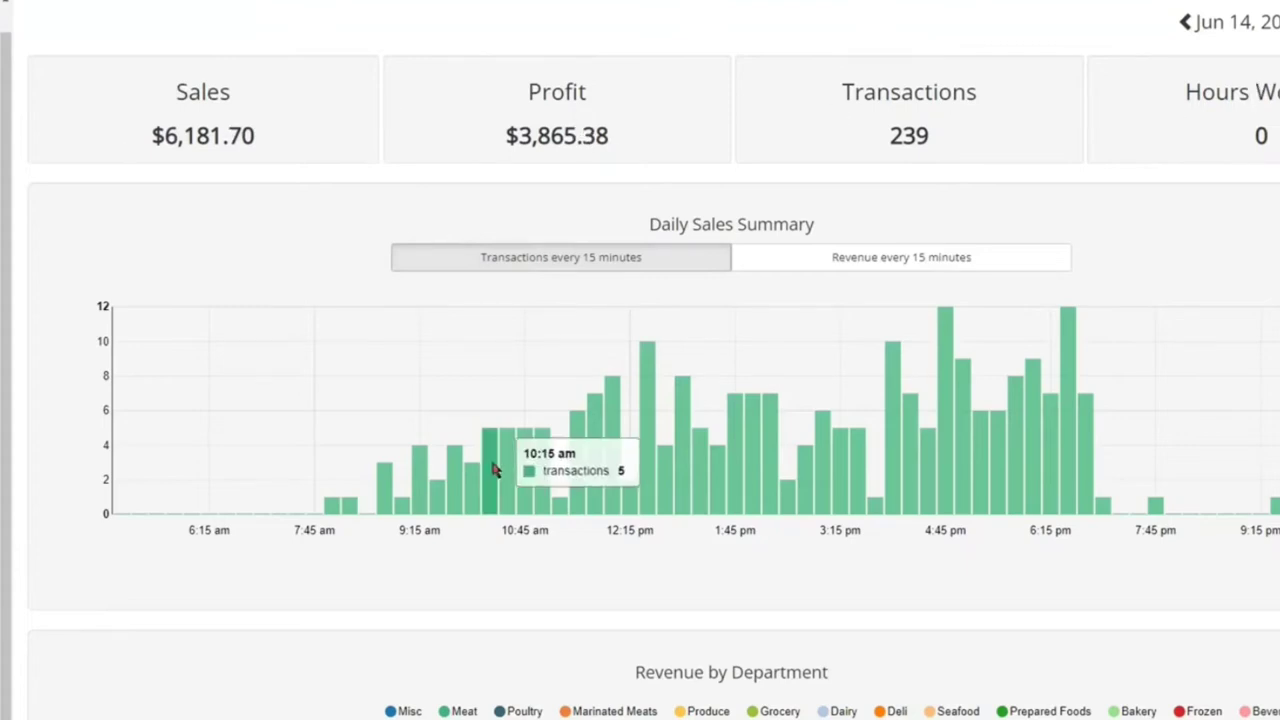
mouse_move(545, 472)
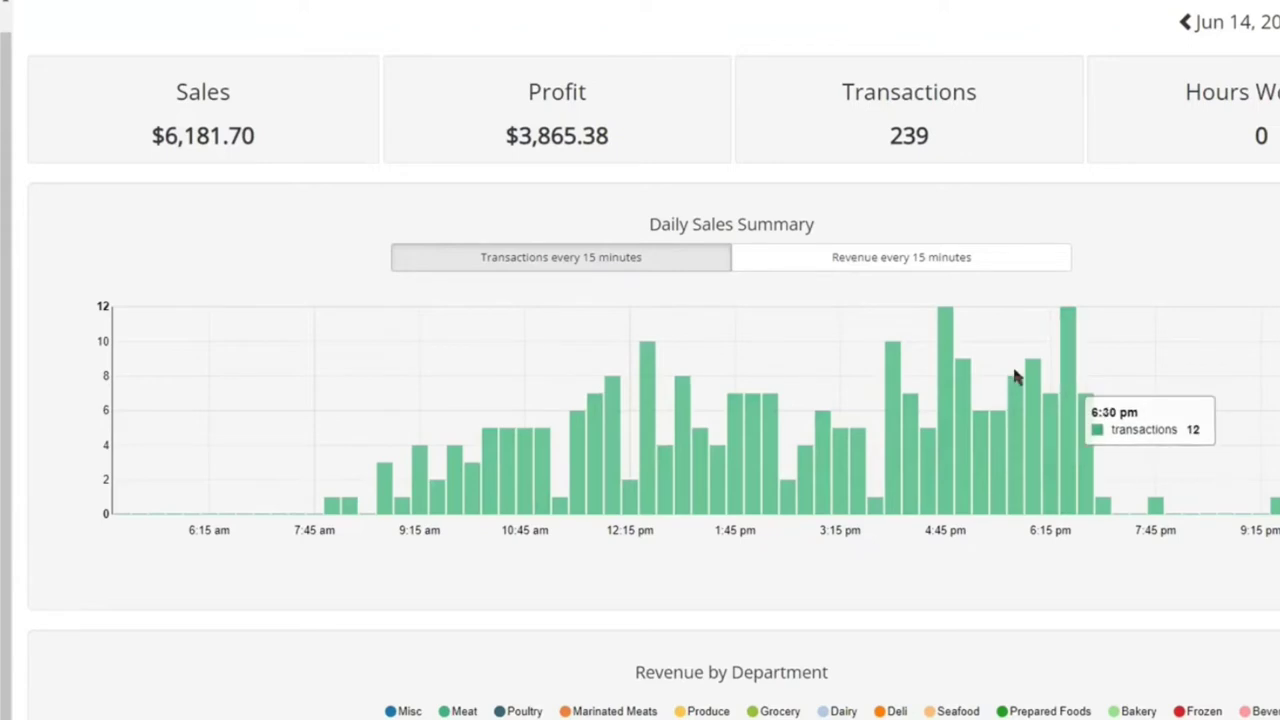
left_click(930, 258)
mouse_move(379, 337)
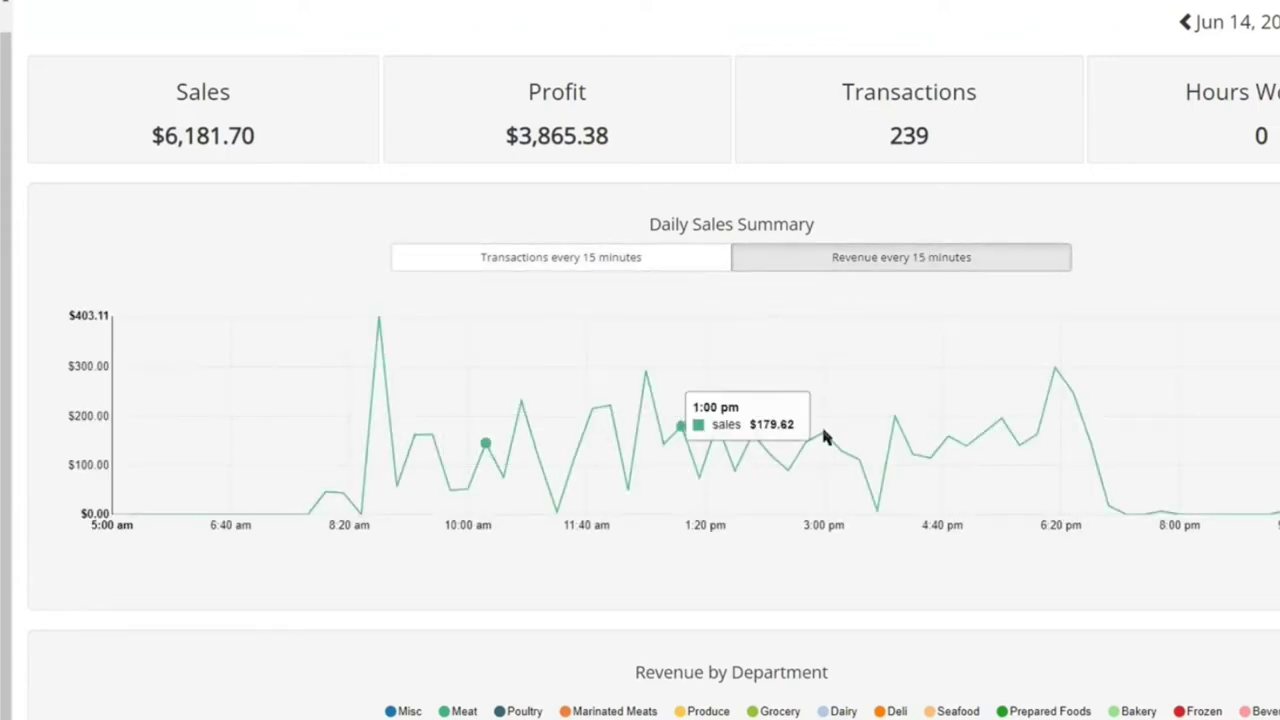
Examine the Revenue by Department and Top Products charts for June 14
scroll(1085, 390, "down", 3)
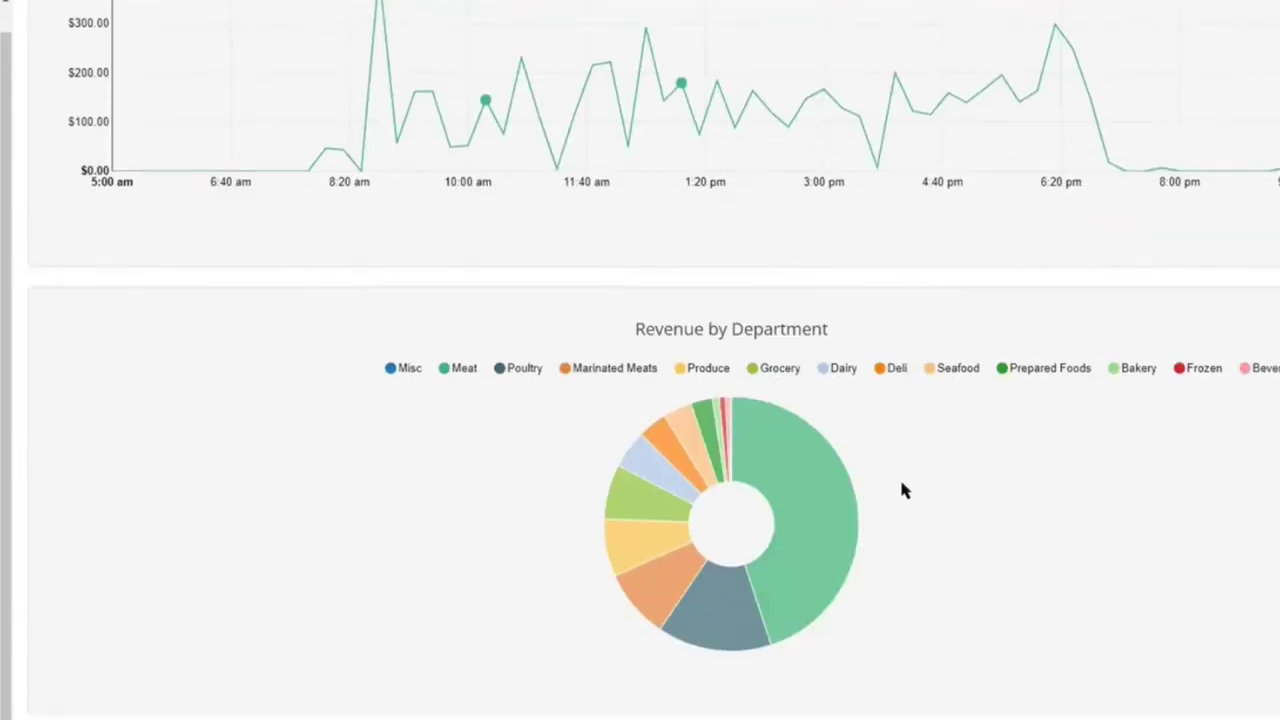
mouse_move(714, 441)
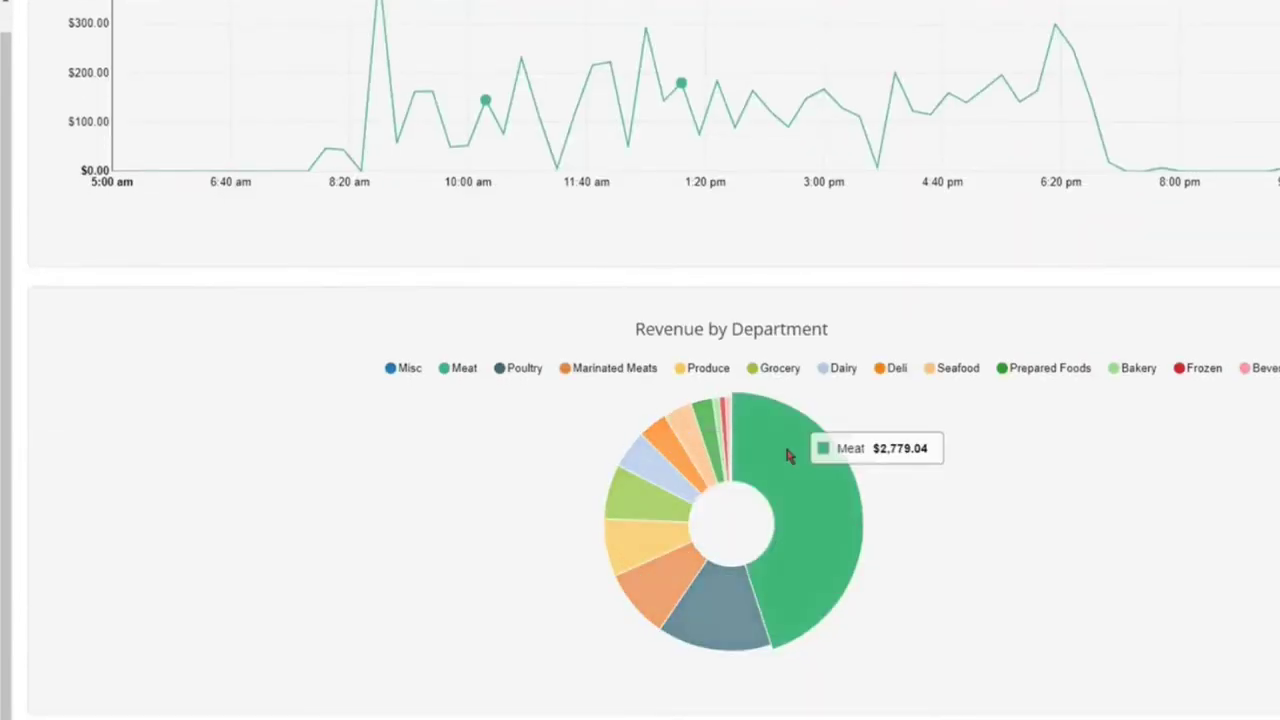
scroll(654, 495, "down", 3)
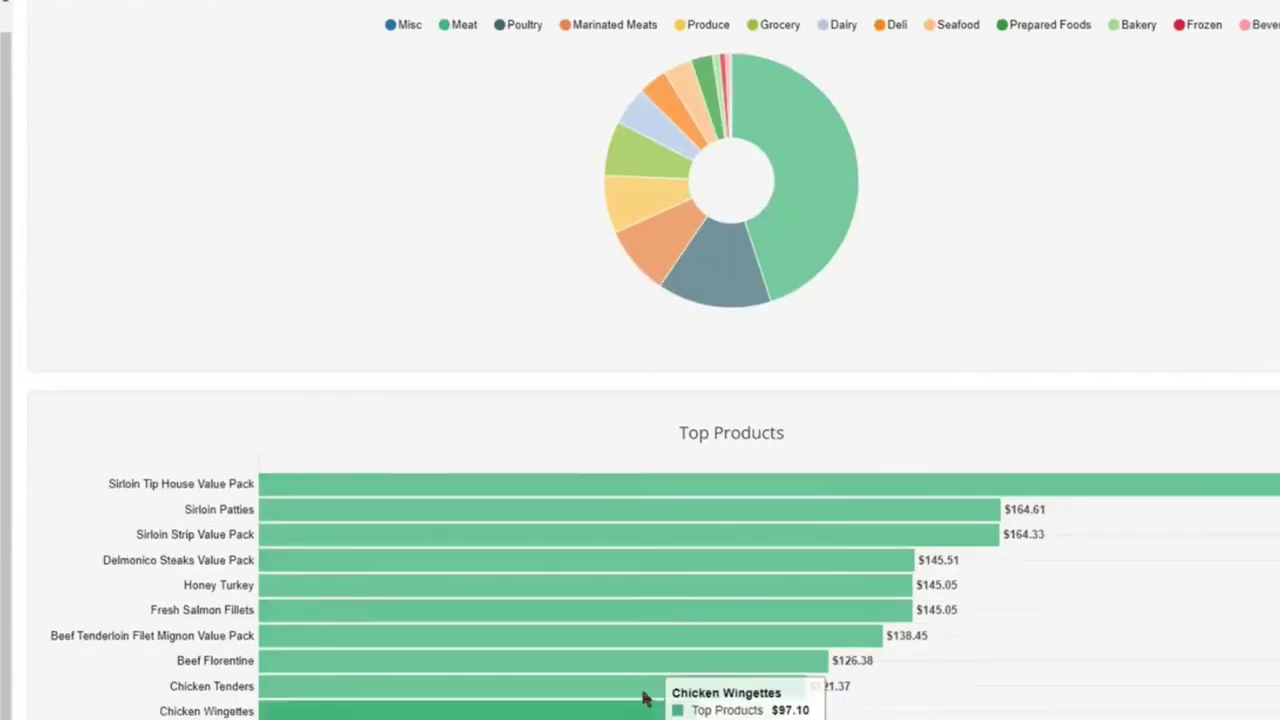
scroll(660, 604, "up", 6)
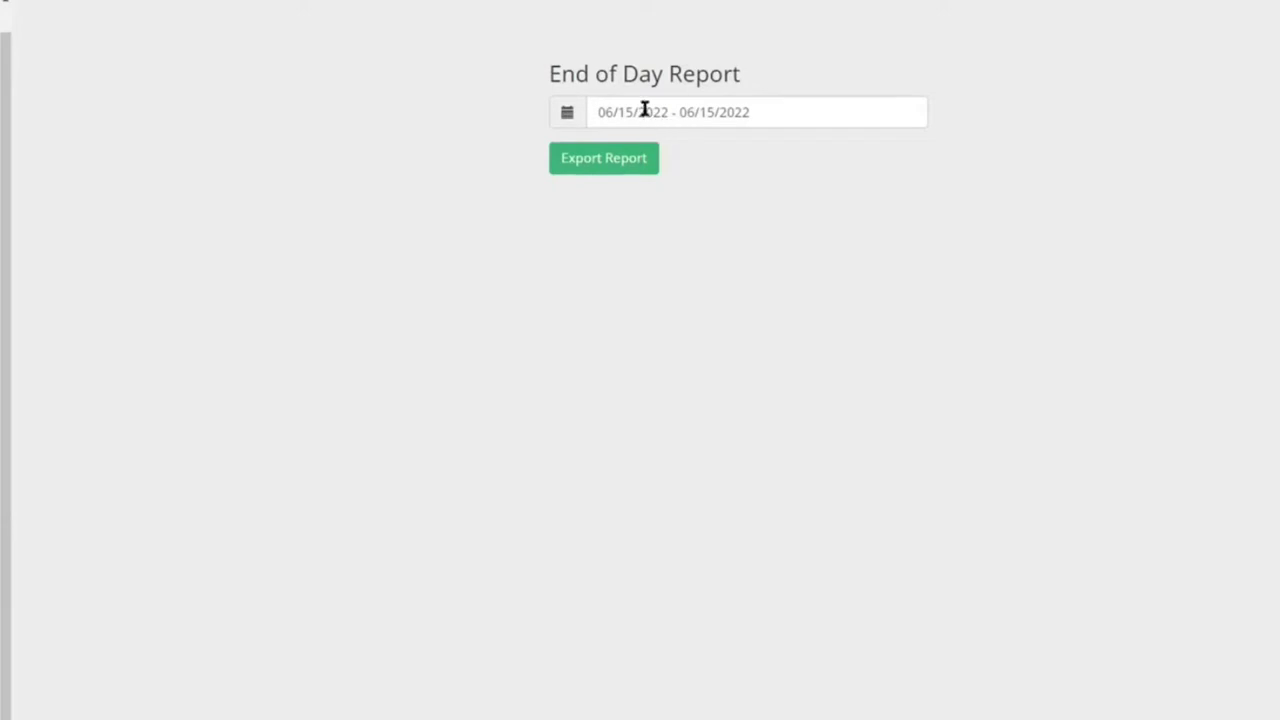
Export the End of Day Report for the date range 09/11/2019 - 09/11/2019
left_click(644, 110)
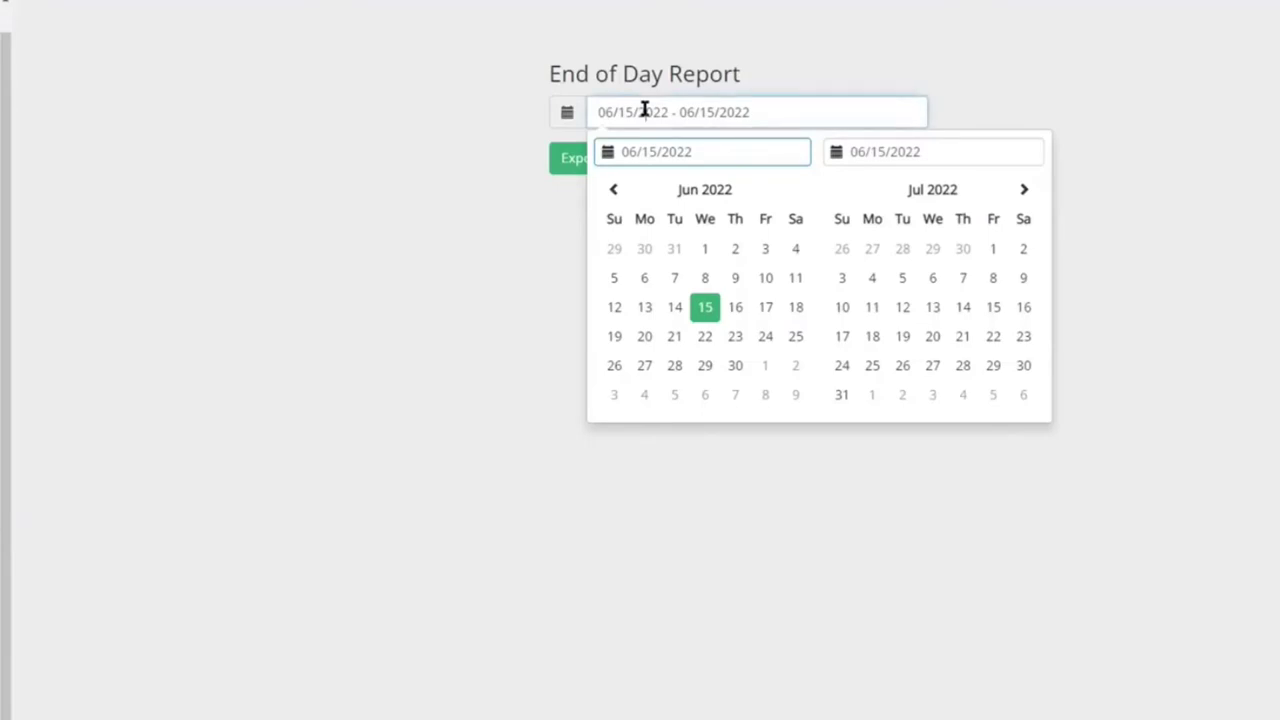
left_click(616, 191)
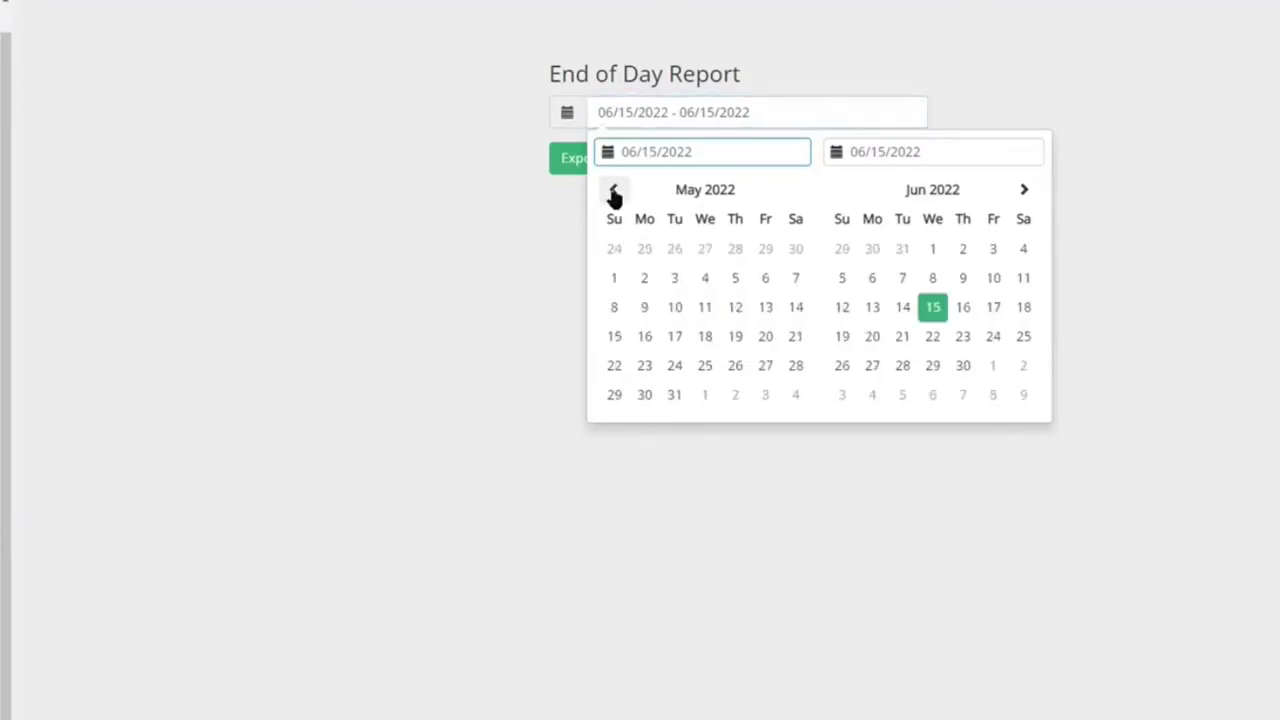
left_click(616, 191)
left_click(616, 191)
left_click(616, 191)
double_click(615, 192)
left_click(615, 192)
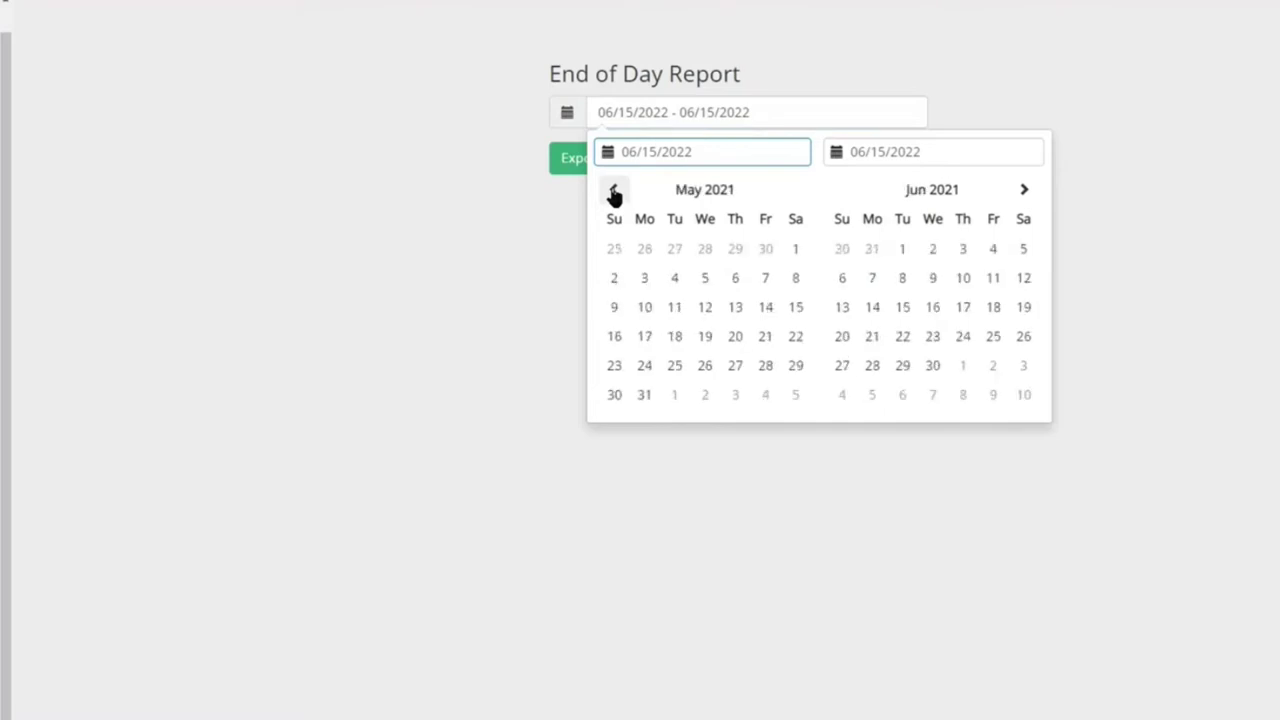
double_click(615, 192)
left_click(615, 192)
left_click(616, 191)
double_click(616, 191)
left_click(617, 190)
double_click(617, 190)
double_click(617, 190)
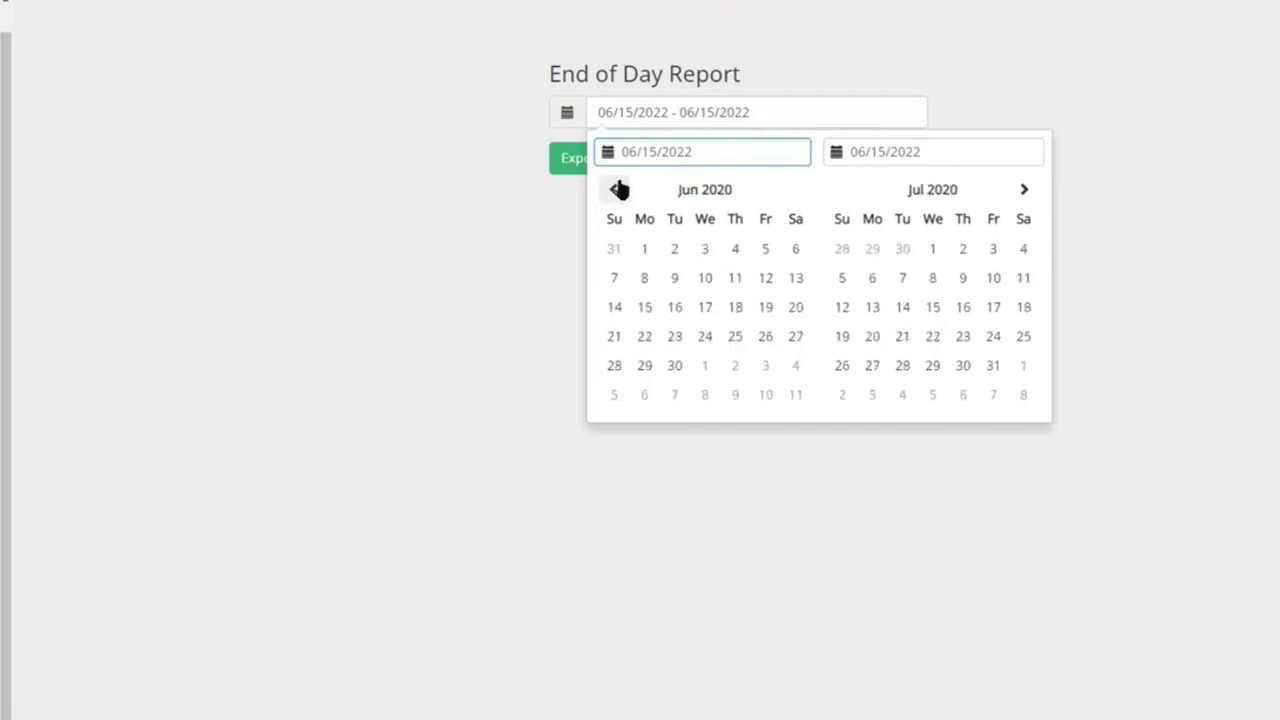
double_click(617, 187)
double_click(617, 187)
double_click(616, 187)
double_click(614, 187)
left_click(612, 187)
left_click(705, 307)
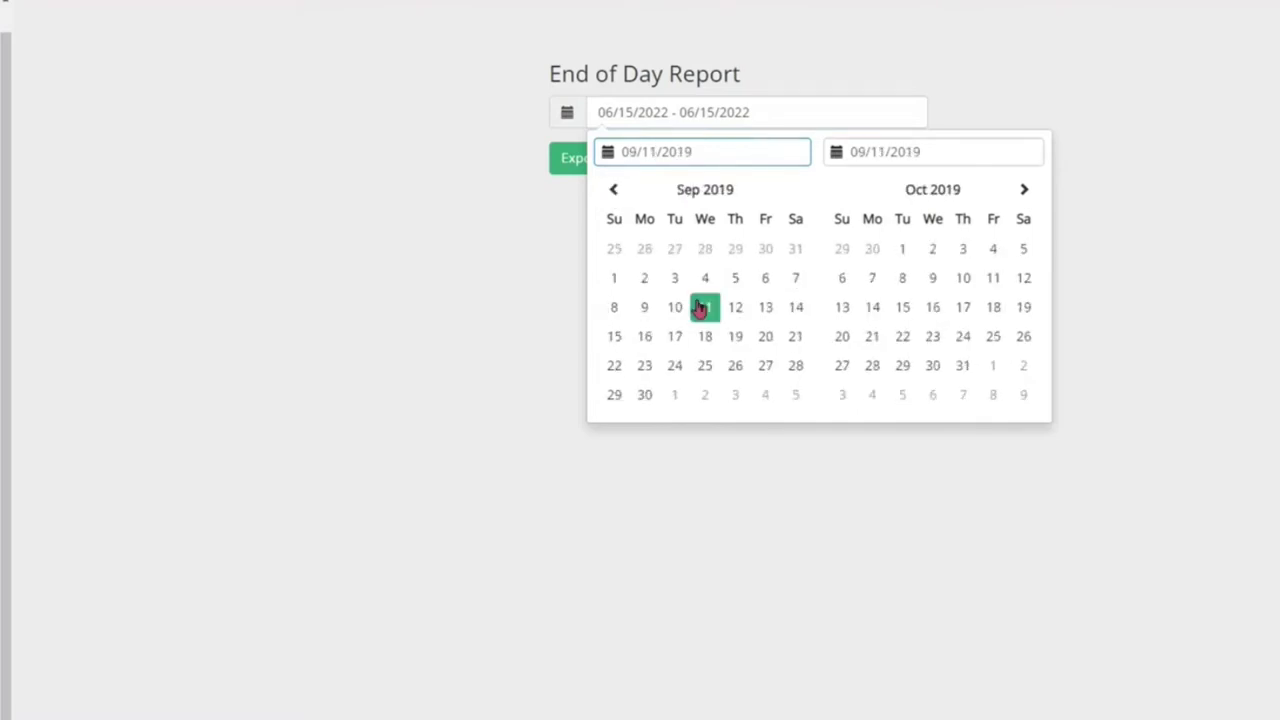
left_click(705, 307)
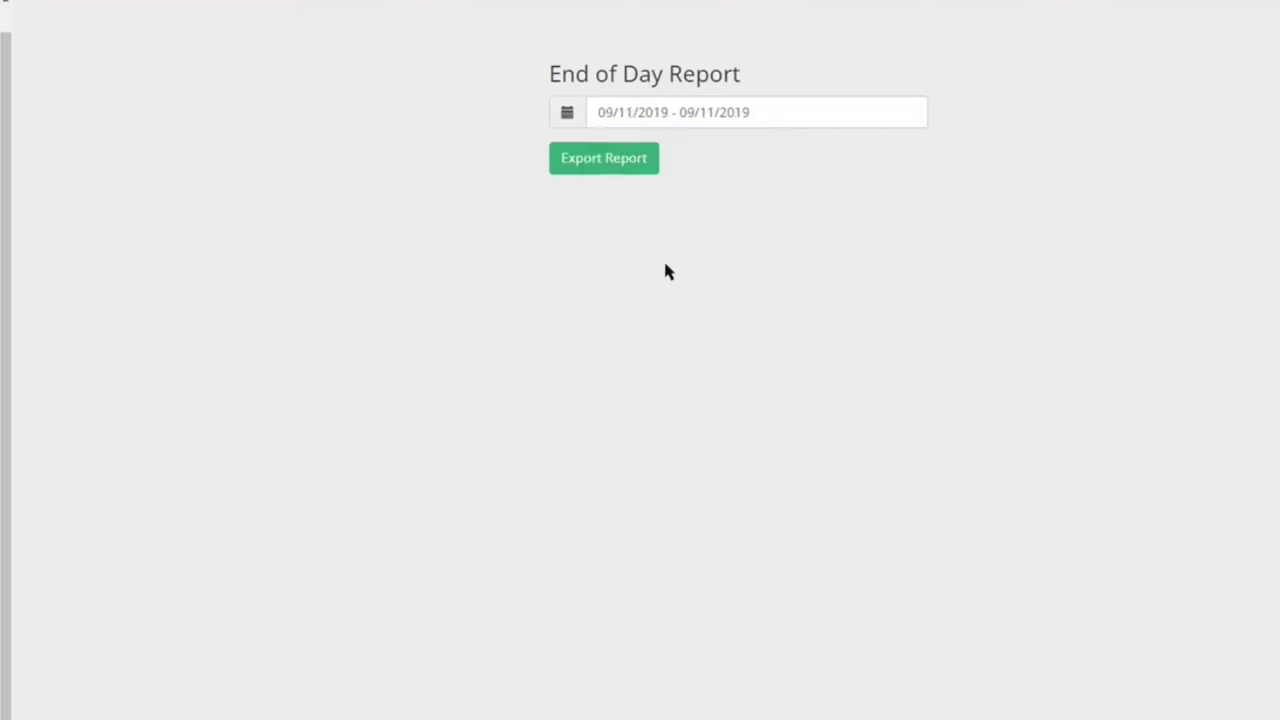
left_click(600, 168)
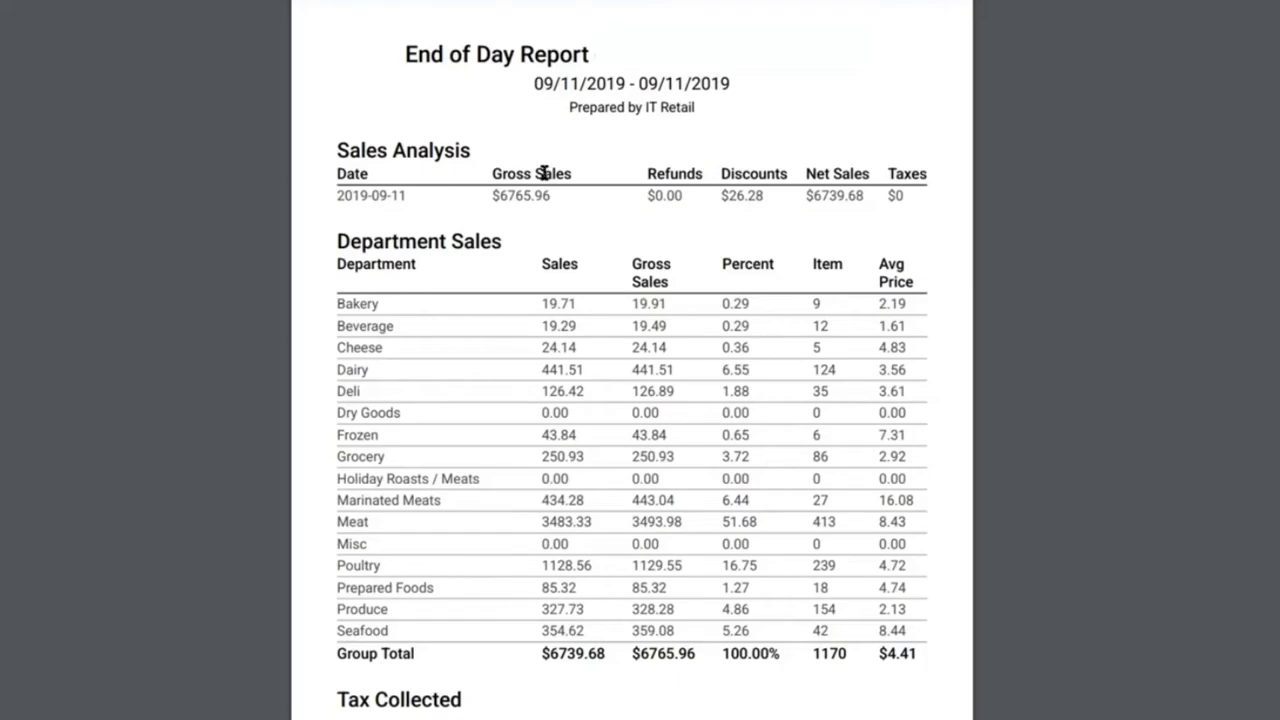
Enlarge the End of Day Report and examine its sections from Sales Analysis and Department Sales through Gift Cards
key("ctrl+plus")
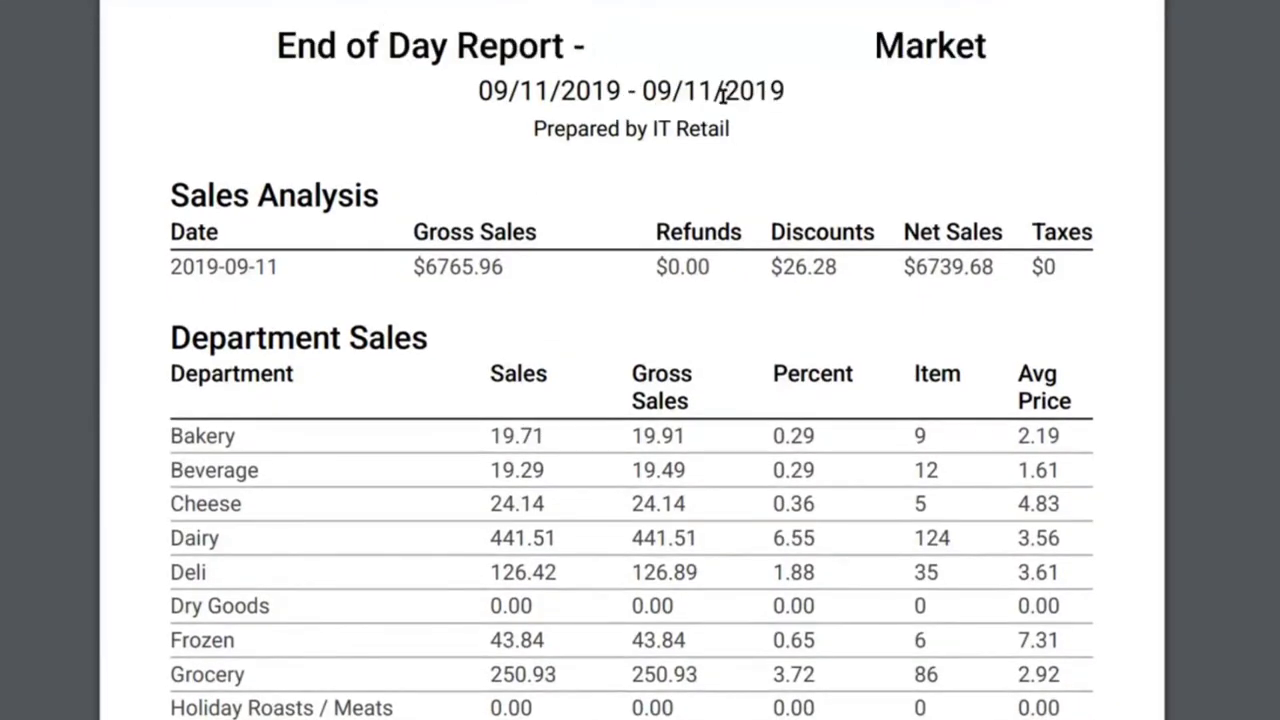
scroll(600, 278, "down", 2)
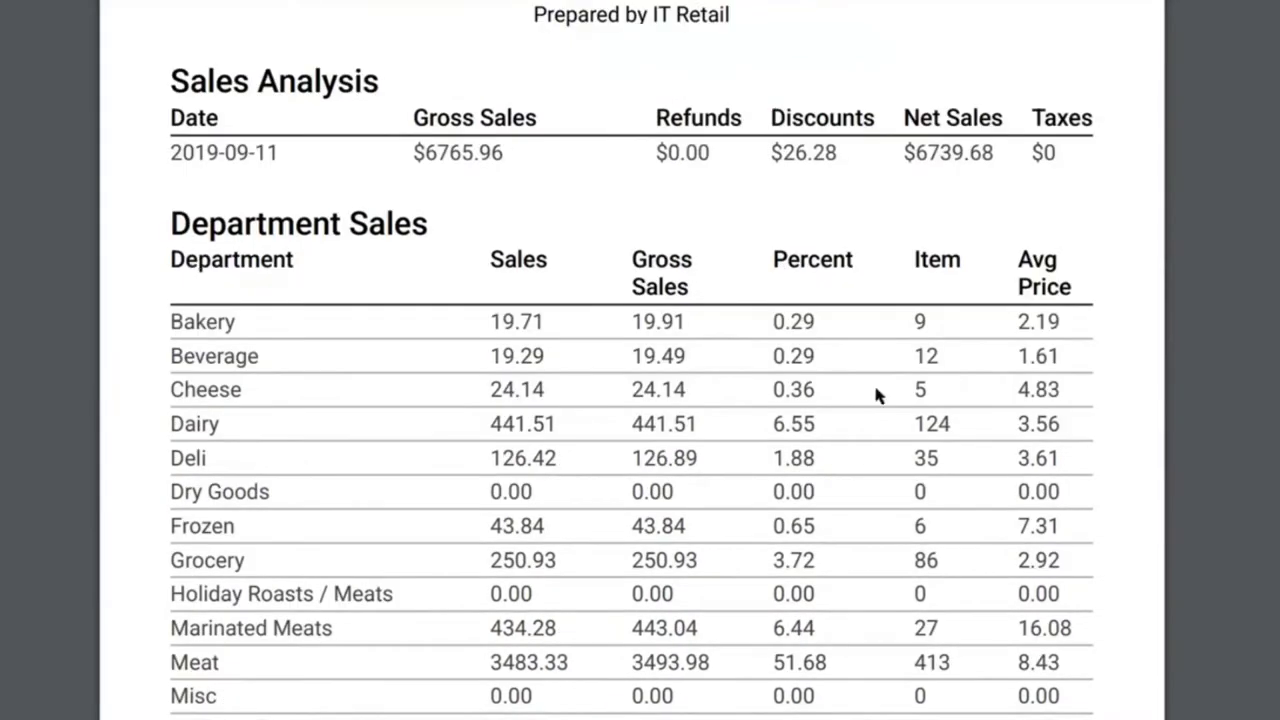
scroll(885, 390, "down", 3)
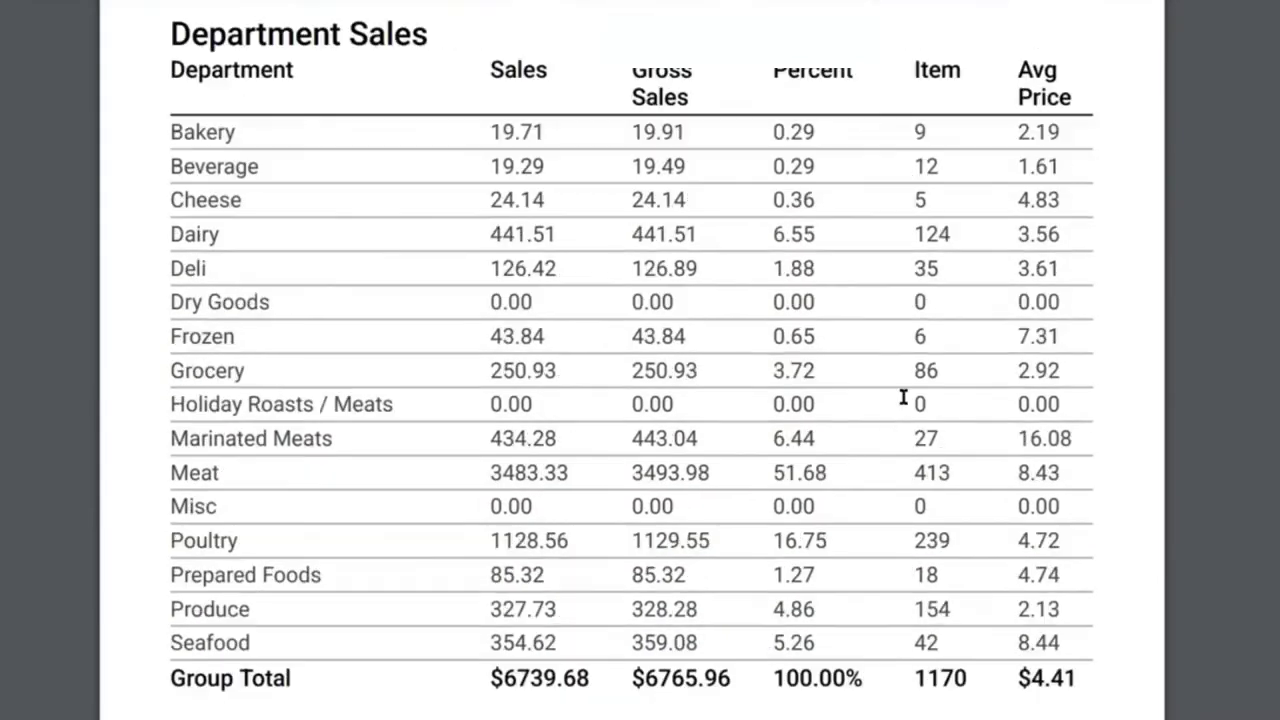
scroll(903, 397, "down", 7)
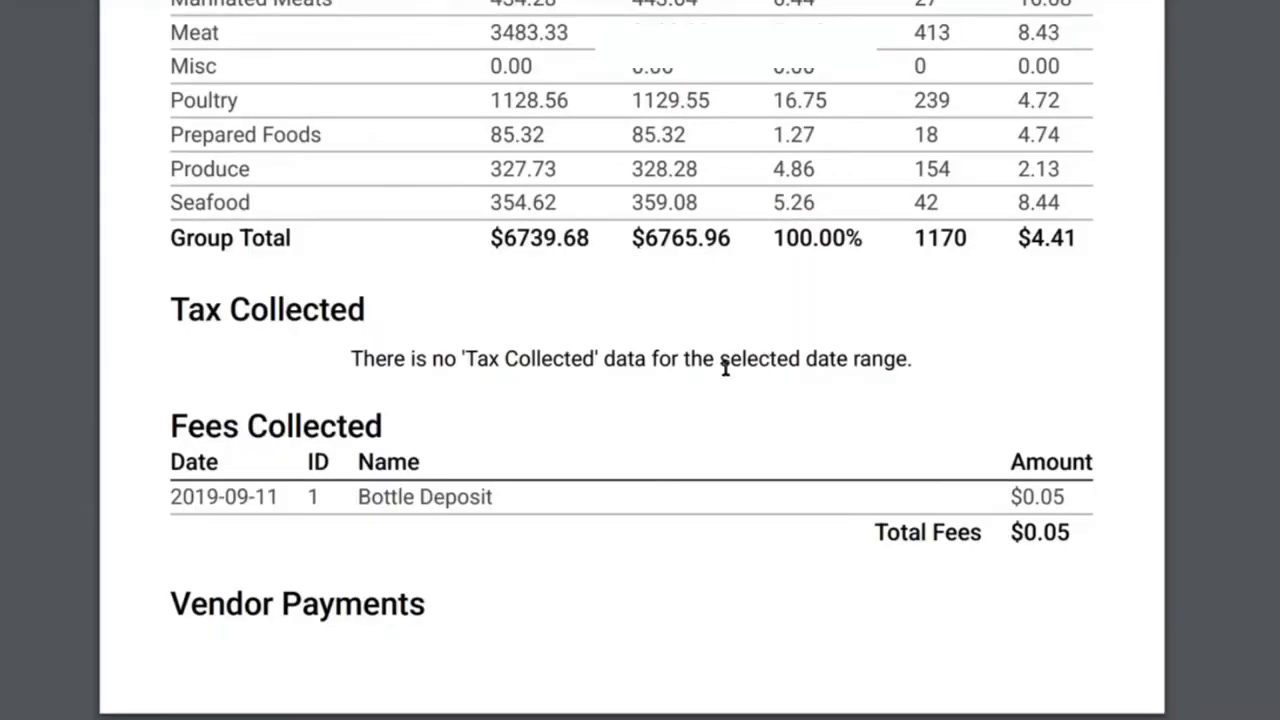
scroll(529, 457, "down", 5)
scroll(592, 390, "down", 5)
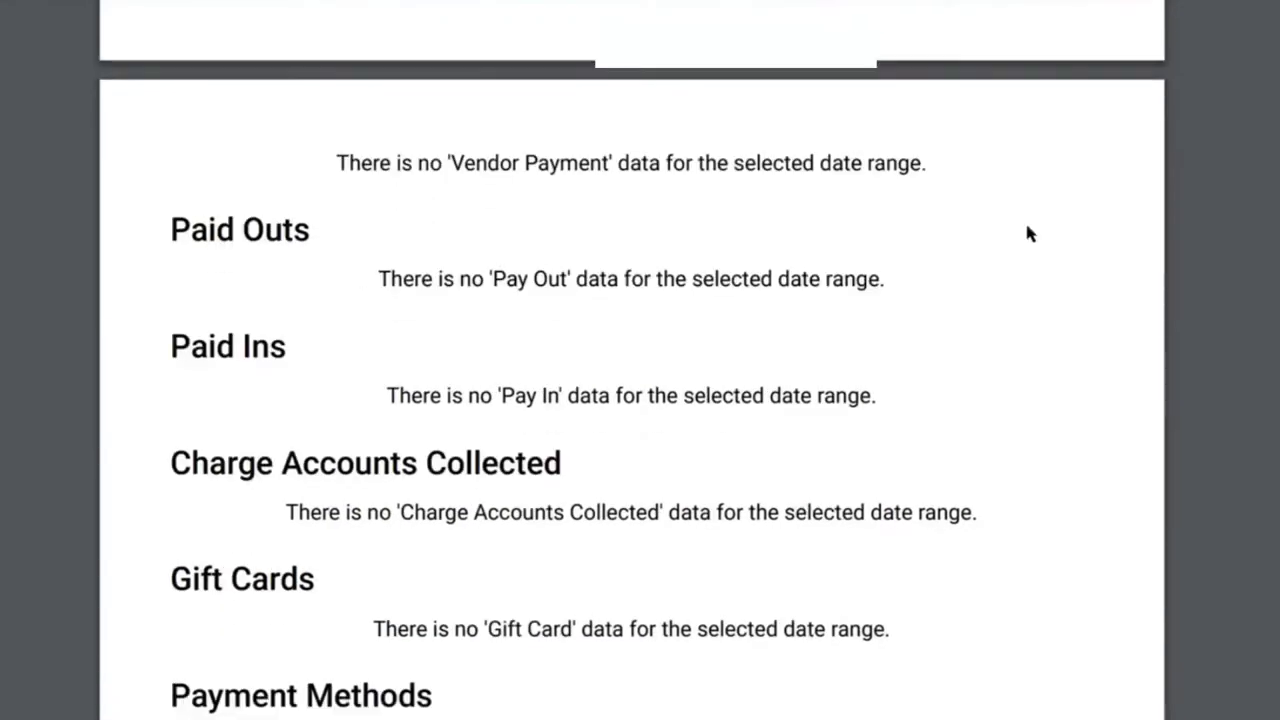
scroll(860, 228, "down", 3)
scroll(540, 240, "up", 5)
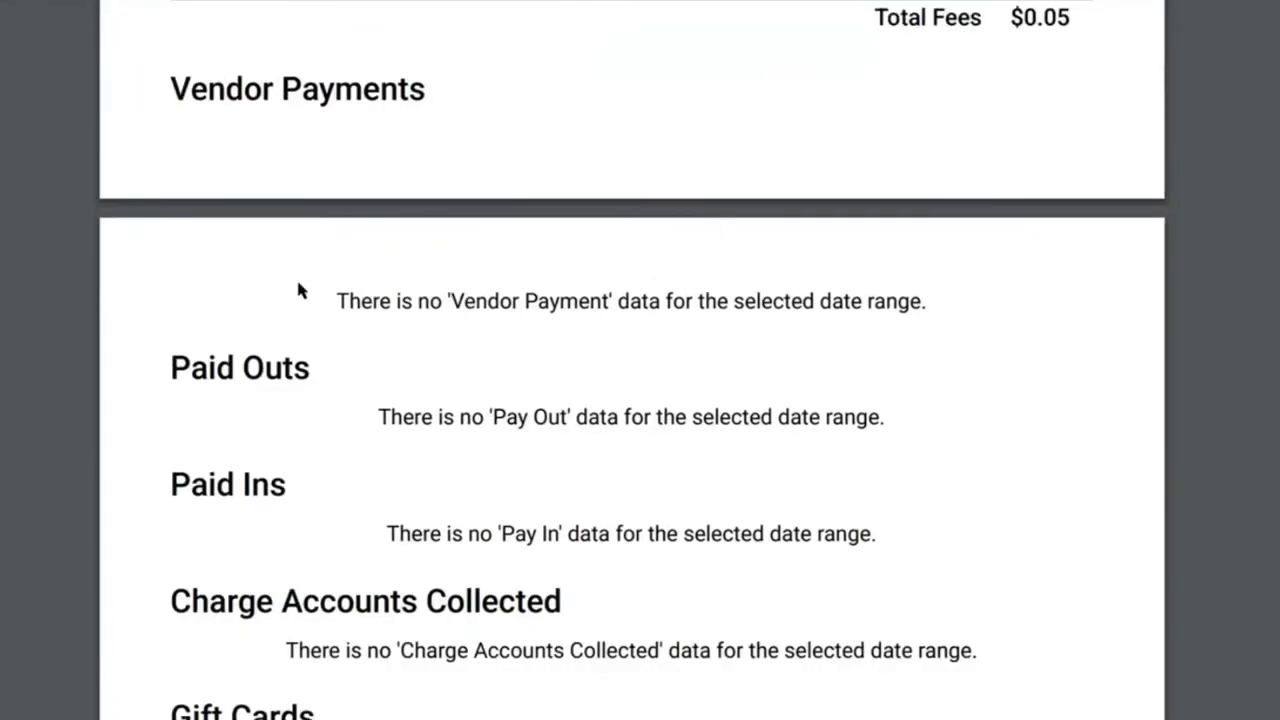
scroll(314, 420, "down", 5)
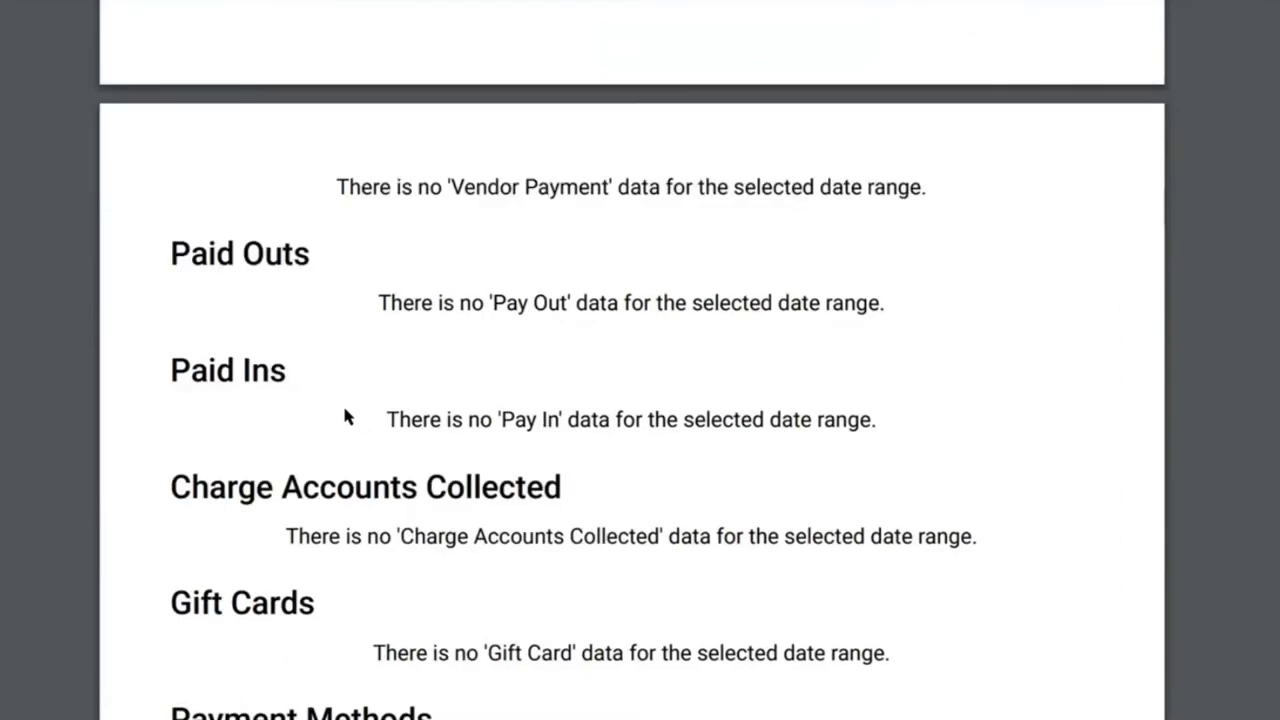
Examine the report's Payment Methods breakdown by card type and its Deposit Information, and return toward the beginning
scroll(368, 340, "down", 1)
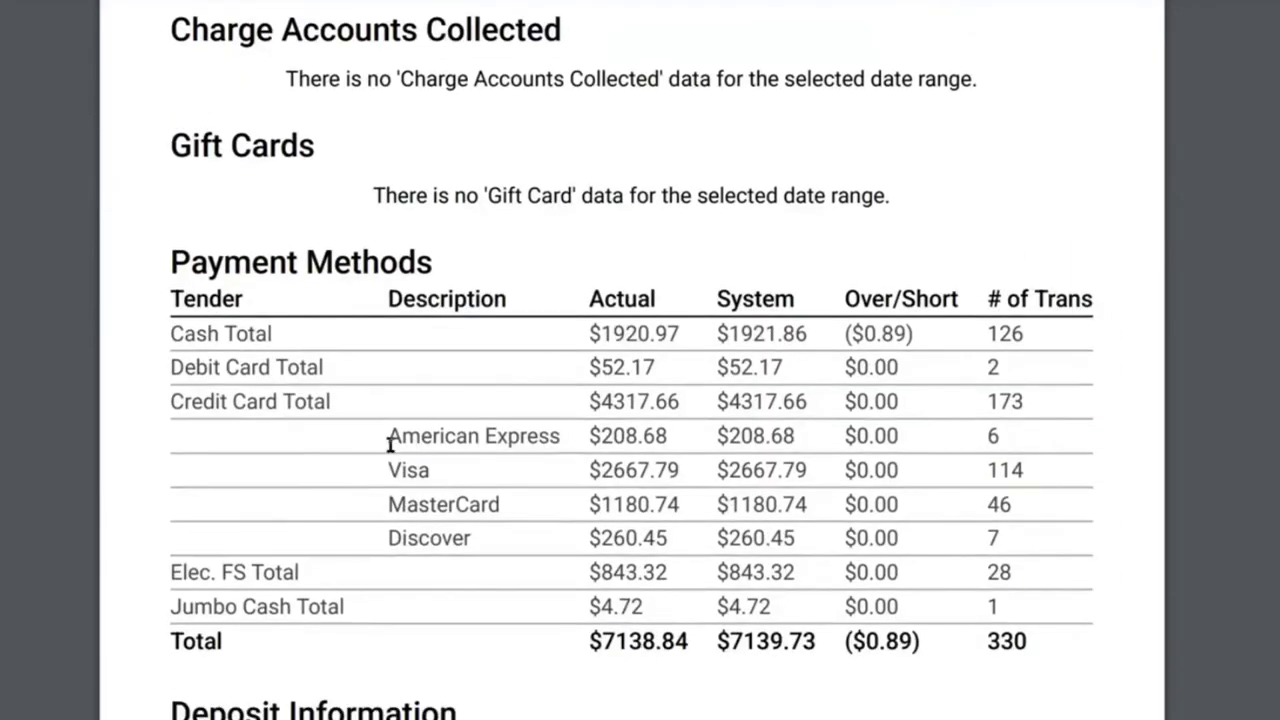
left_click_drag(391, 438, 596, 570)
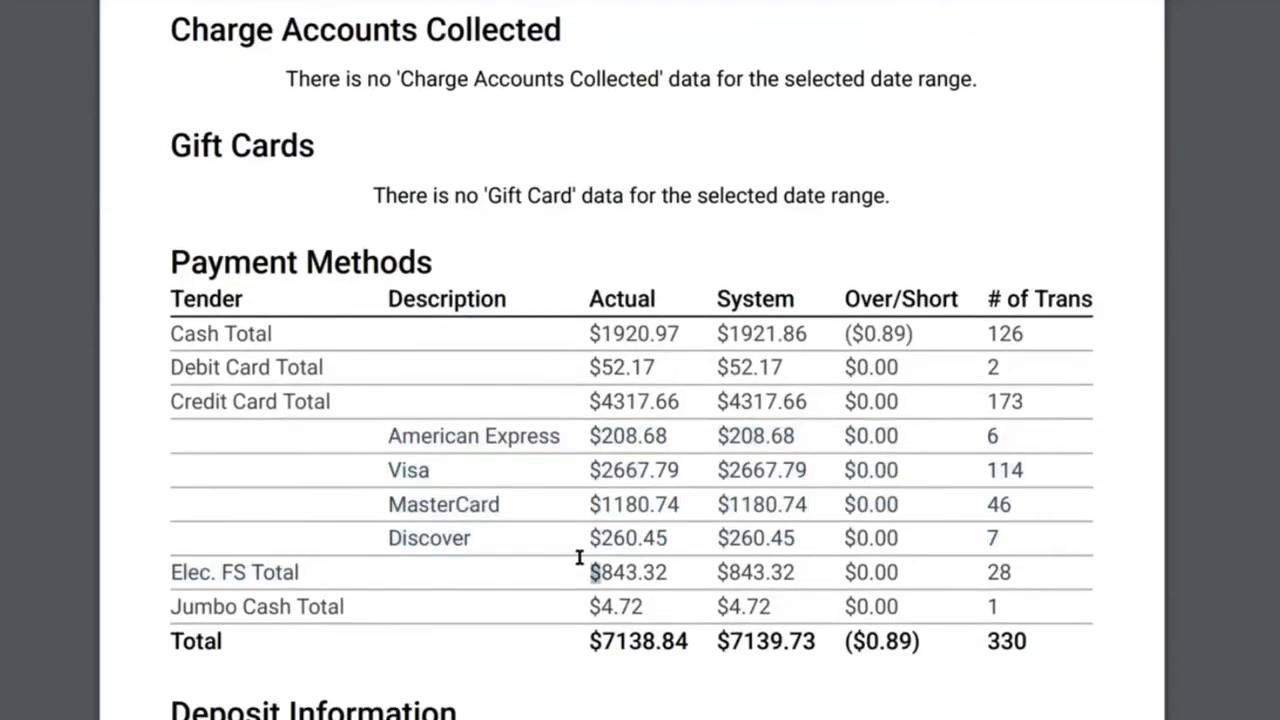
scroll(757, 493, "down", 4)
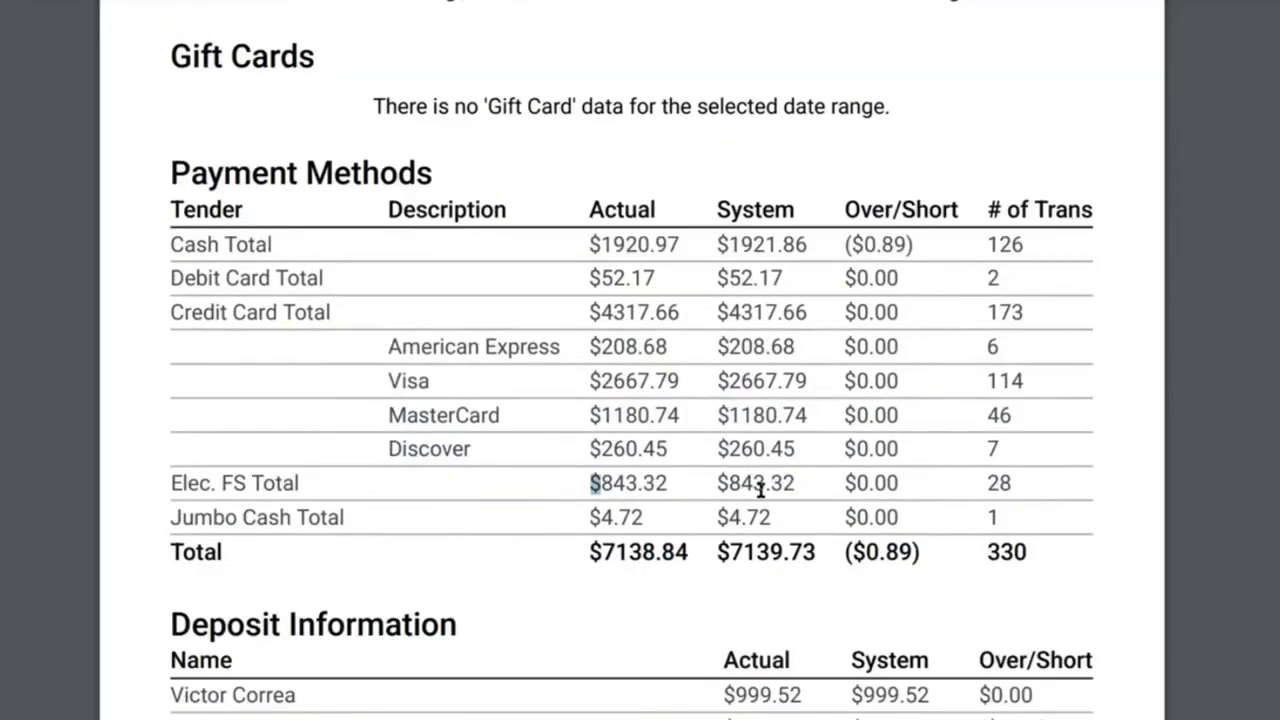
left_click_drag(319, 330, 946, 600)
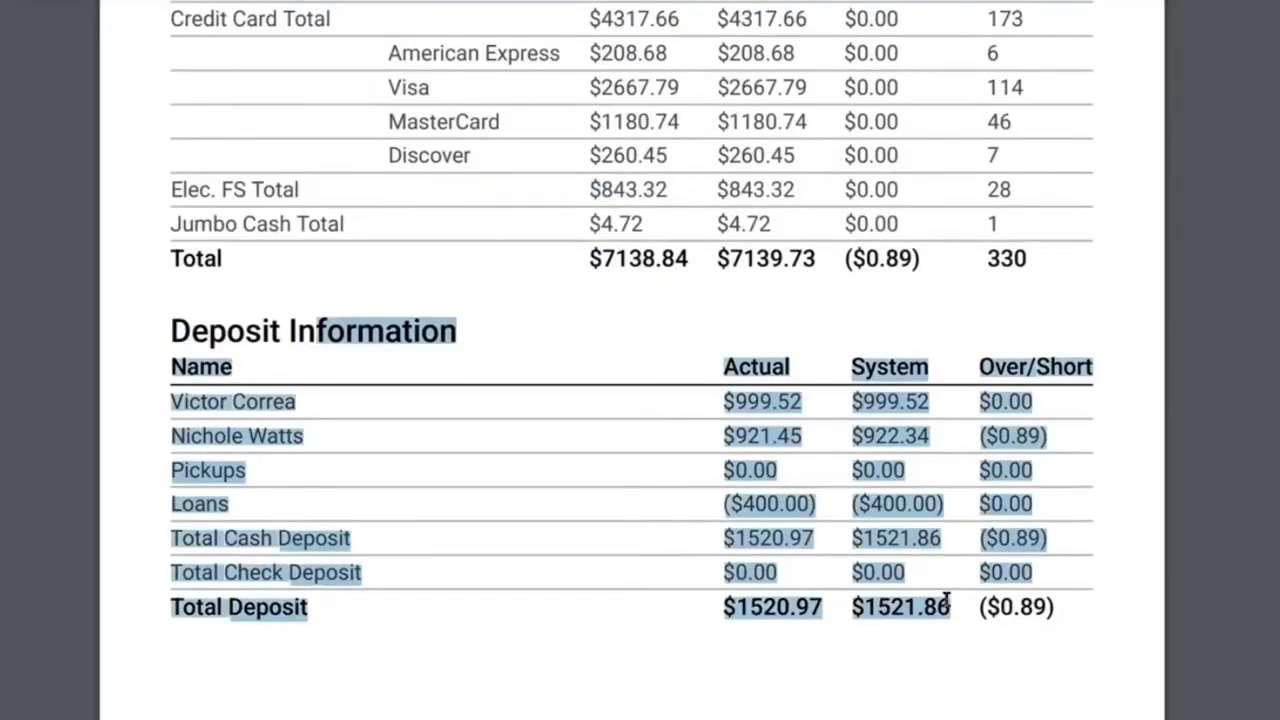
left_click(946, 600)
scroll(955, 560, "up", 20)
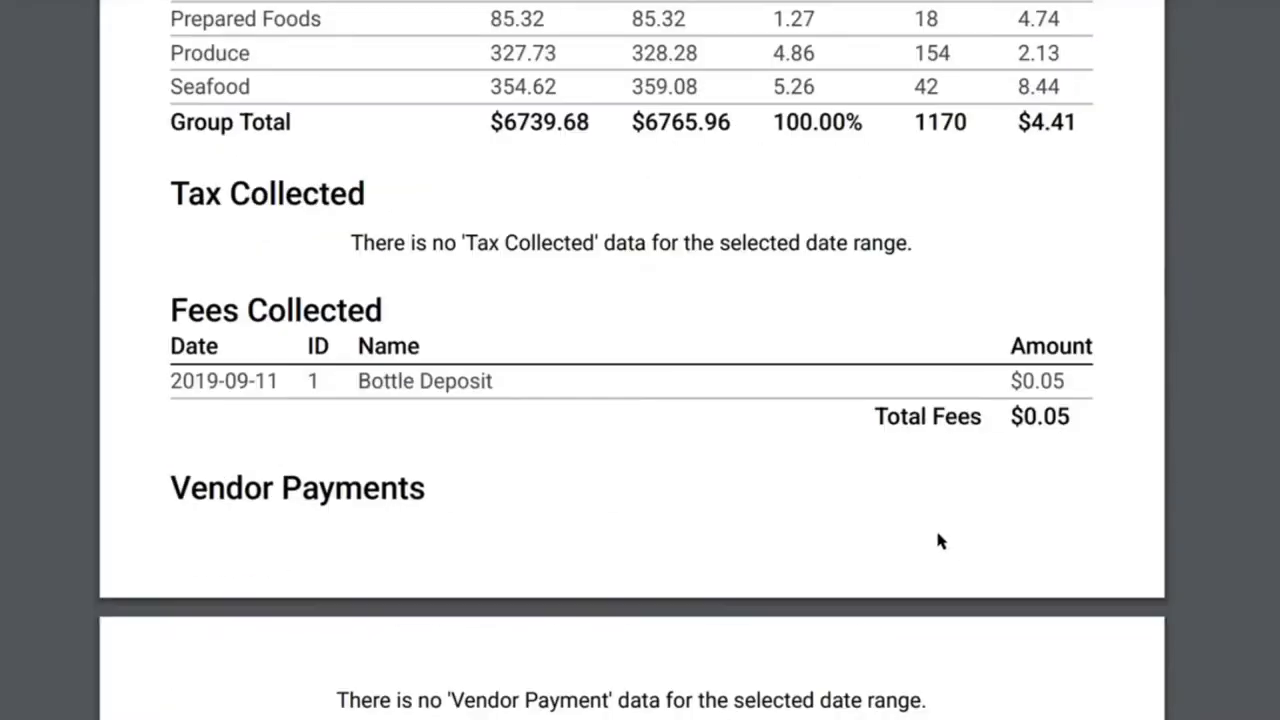
scroll(918, 497, "up", 3)
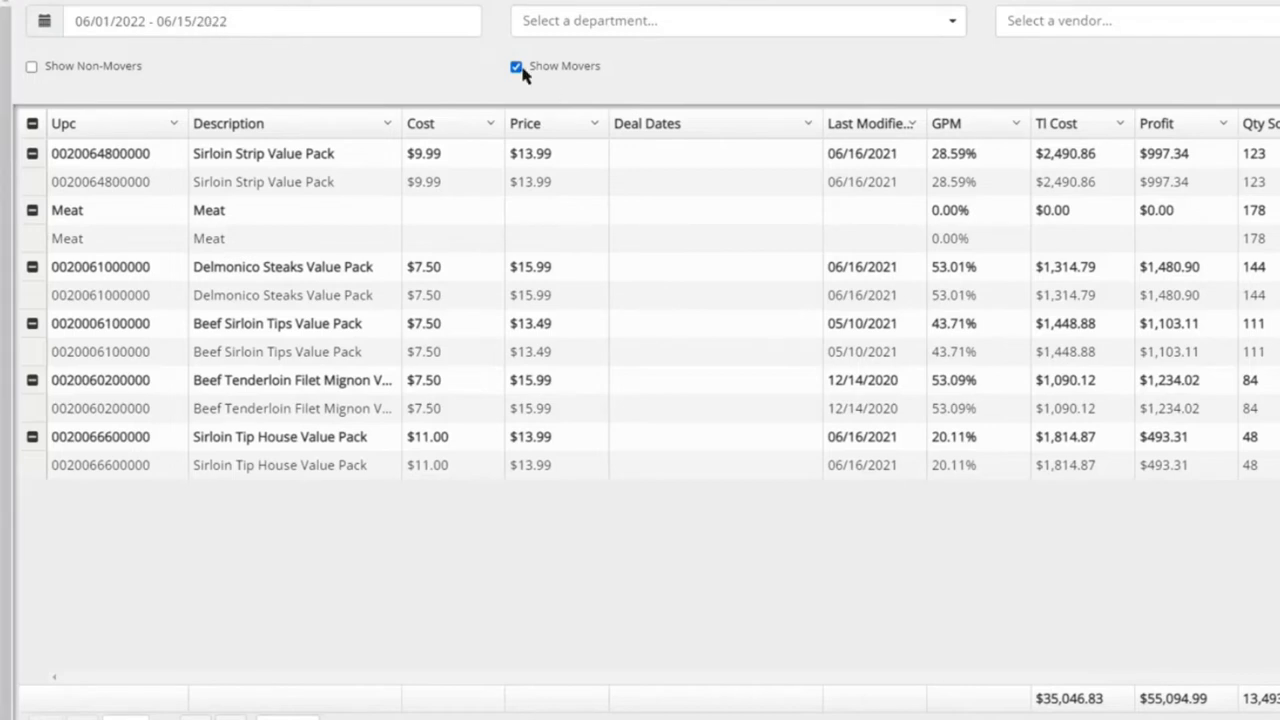
Filter the product movement list for 06/01/2022 - 06/15/2022 to show non-movers instead of movers
left_click(114, 21)
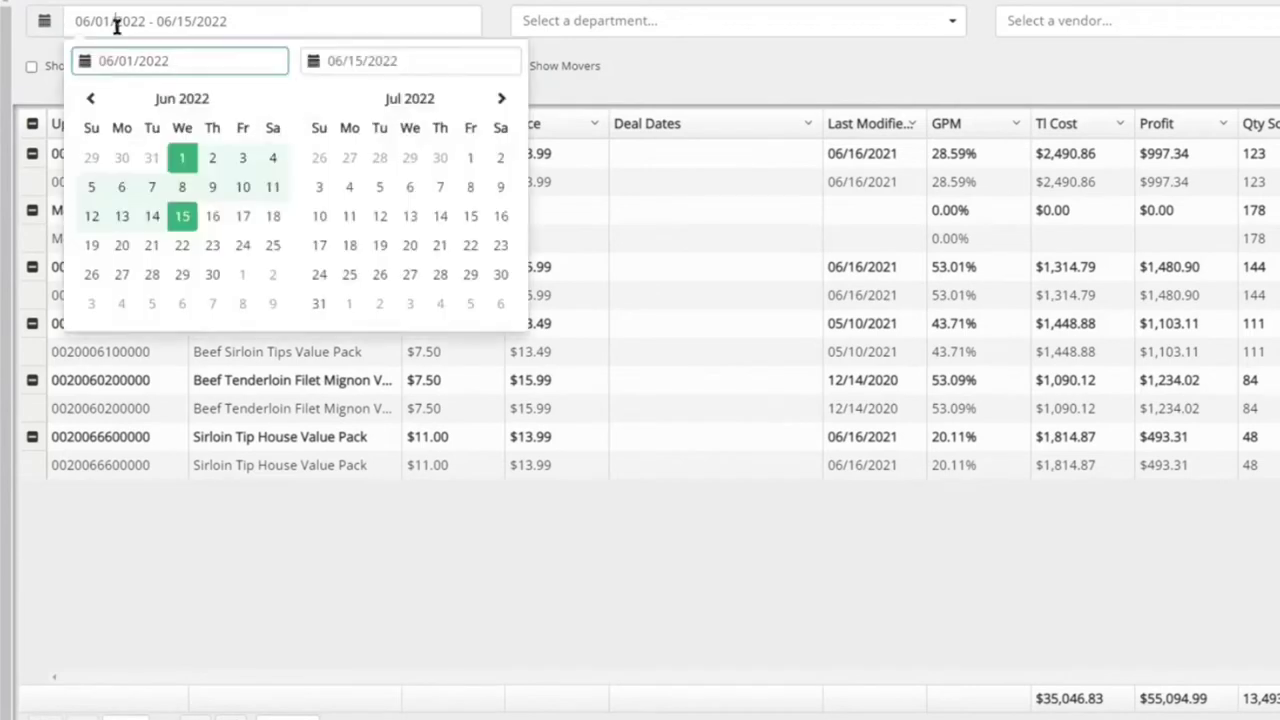
left_click(114, 21)
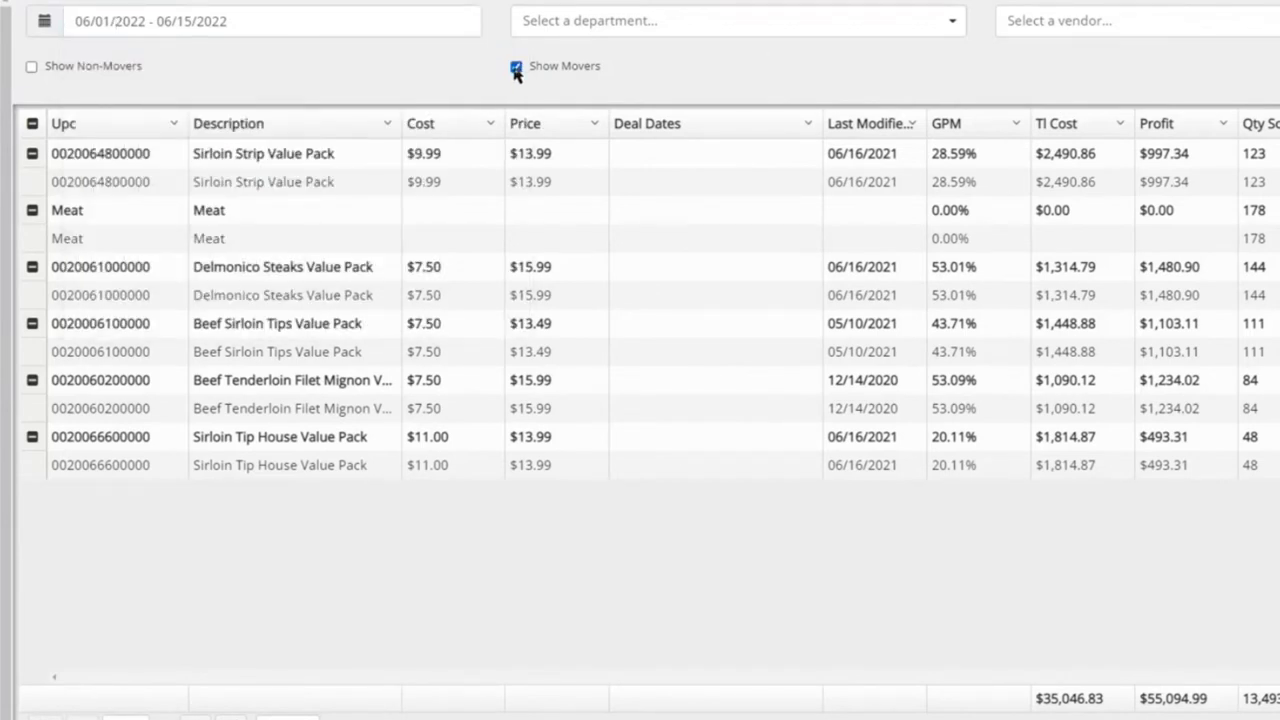
left_click(31, 68)
left_click(516, 69)
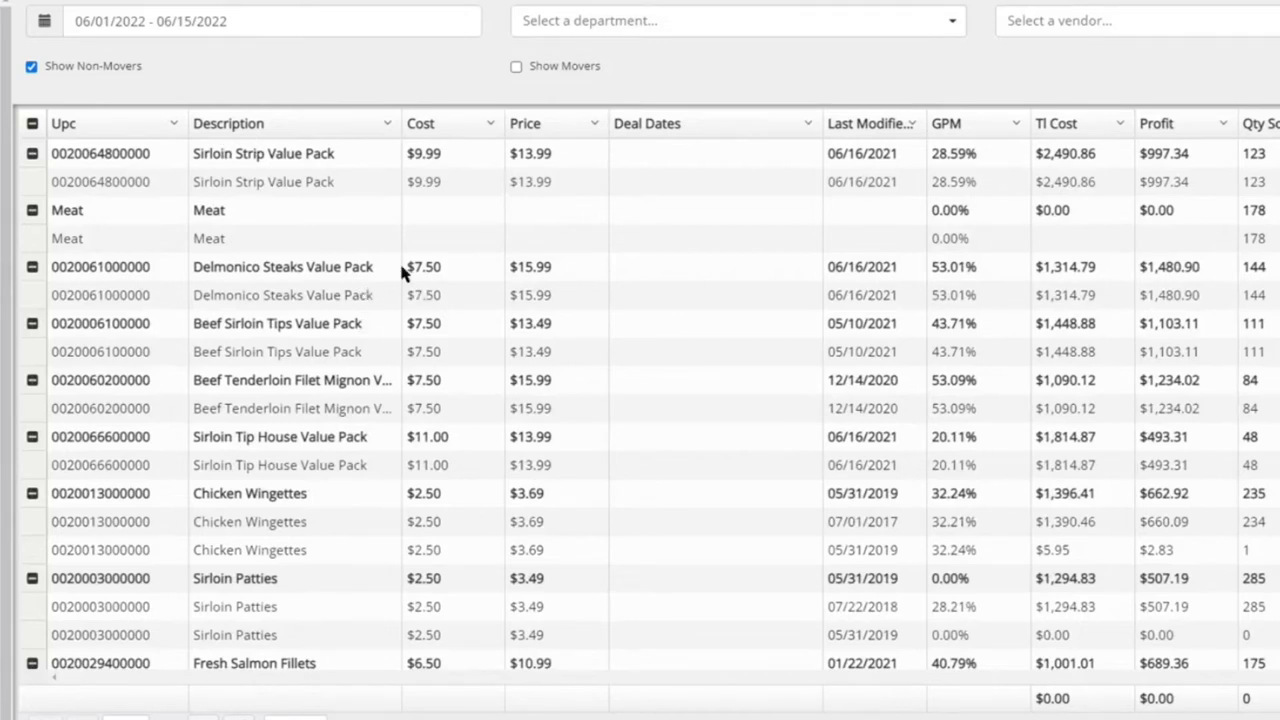
View the department and vendor filter choices and look through the listed products with their costs, prices and profits
left_click(612, 24)
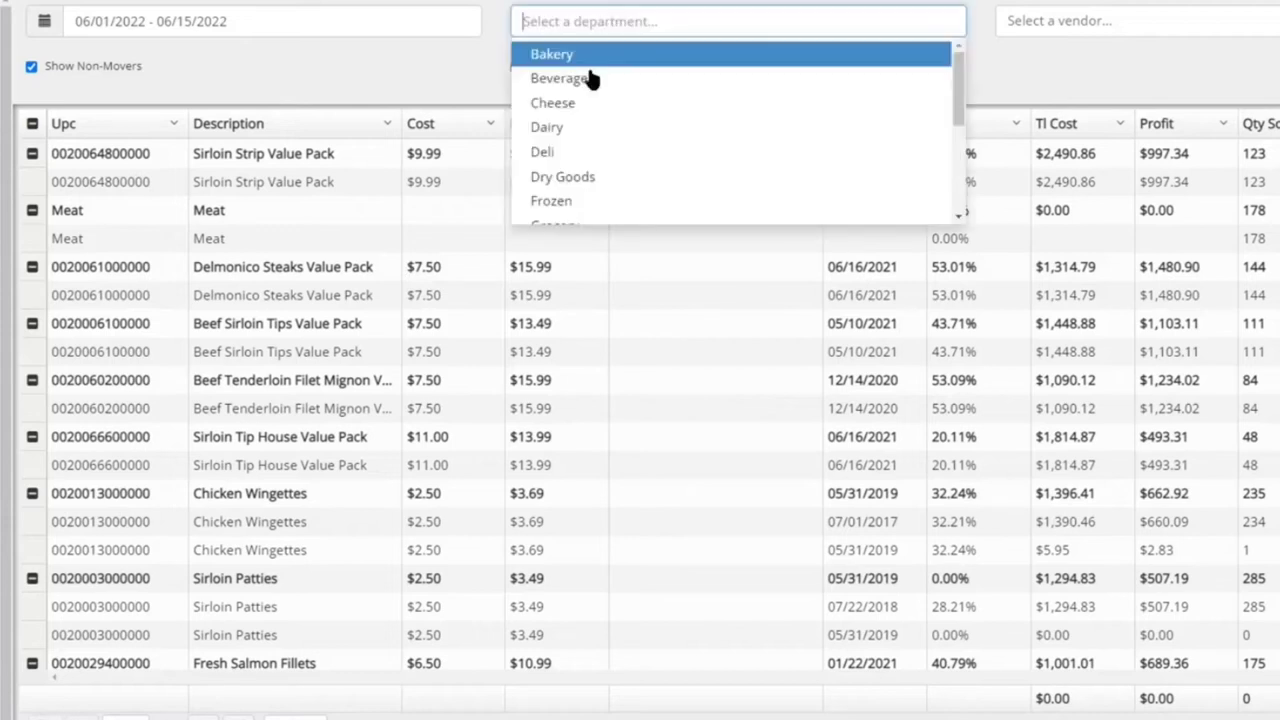
left_click(1142, 30)
left_click(887, 67)
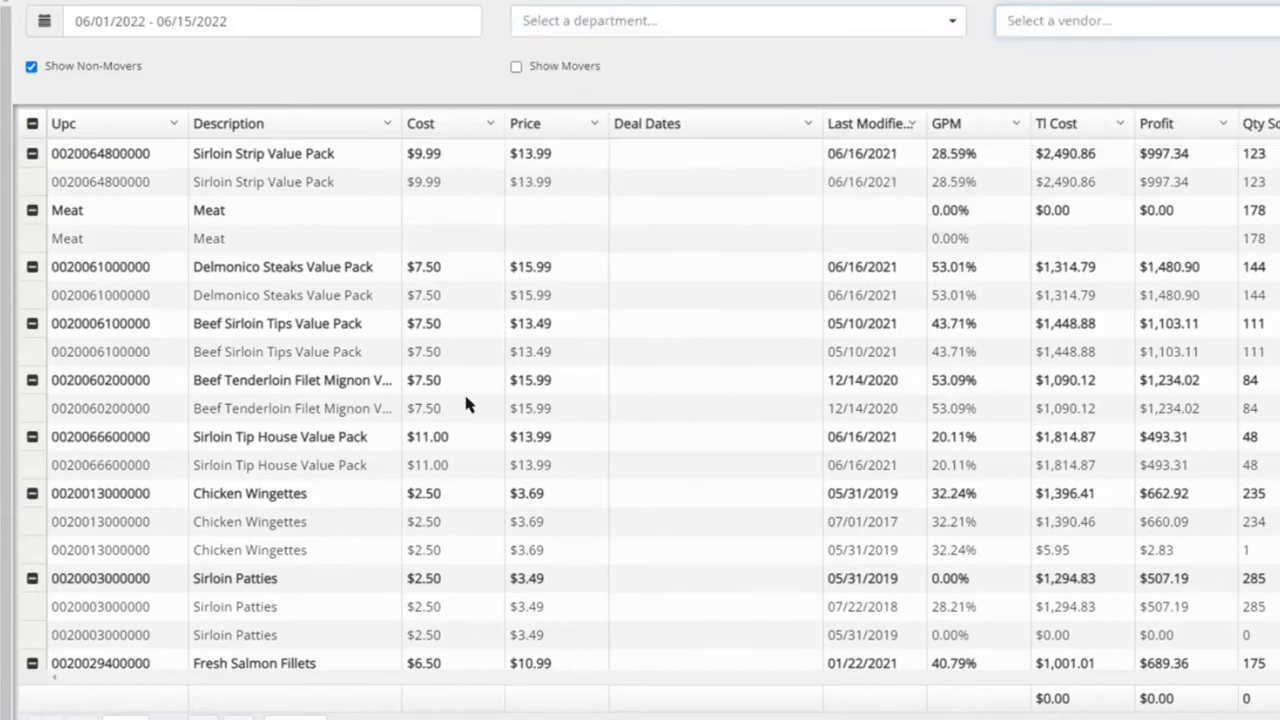
scroll(405, 337, "down", 1)
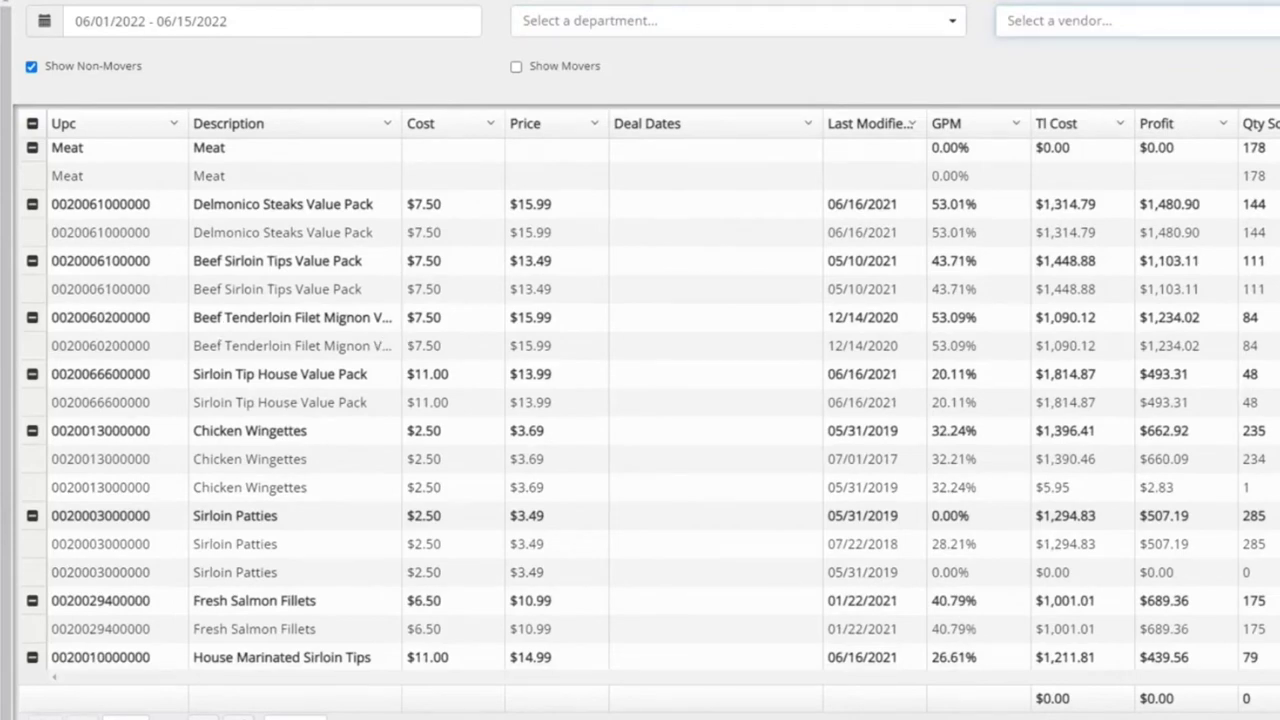
scroll(172, 410, "down", 3)
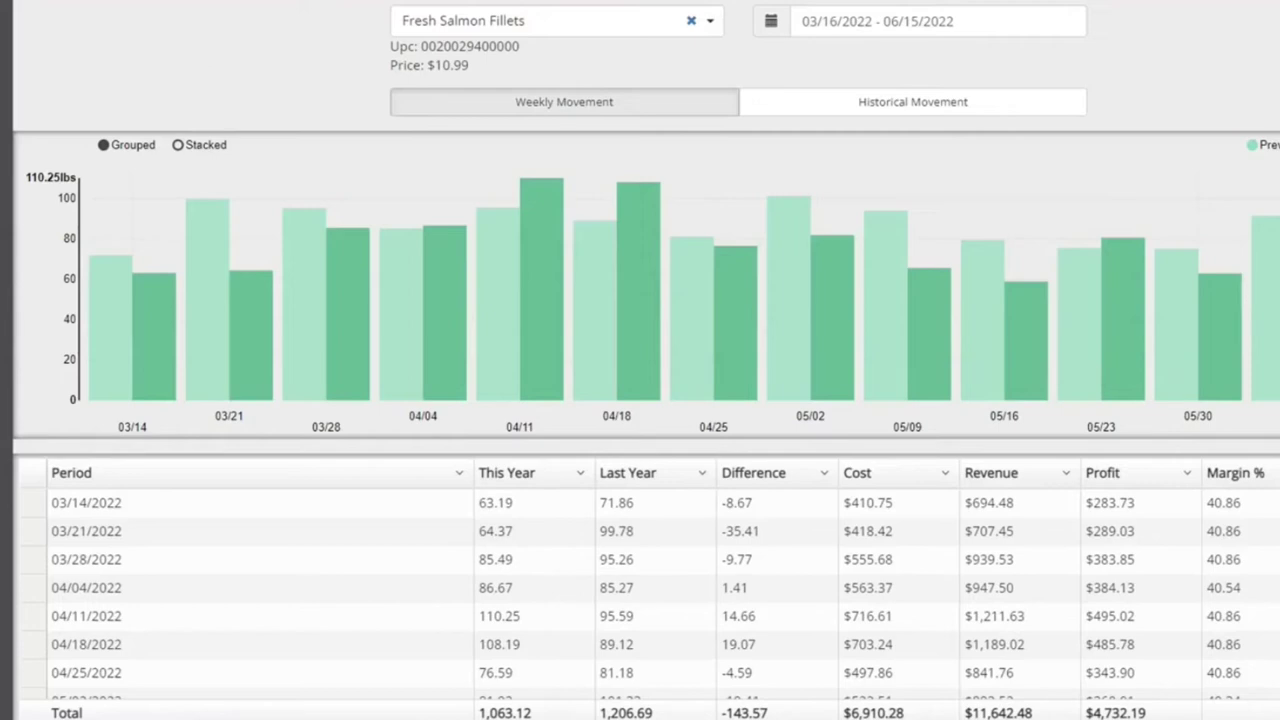
Search the movement report's products for "fresh sa" and select Fresh Salmon Fillets
left_click(705, 20)
type("fresh sa")
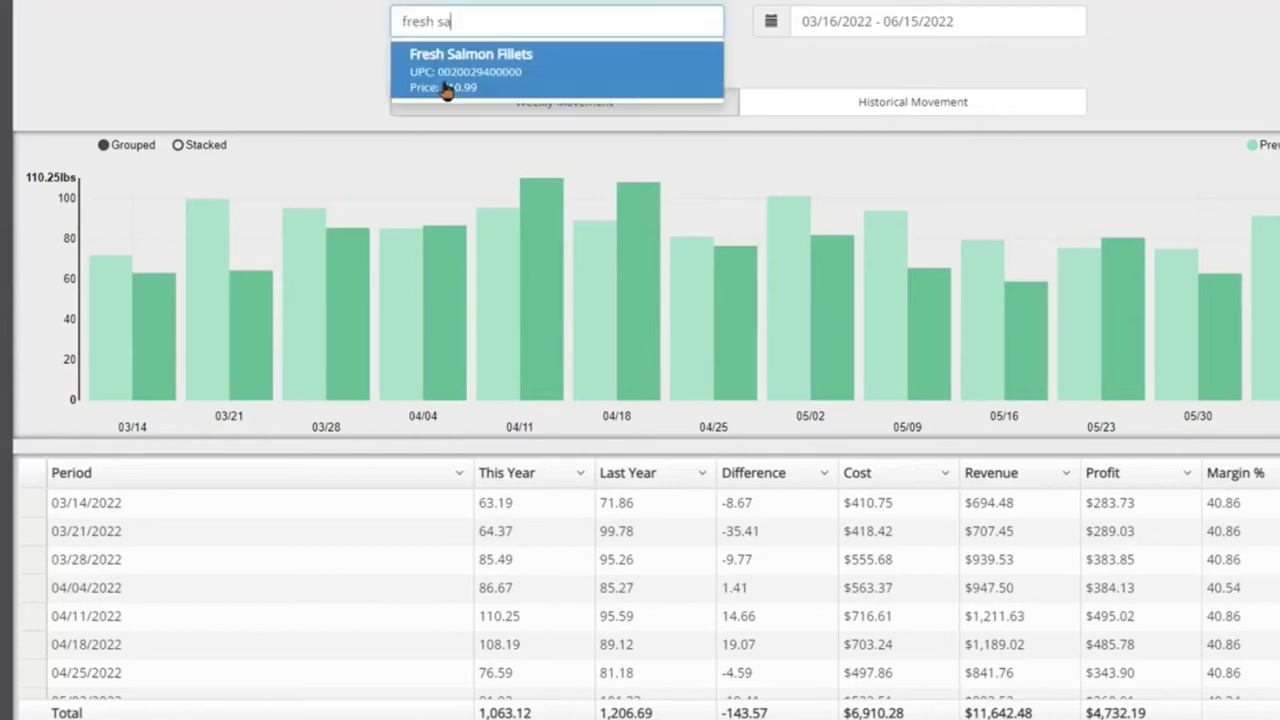
left_click(440, 80)
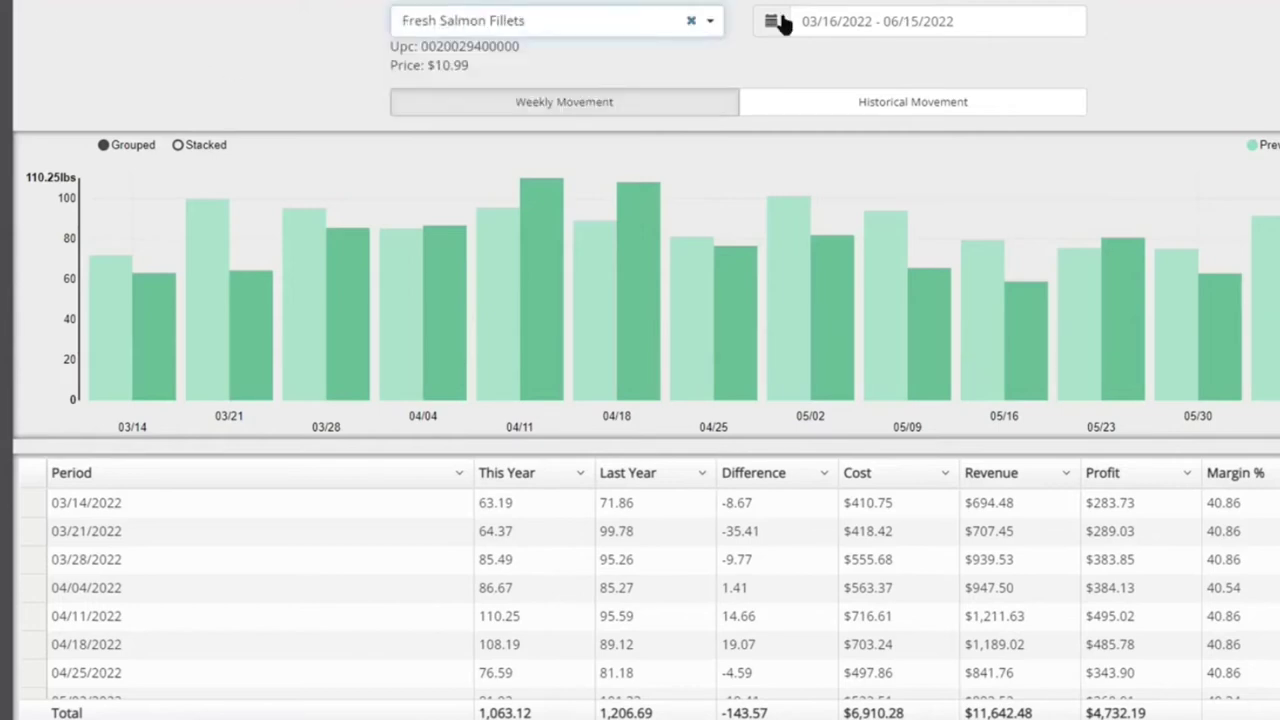
View the date range choices and compare the current and previous year's weekly movement of Fresh Salmon Fillets
left_click(778, 22)
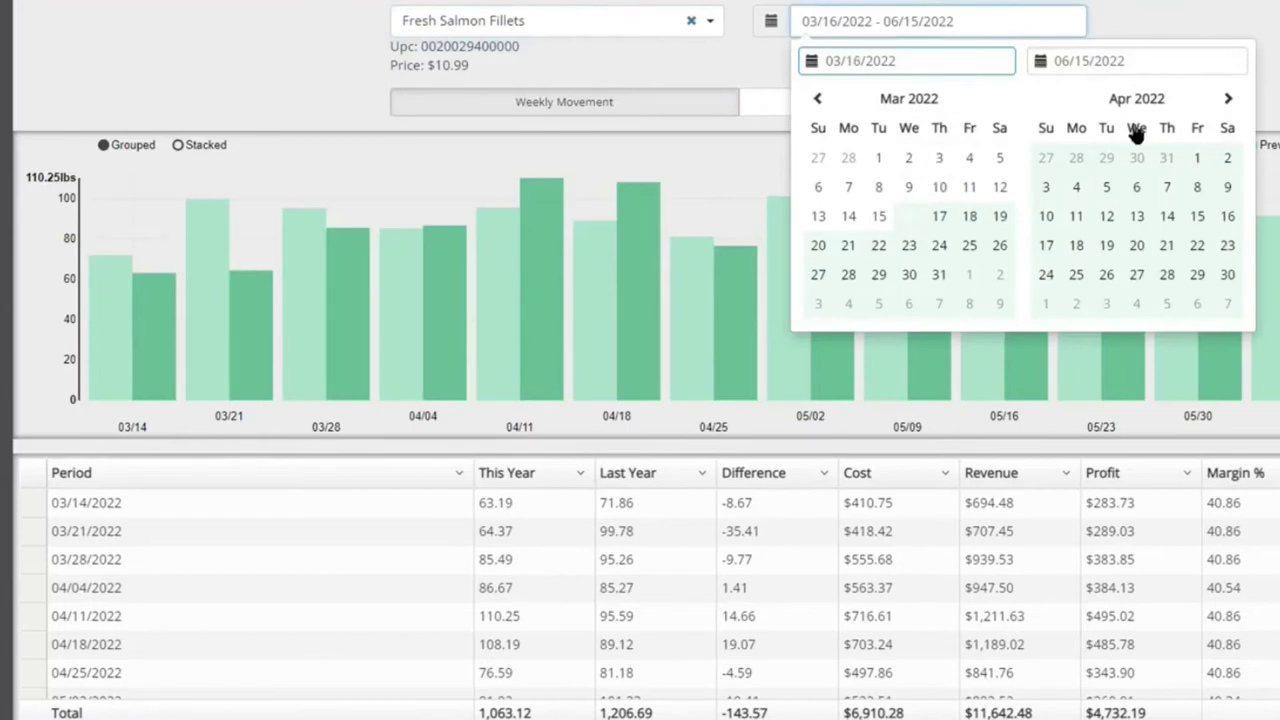
left_click(232, 67)
mouse_move(128, 272)
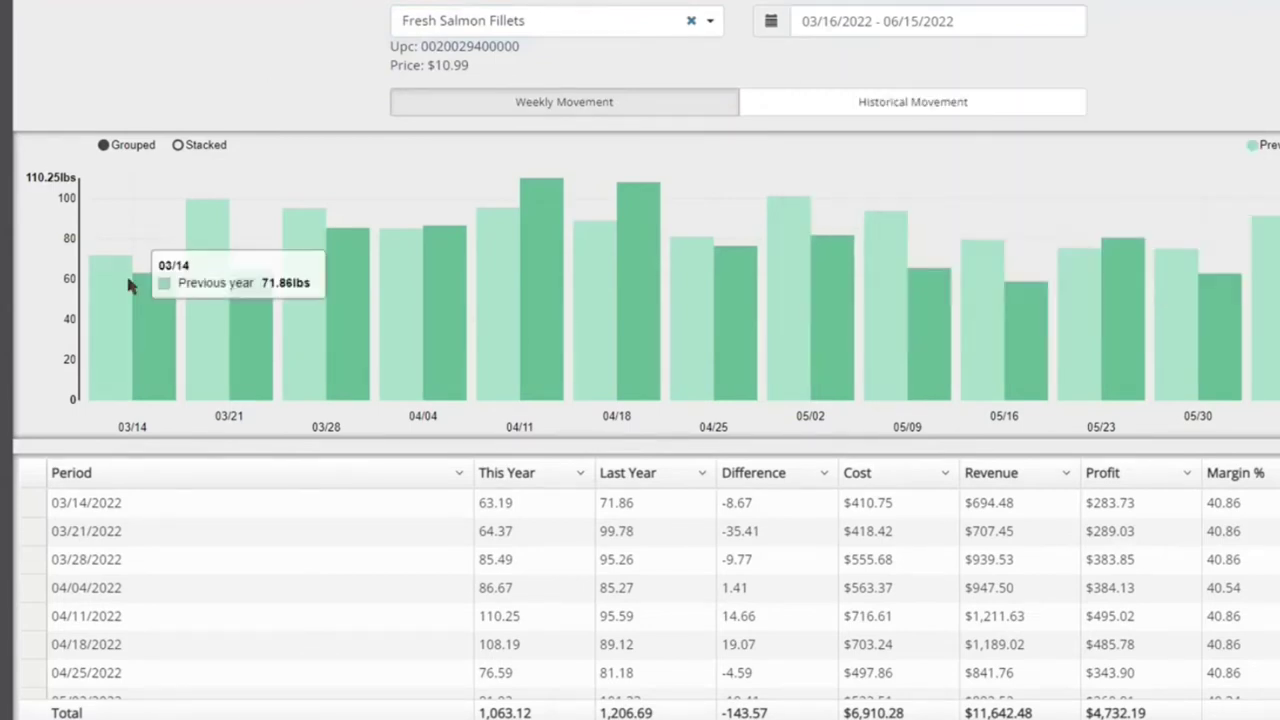
mouse_move(167, 356)
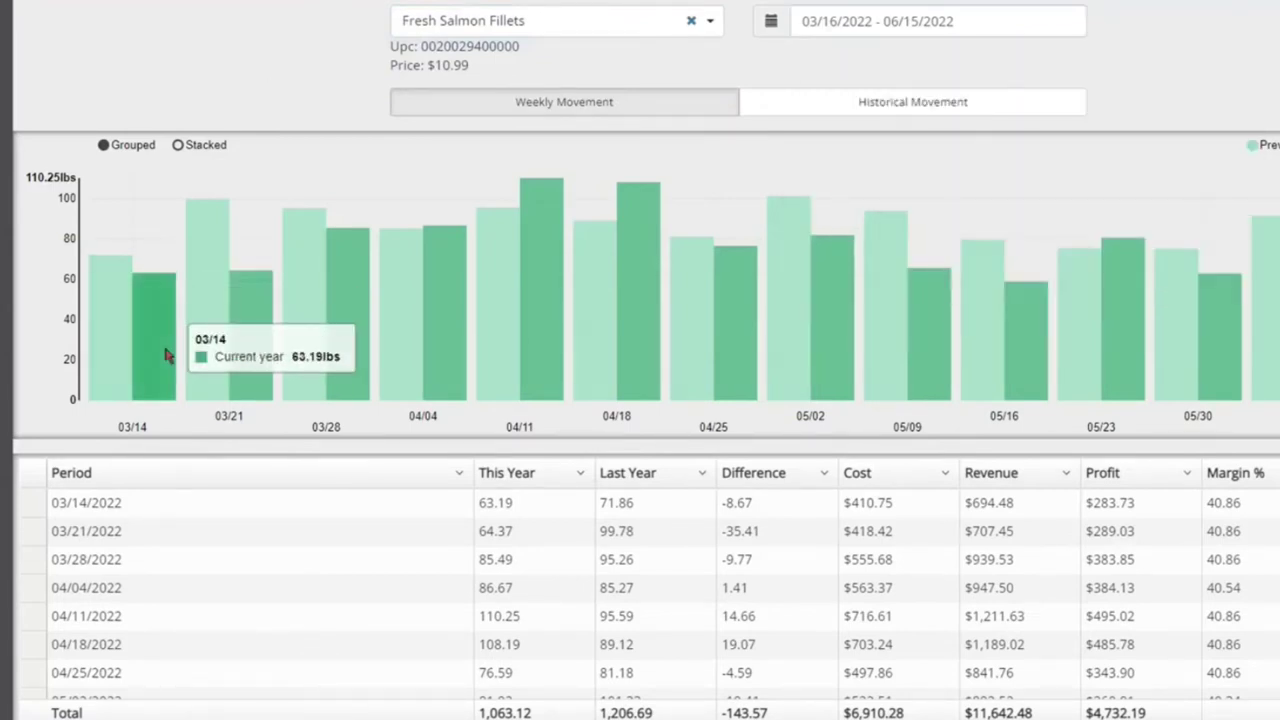
mouse_move(201, 370)
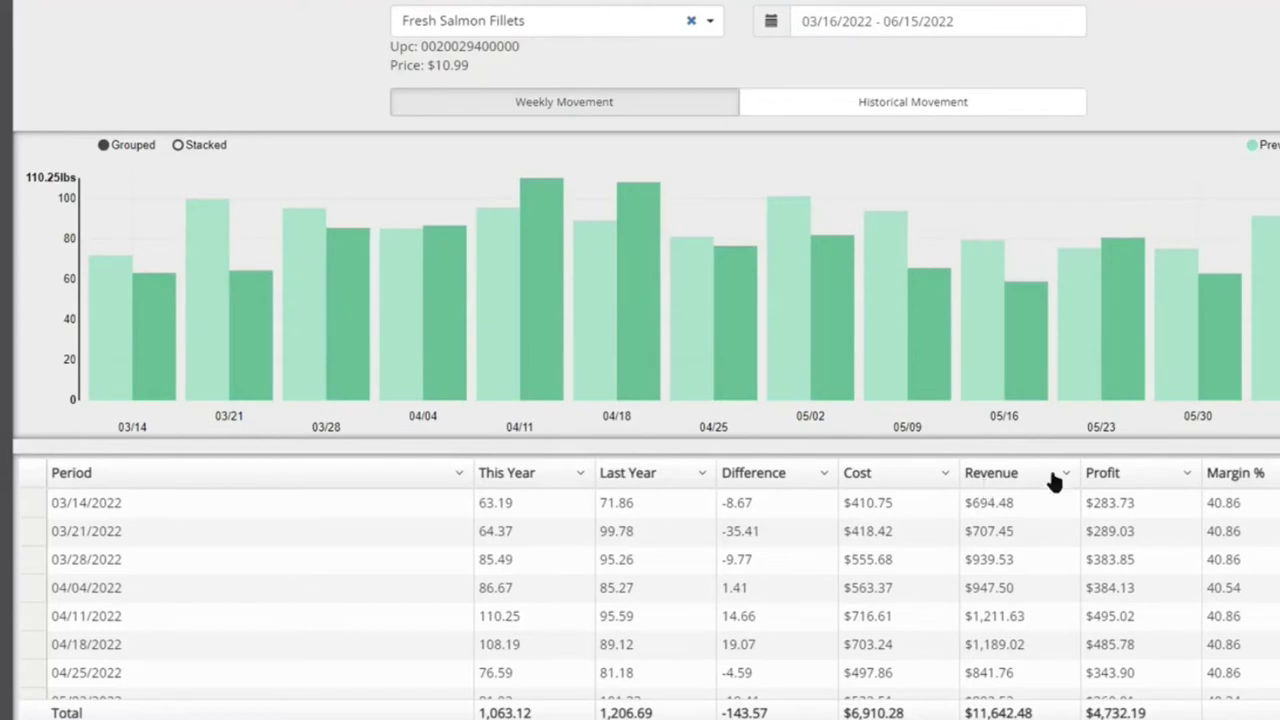
mouse_move(988, 345)
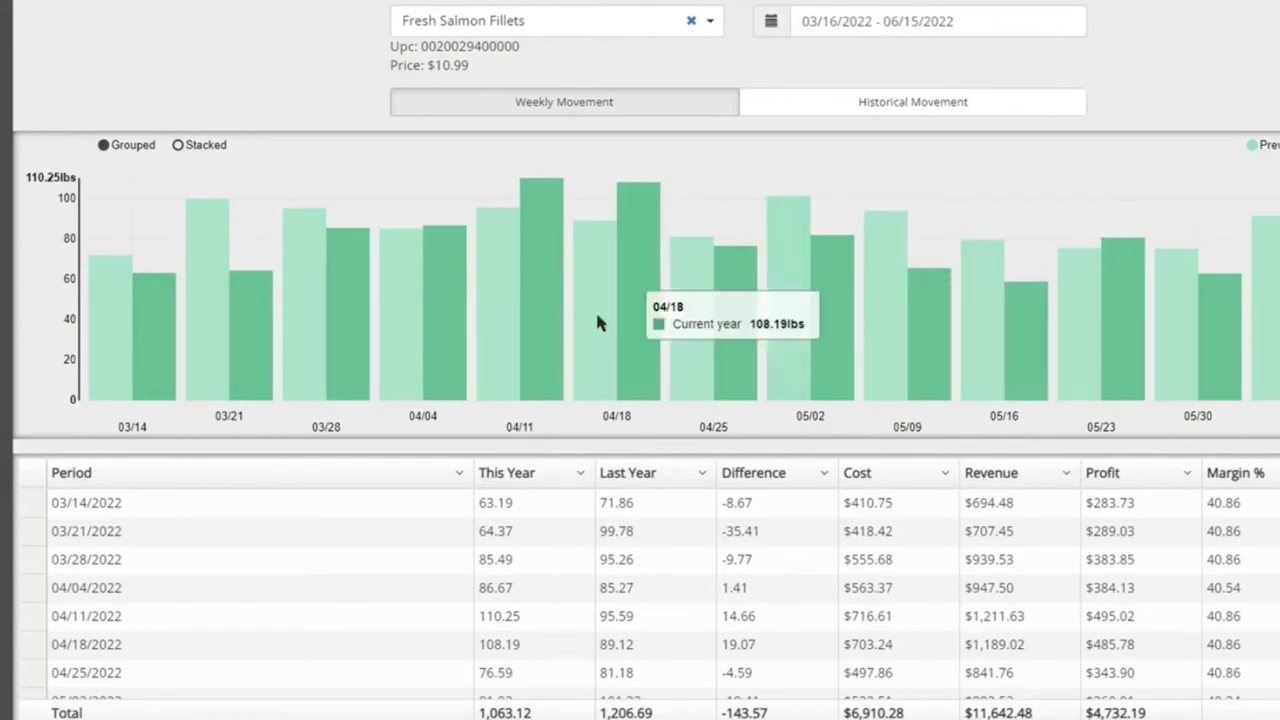
mouse_move(315, 300)
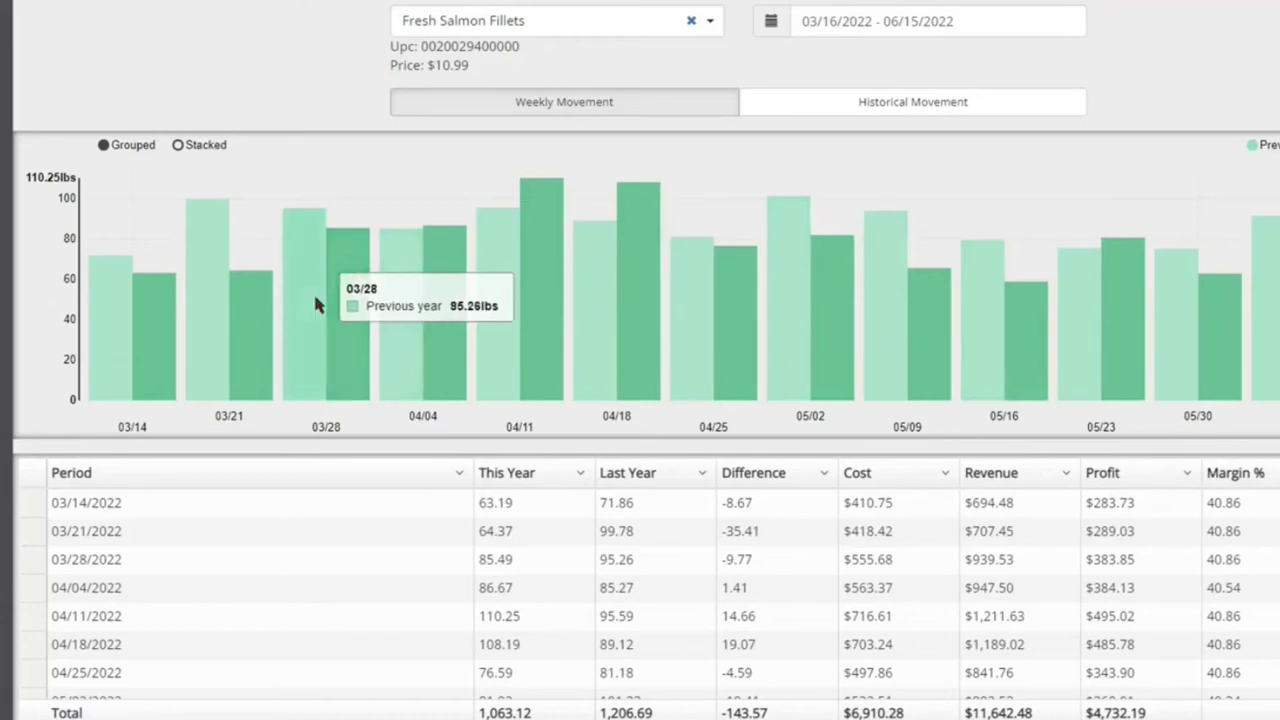
Compare the current and previous year's movement of Fresh Salmon Fillets for the week of 03/14, and view the product receiving form
mouse_move(119, 334)
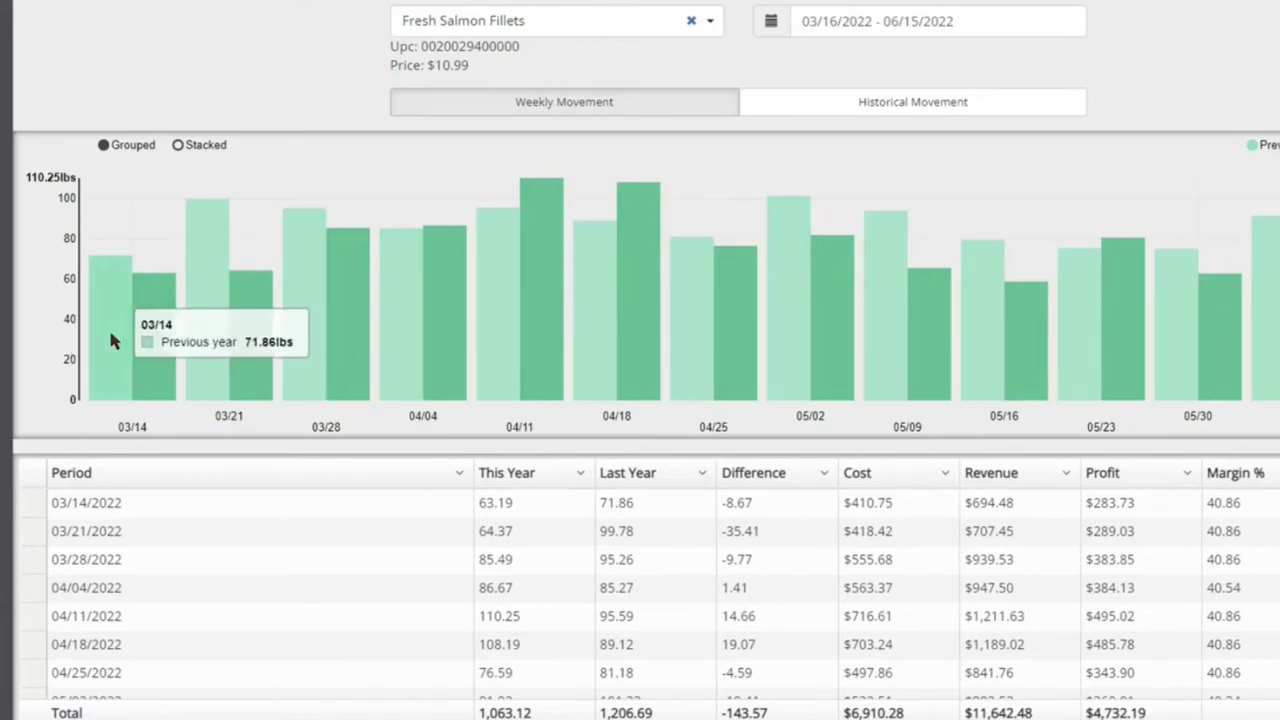
mouse_move(162, 312)
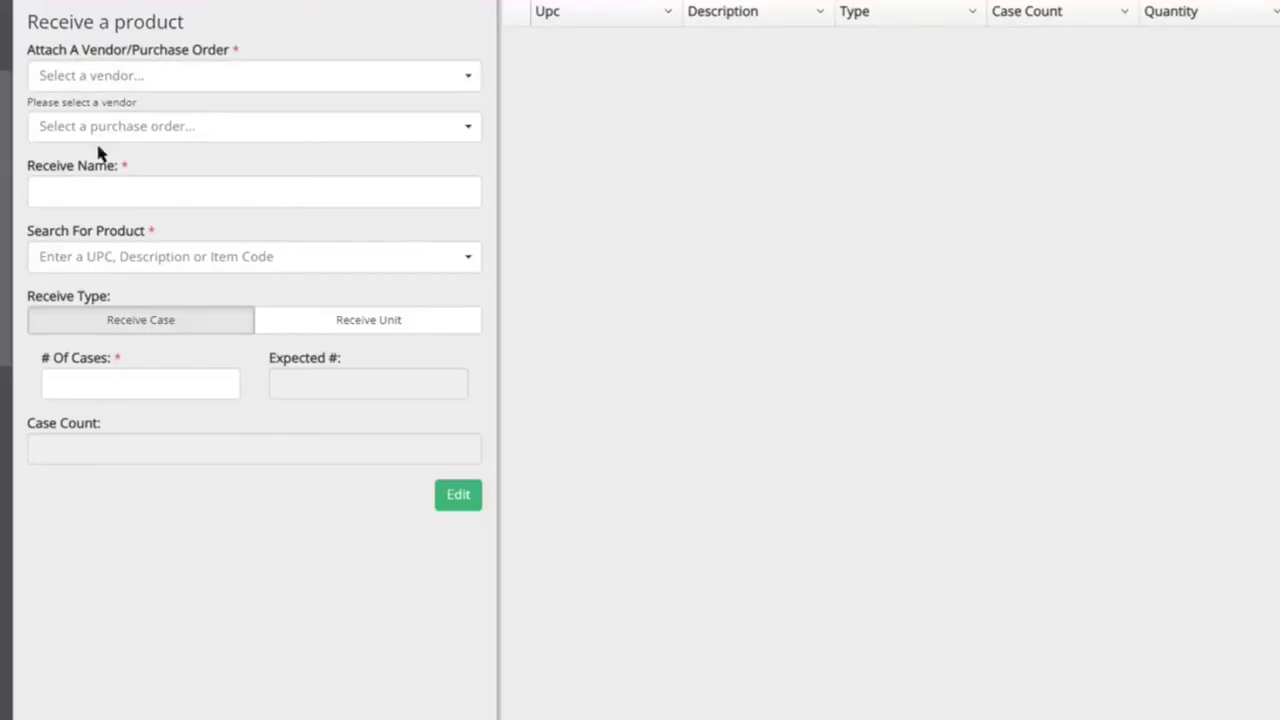
left_click(80, 266)
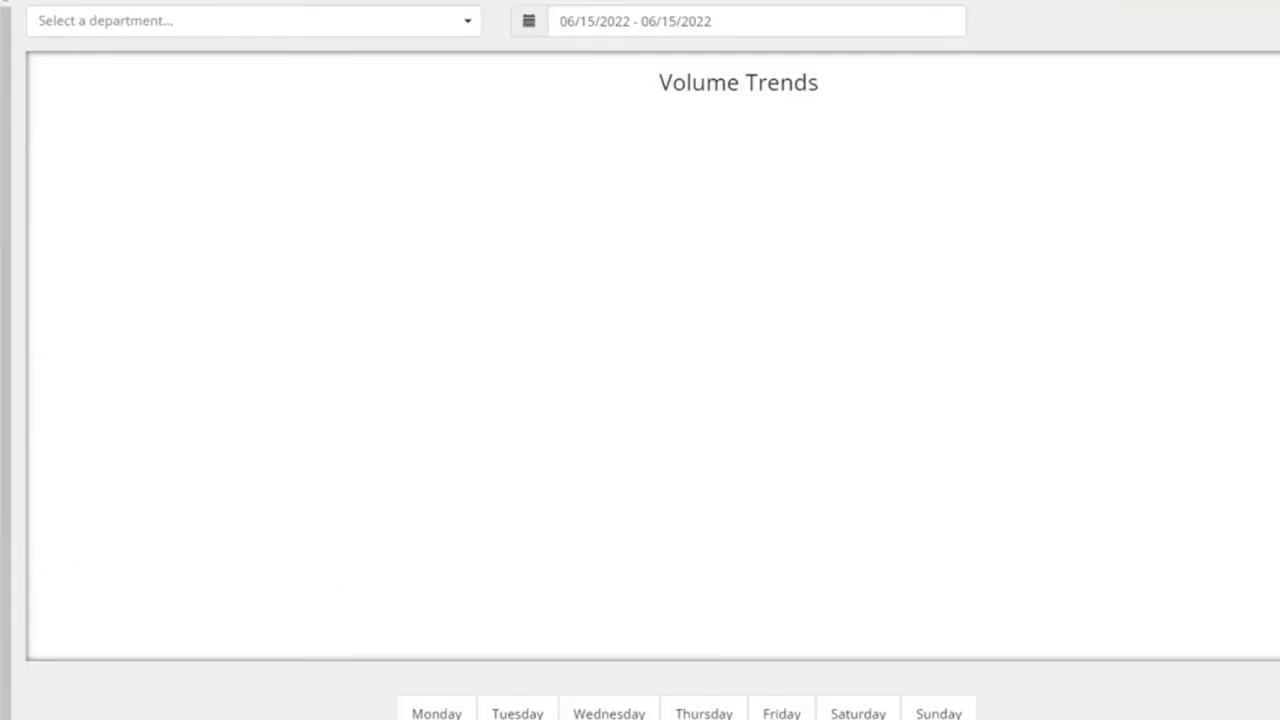
Set the date range of the Volume Trends report to 06/12/2022 - 06/15/2022
left_click(597, 23)
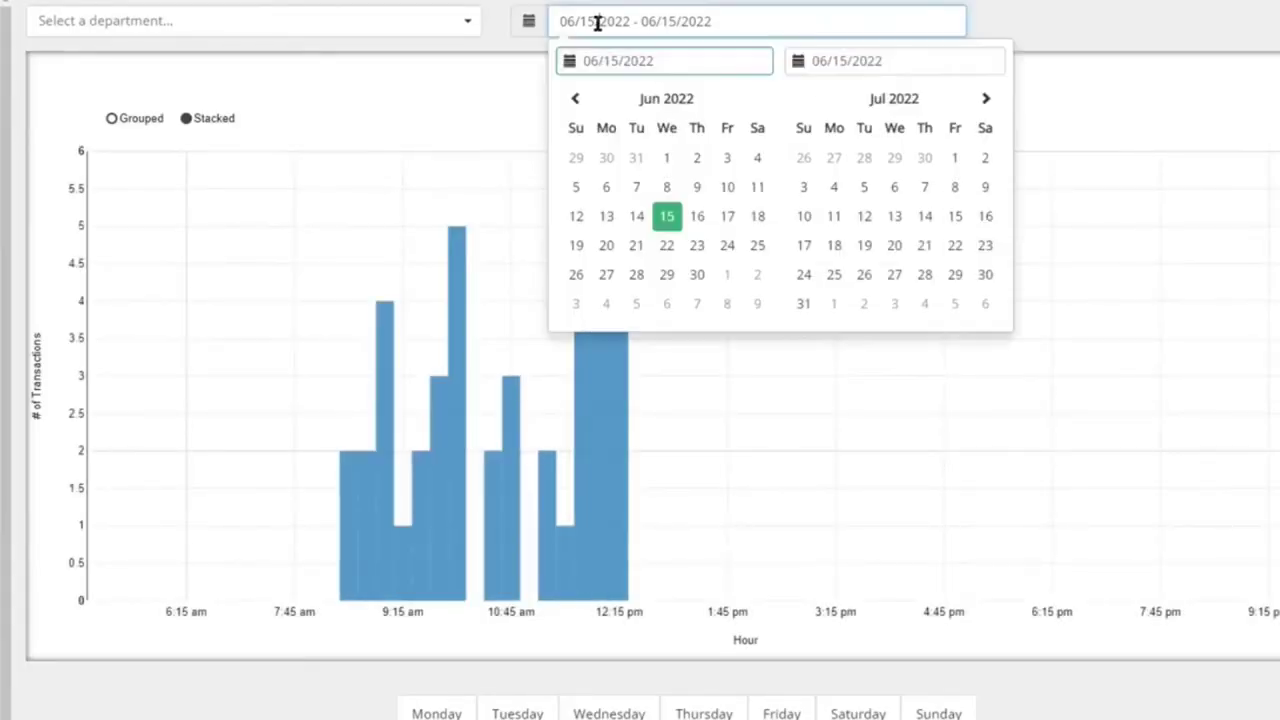
left_click(577, 214)
left_click(663, 214)
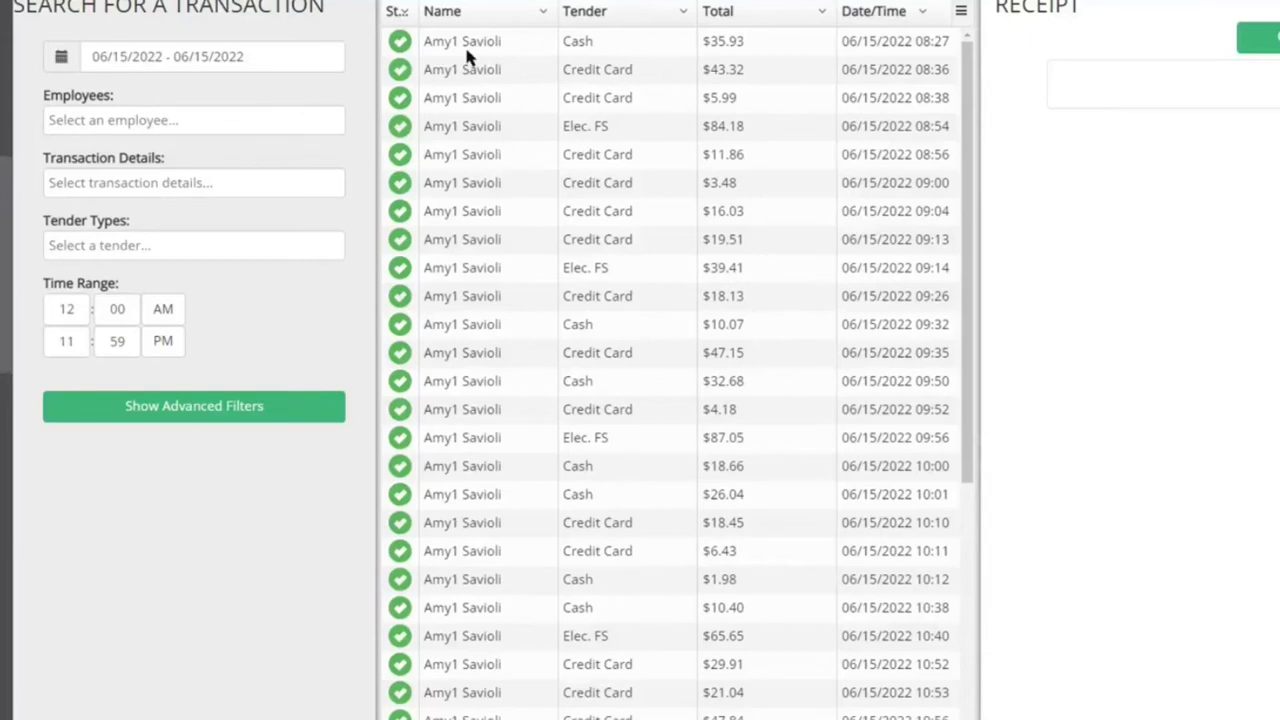
Select the $84.18 Elec. FS transaction from 06/15/2022 08:54 and examine its receipt items and card payment details
left_click(466, 55)
left_click(491, 122)
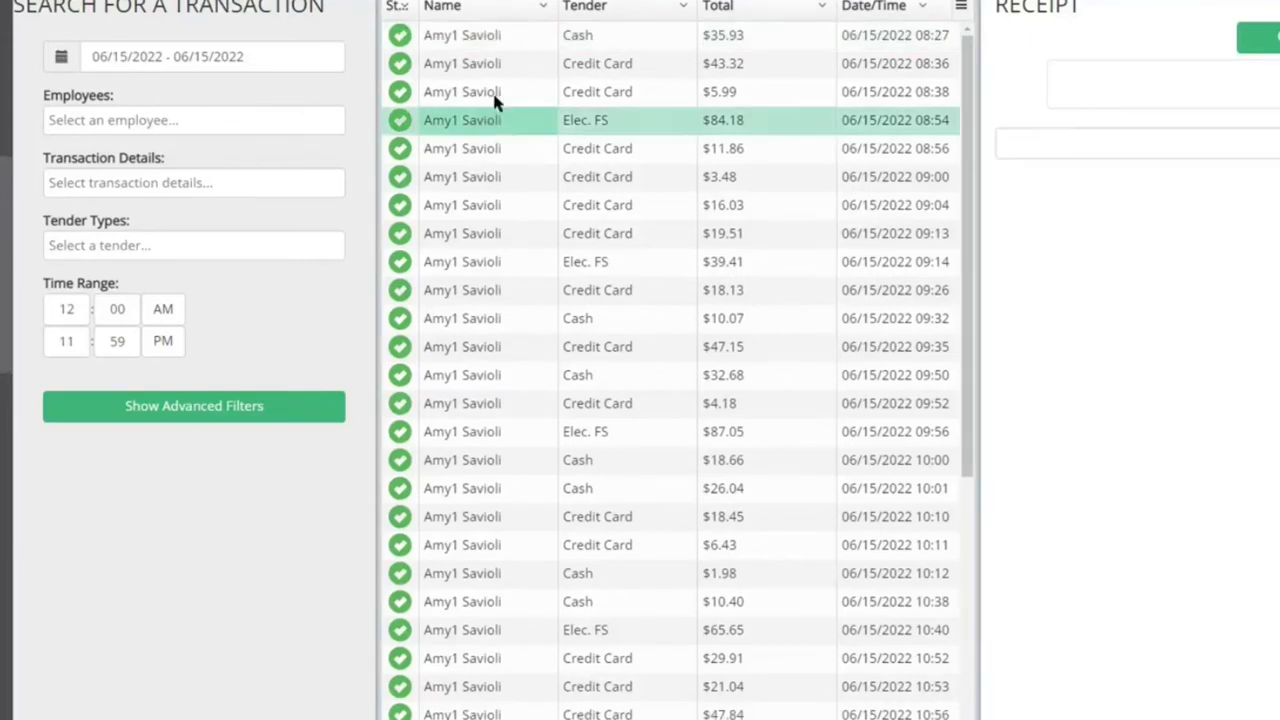
left_click_drag(1133, 80, 1270, 604)
left_click(1271, 501)
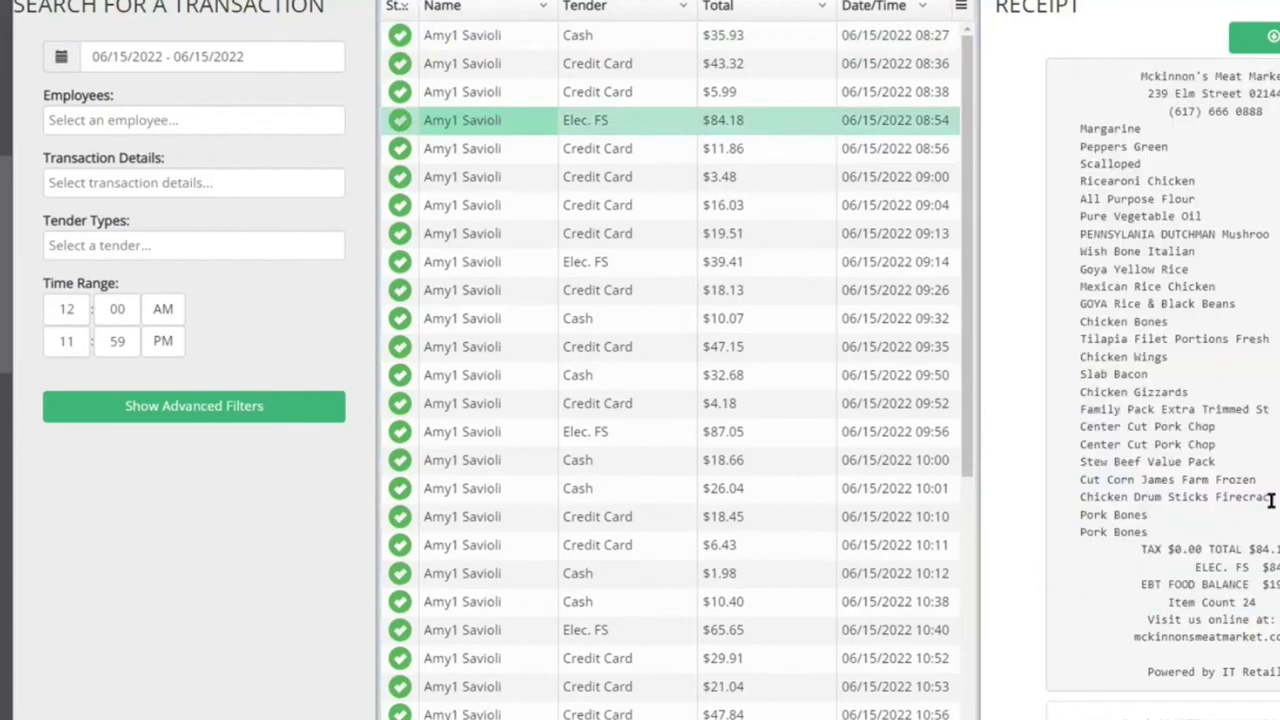
scroll(1190, 296, "down", 3)
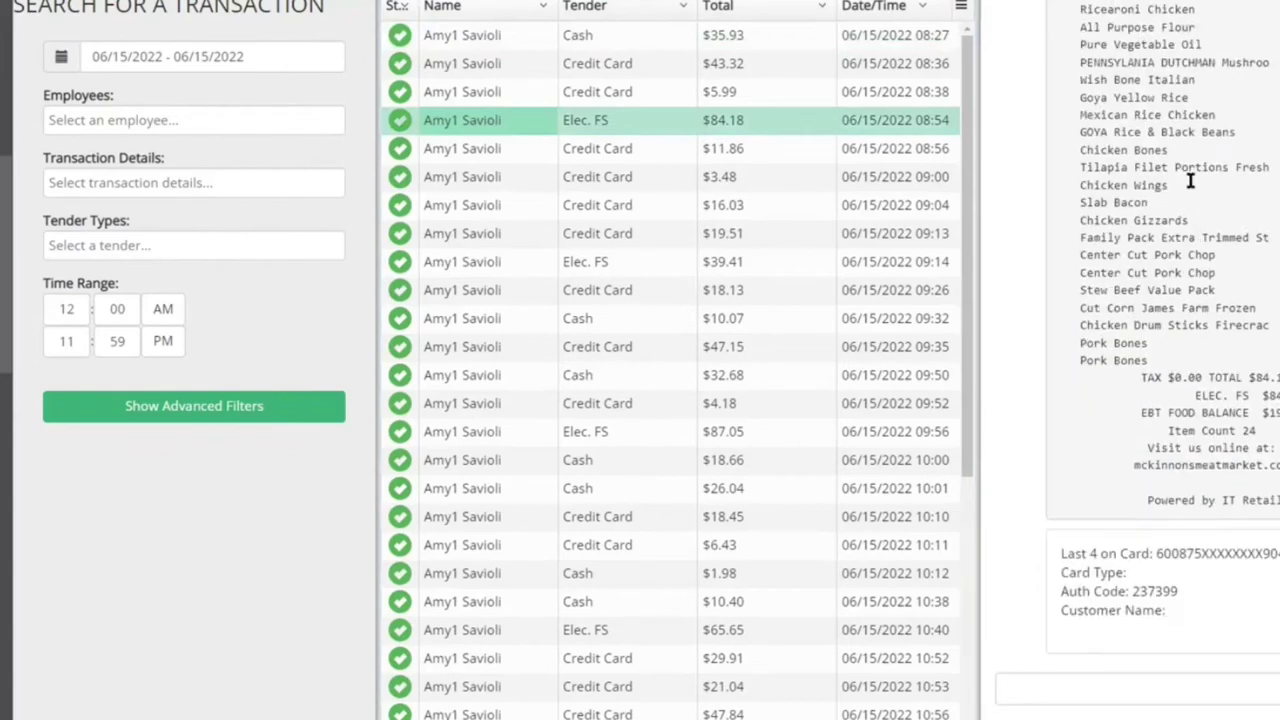
scroll(1195, 187, "down", 1)
left_click_drag(1157, 546, 1279, 546)
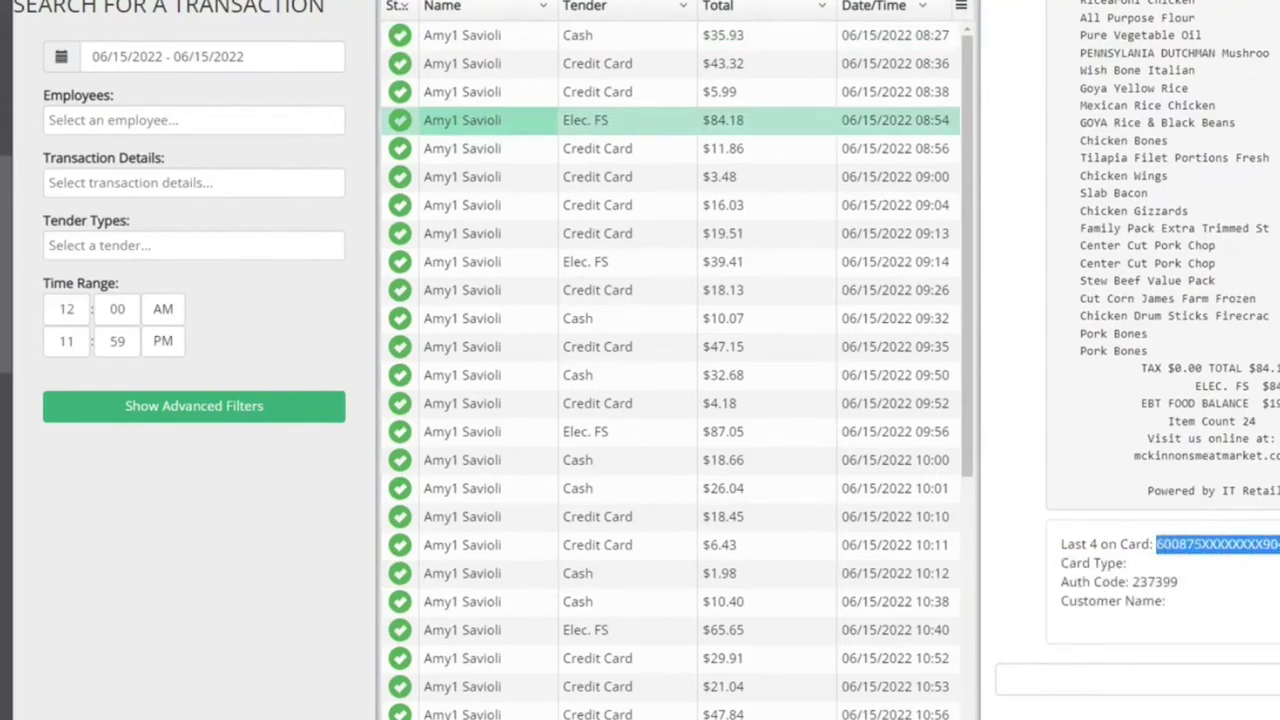
Sort the transaction list by total in descending order and look through the transactions
scroll(786, 438, "down", 3)
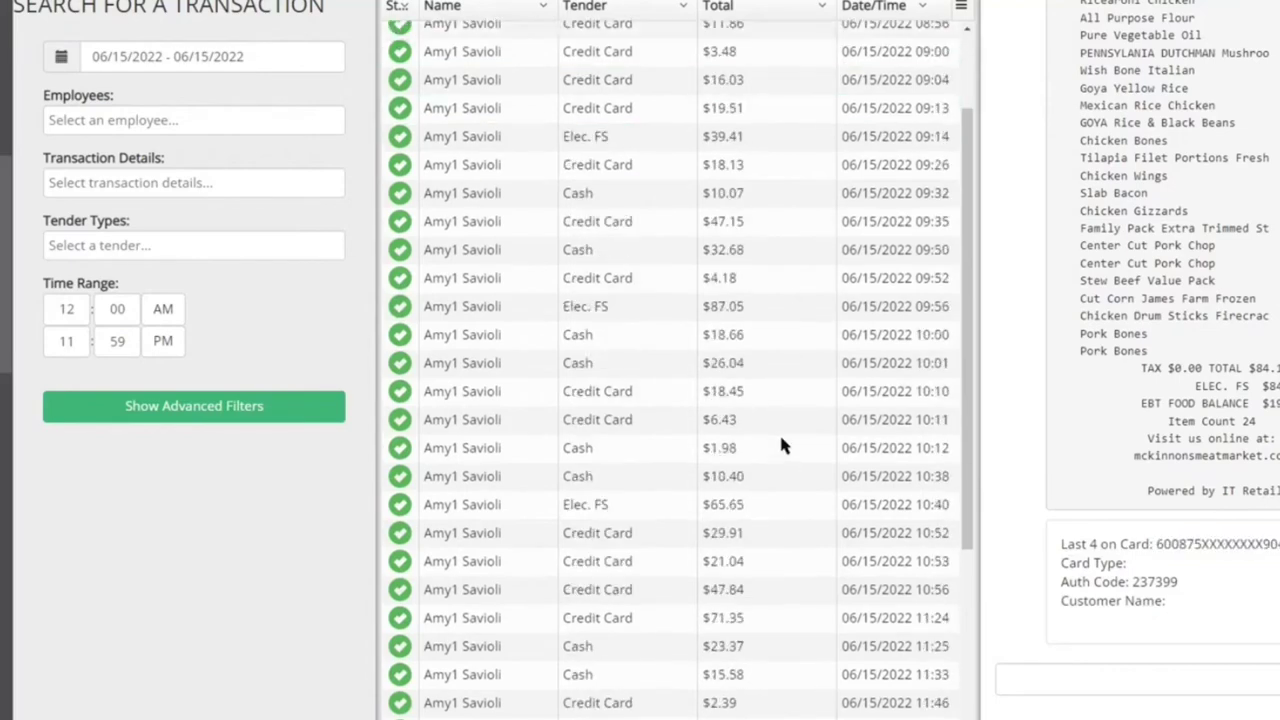
scroll(771, 423, "up", 5)
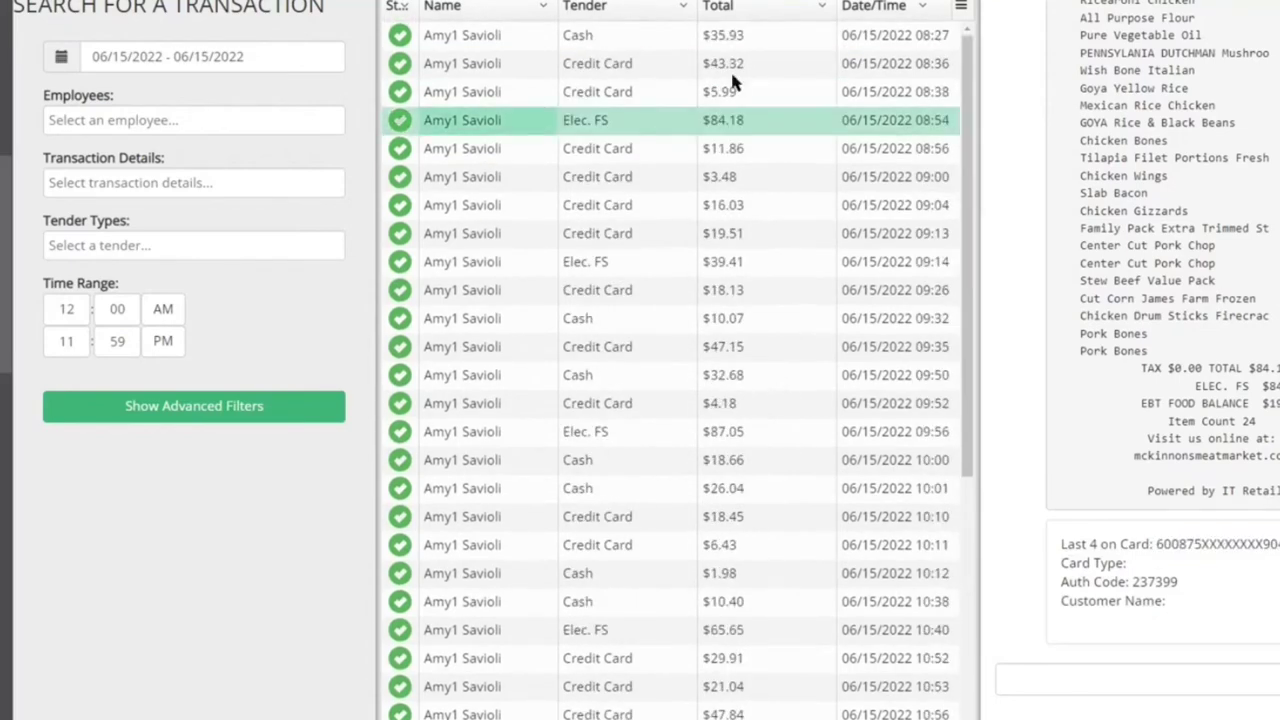
left_click(750, 9)
left_click(755, 10)
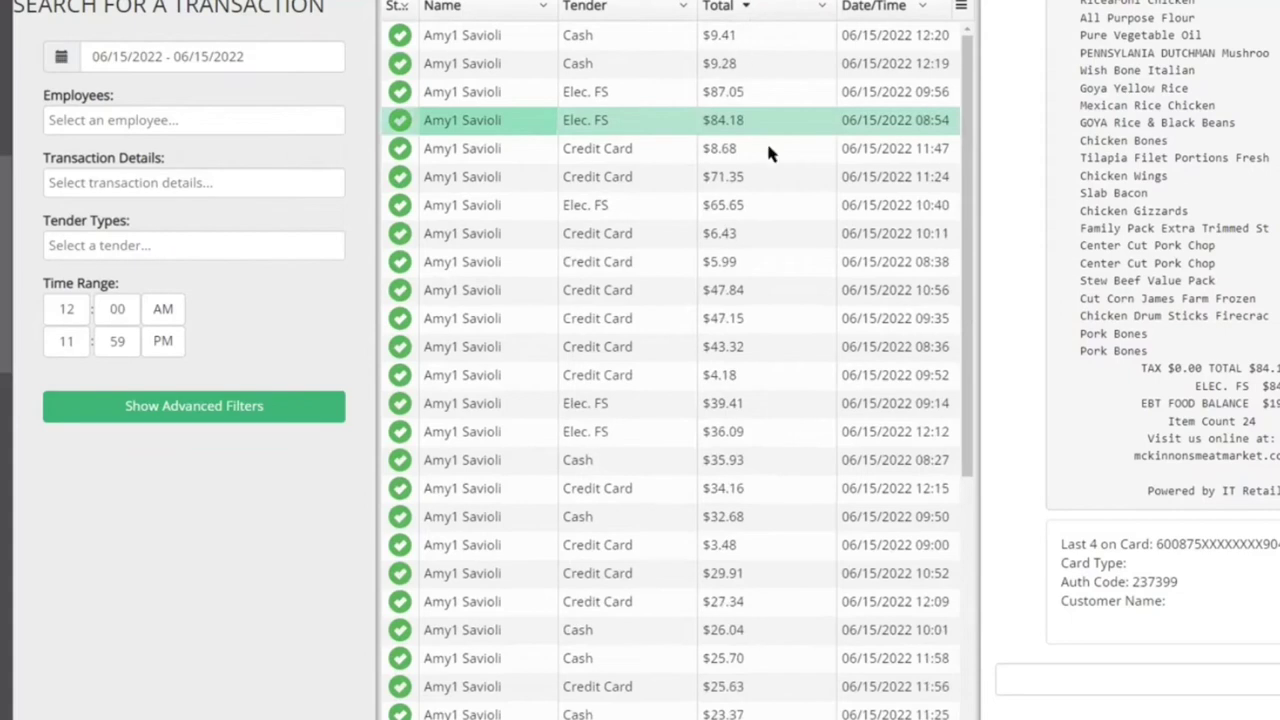
scroll(759, 148, "down", 5)
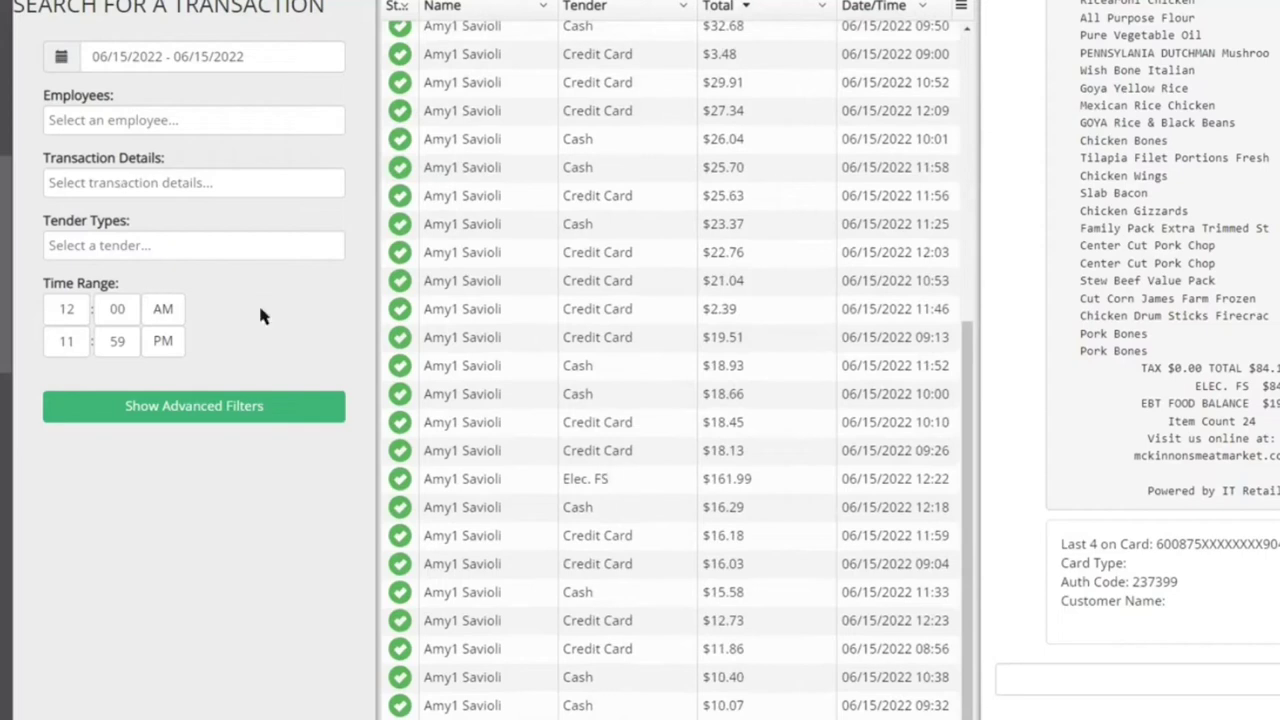
scroll(507, 128, "up", 5)
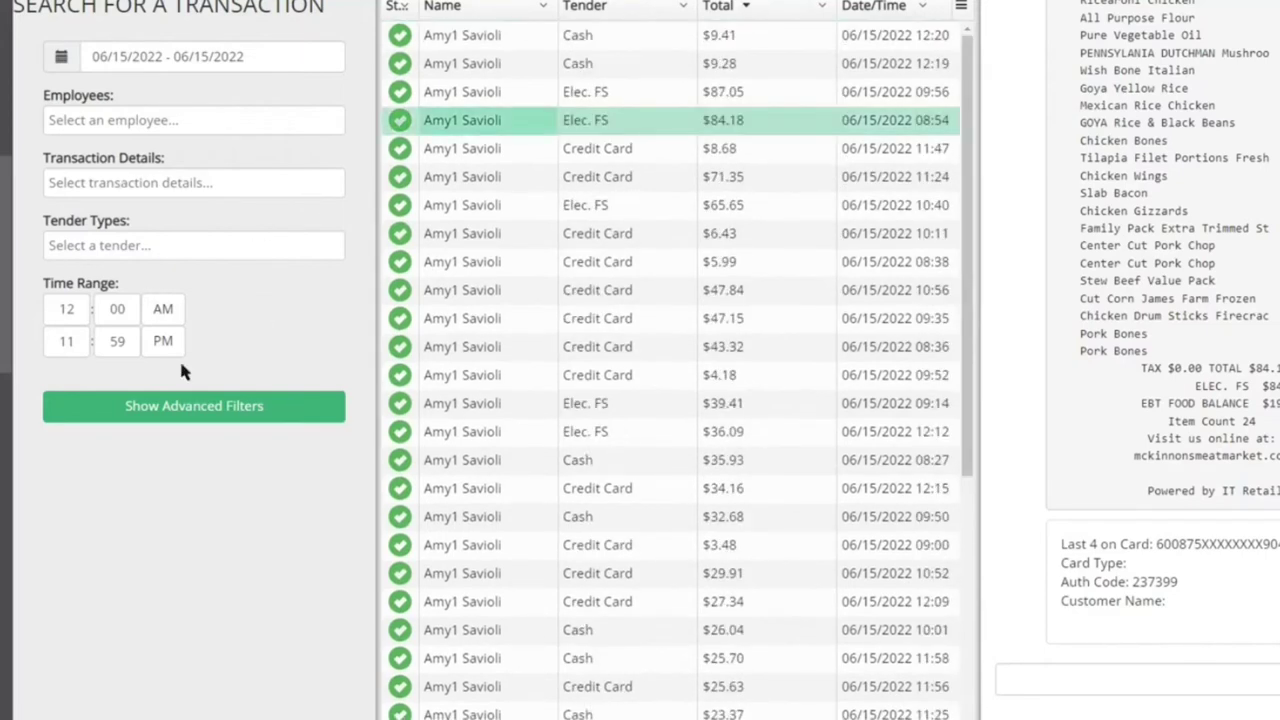
Show the advanced transaction filters and look through the customer, department, auth code, product and lane number fields
left_click(218, 416)
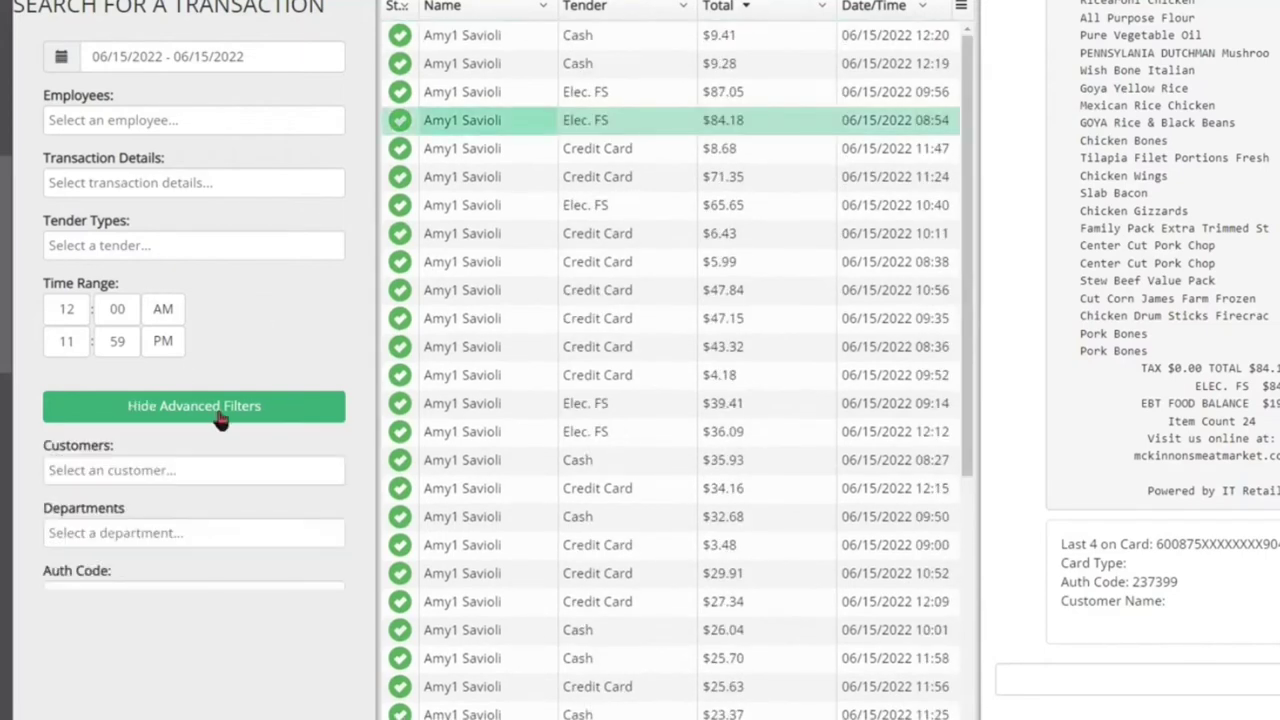
left_click(152, 460)
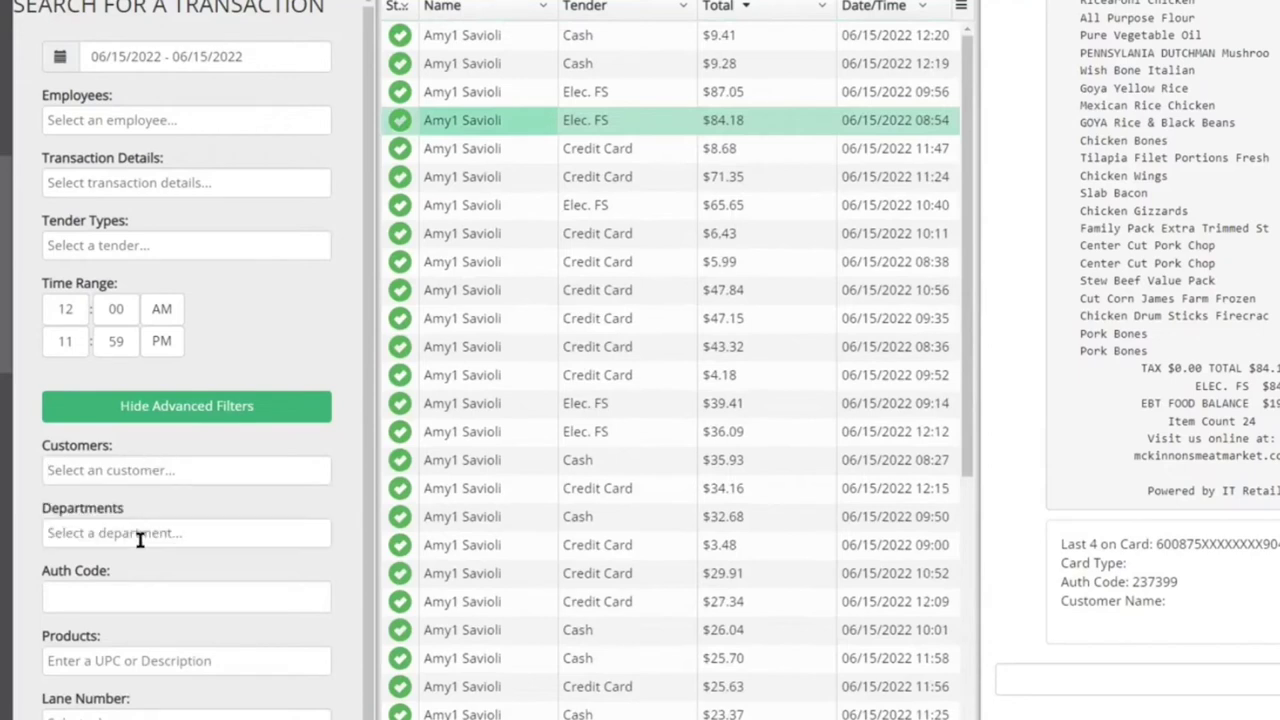
scroll(160, 655, "down", 1)
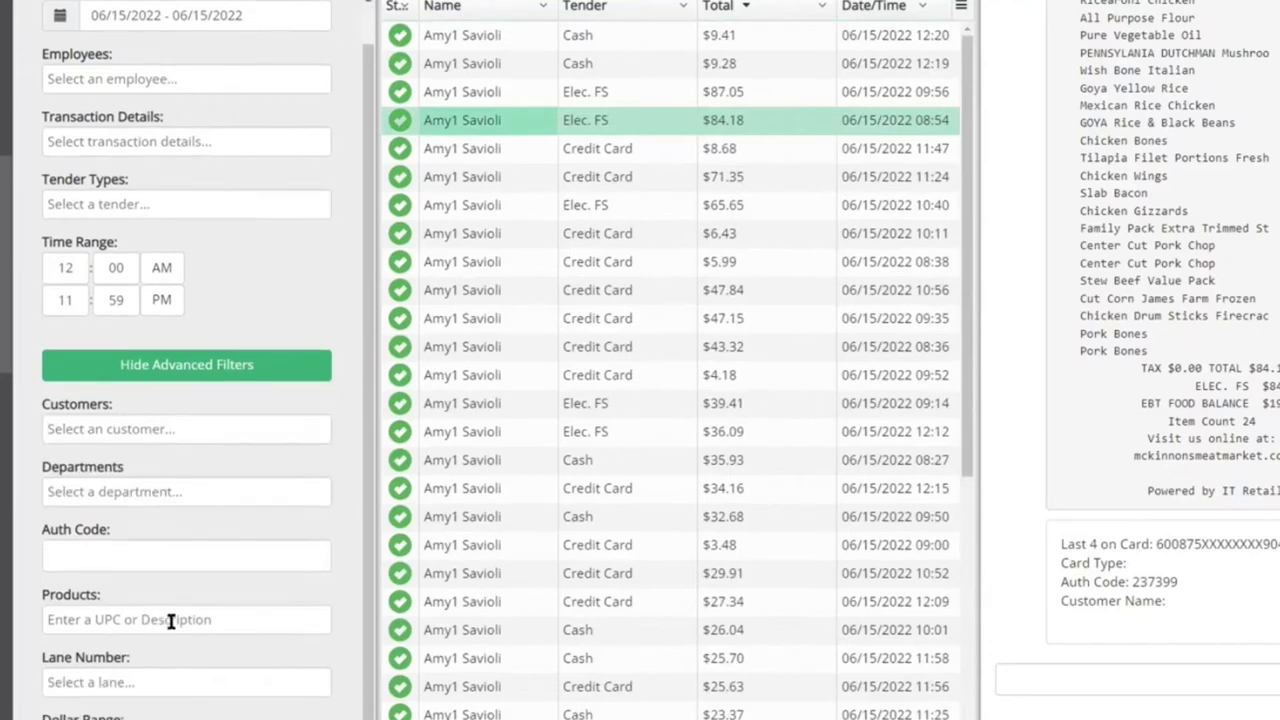
left_click(170, 620)
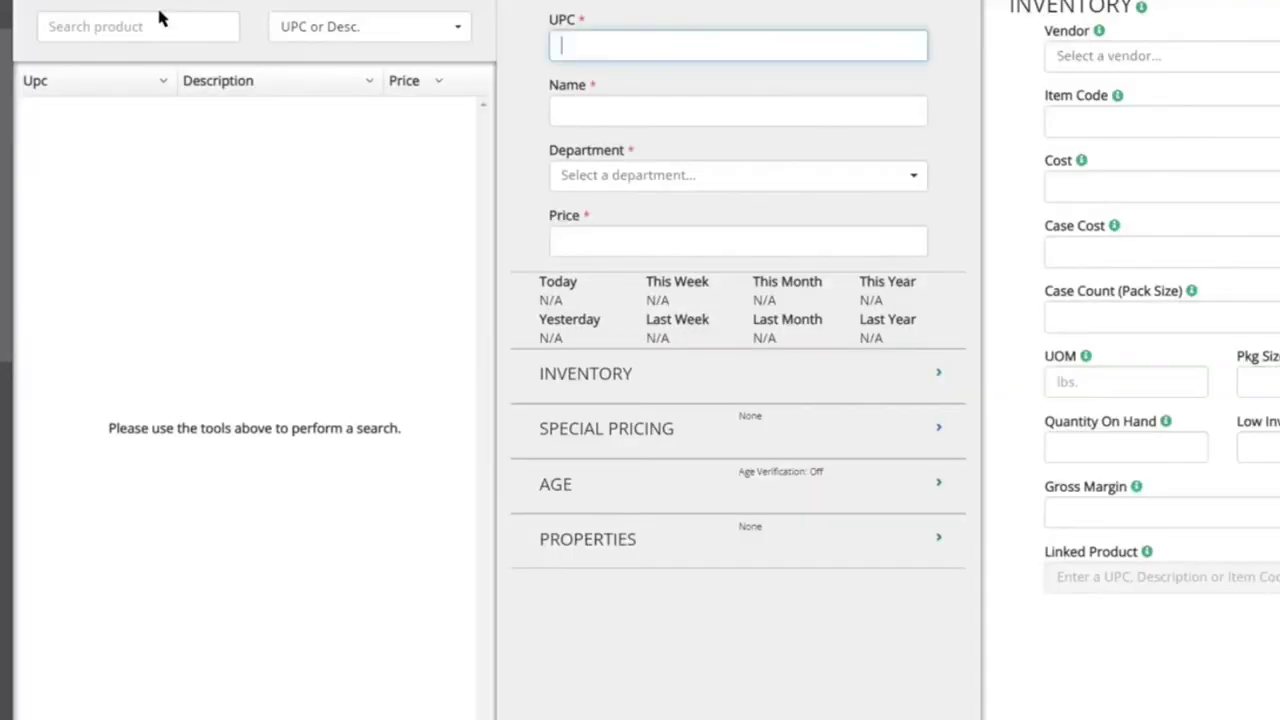
Search the products for "fresh sal", replace the search with "1", and select the $1.99 product
left_click(137, 22)
type("fresh sal")
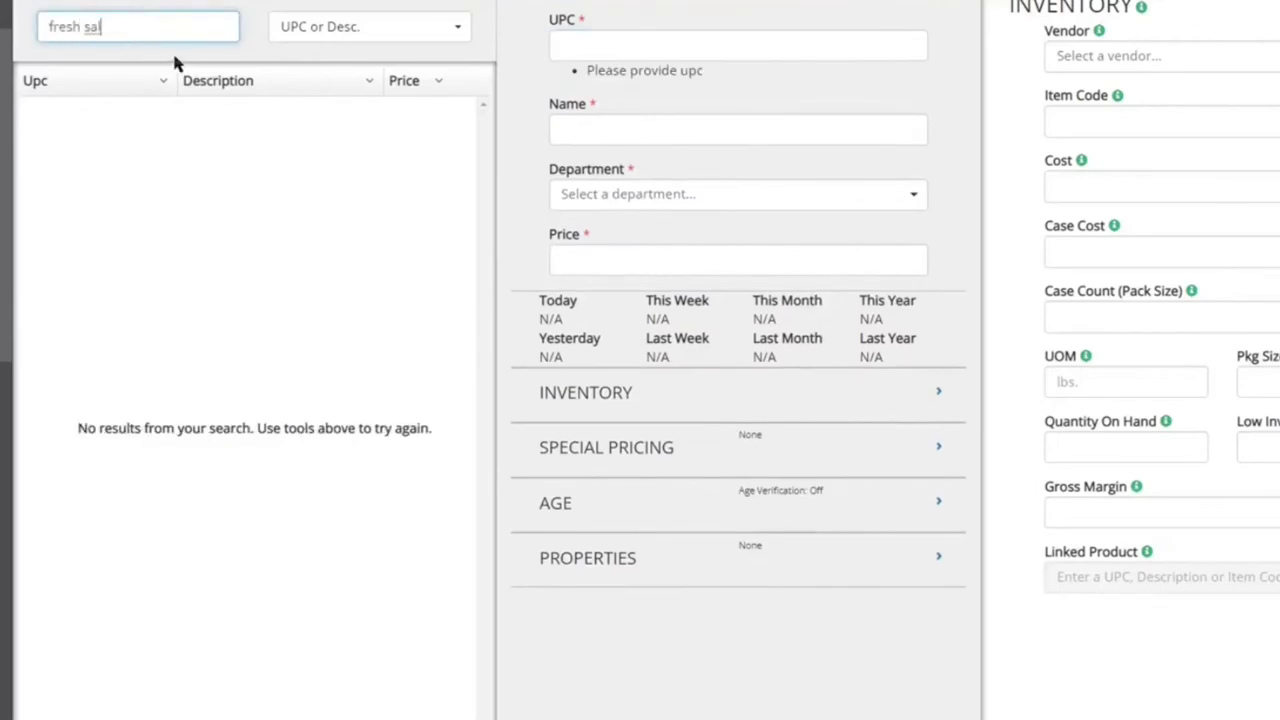
triple_click(140, 22)
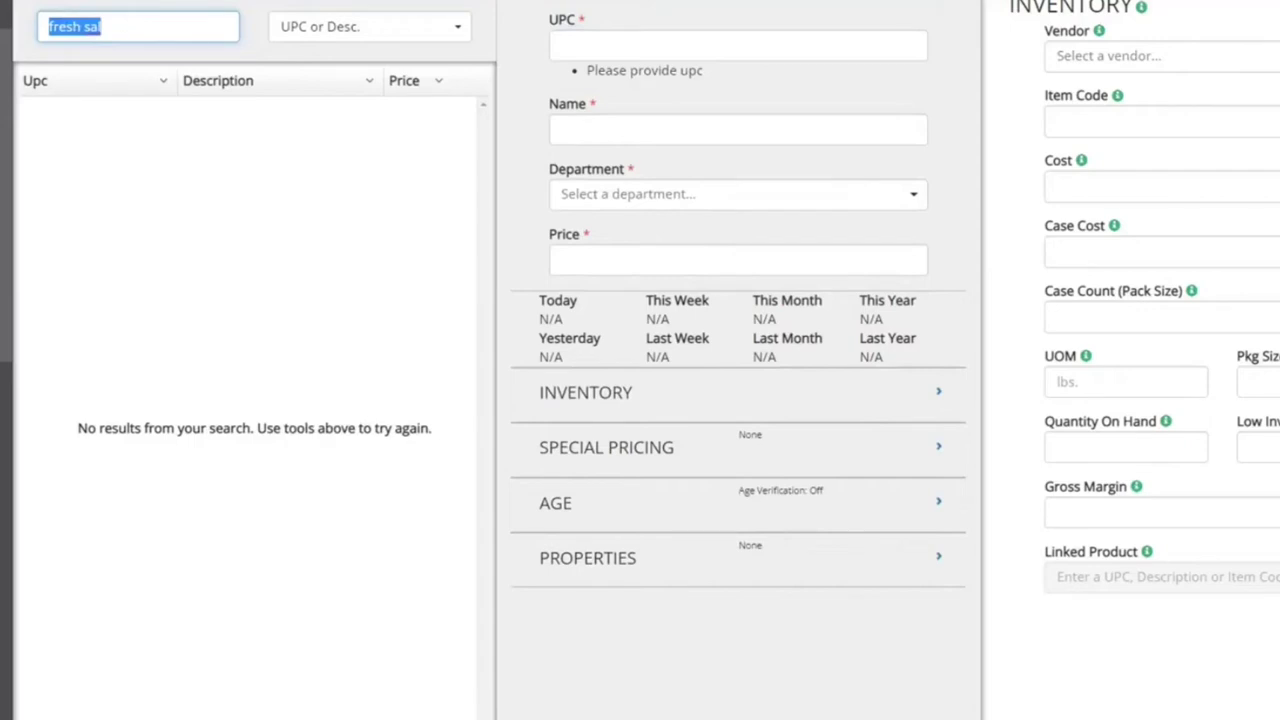
type("1")
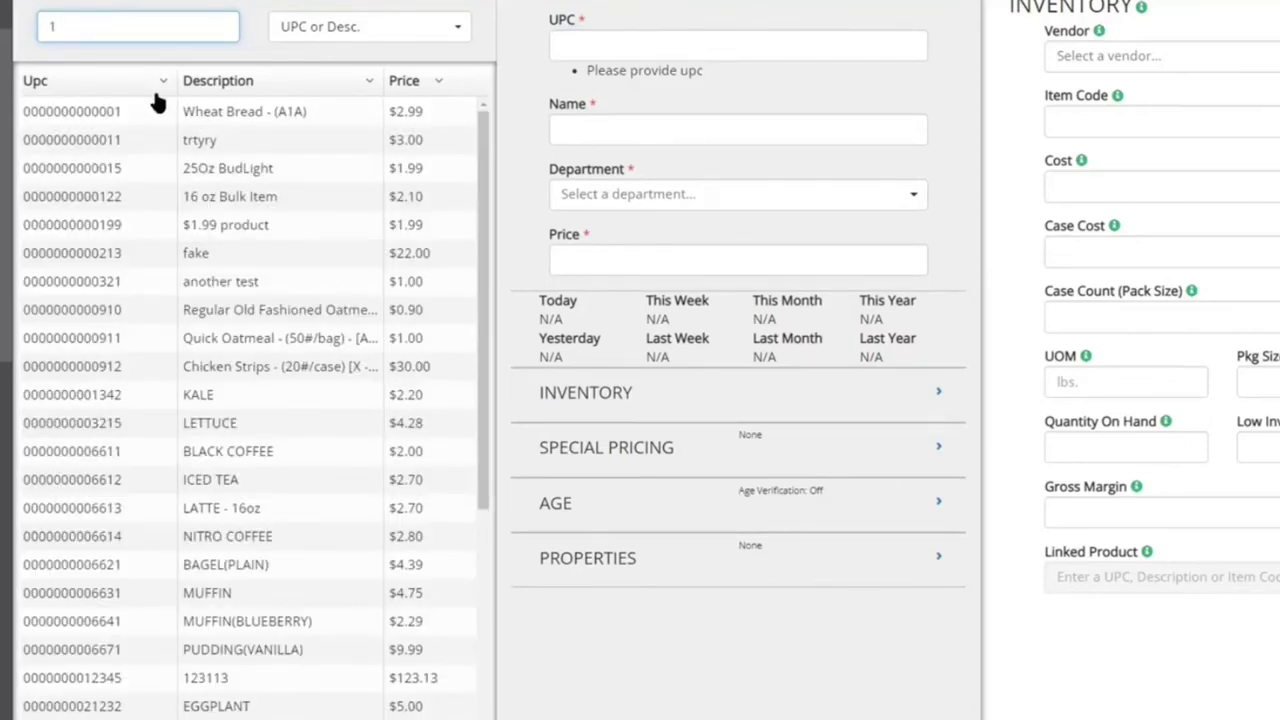
left_click(246, 222)
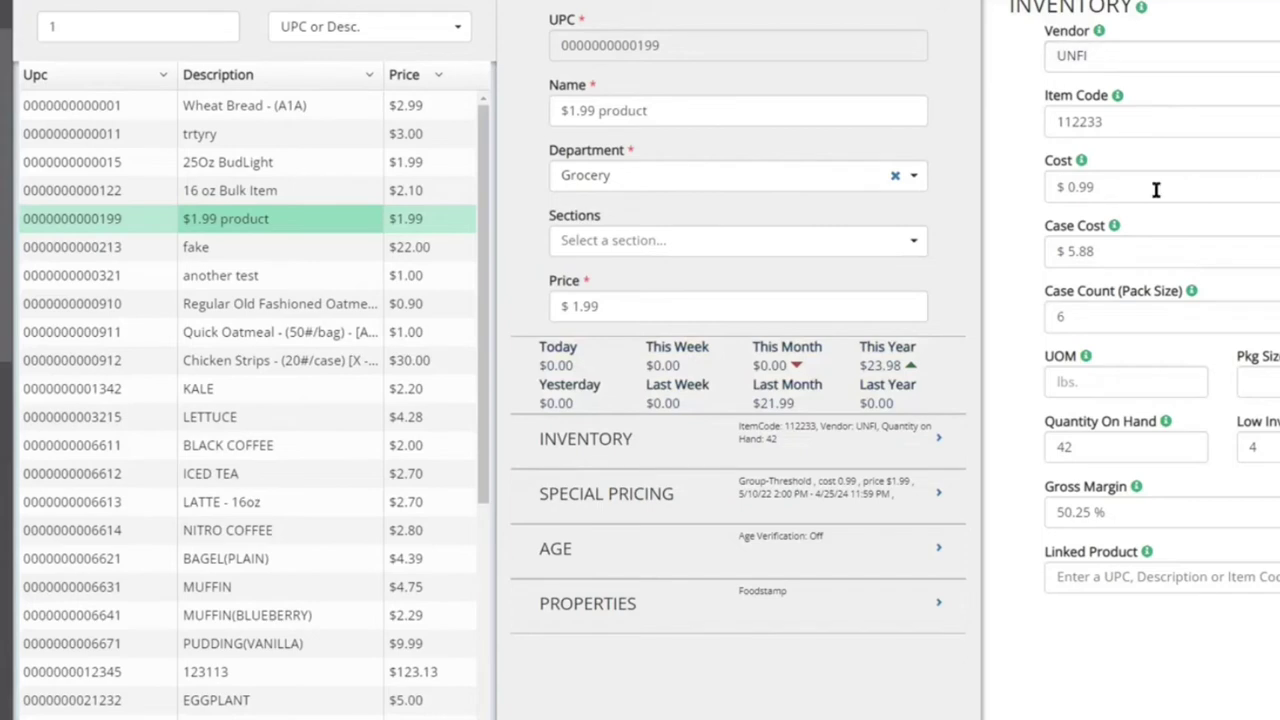
Examine the quantity on hand and the low inventory level in the $1.99 product's inventory details
left_click(1075, 447)
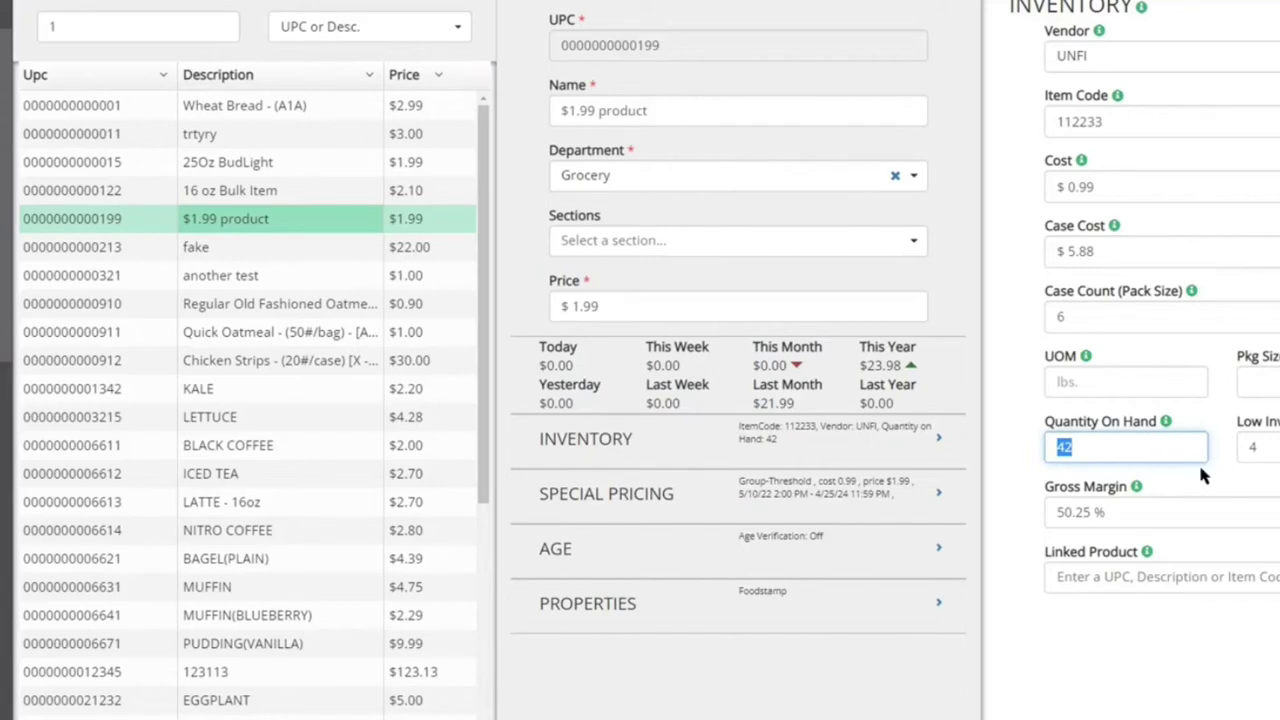
left_click(1252, 446)
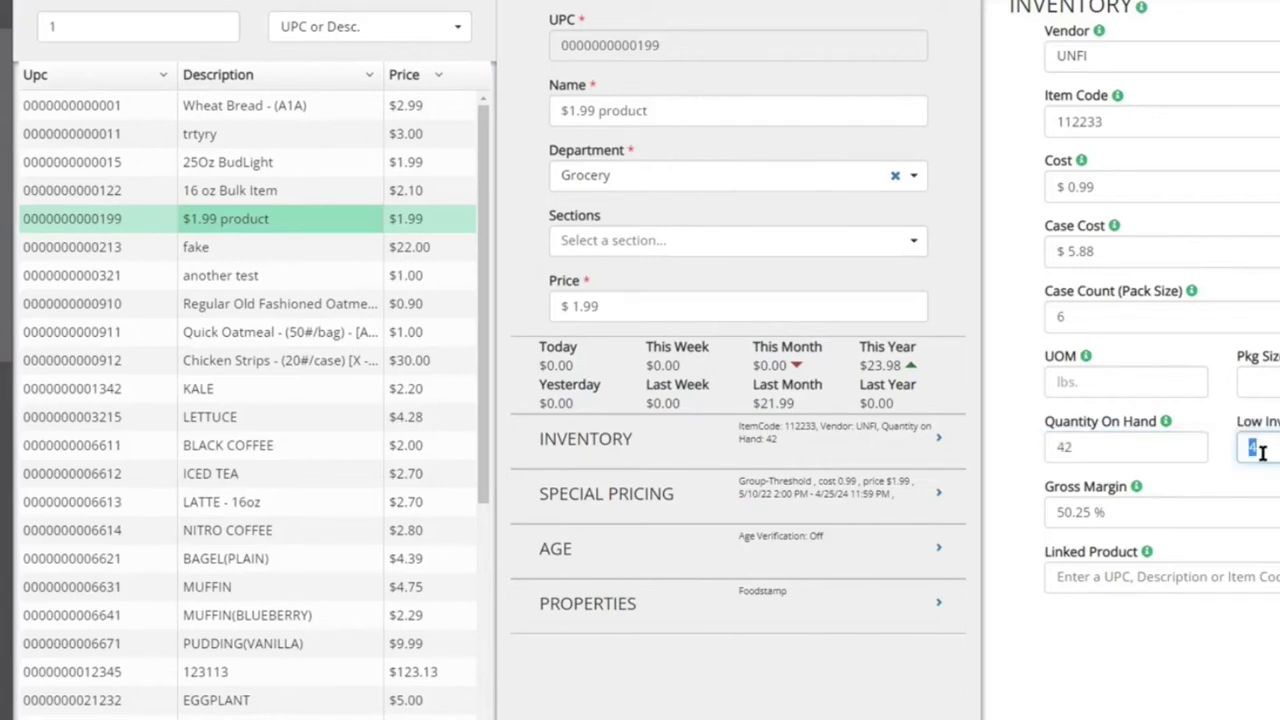
left_click(1264, 450)
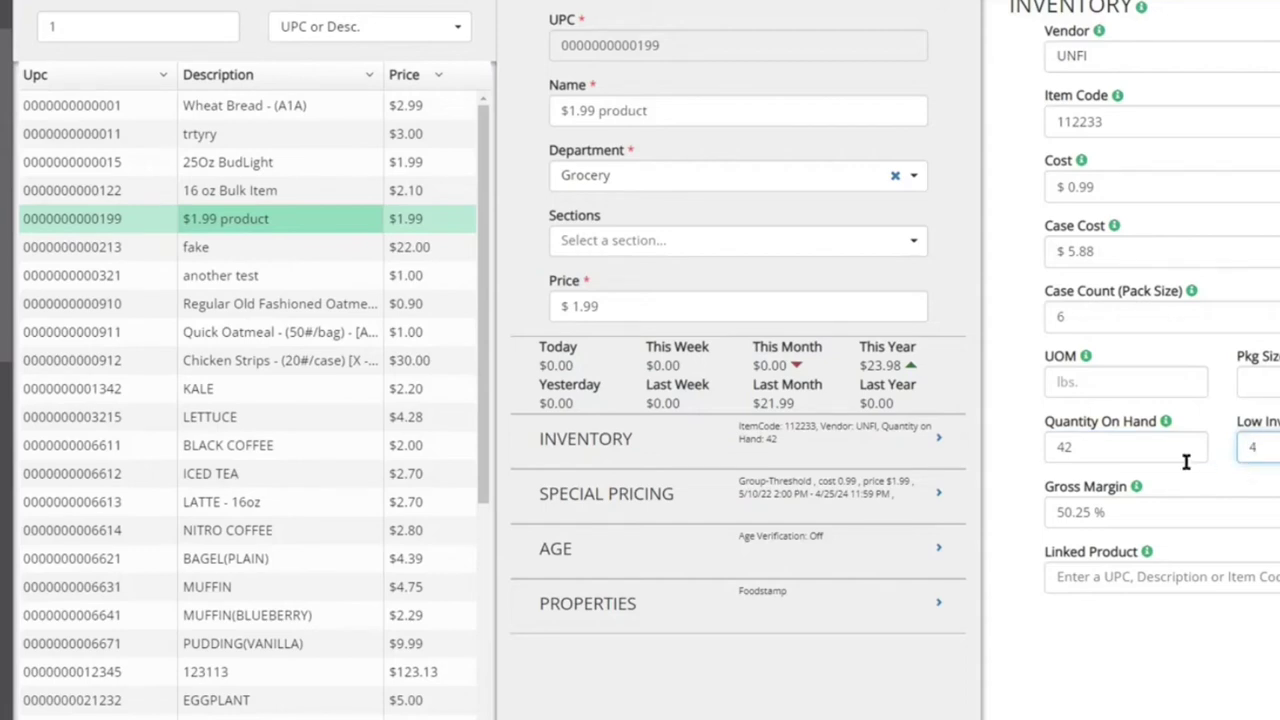
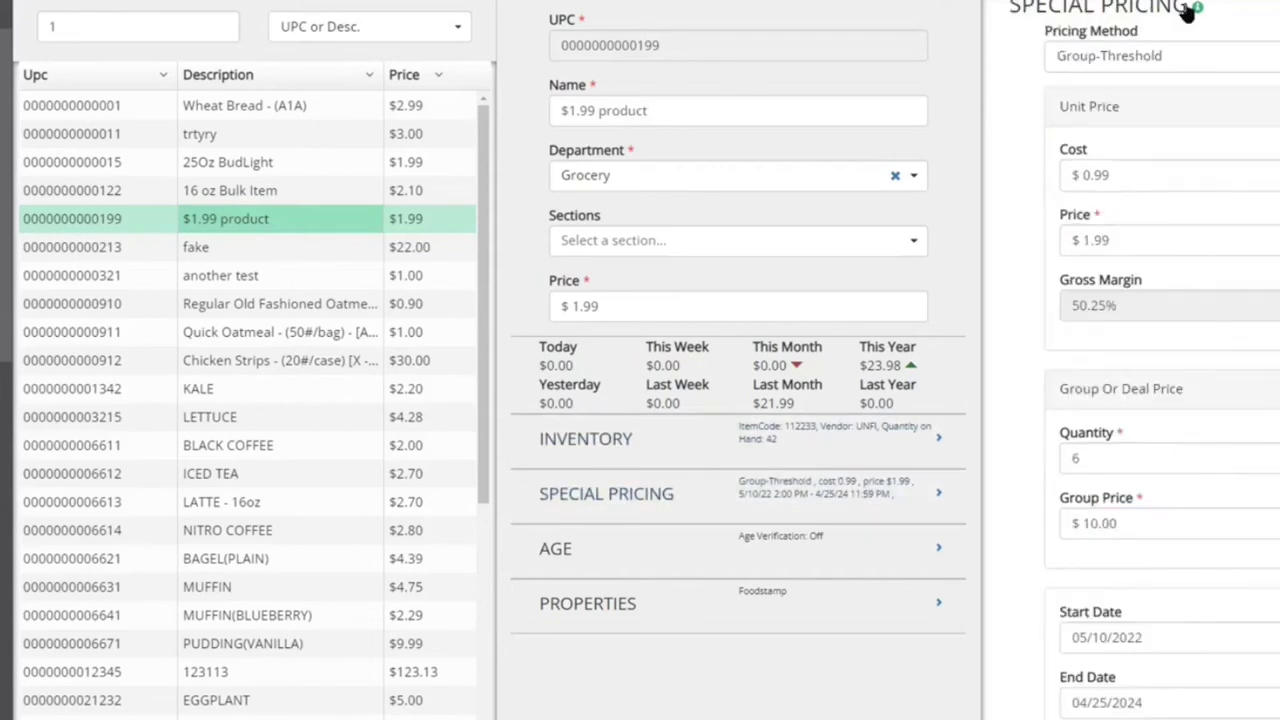
Try the Unit-Pricing and Group-Threshold methods in the $1.99 product's special pricing
left_click(1090, 643)
left_click(1092, 645)
left_click(1234, 66)
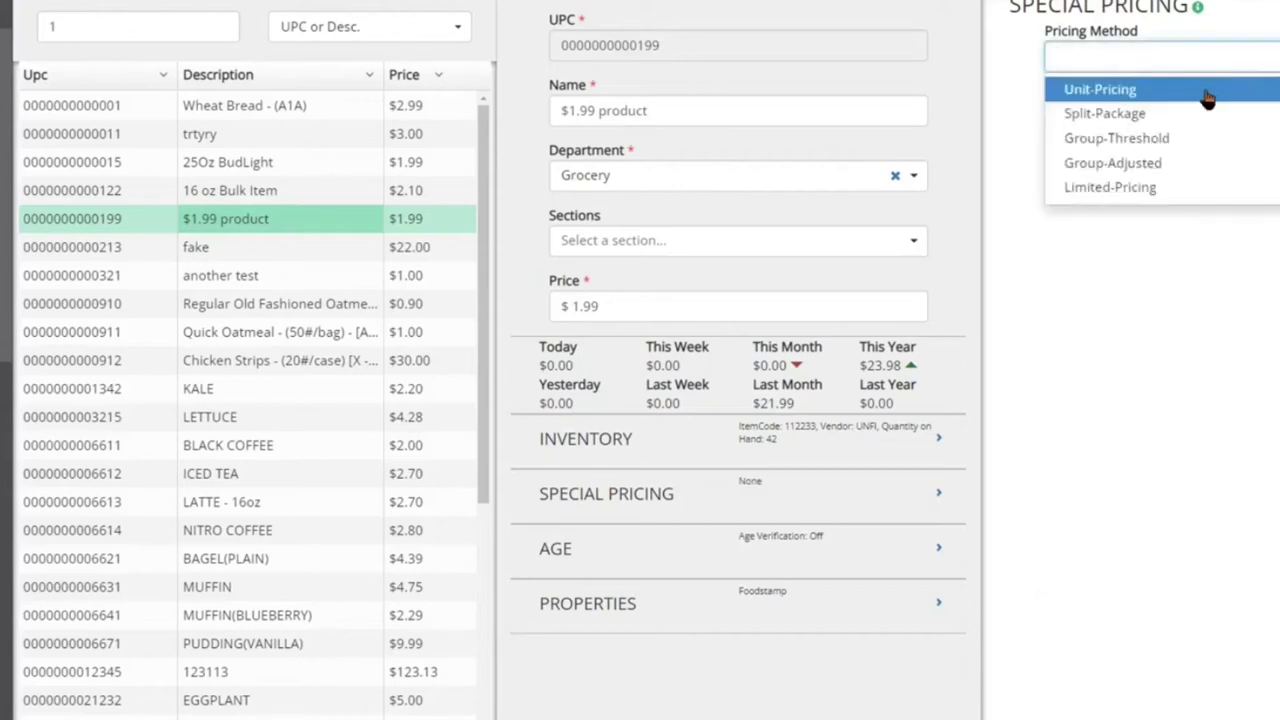
left_click(1206, 90)
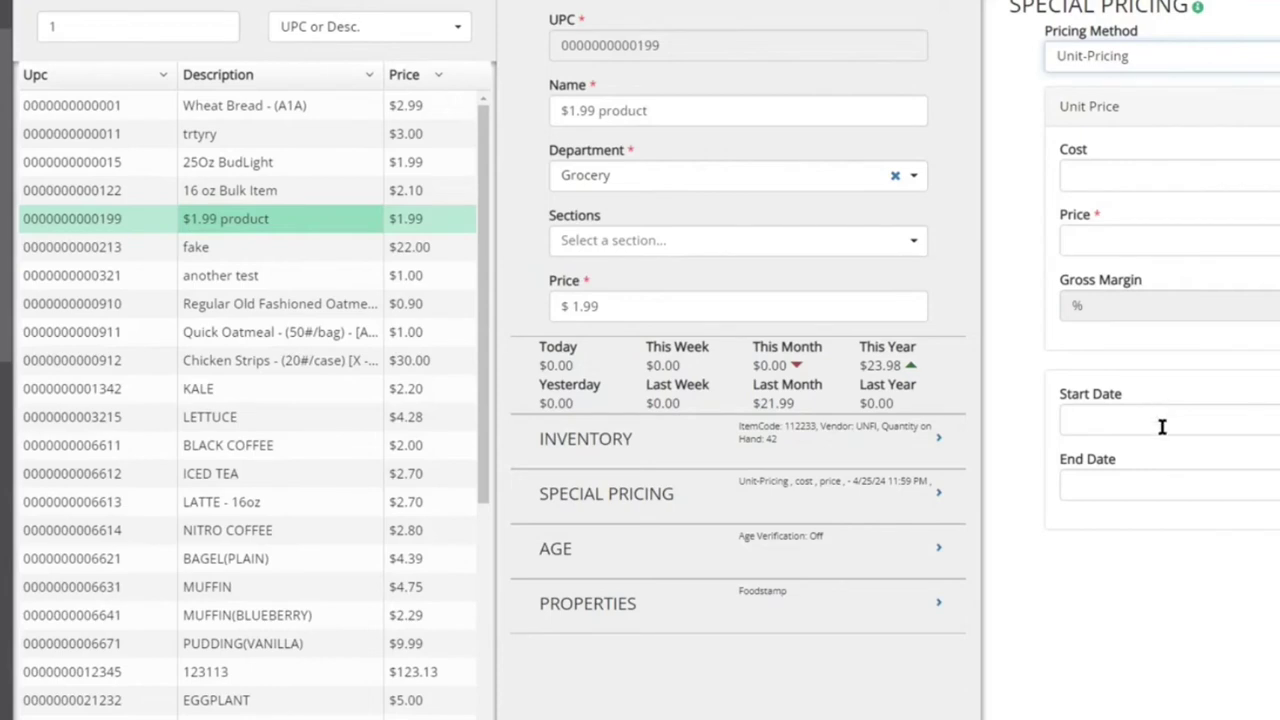
left_click(1210, 52)
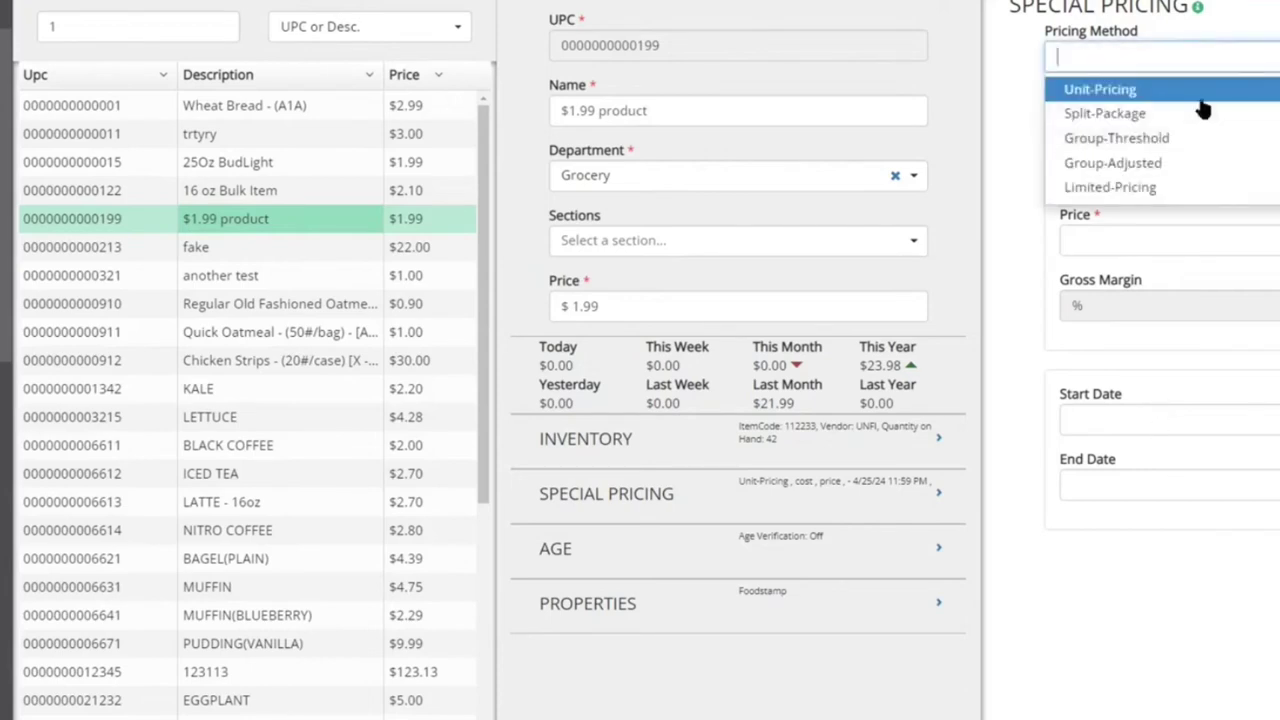
left_click(1180, 140)
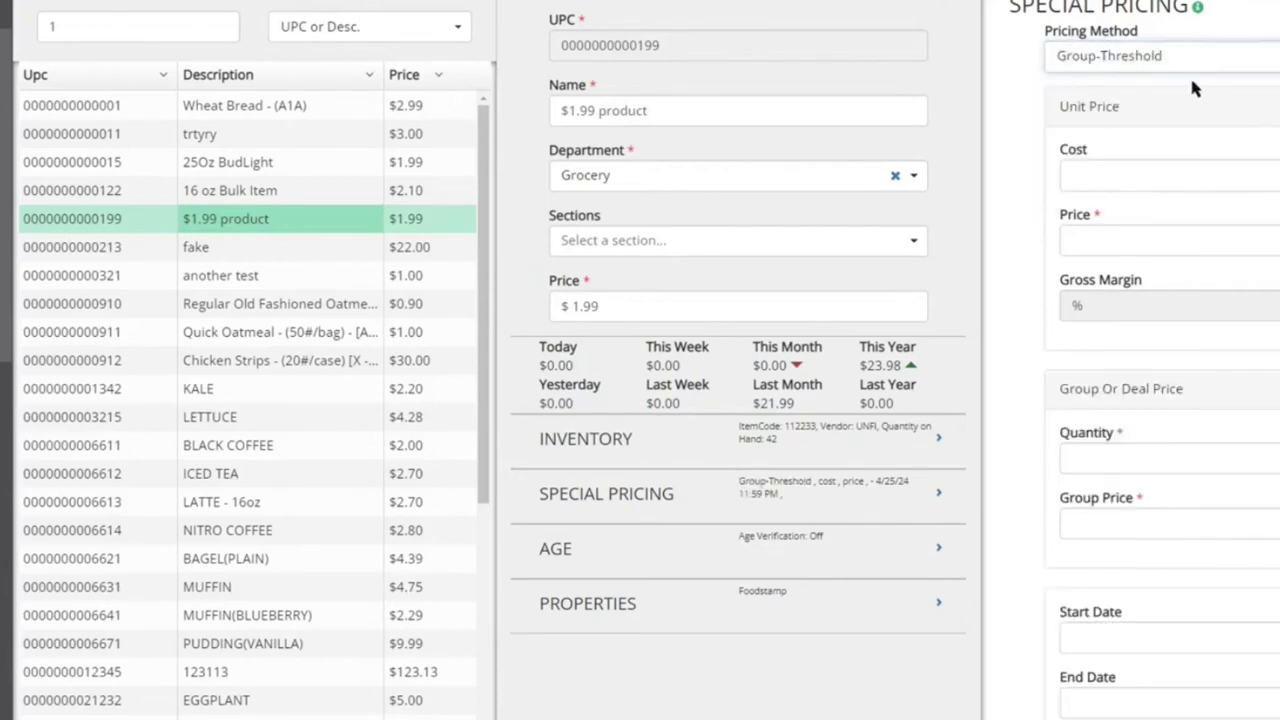
Set the $1.99 product's special pricing method to Limited-Pricing
left_click(1204, 54)
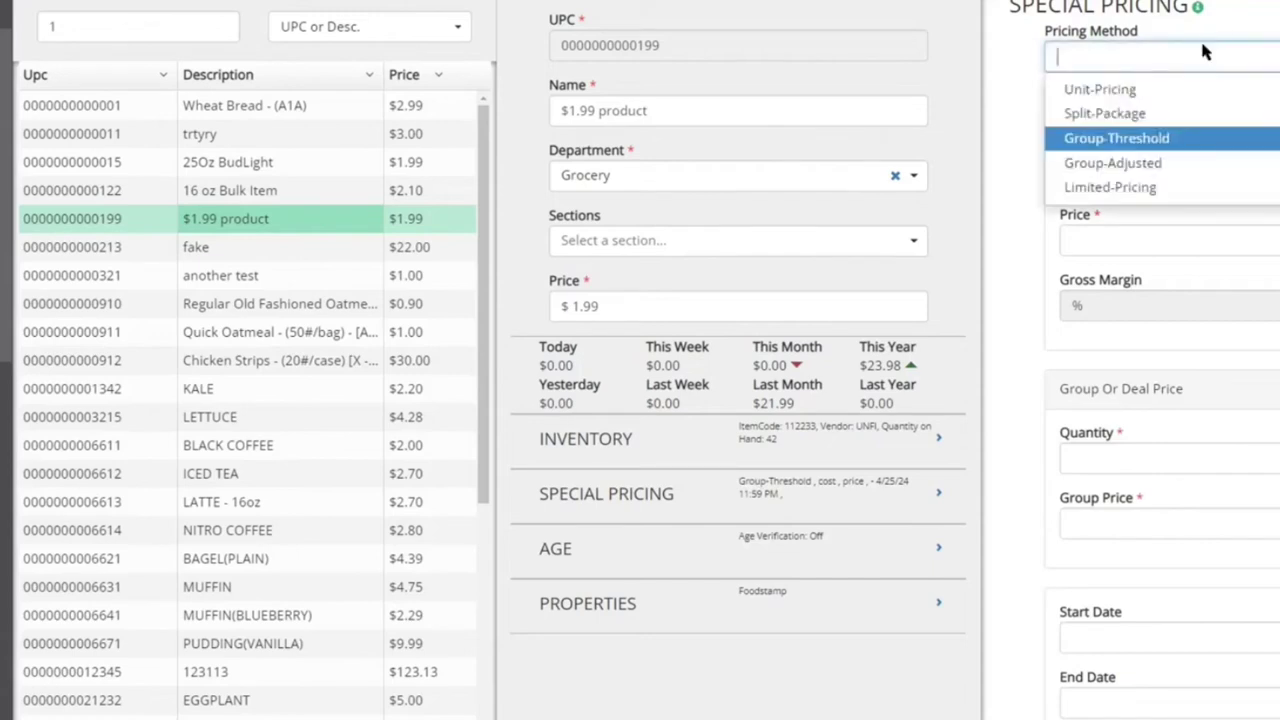
left_click(1189, 186)
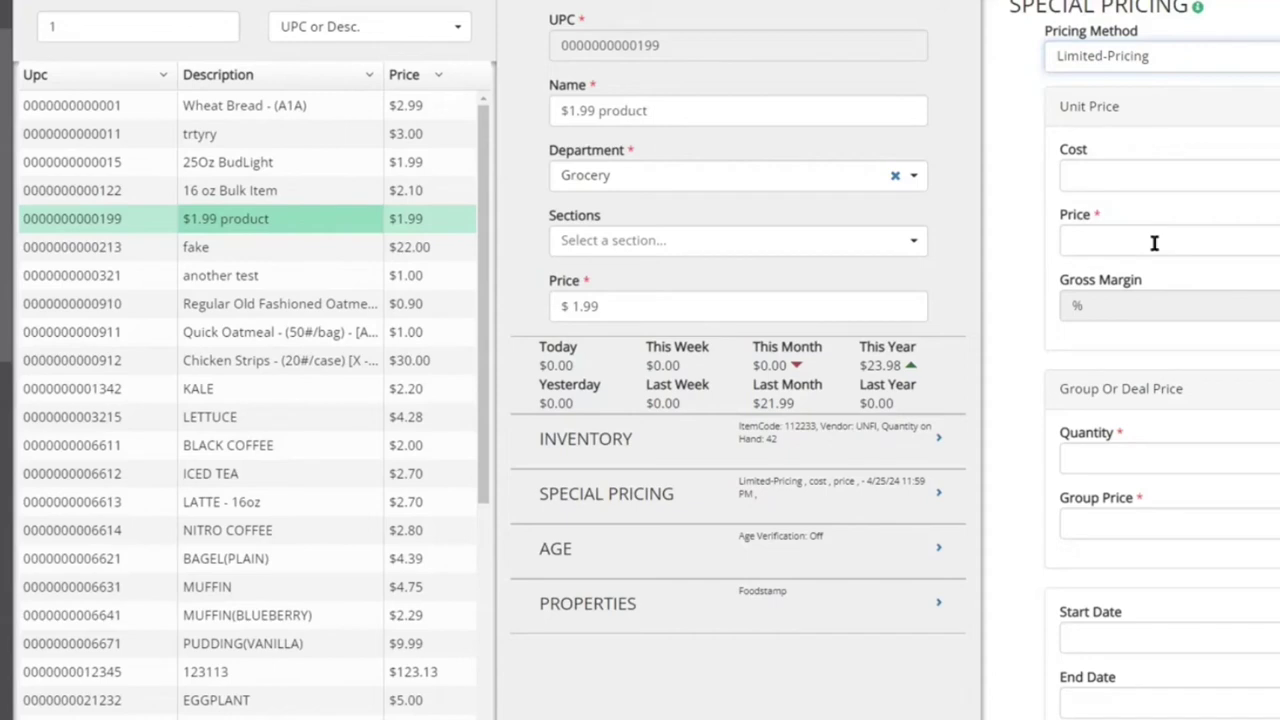
View the $1.99 product's age verification settings and look through its properties, product taxes, fees and product modifiers
left_click(908, 561)
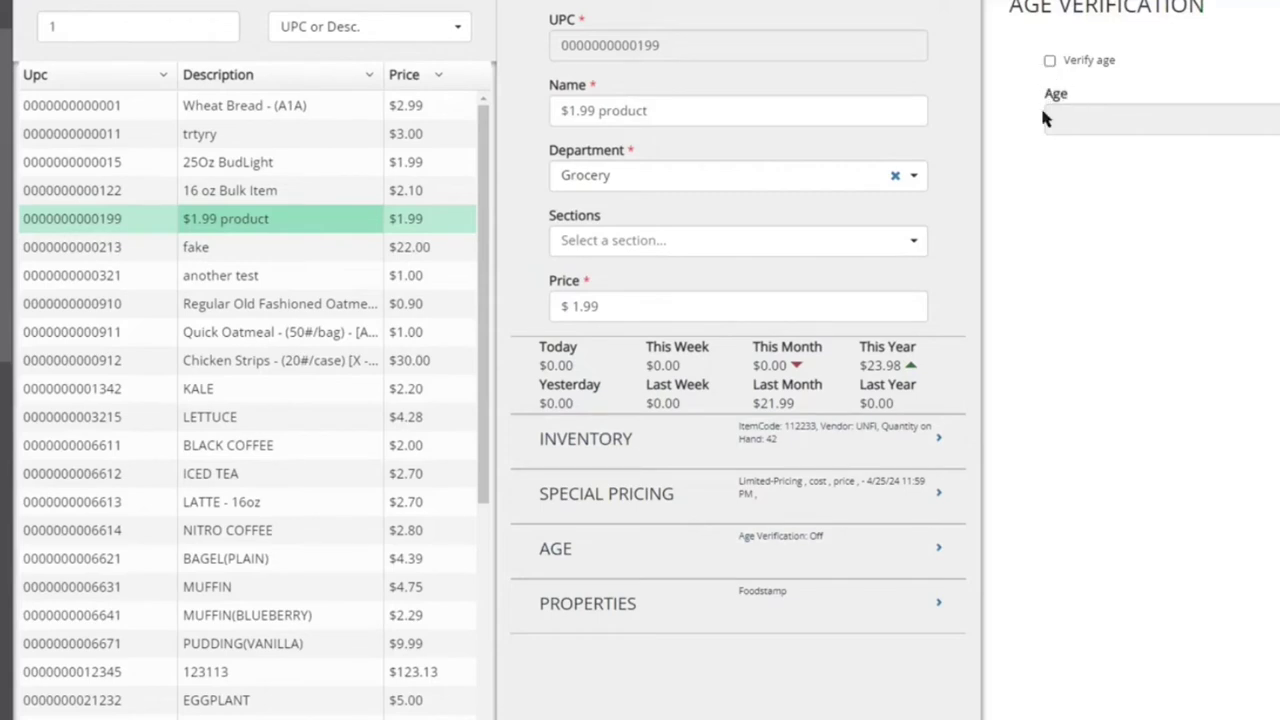
left_click(863, 612)
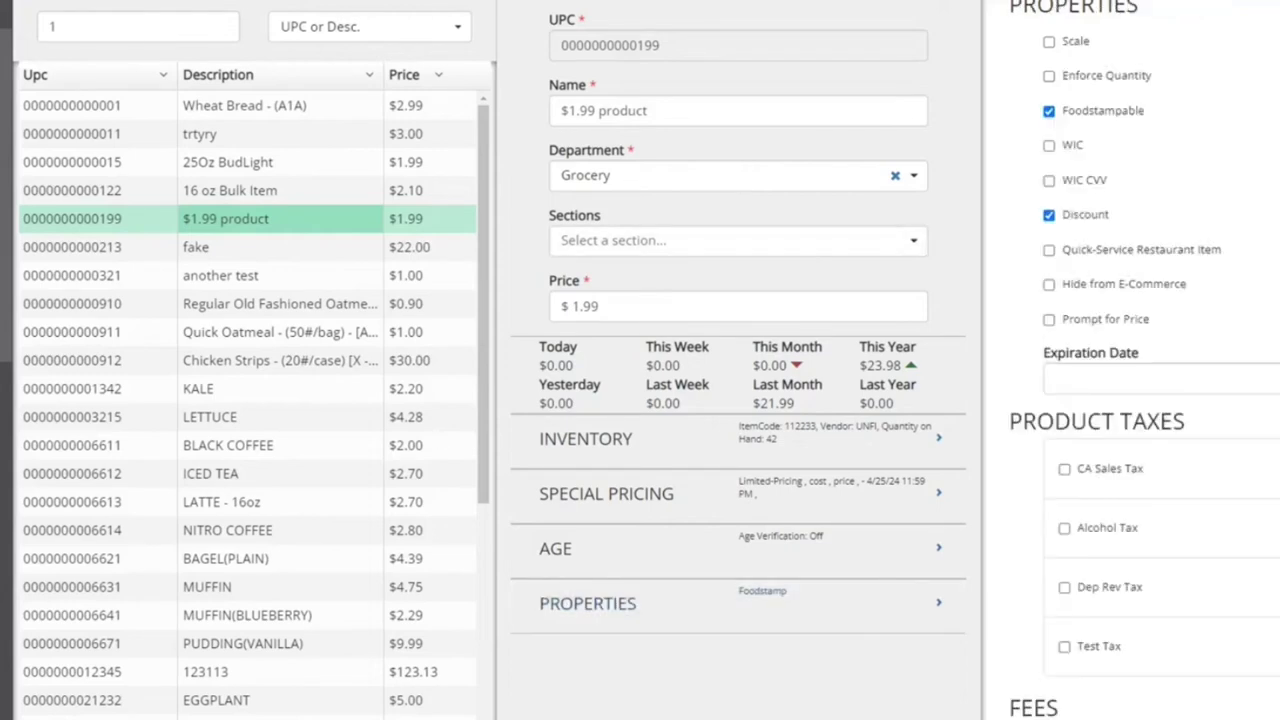
scroll(1143, 300, "down", 5)
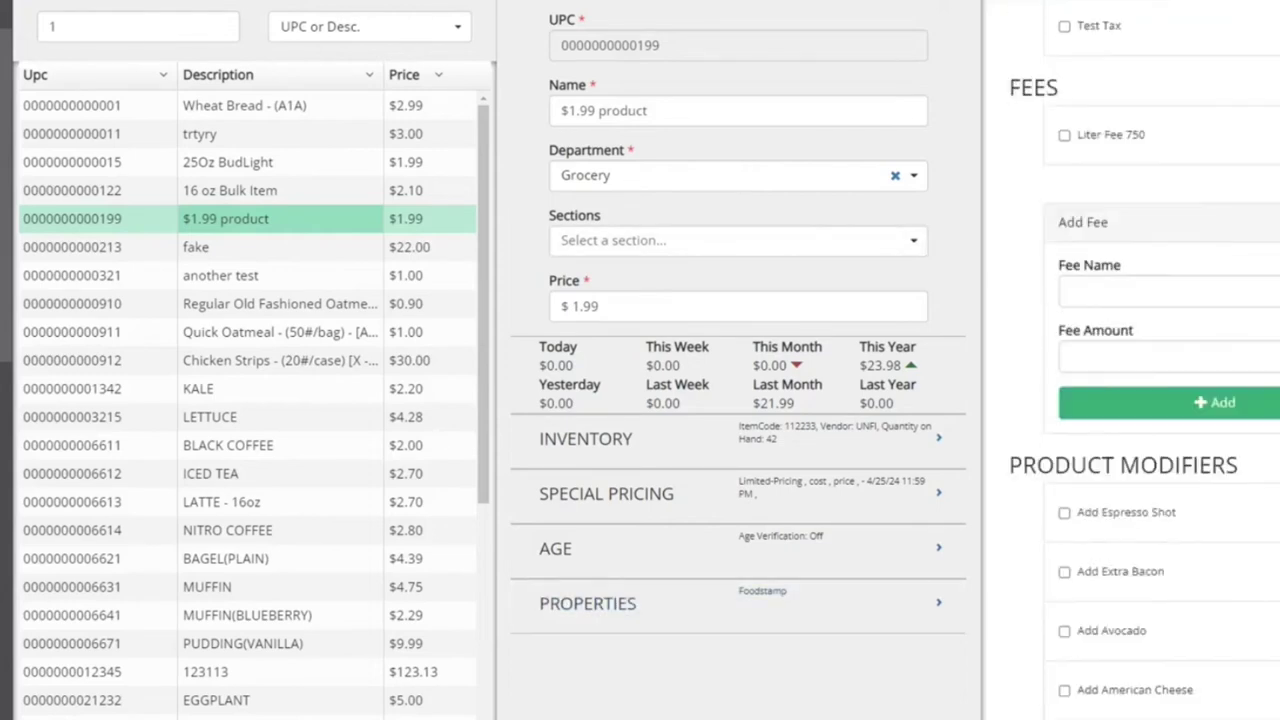
Try the Scale and Foodstampable properties of the $1.99 product
scroll(1143, 300, "up", 5)
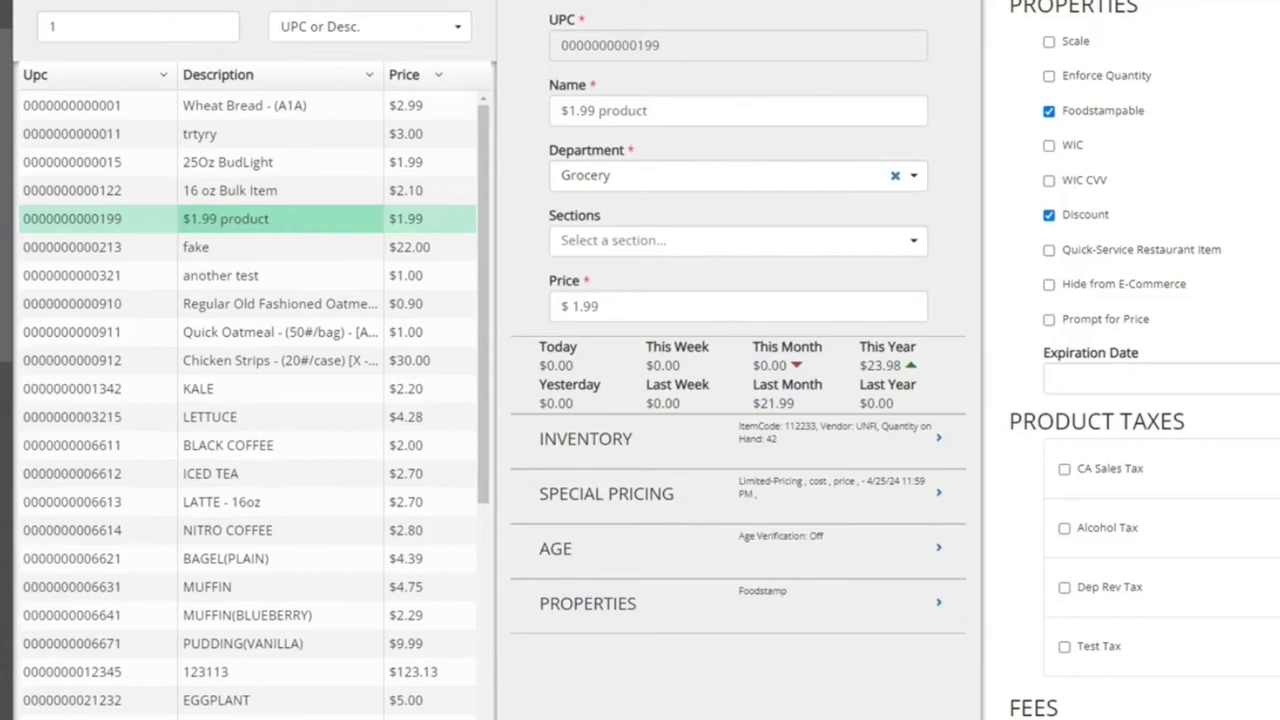
left_click(1048, 42)
left_click(1049, 44)
left_click(1048, 42)
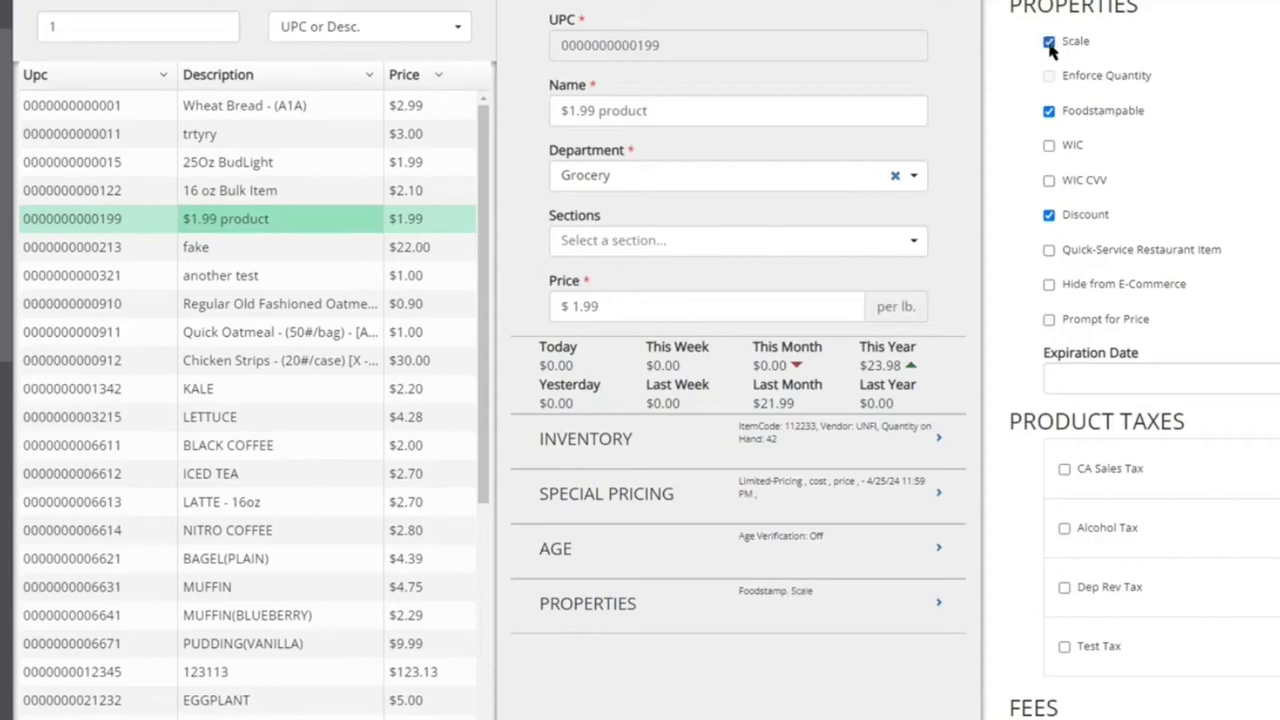
left_click(1048, 42)
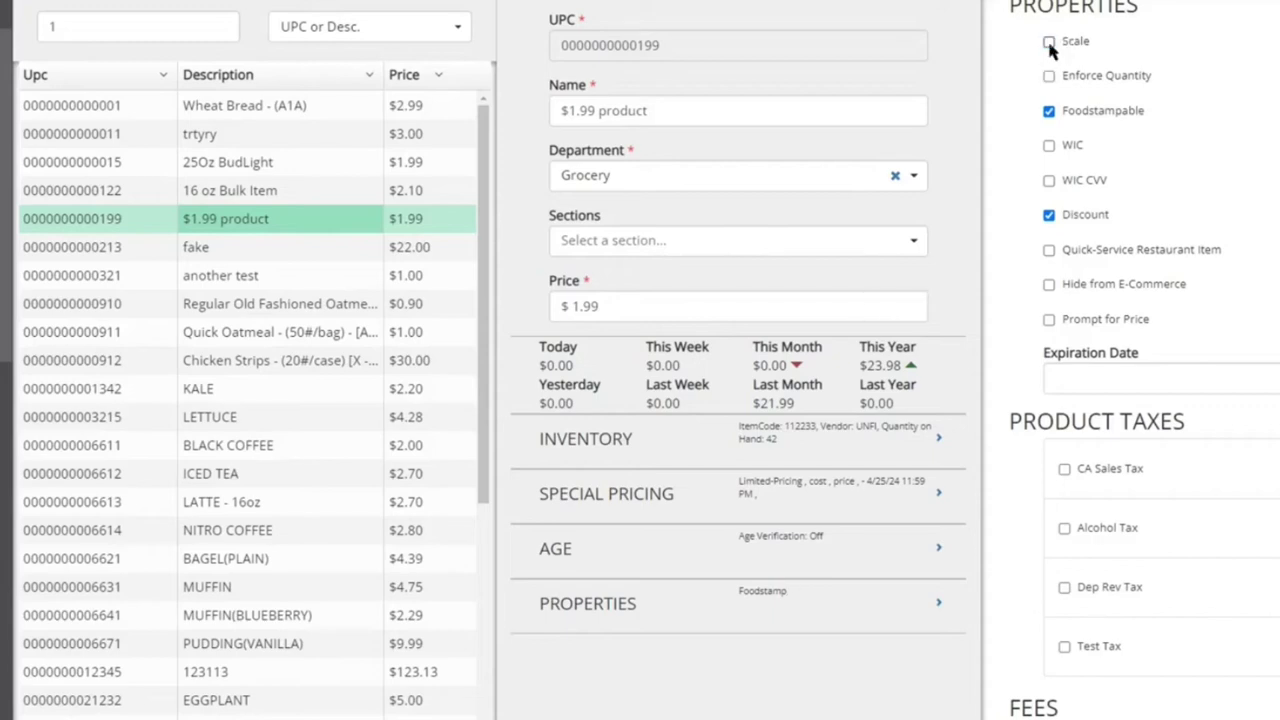
left_click(1048, 112)
left_click(1047, 111)
left_click(1049, 215)
View the expiration date calendar of the $1.99 product and look through its product taxes and fees
left_click(1157, 376)
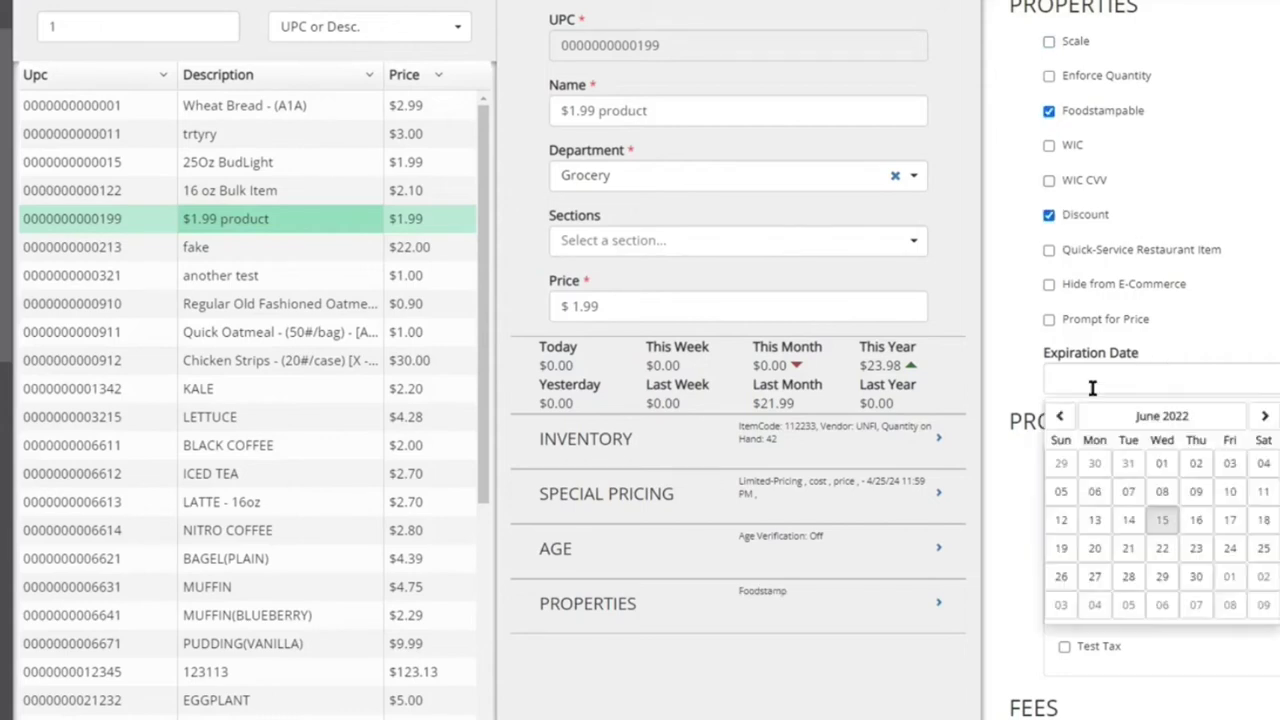
left_click(1245, 338)
scroll(1246, 337, "down", 2)
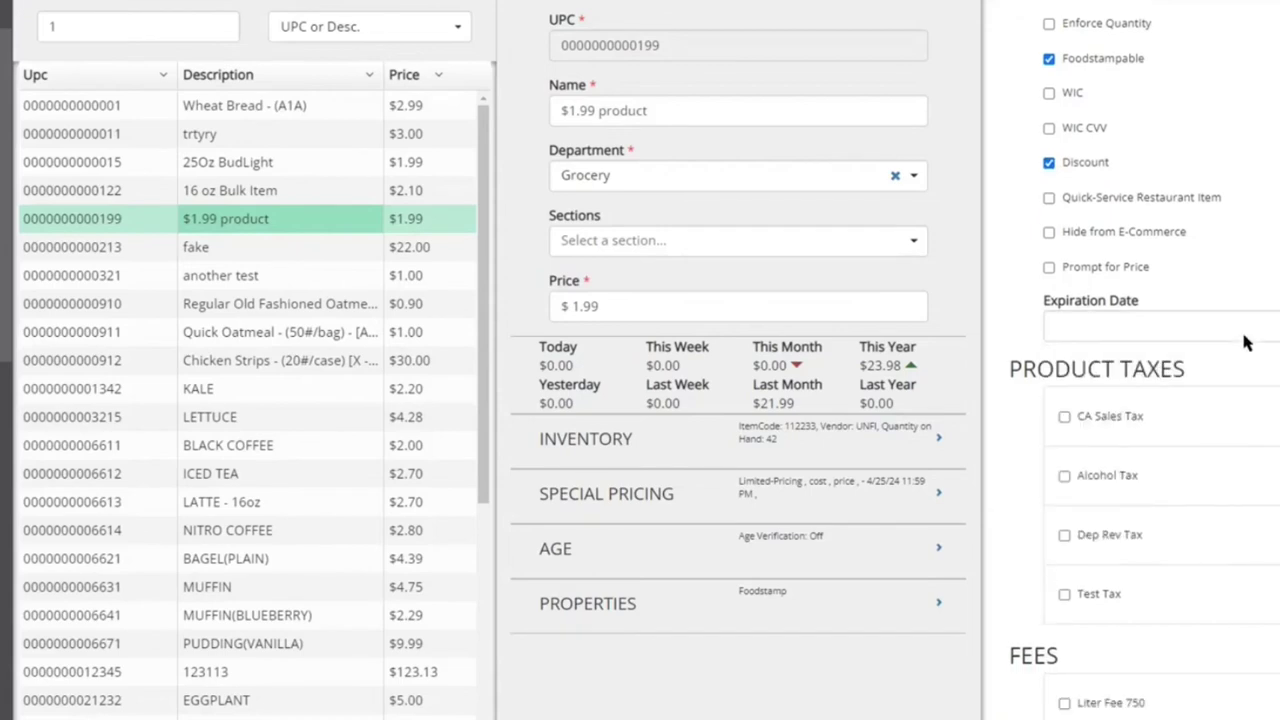
scroll(1090, 377, "down", 4)
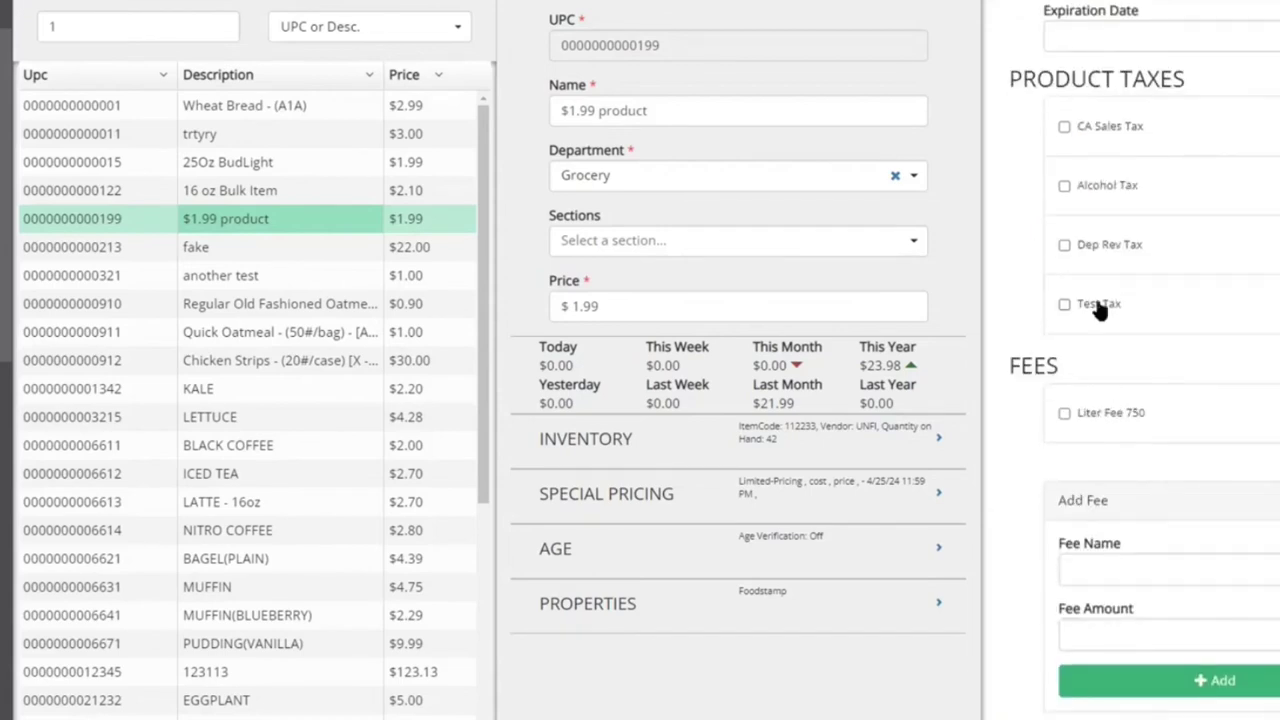
scroll(1248, 249, "down", 4)
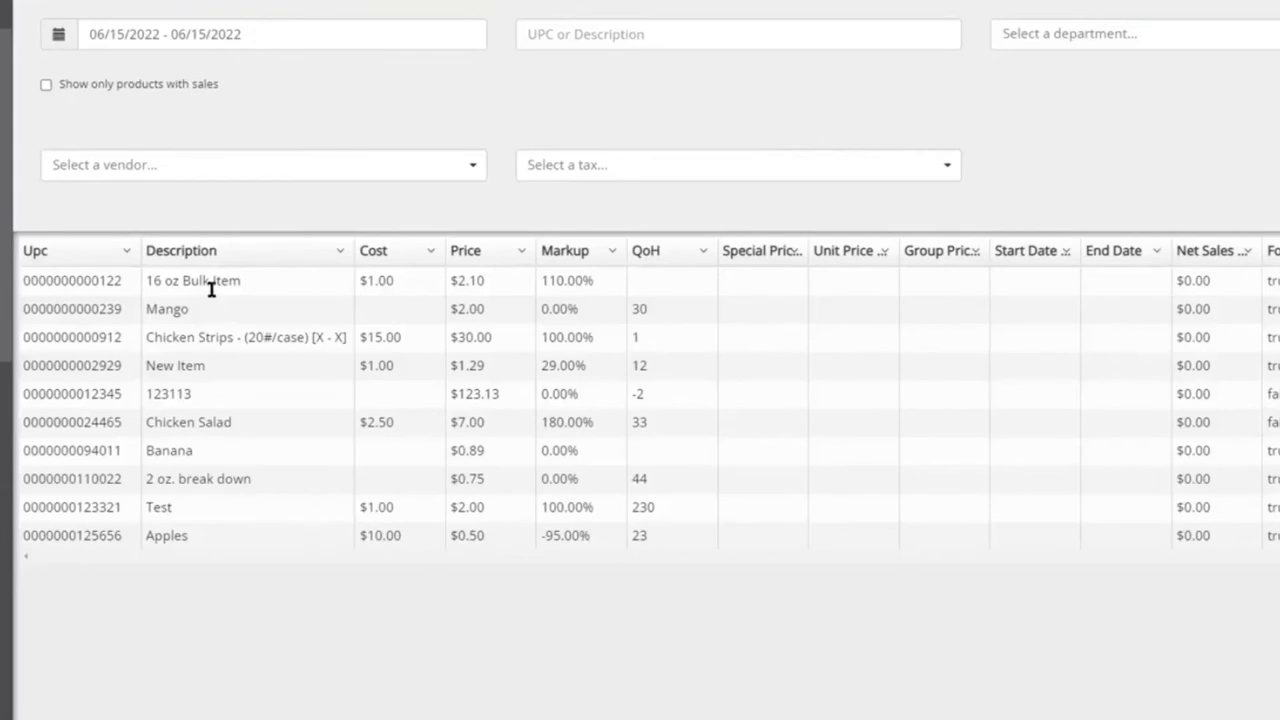
View the department and vendor filter options of the editable product list
left_click(472, 280)
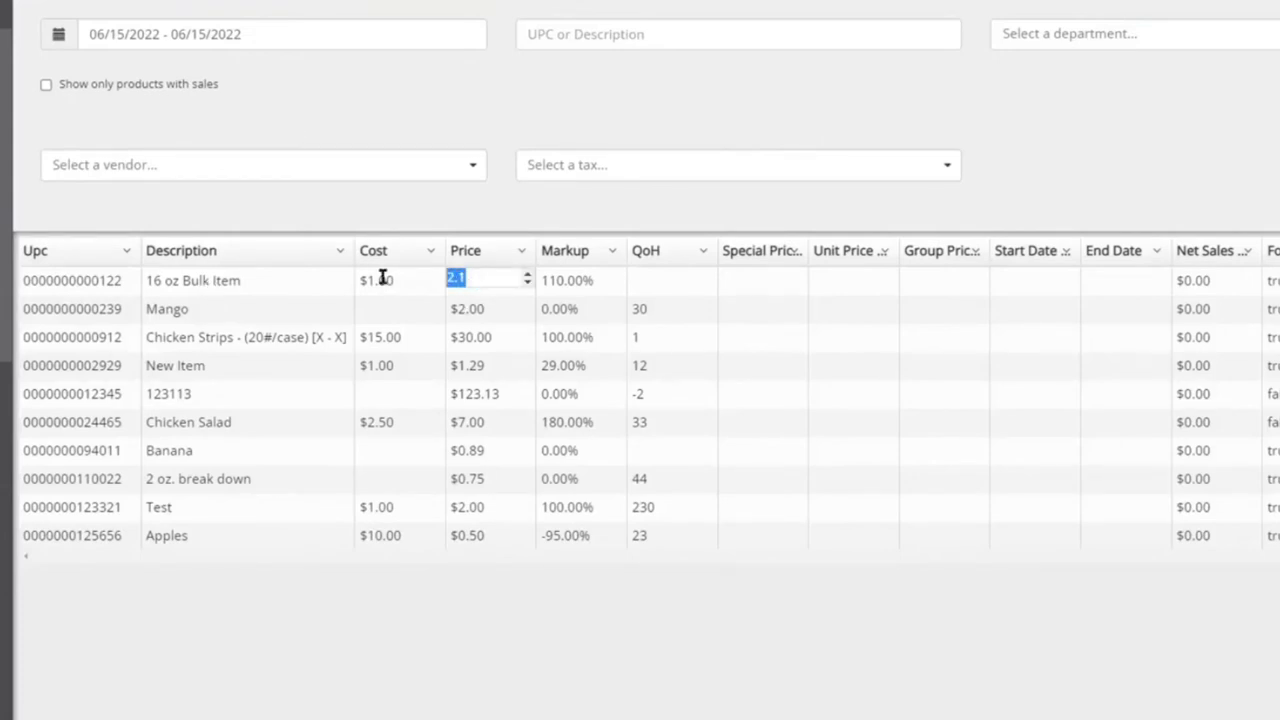
left_click(1133, 30)
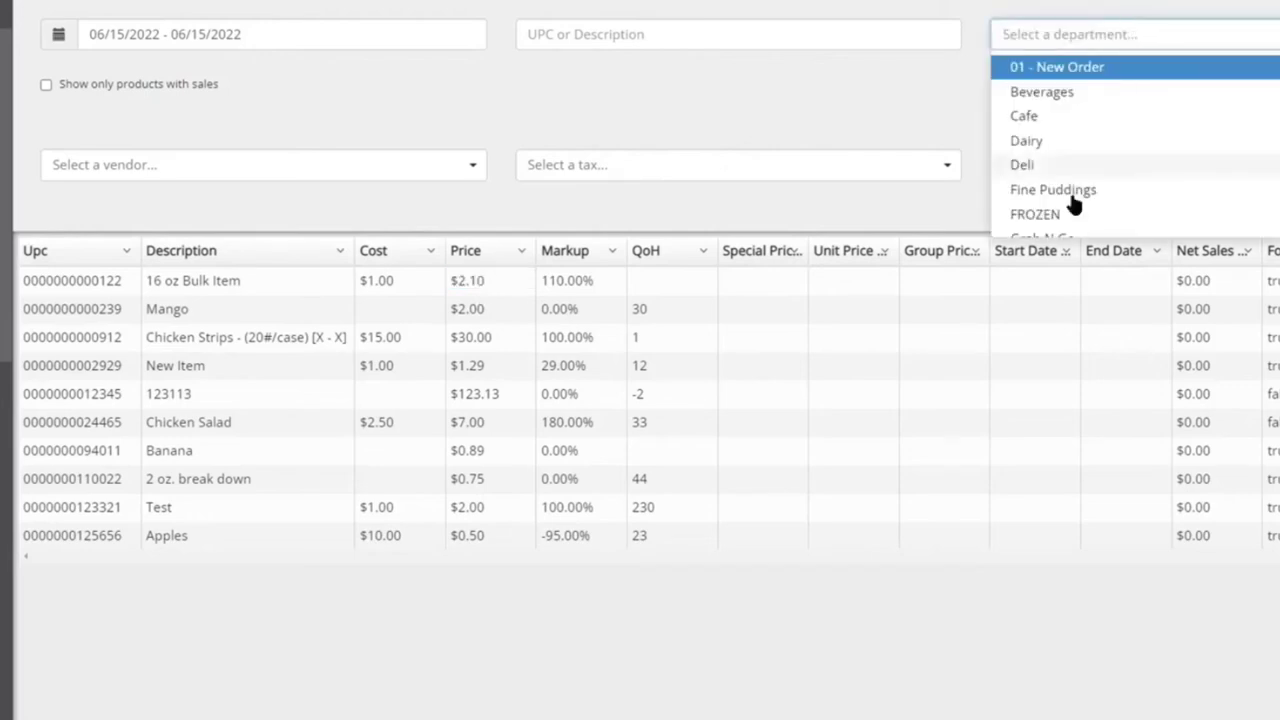
left_click(308, 172)
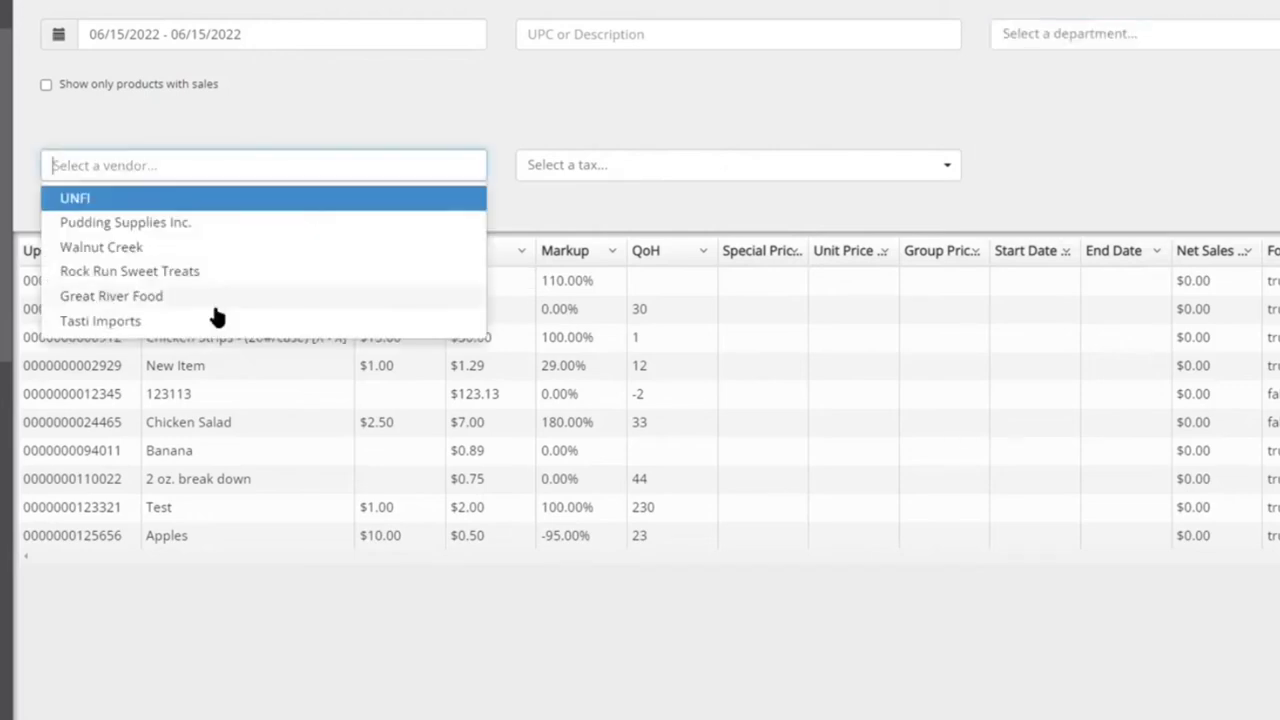
key("Escape")
left_click(486, 280)
type("2")
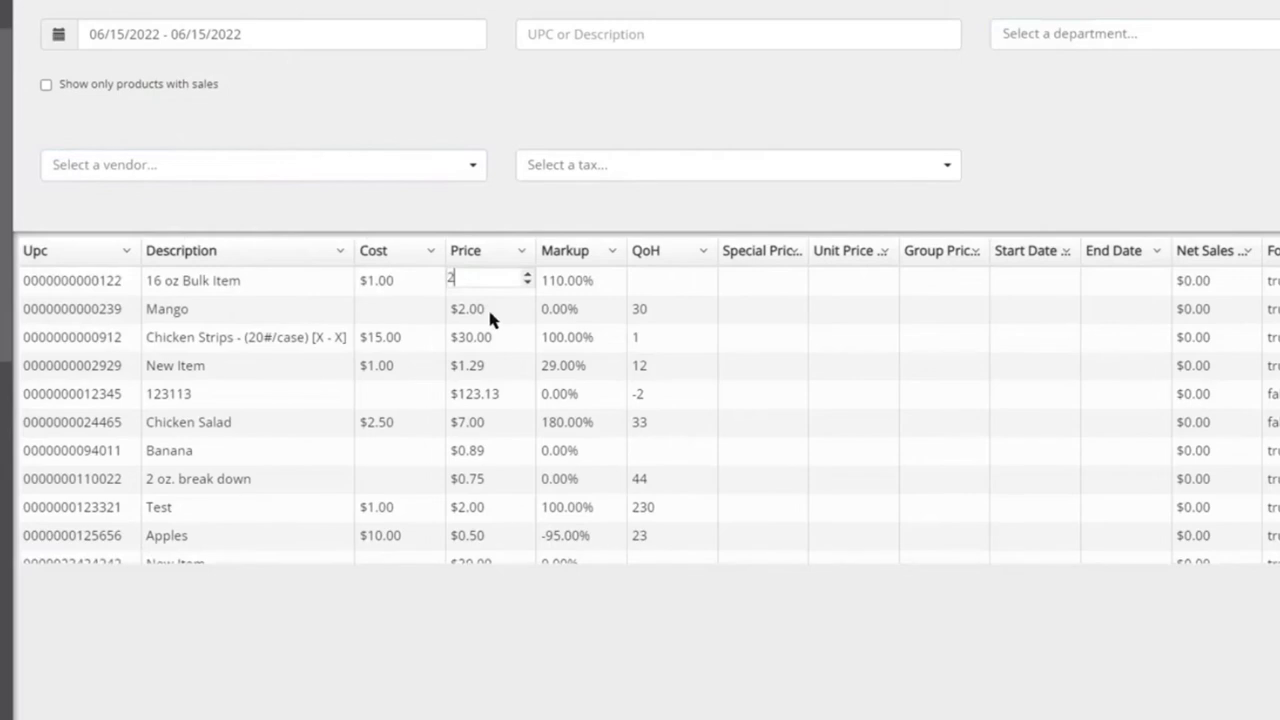
left_click(489, 312)
type(".1")
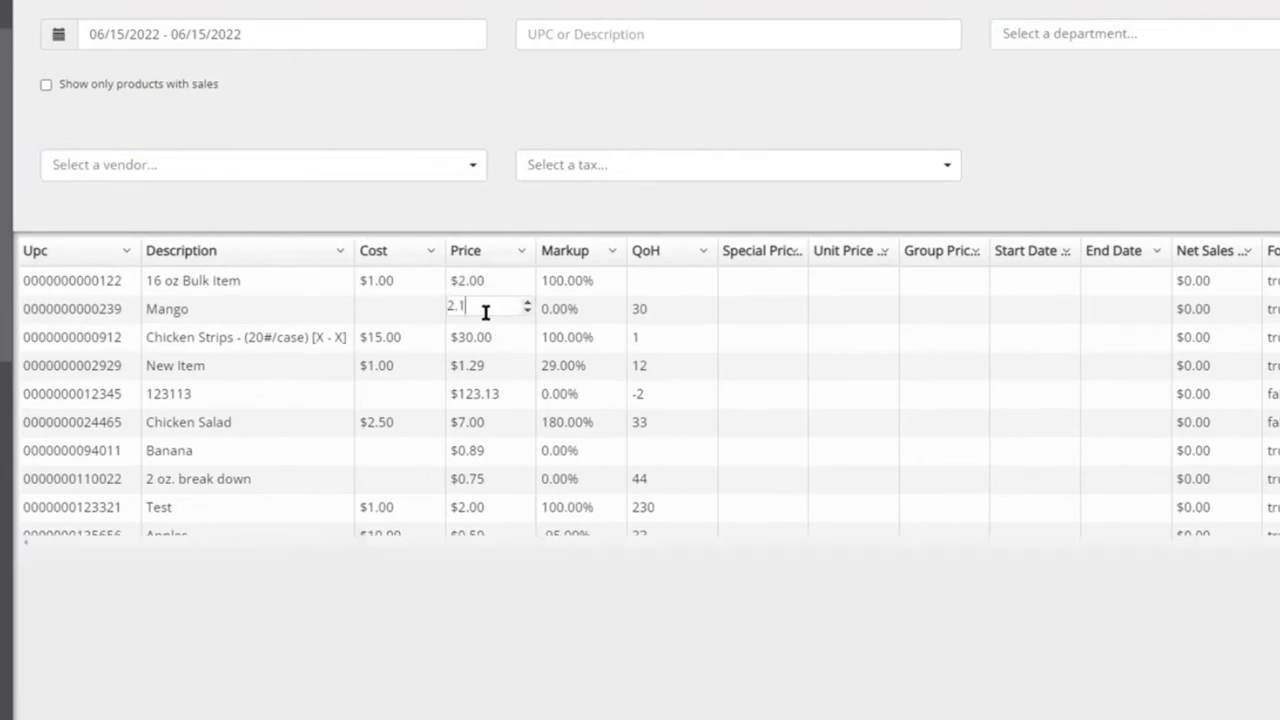
left_click(490, 338)
type("2")
left_click(492, 362)
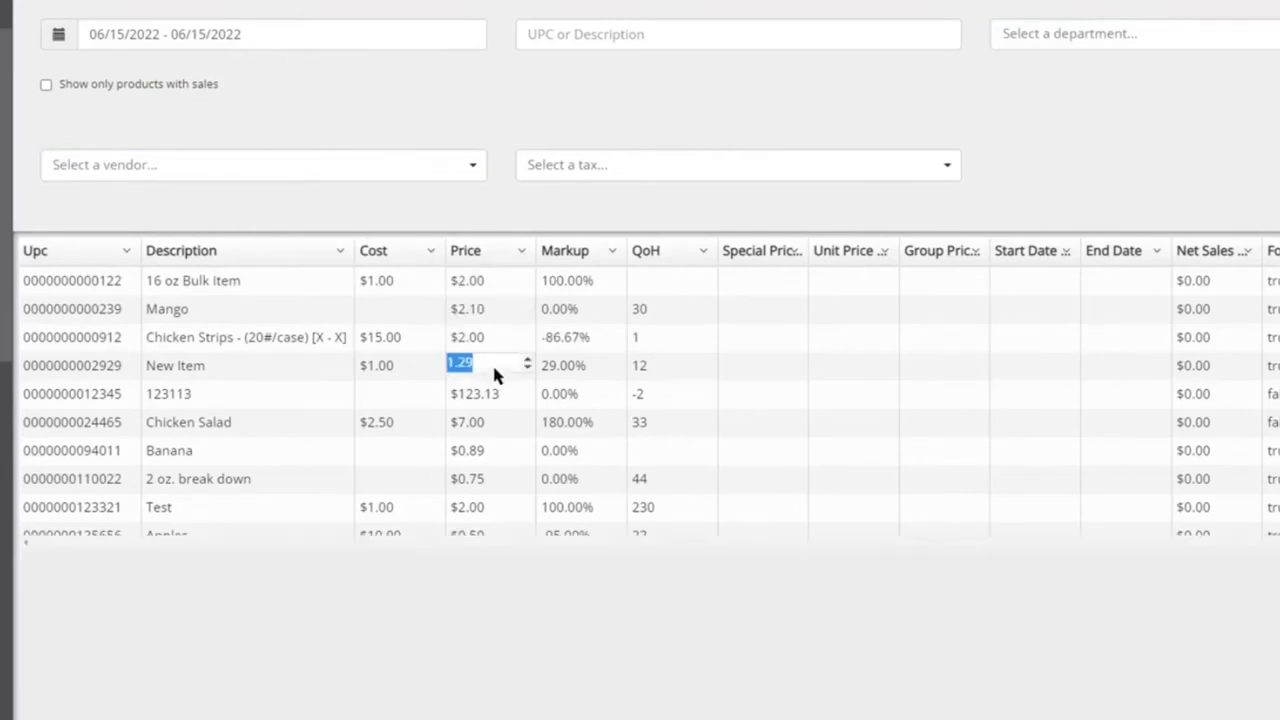
type("3")
View the editable cost cells of 16 oz Bulk Item and Mango and the bulk item's quantity on hand, keeping the page loaded
left_click(372, 280)
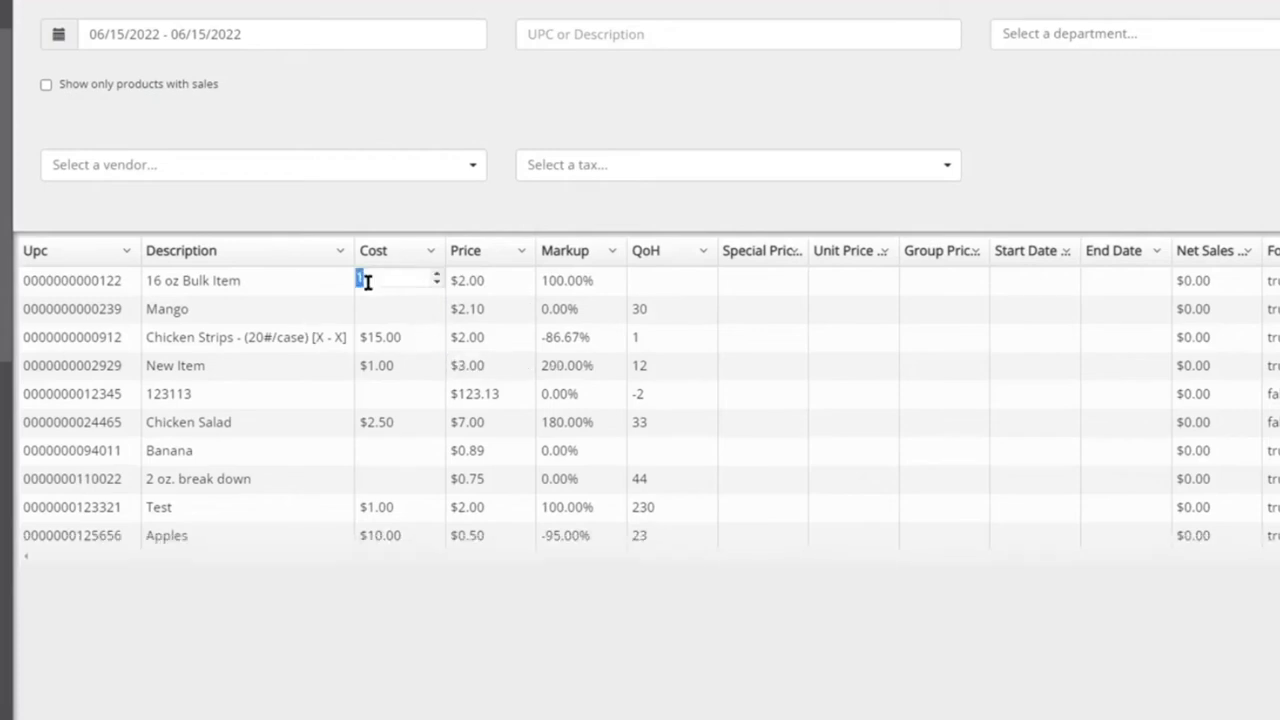
key("Return")
left_click(372, 309)
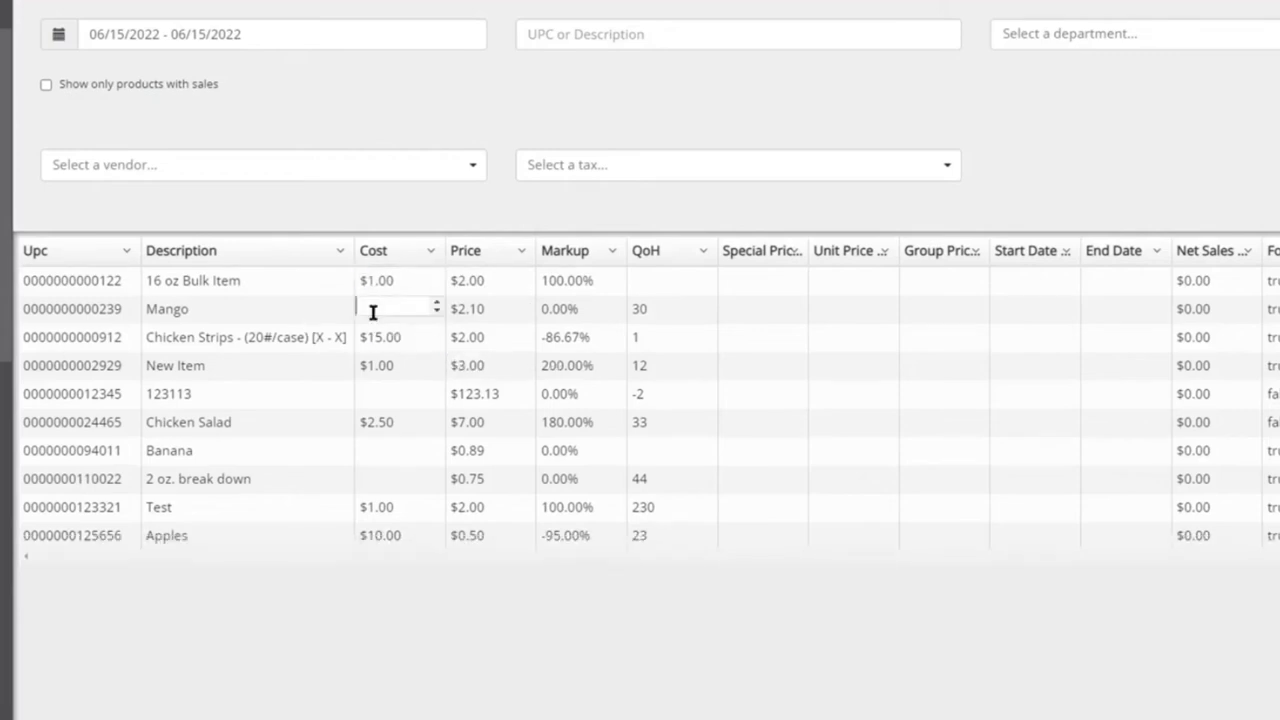
left_click(646, 281)
left_click(647, 281)
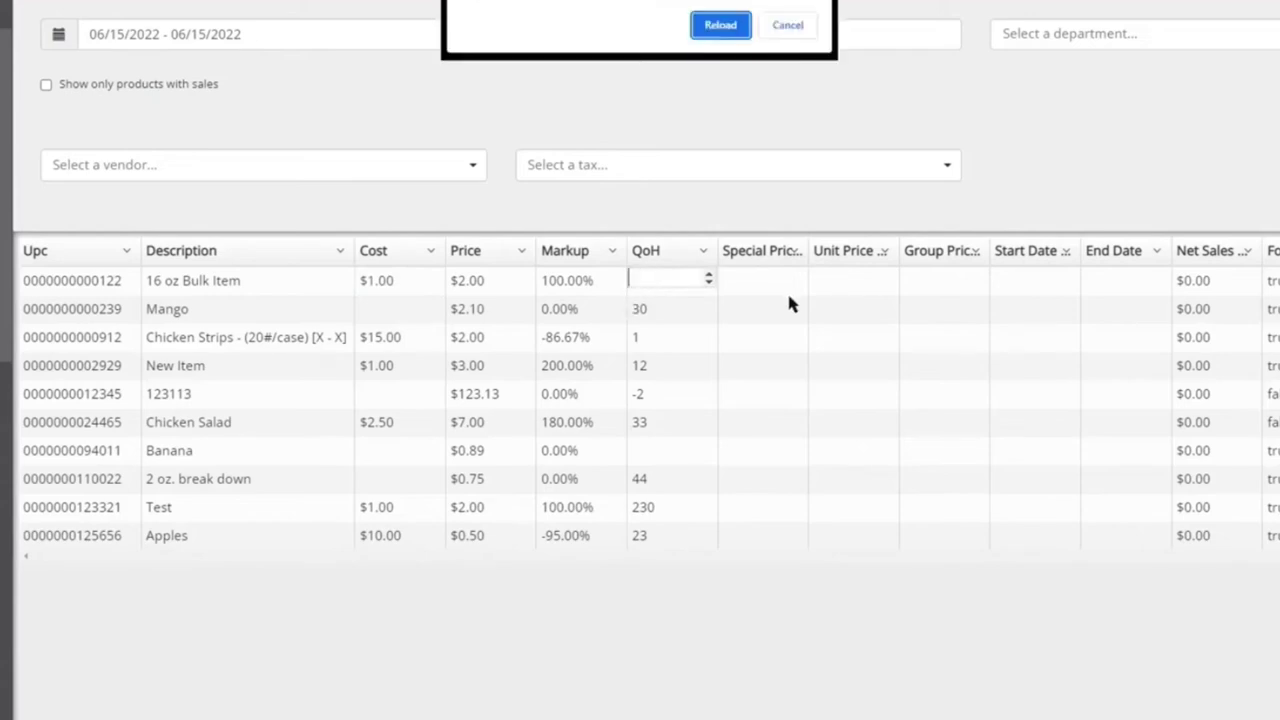
left_click(787, 26)
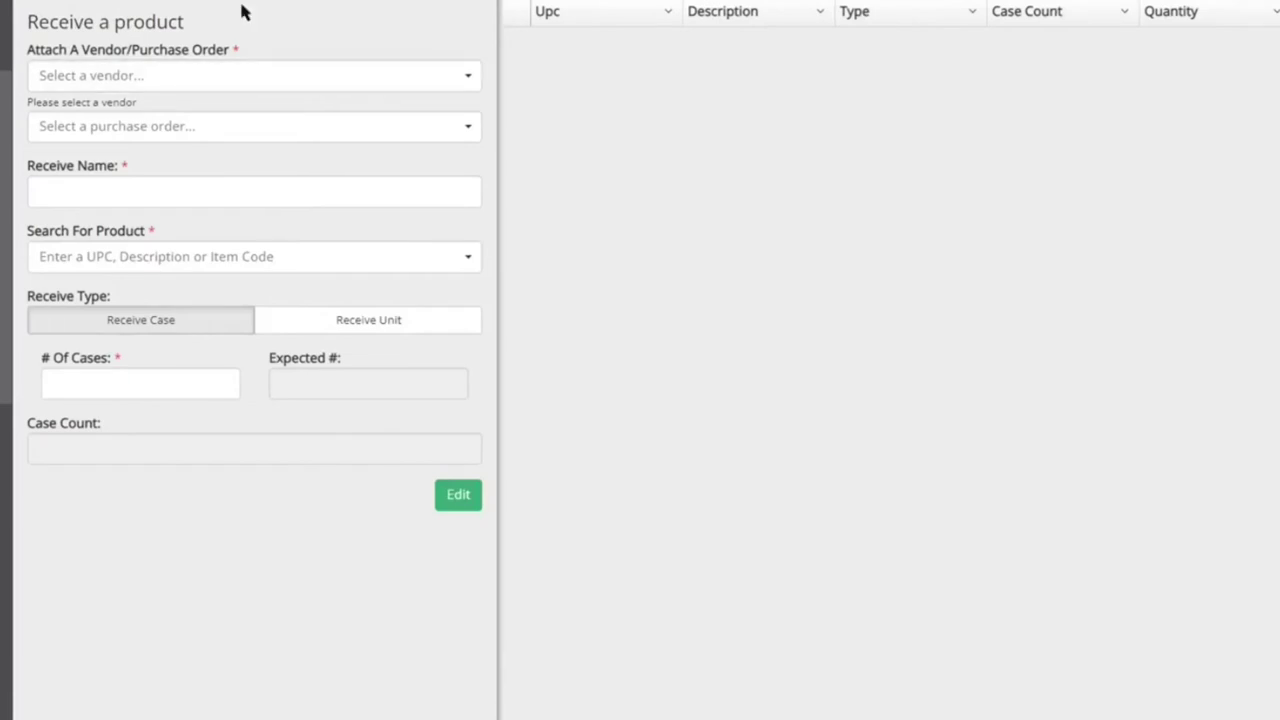
Select UNFI as the receiving vendor and choose product 123113 as the item to receive
left_click(150, 88)
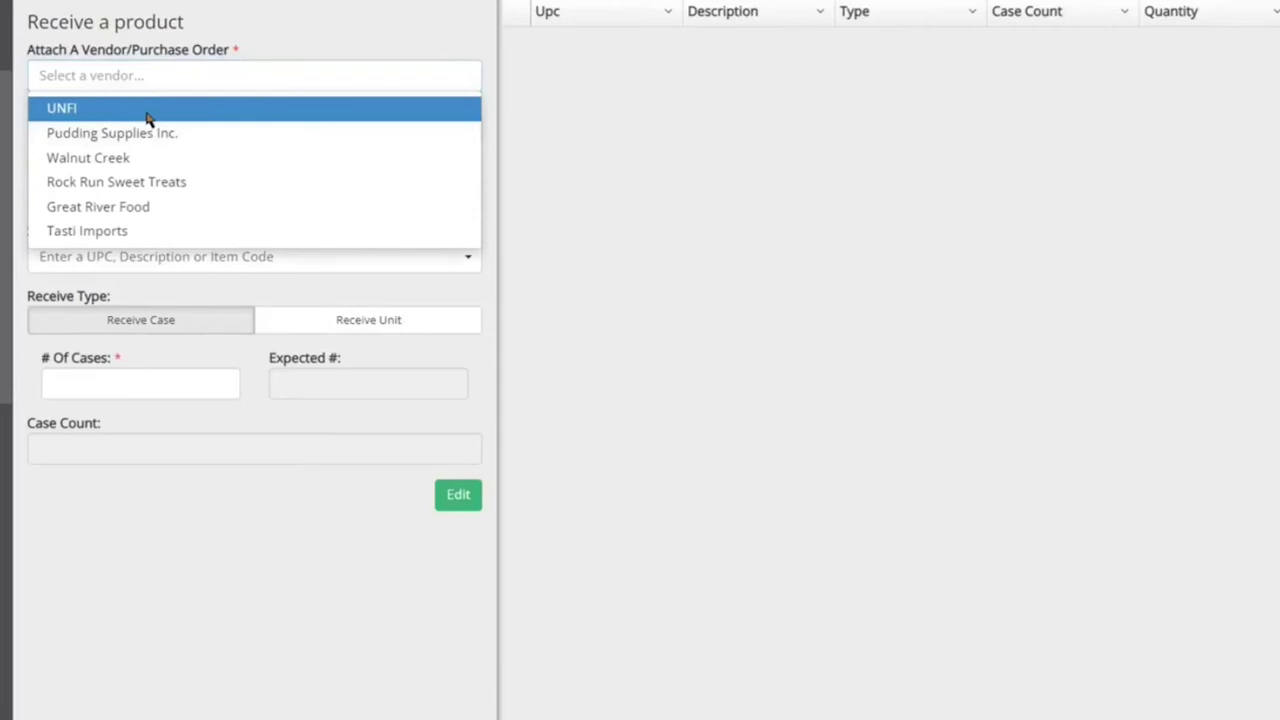
left_click(147, 118)
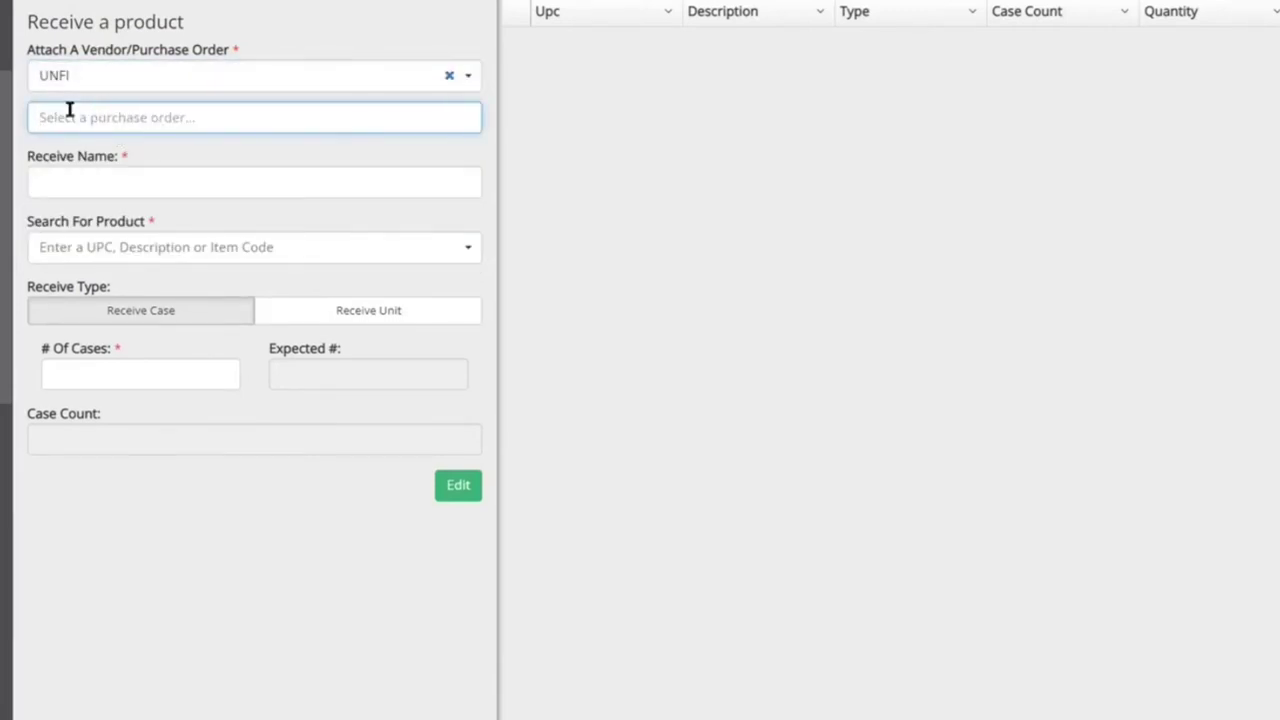
left_click(93, 246)
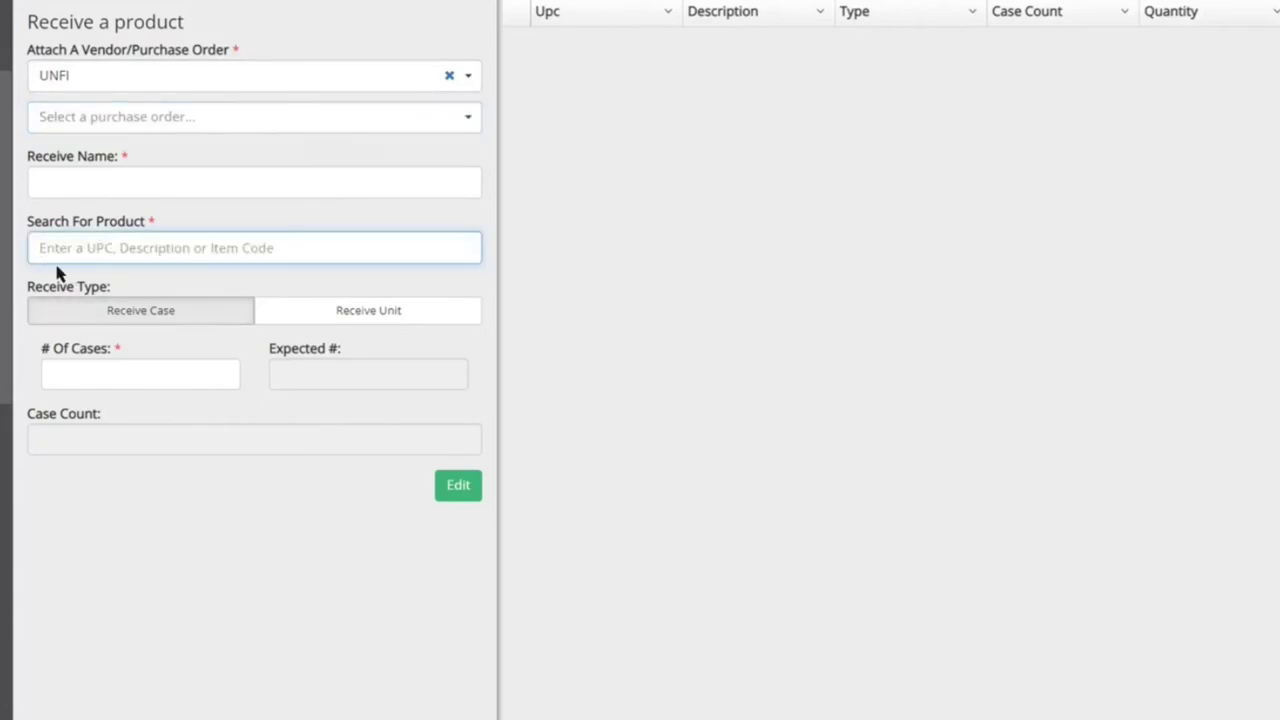
type("2")
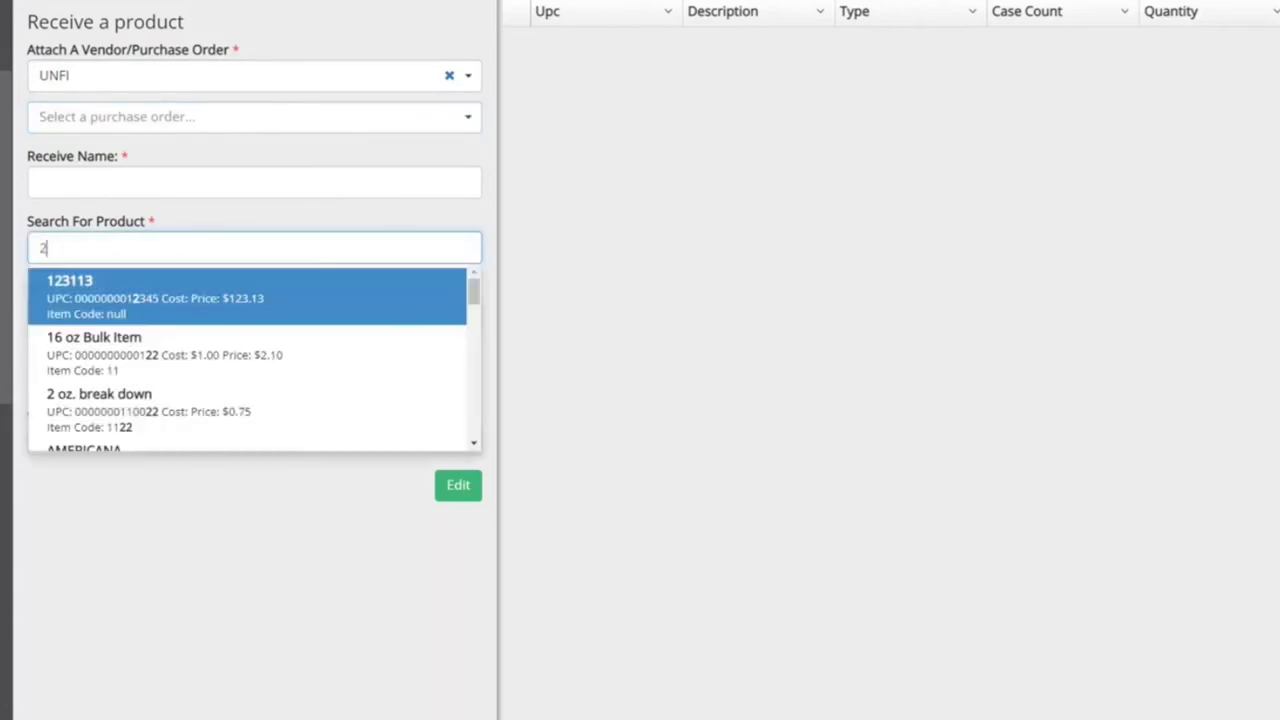
left_click(77, 306)
left_click(120, 374)
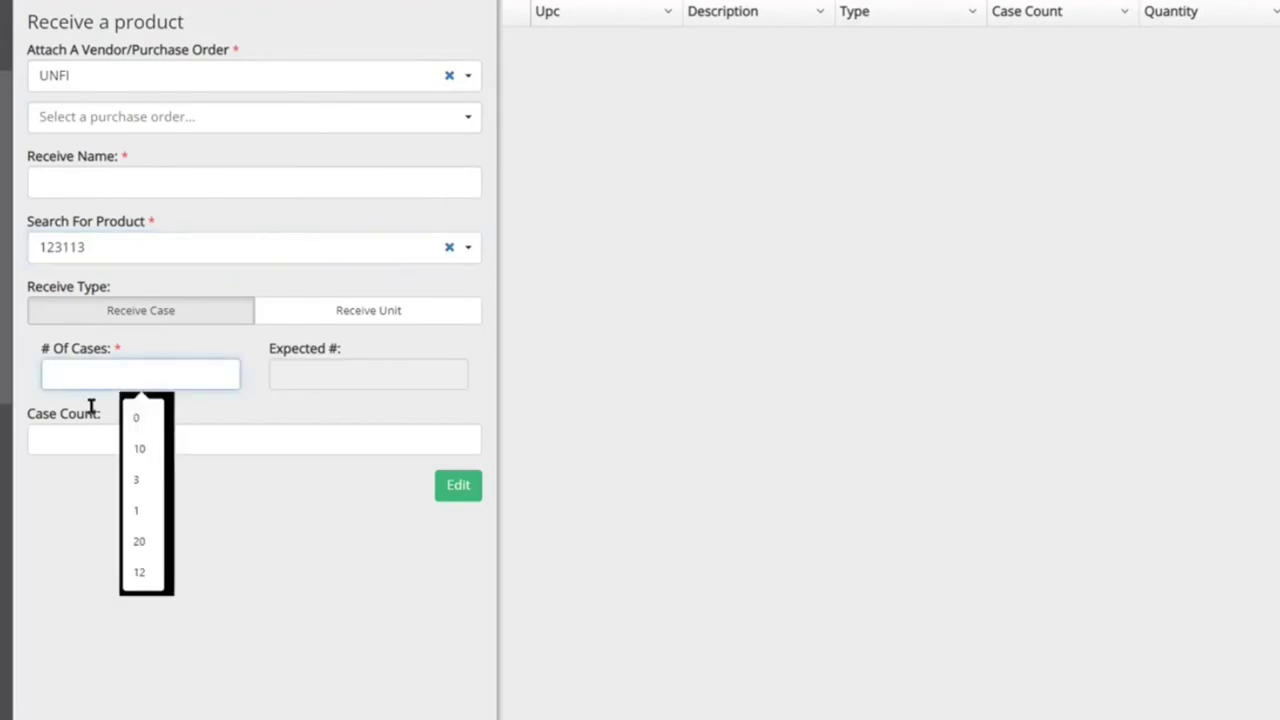
type("3455")
key("ctrl+a")
key("BackSpace")
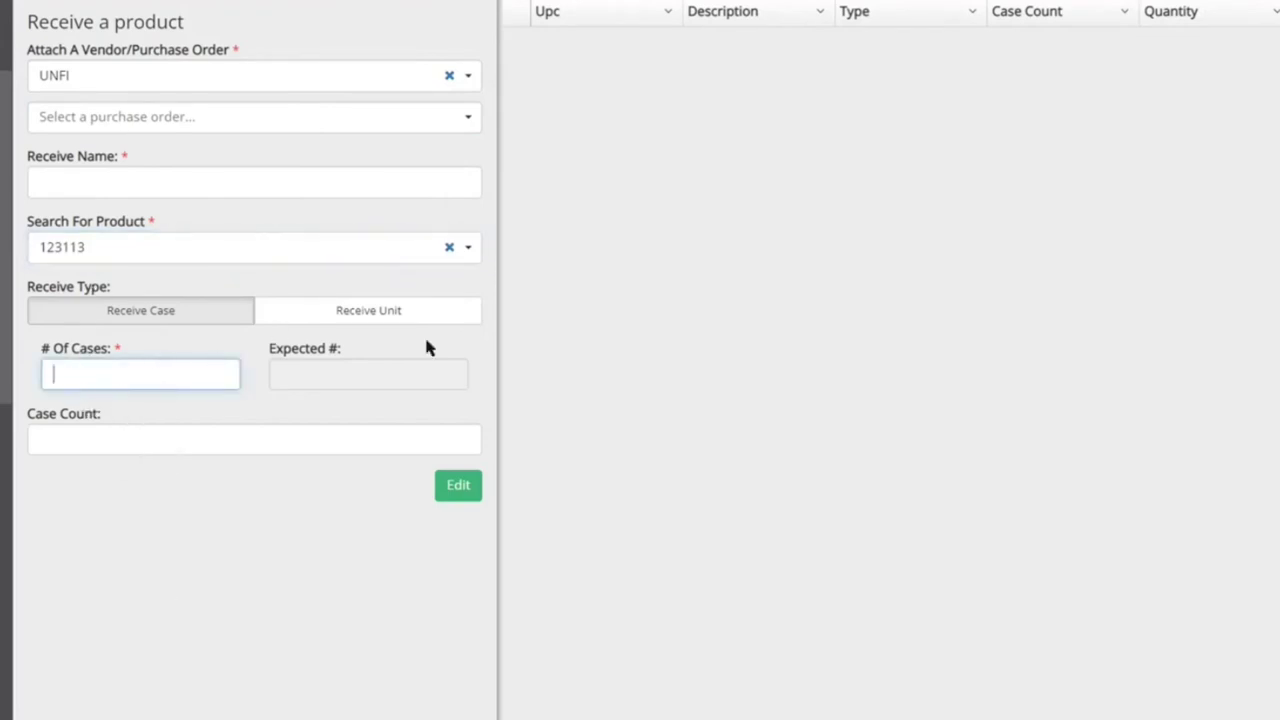
Add product 123113 to the receiving list by unit with quantity 2 and receive name 10
left_click(362, 316)
left_click(163, 371)
type("2")
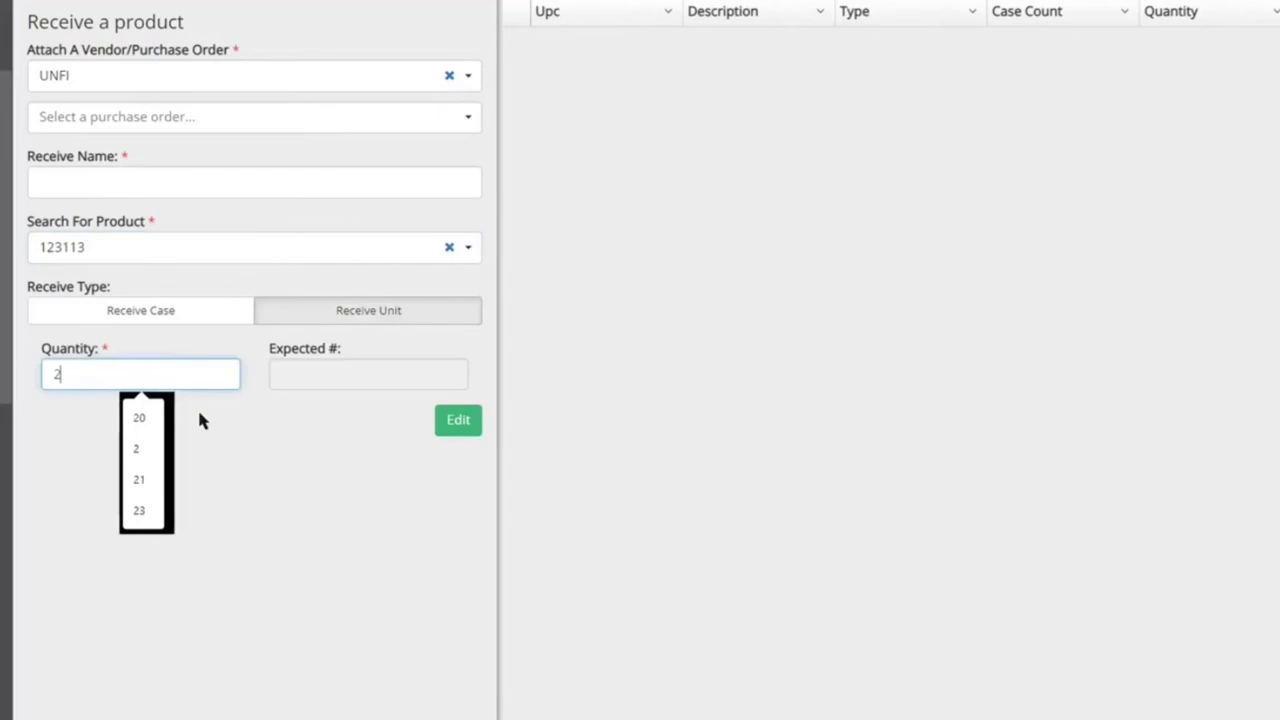
left_click(290, 430)
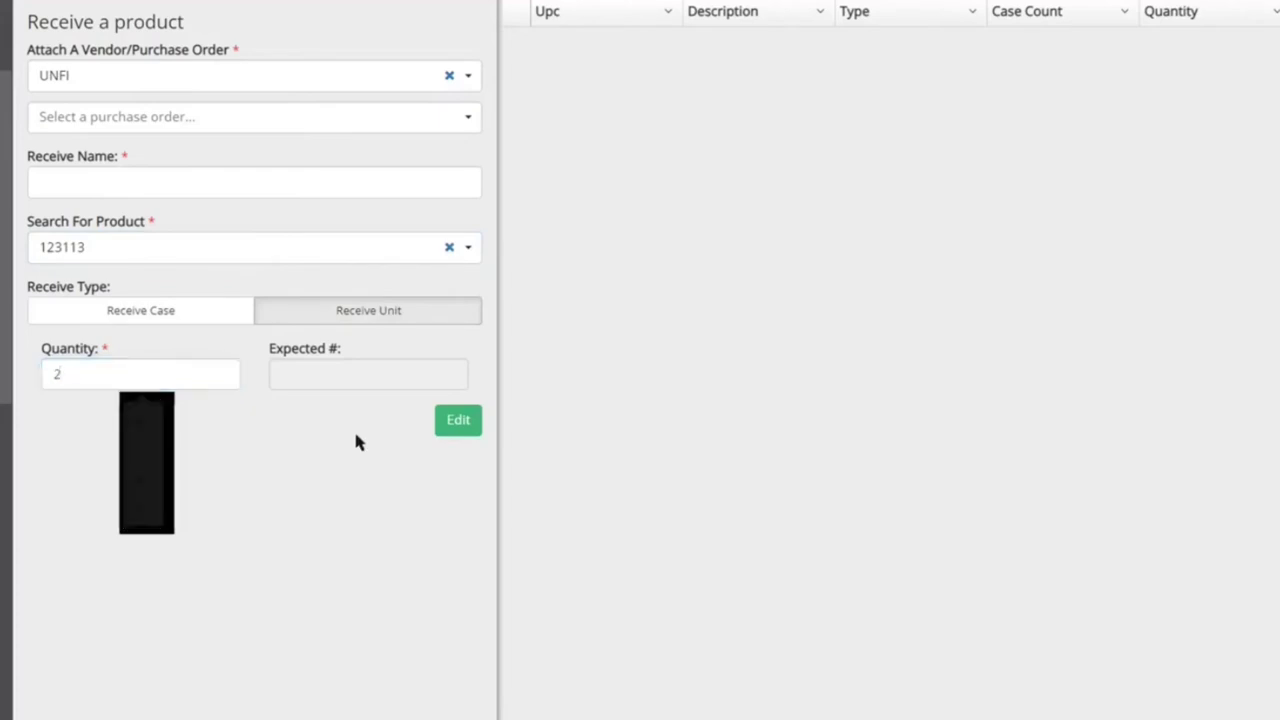
left_click(472, 424)
left_click(163, 187)
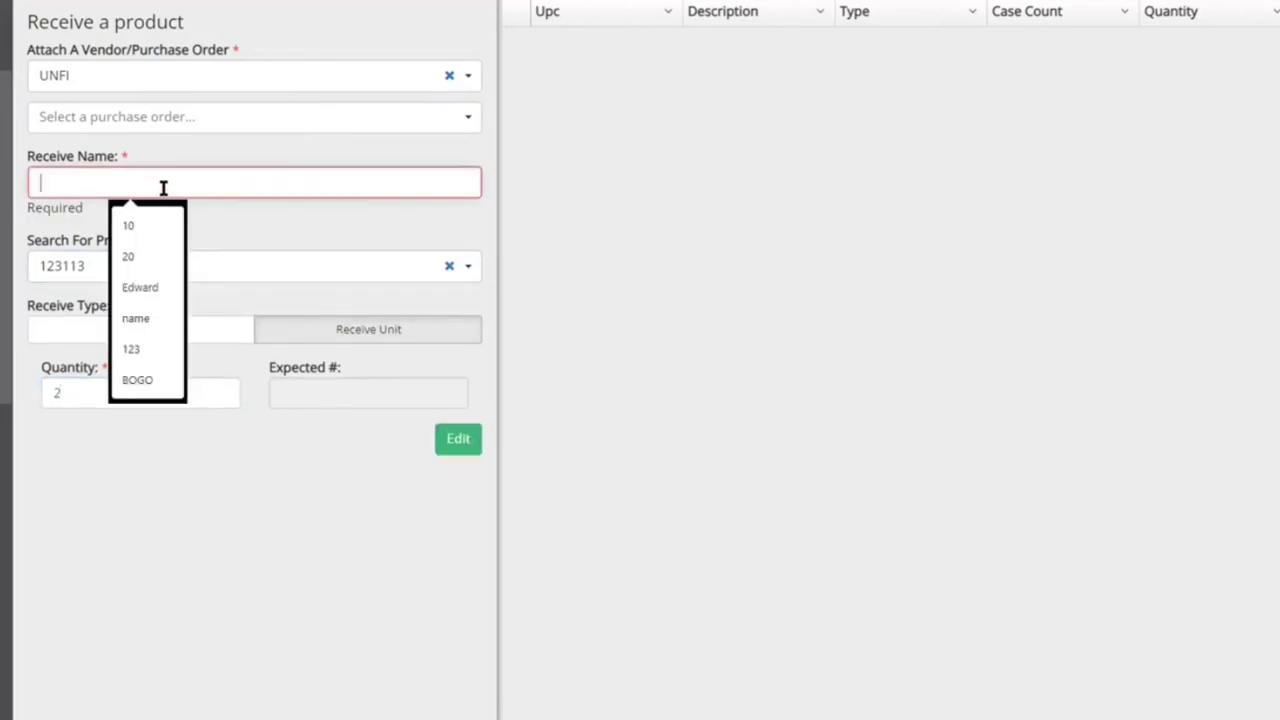
left_click(129, 222)
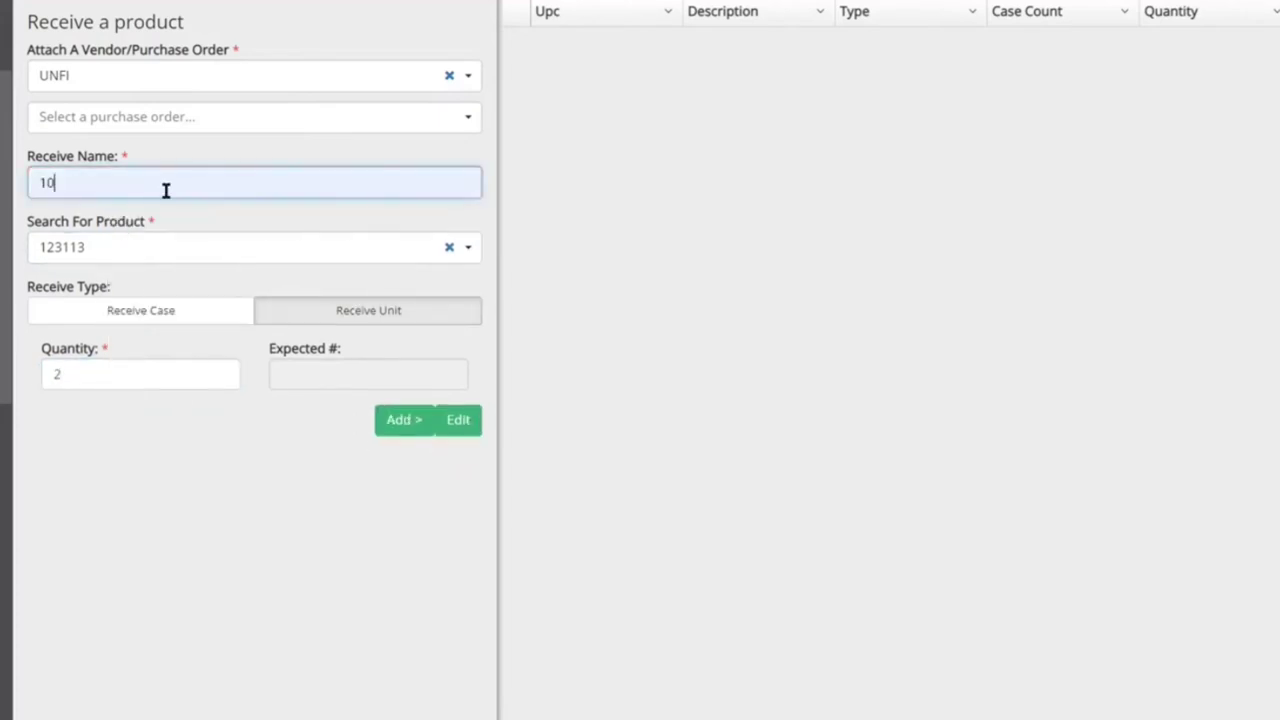
left_click(422, 420)
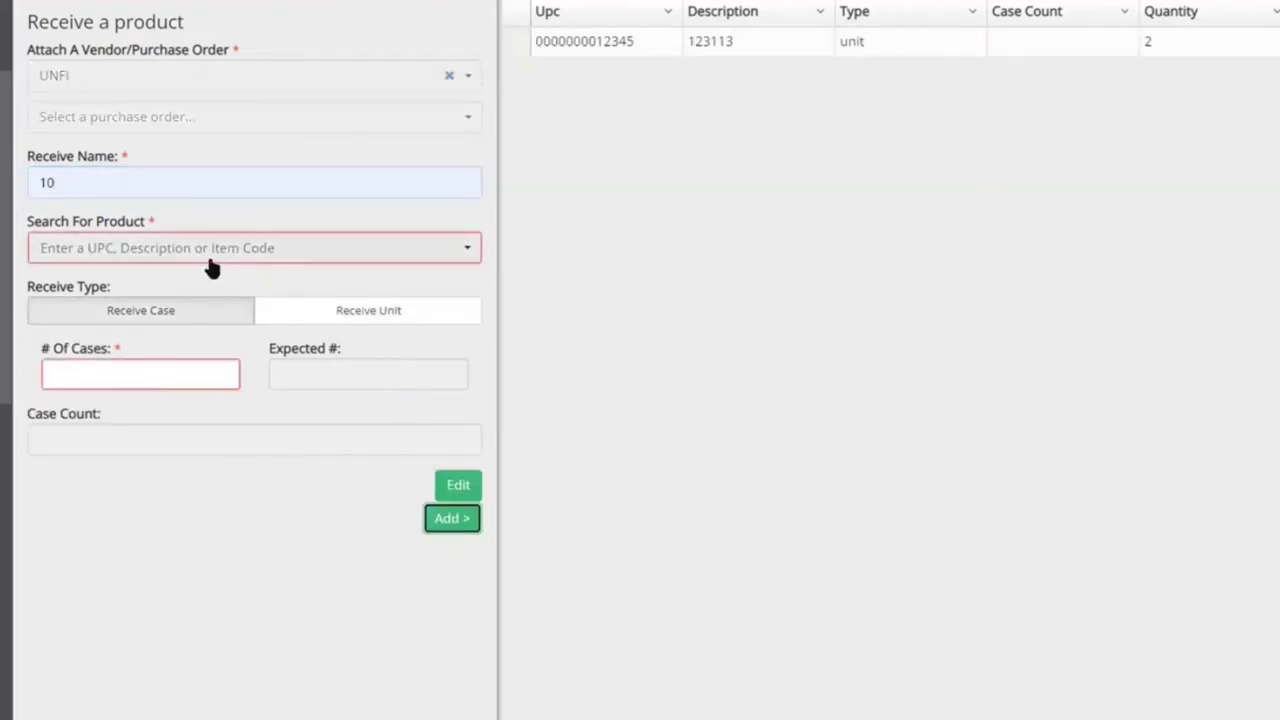
Add Apple to the receiving list with 5 lbs received
left_click(89, 249)
type("5")
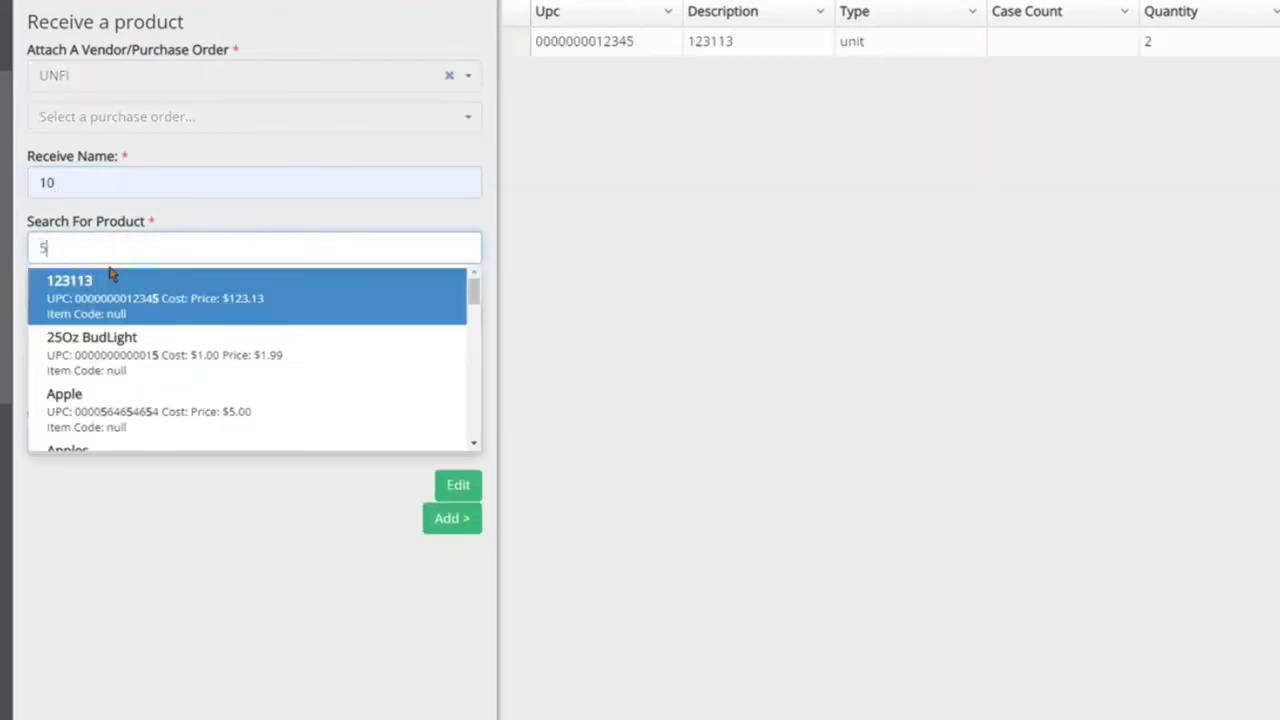
left_click(134, 402)
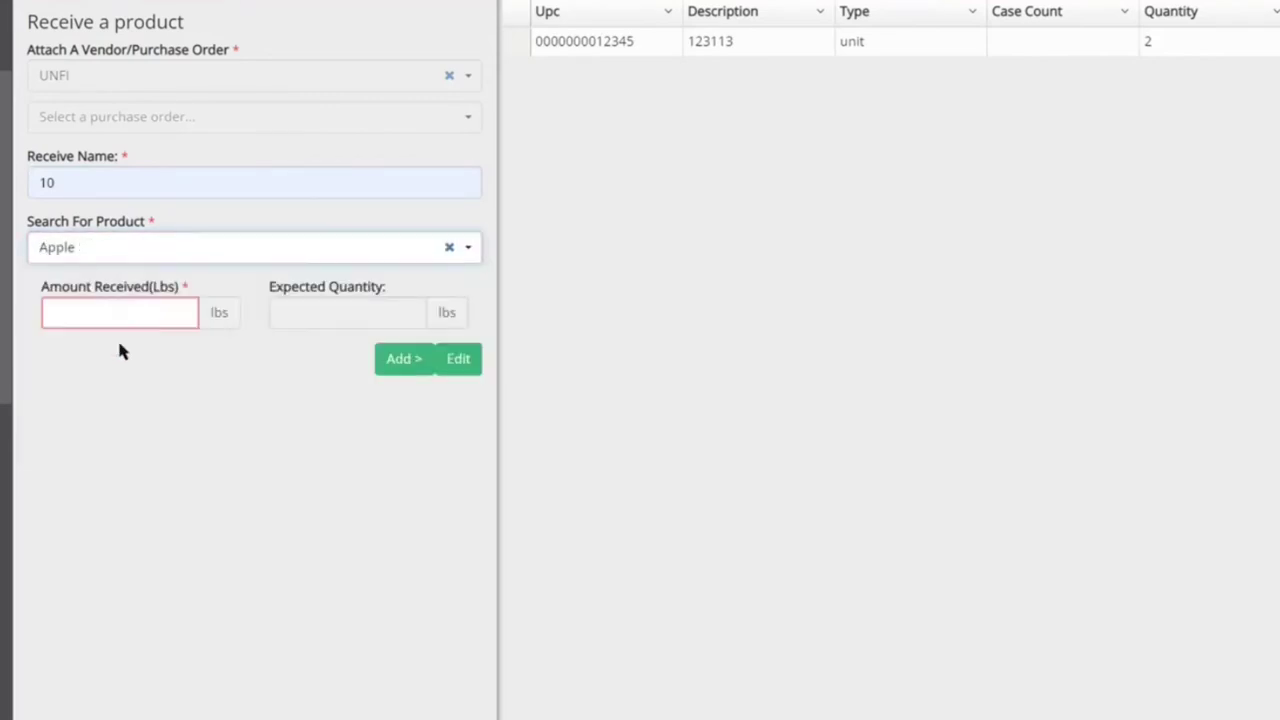
left_click(95, 318)
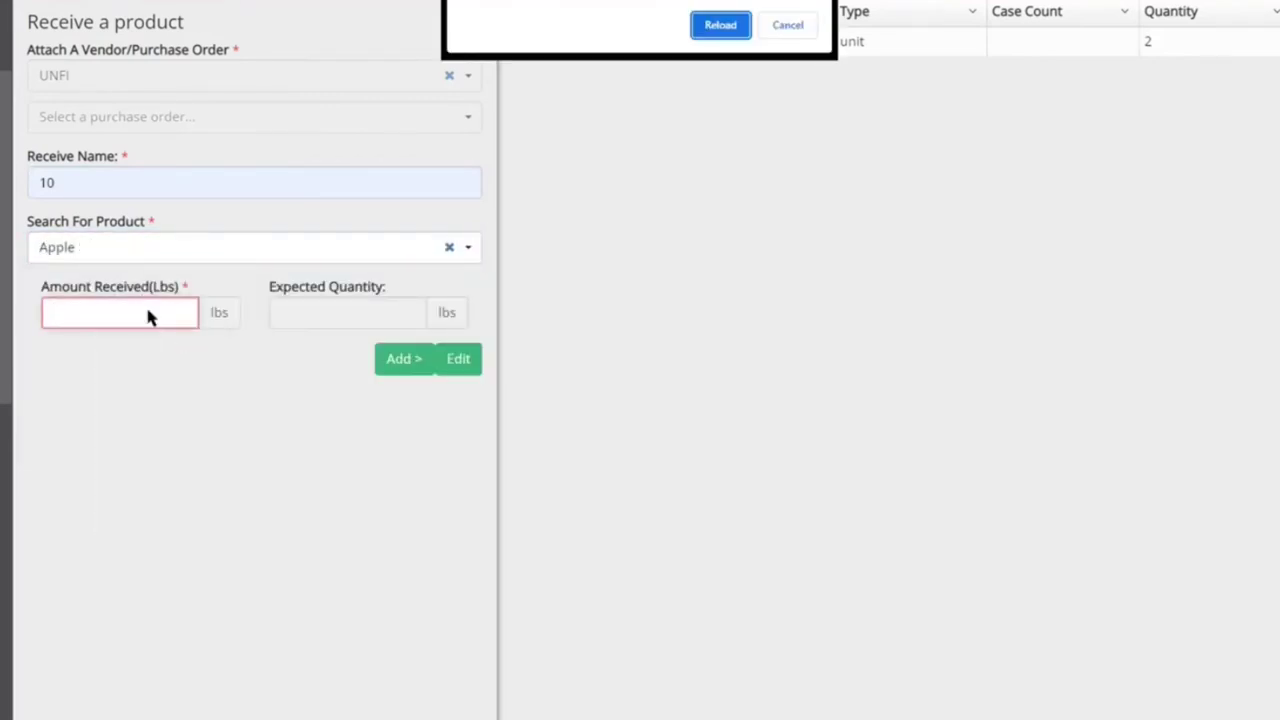
left_click(786, 25)
type("5")
double_click(57, 312)
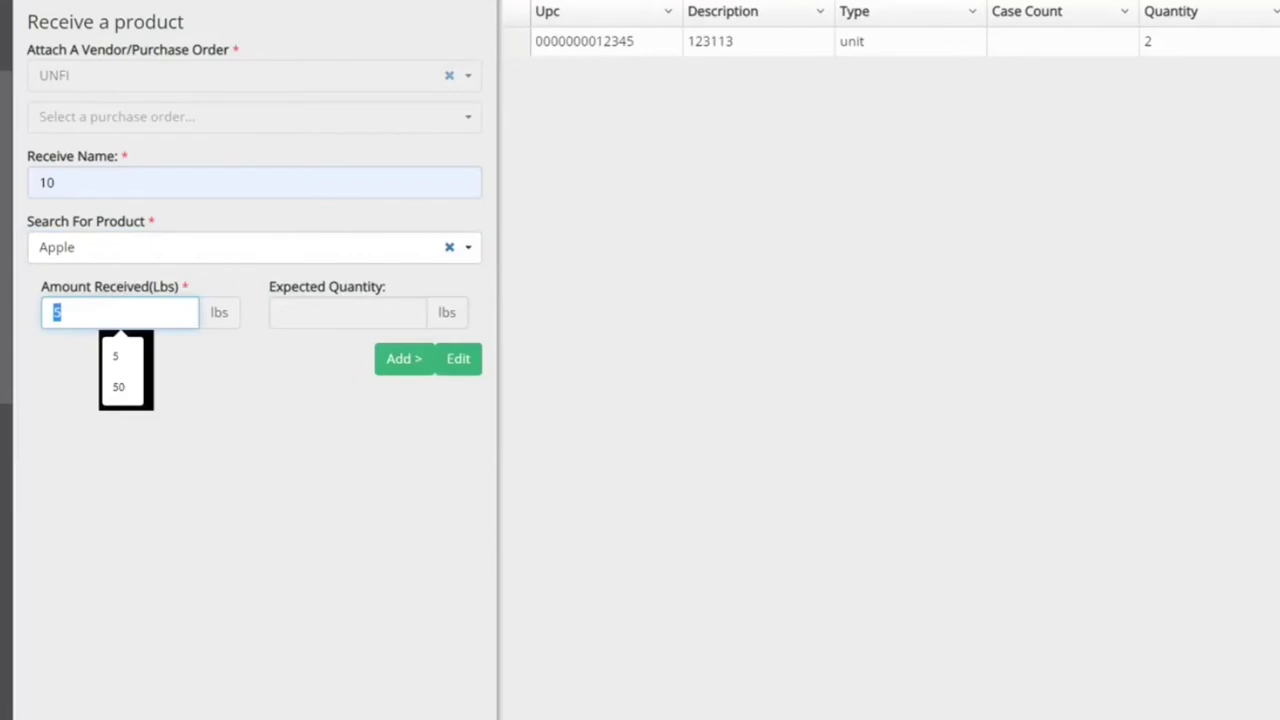
left_click(411, 366)
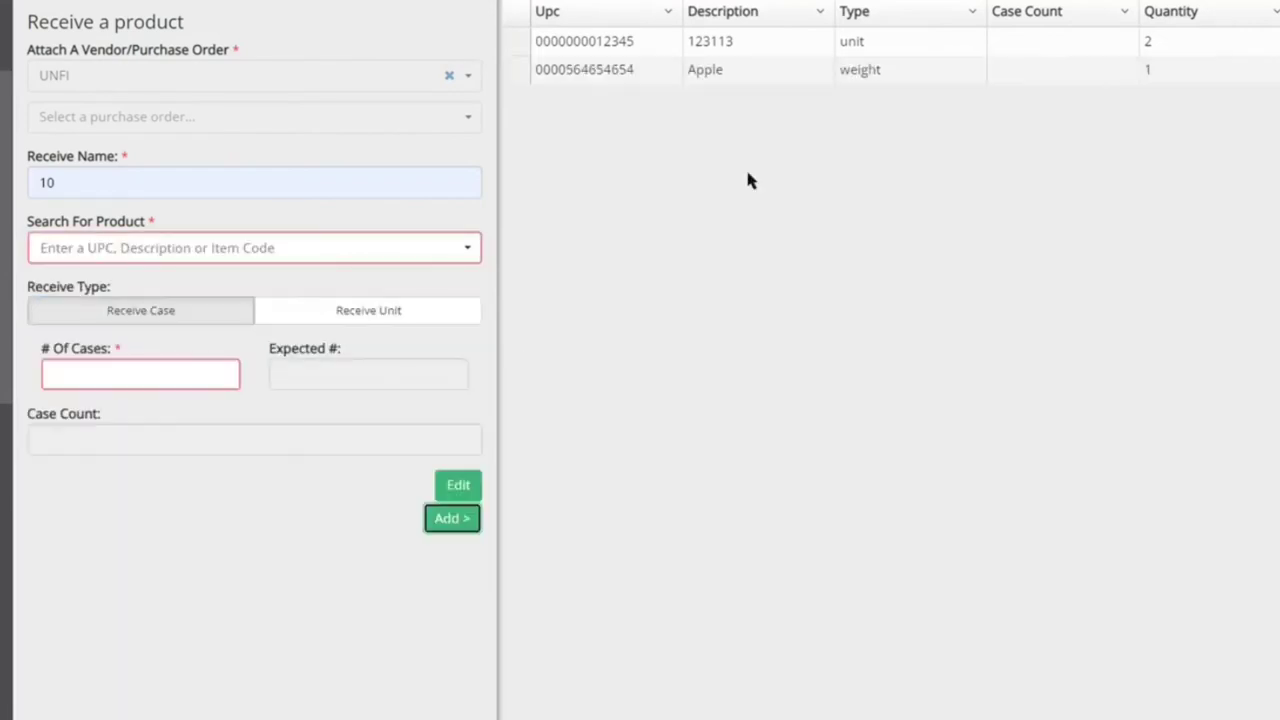
Generate the receiving worksheet for the listed products
left_click(229, 250)
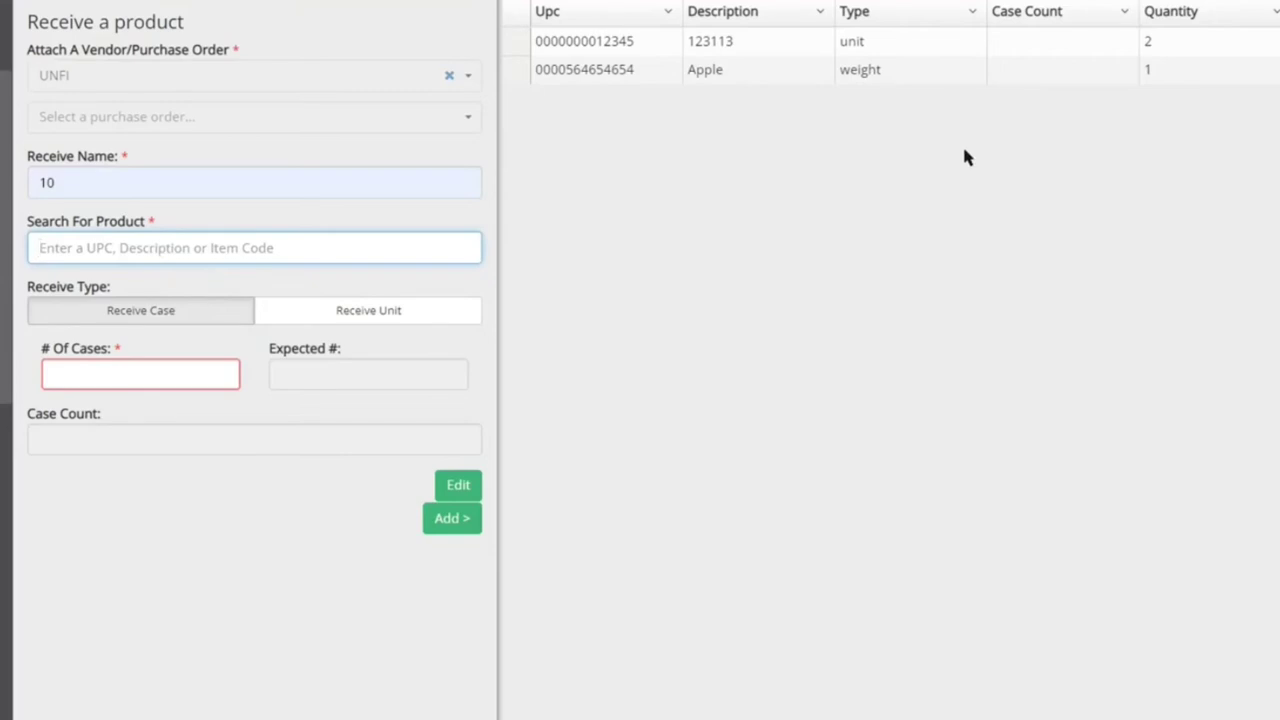
left_click(1275, 35)
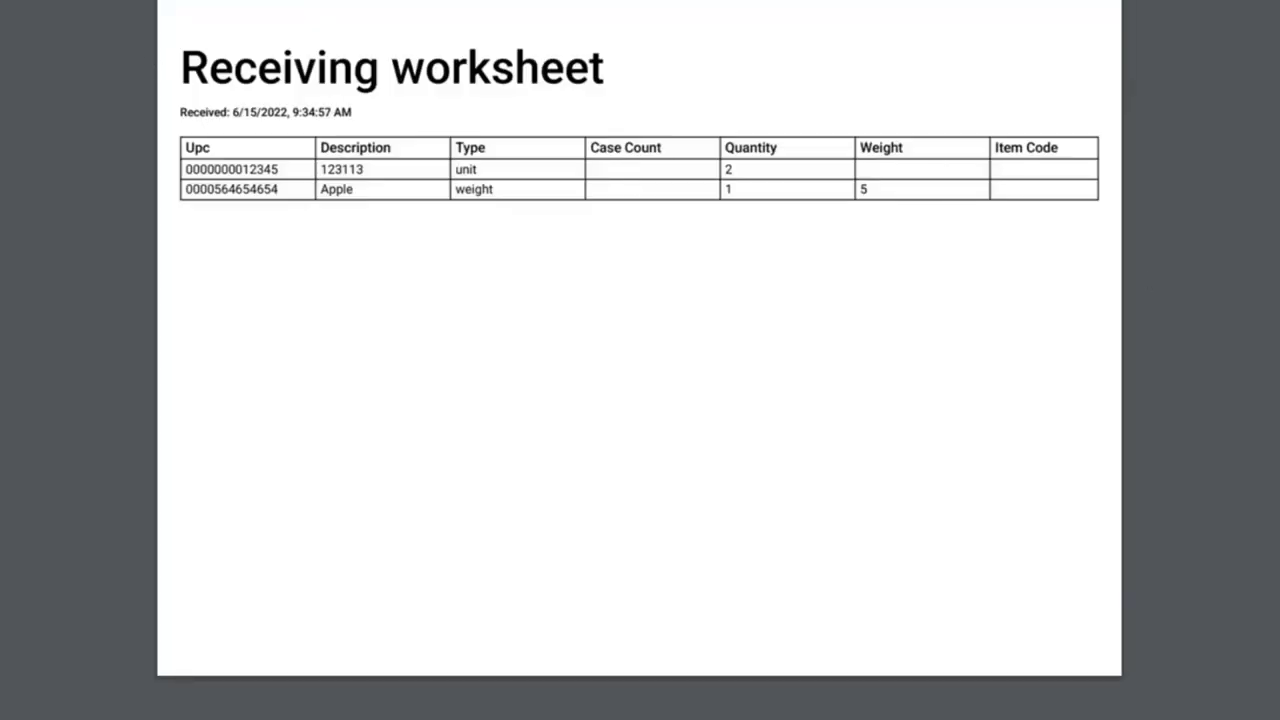
Close the receiving worksheet and choose Apple as the product to shrink
key("Escape")
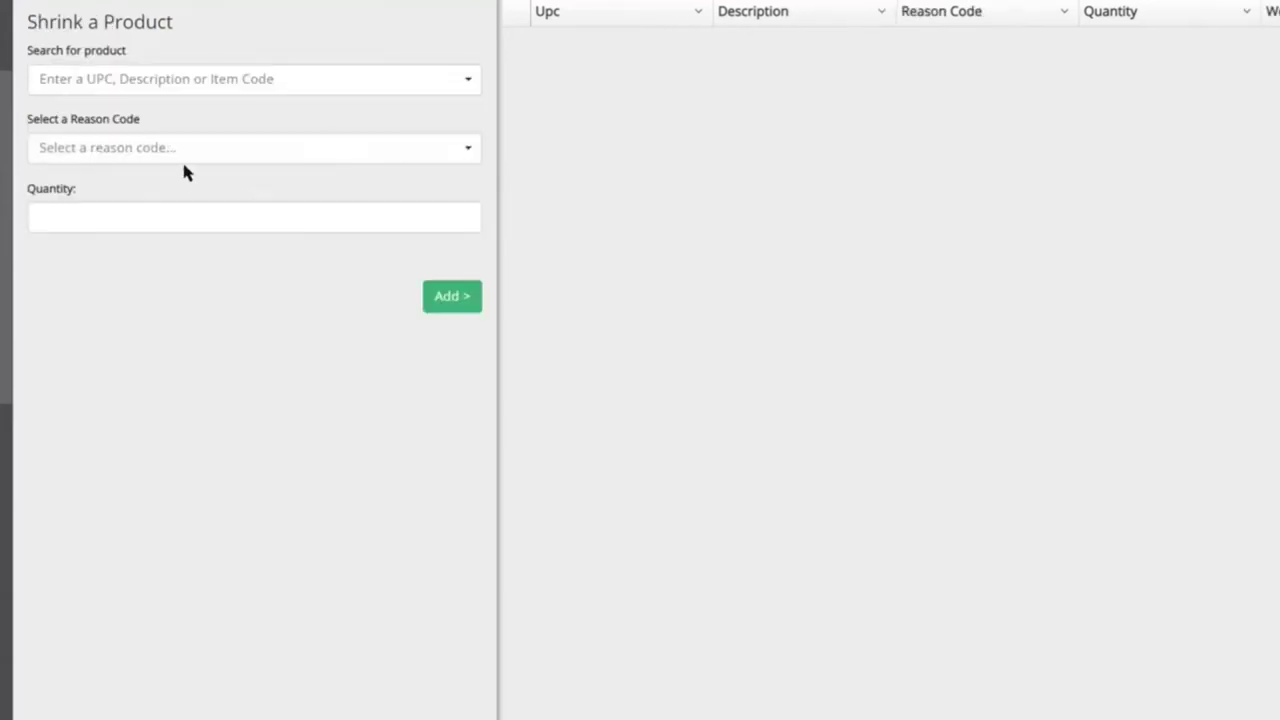
left_click(218, 148)
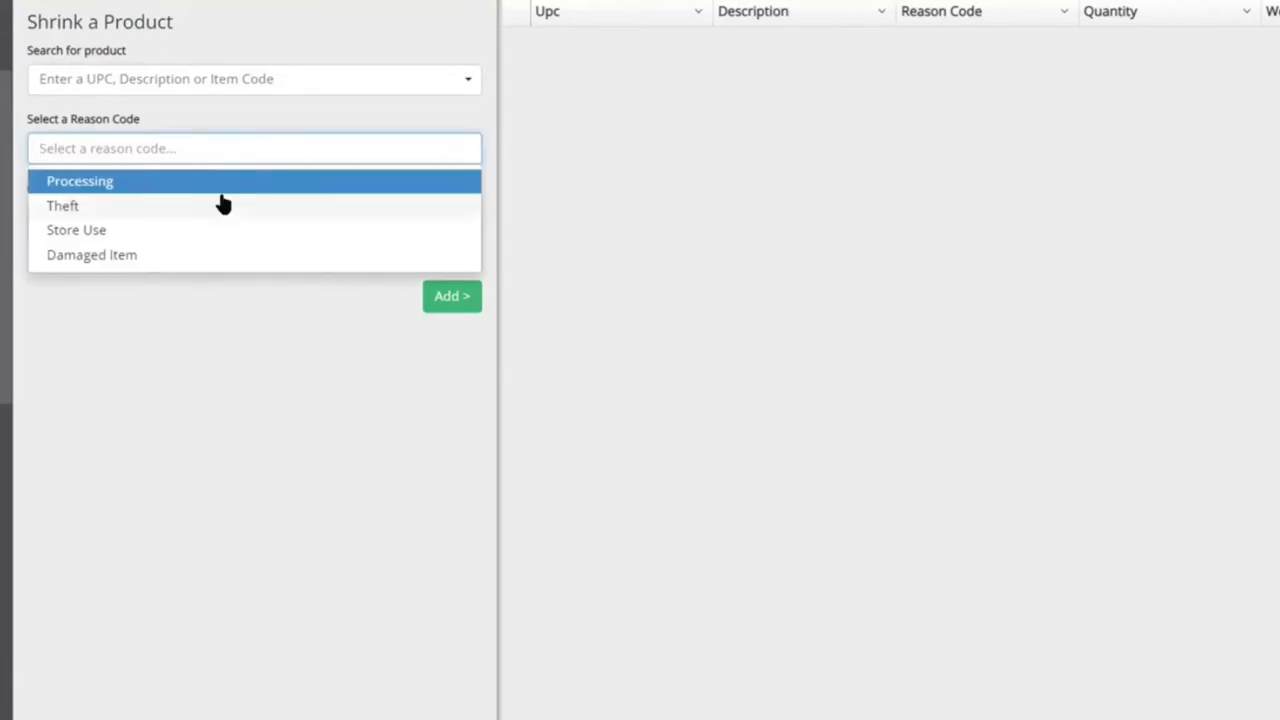
left_click(172, 88)
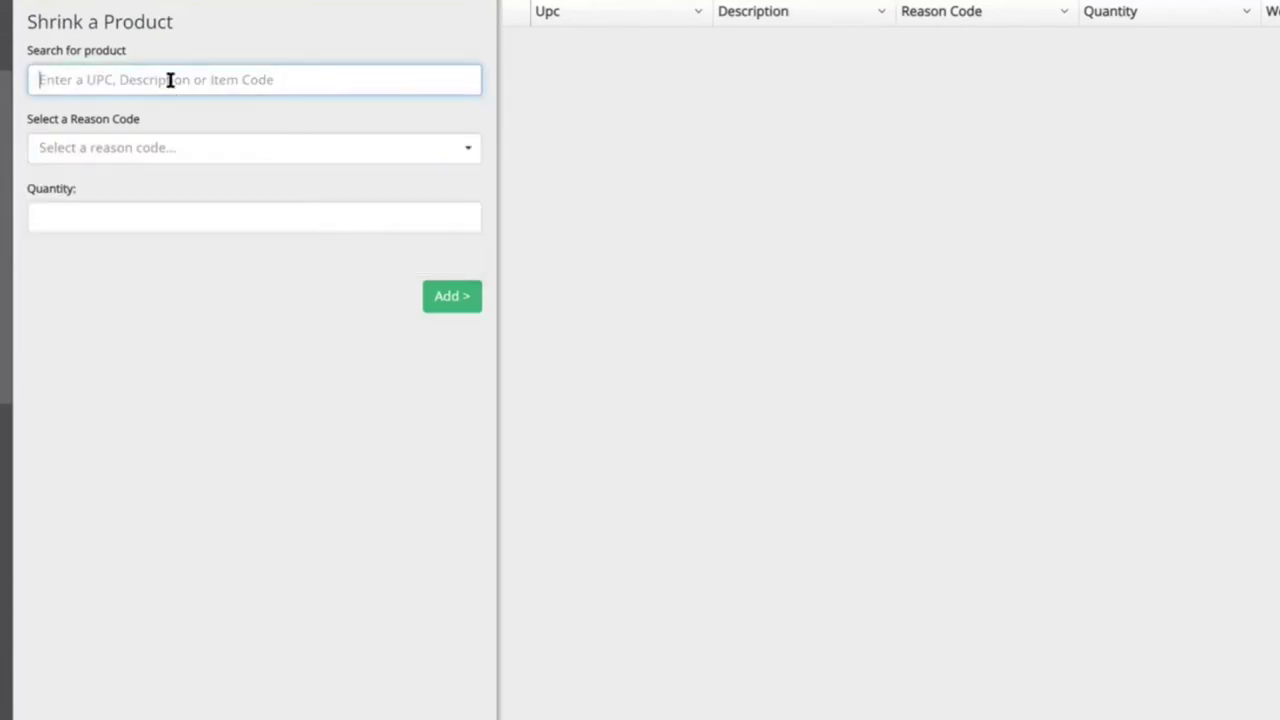
type("6")
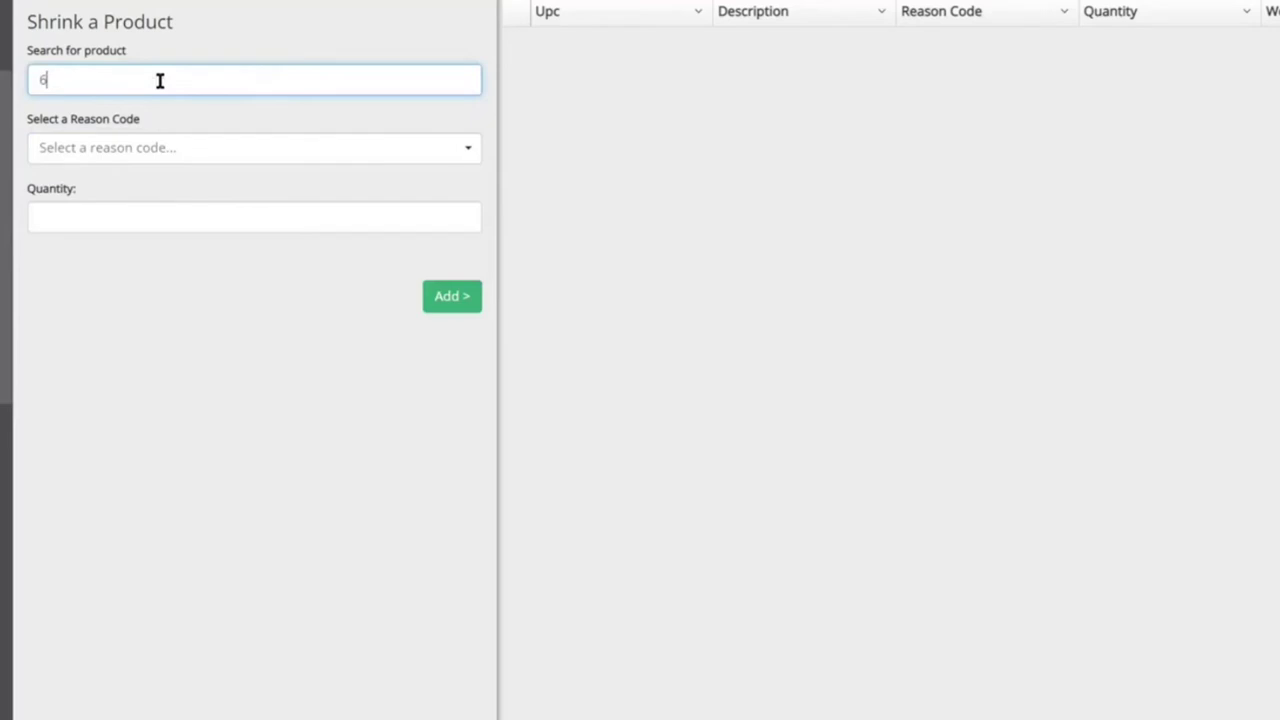
left_click(140, 182)
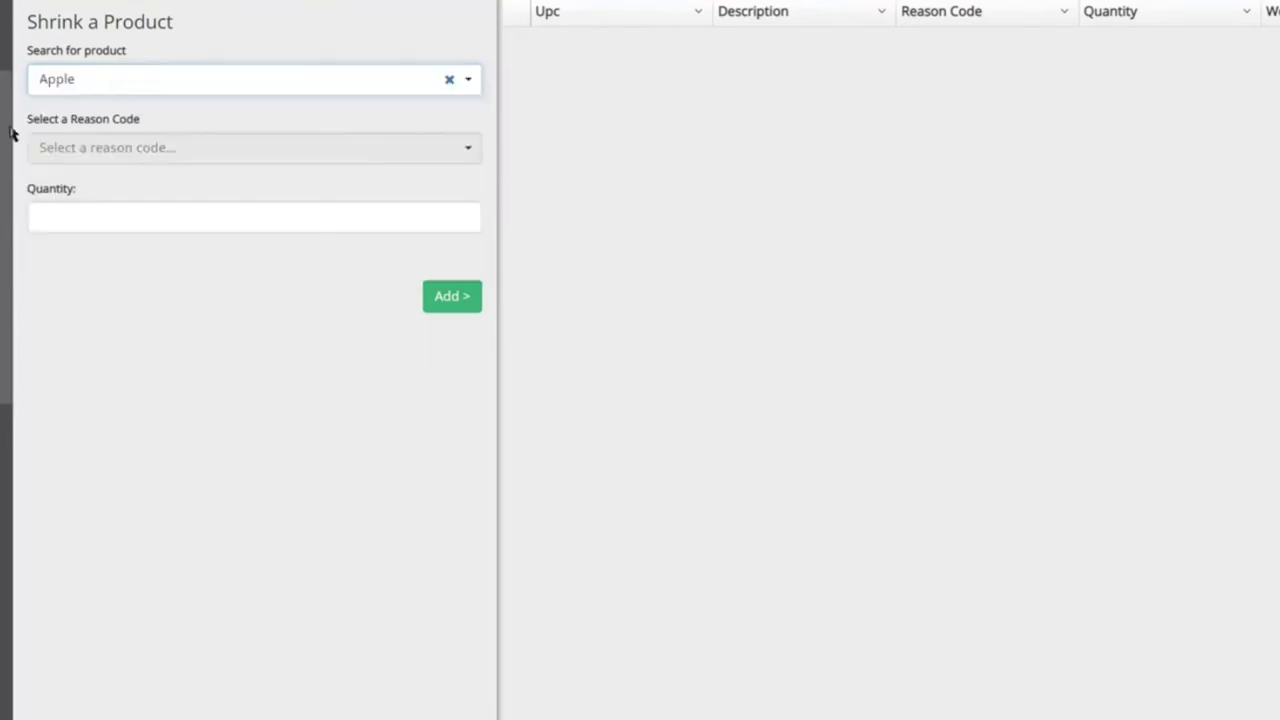
Add the Apple shrink entry with reason code Damaged Item and an amount of 2 lbs
left_click(137, 150)
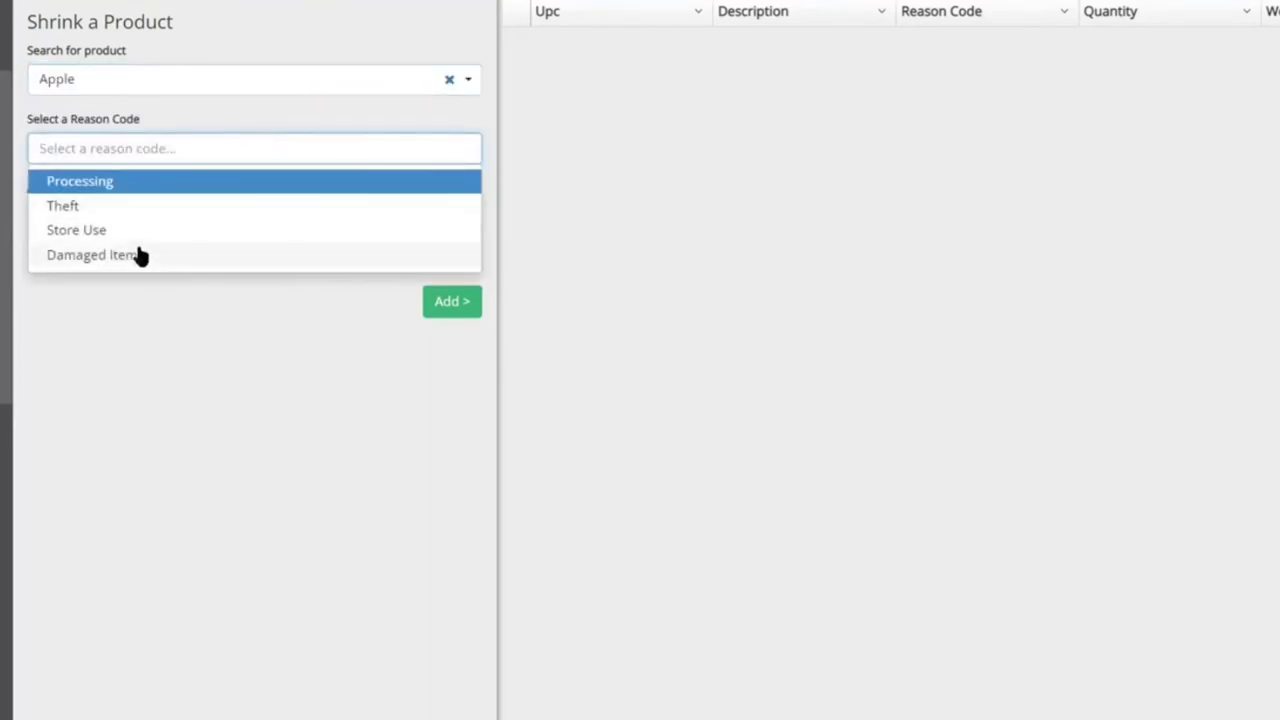
left_click(137, 254)
left_click(123, 204)
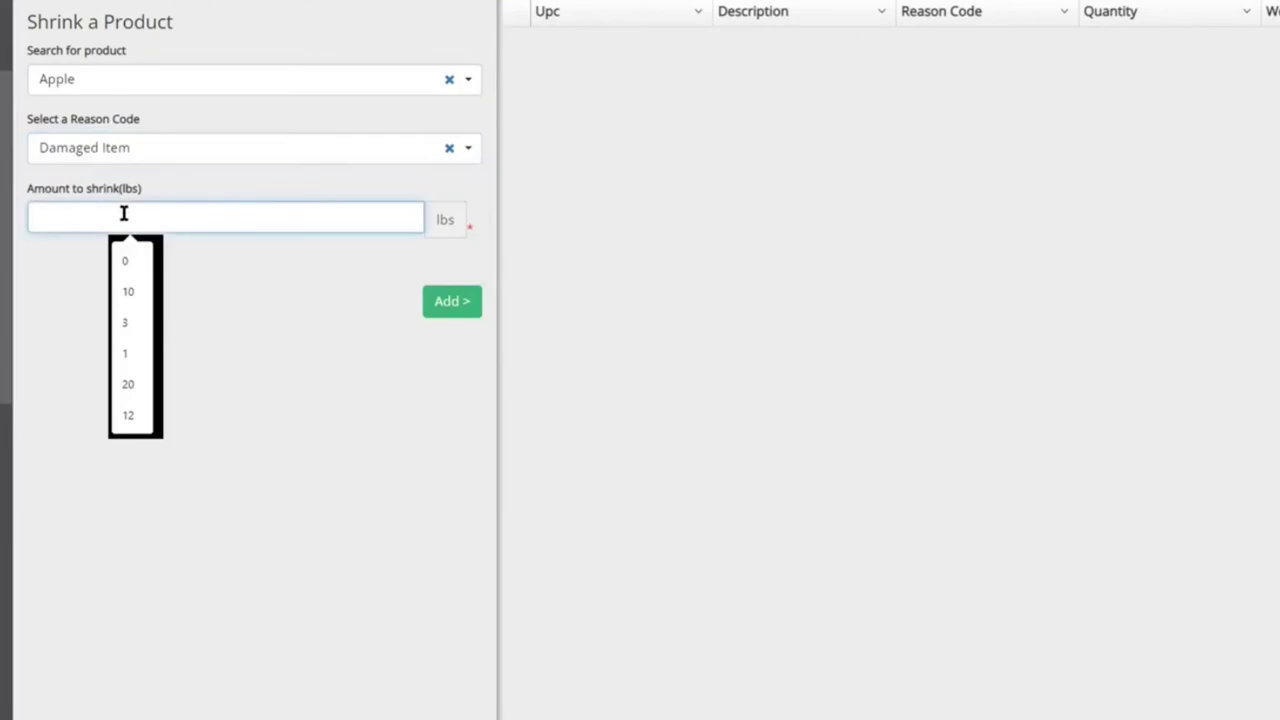
type("2")
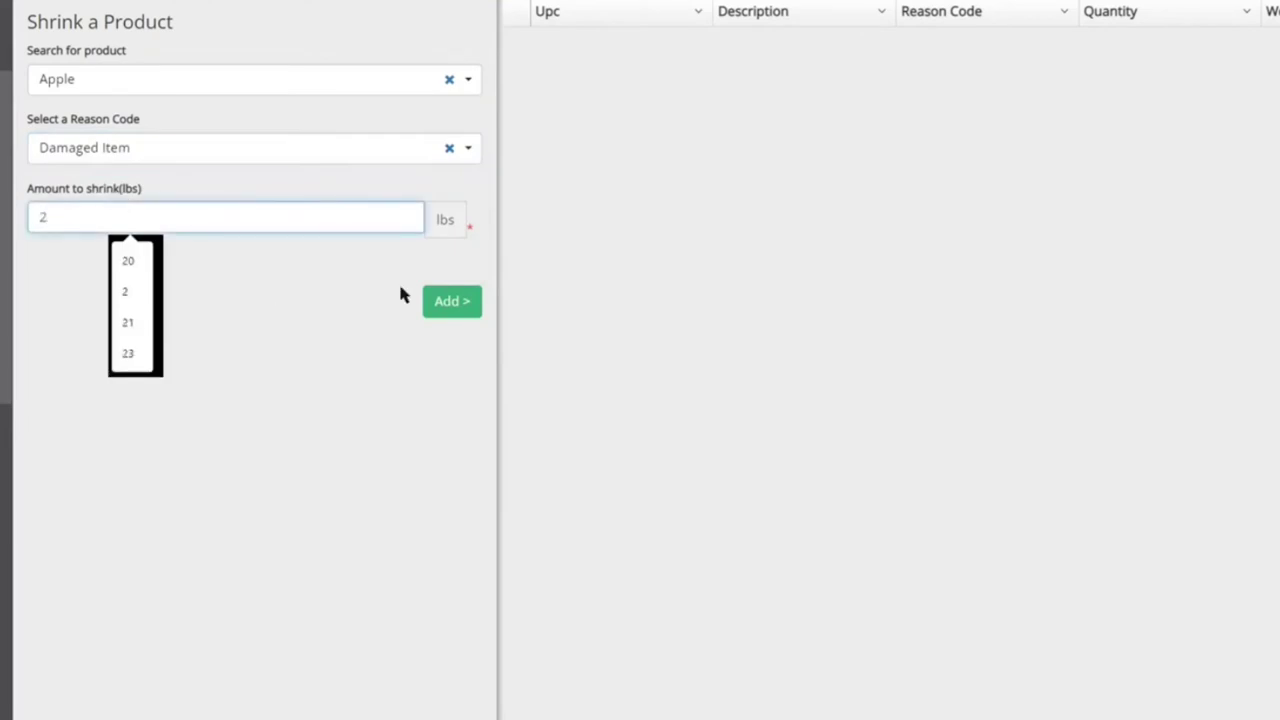
left_click(432, 314)
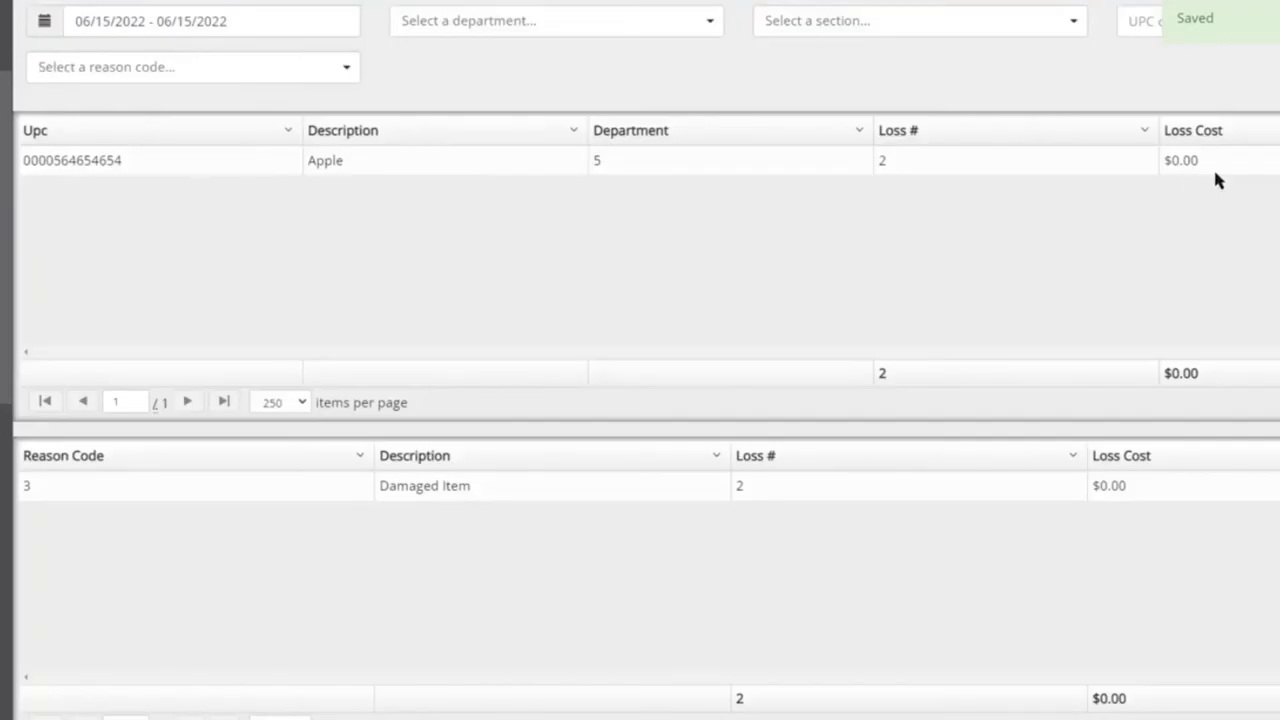
Examine the Apple loss in the shrink report, and the low inventory report's alert levels and vendor filter choices
left_click_drag(1211, 177, 20, 160)
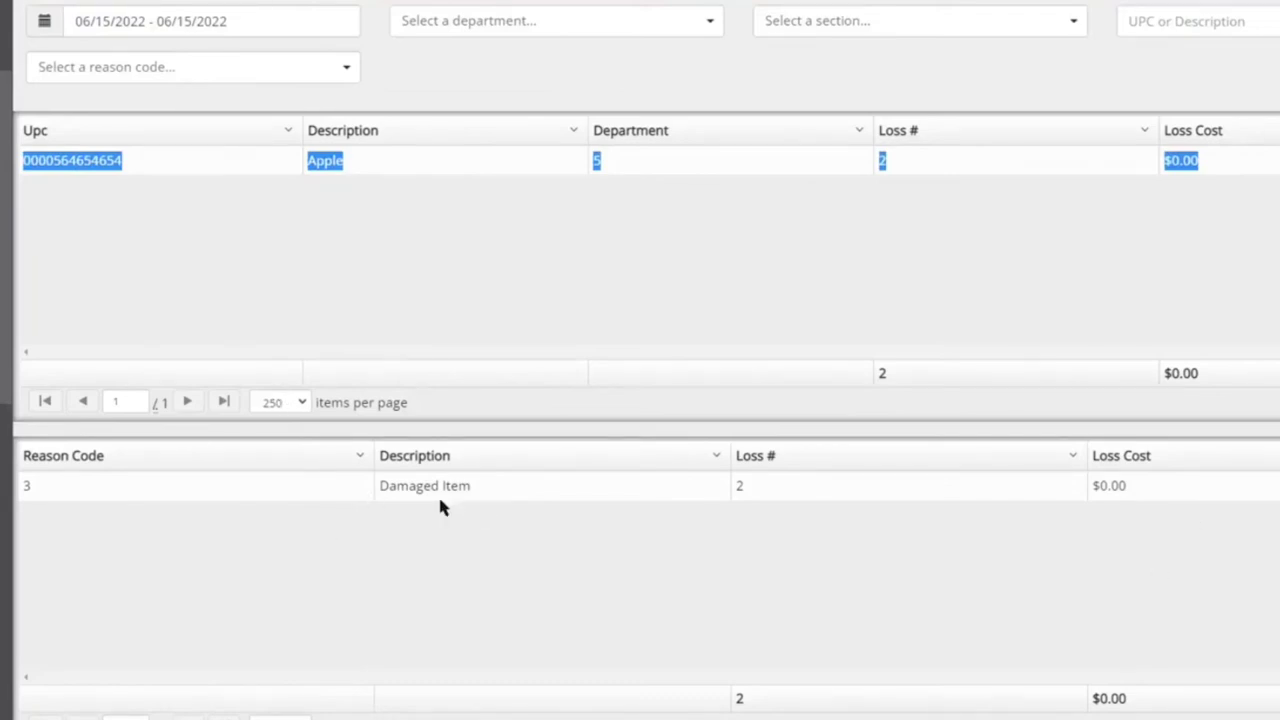
left_click(510, 55)
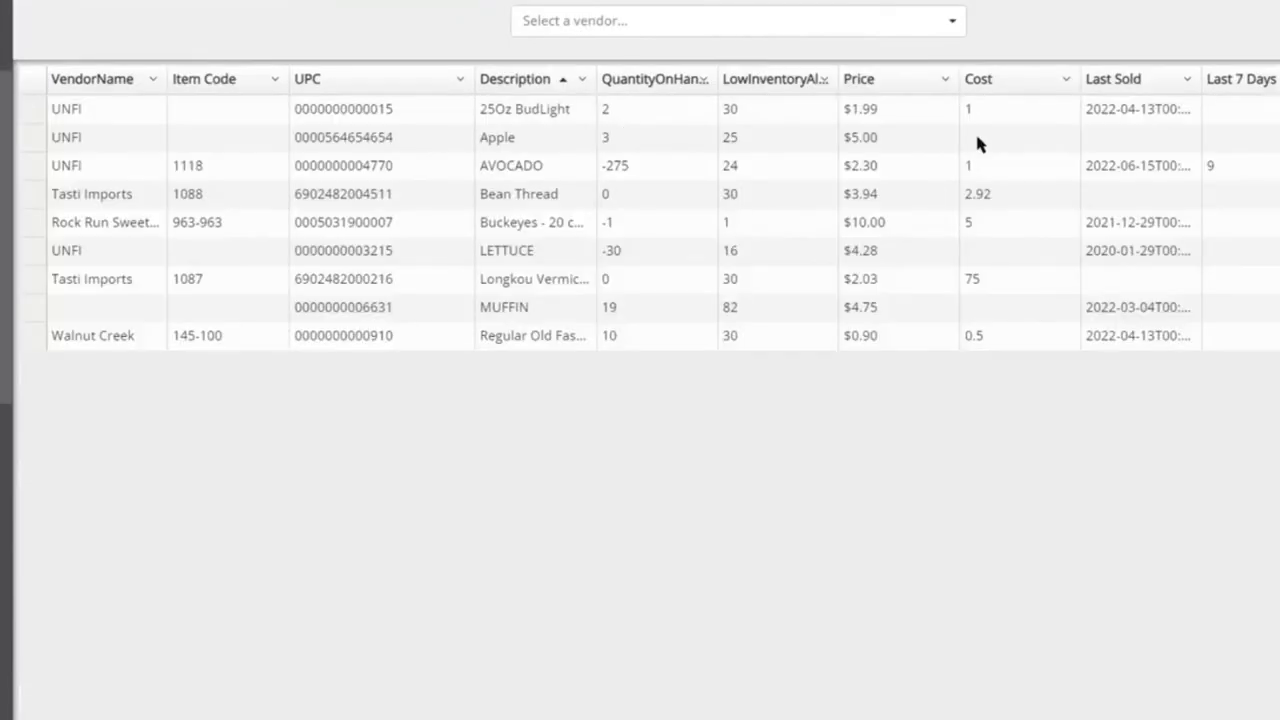
left_click_drag(734, 104, 750, 335)
left_click(750, 335)
left_click_drag(735, 113, 743, 133)
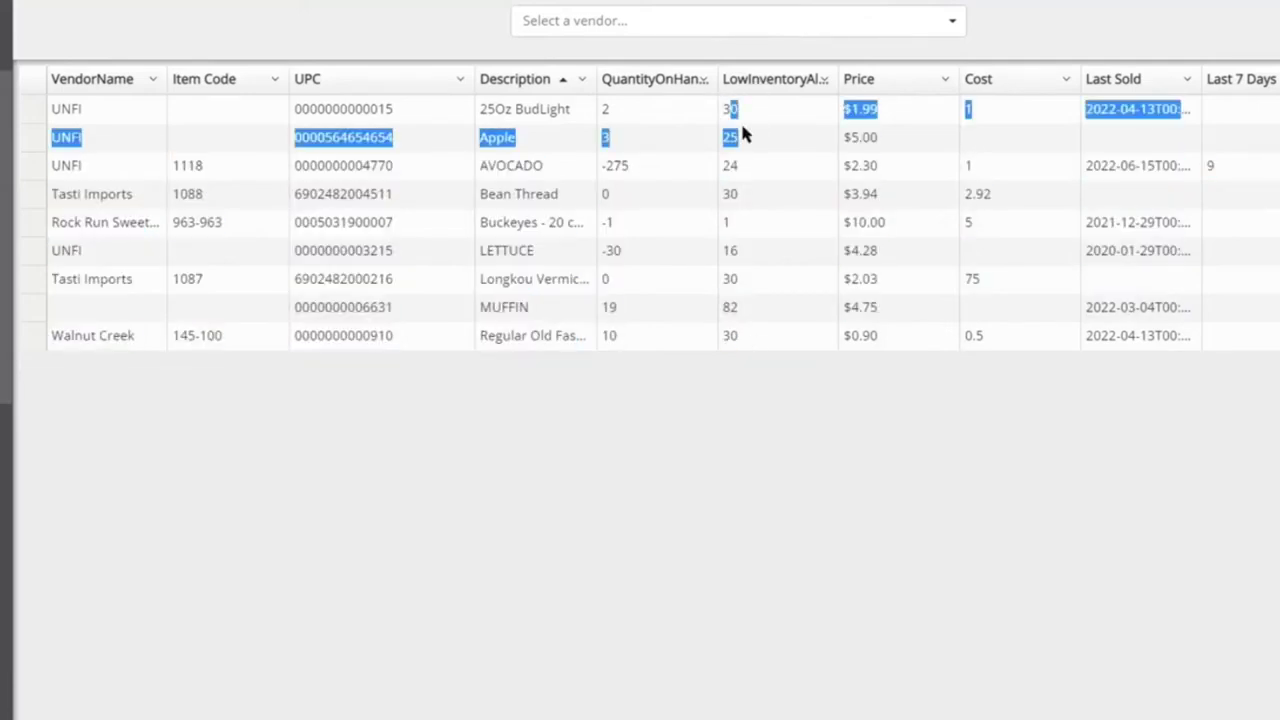
left_click(572, 510)
left_click(639, 35)
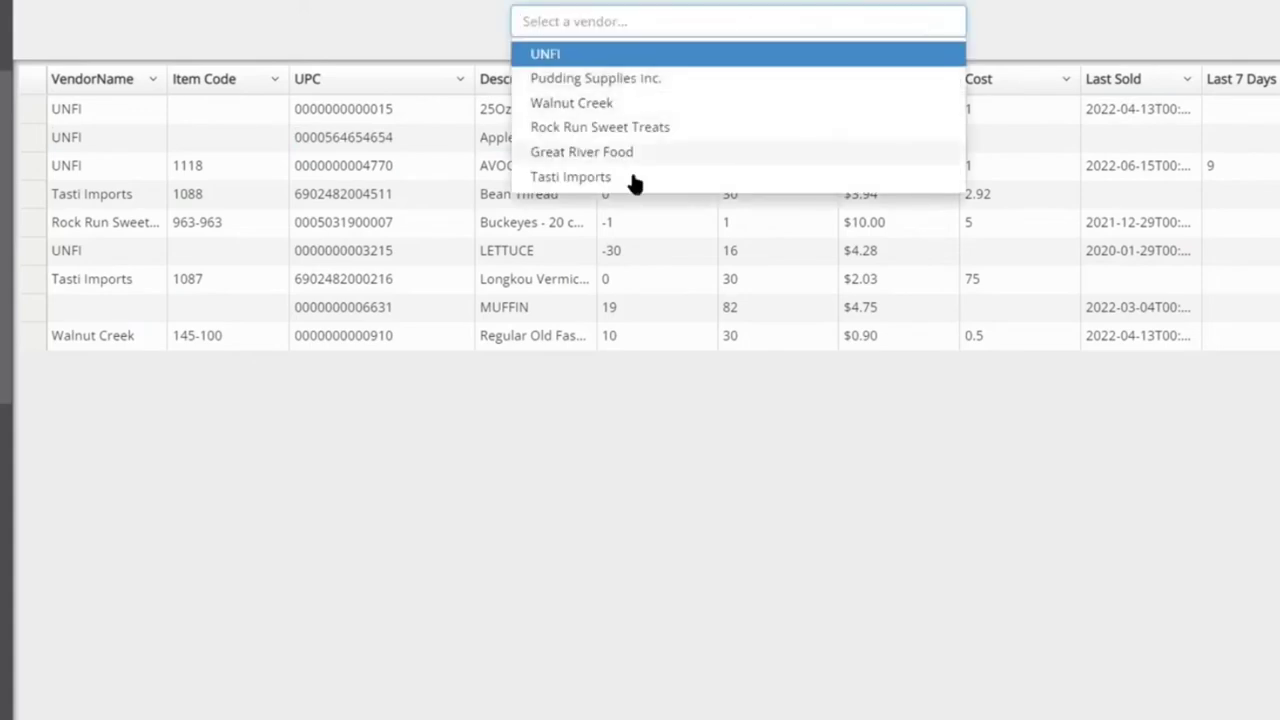
left_click(1208, 50)
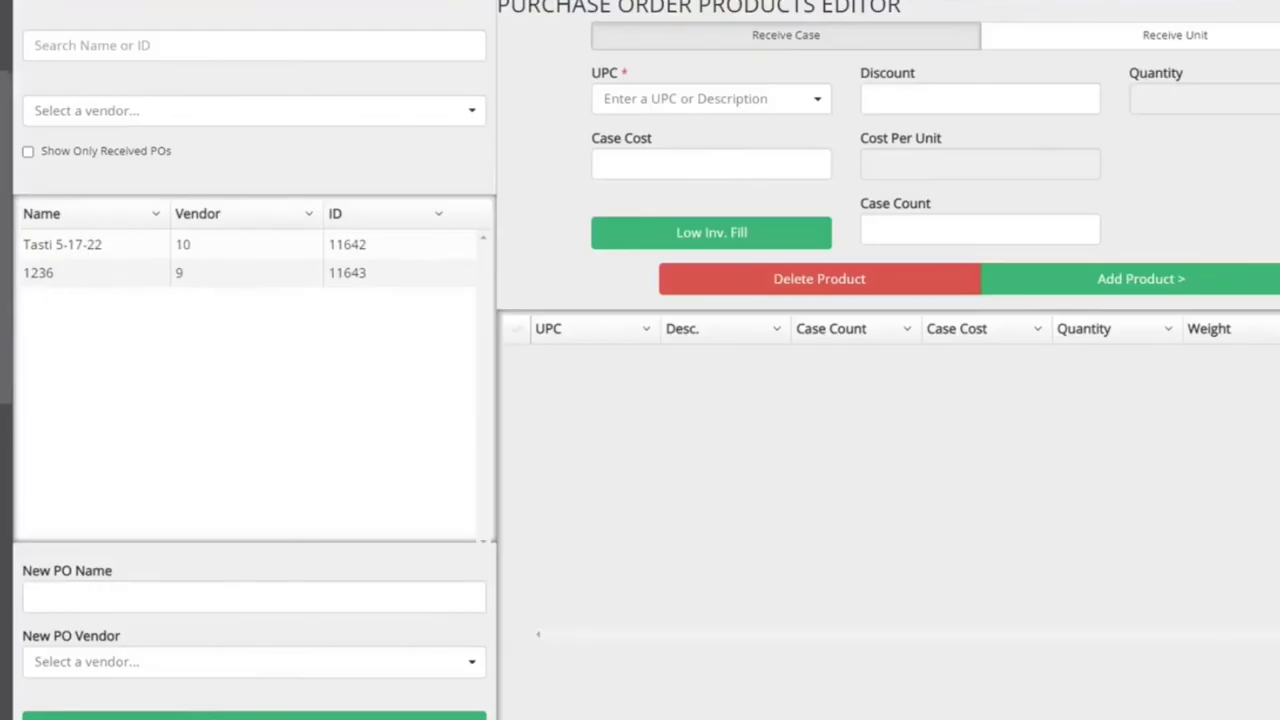
Filter the purchase order list by vendor UNFI
left_click(154, 115)
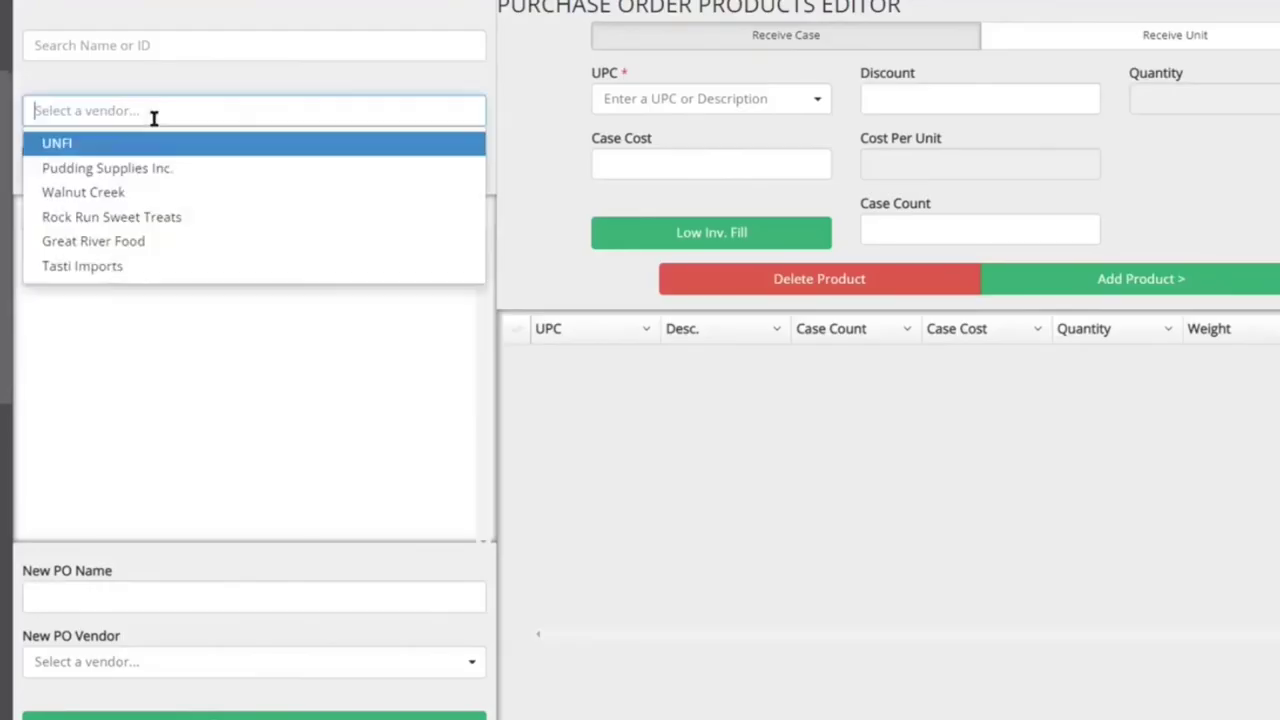
left_click(163, 149)
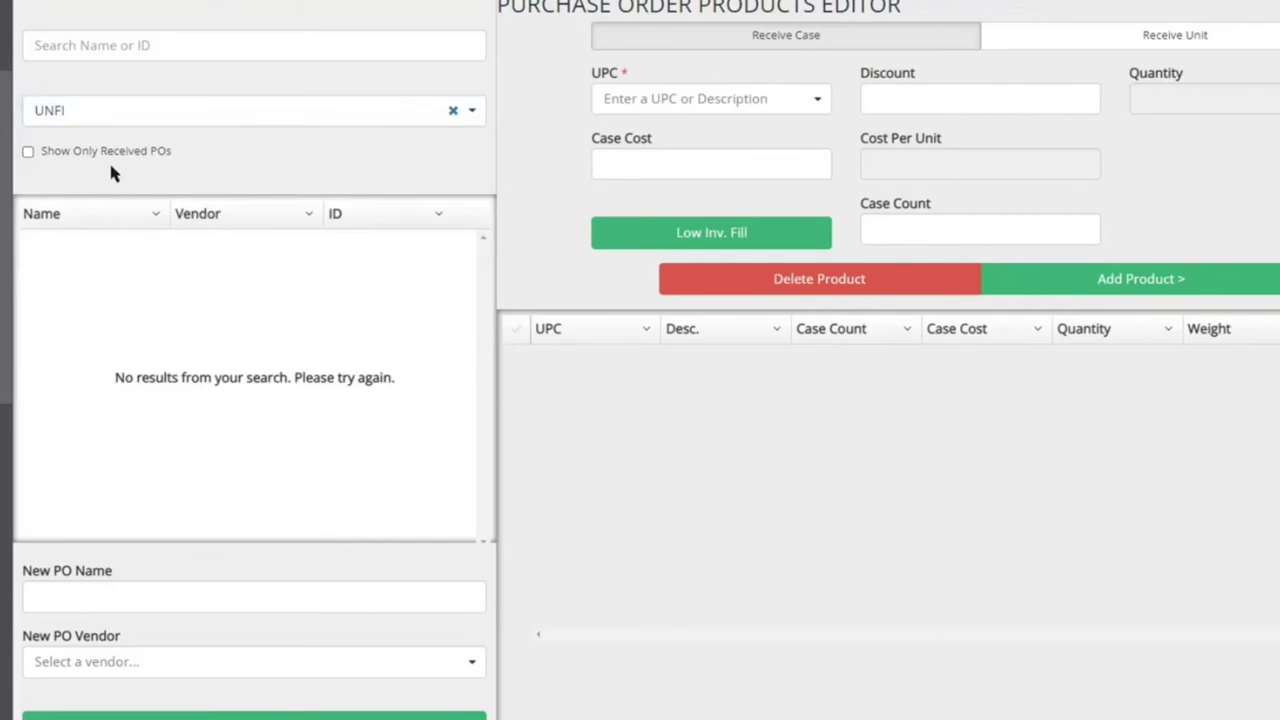
Create a purchase order named New PO Name for vendor UNFI and fill it with low-inventory products
left_click(125, 596)
type("Ne")
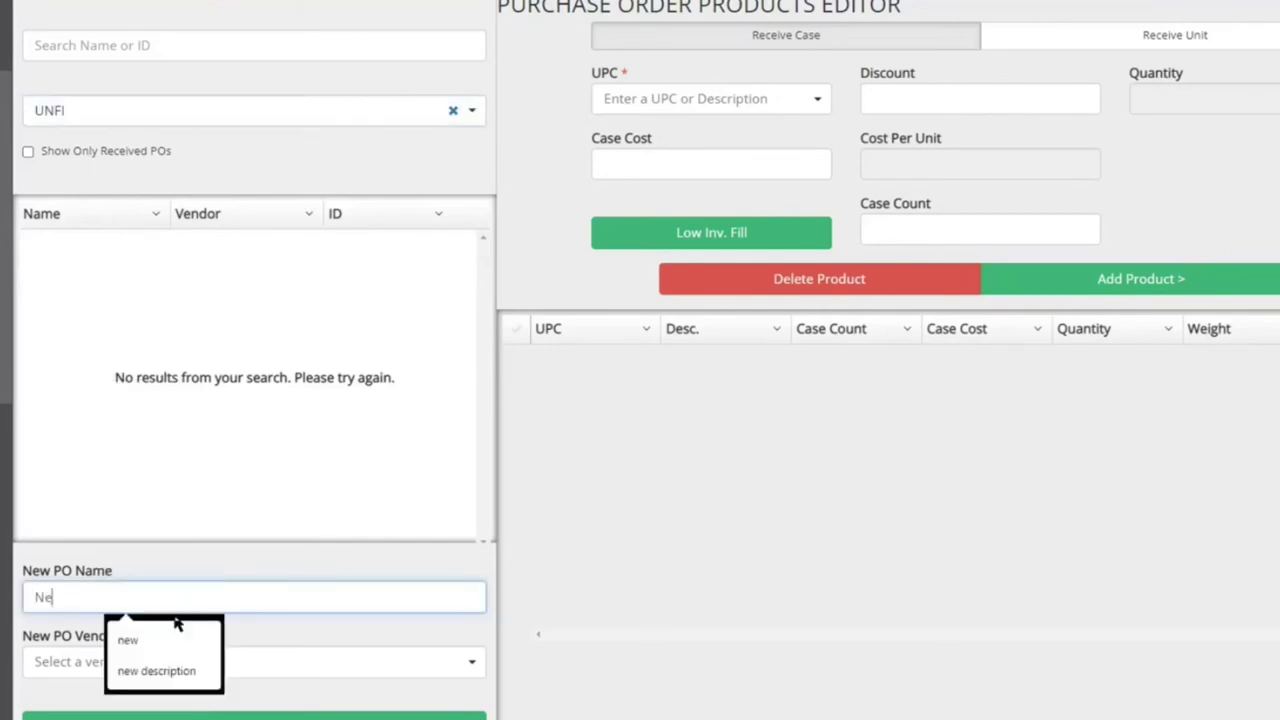
type("w PO Name")
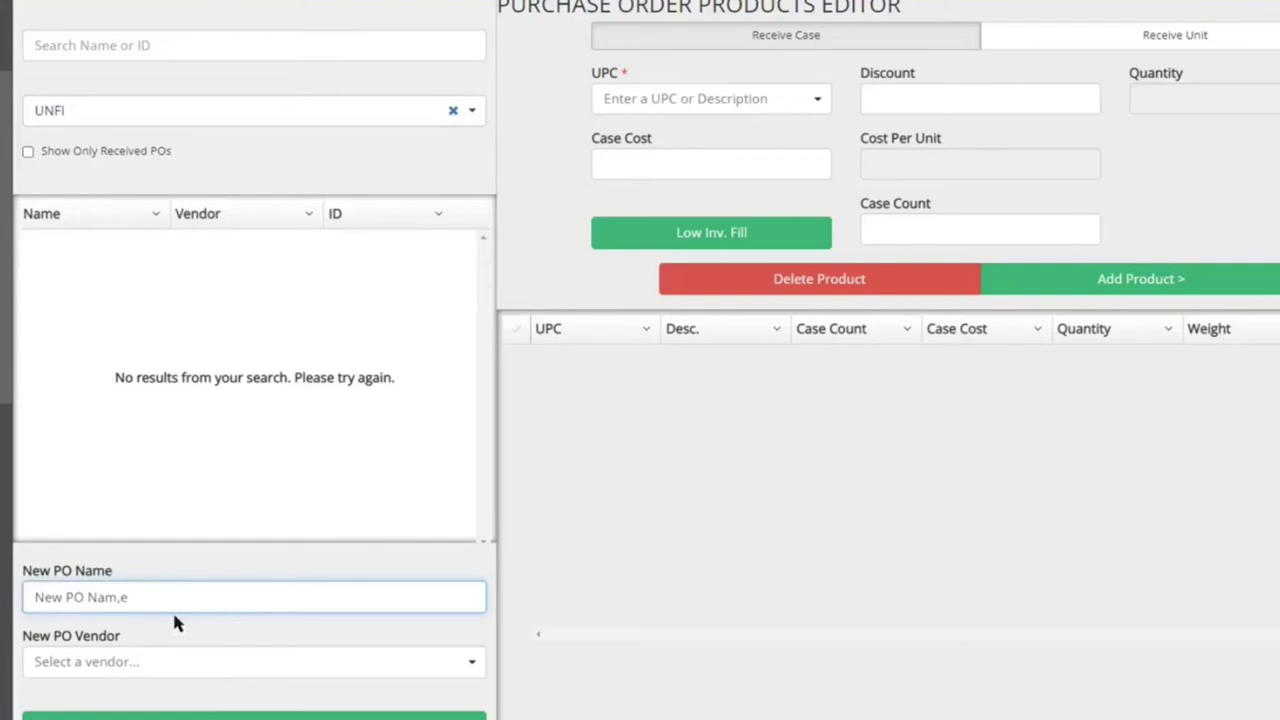
left_click(163, 659)
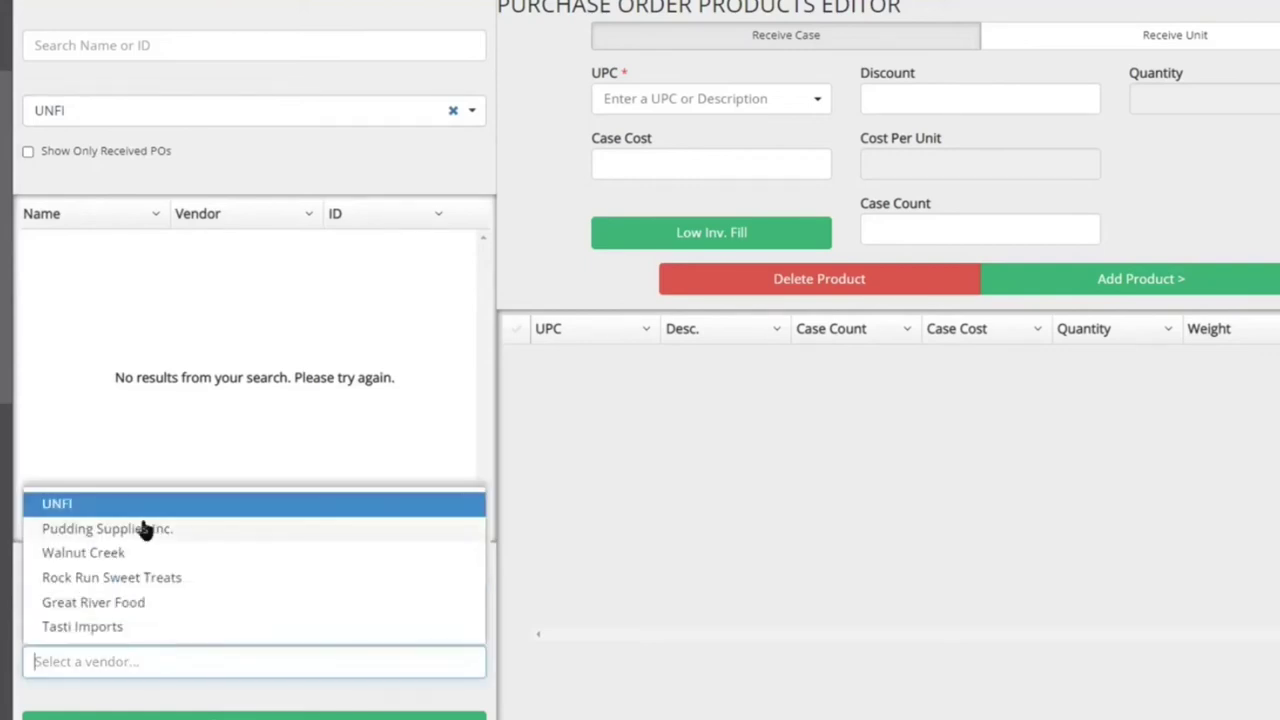
left_click(145, 508)
left_click(128, 715)
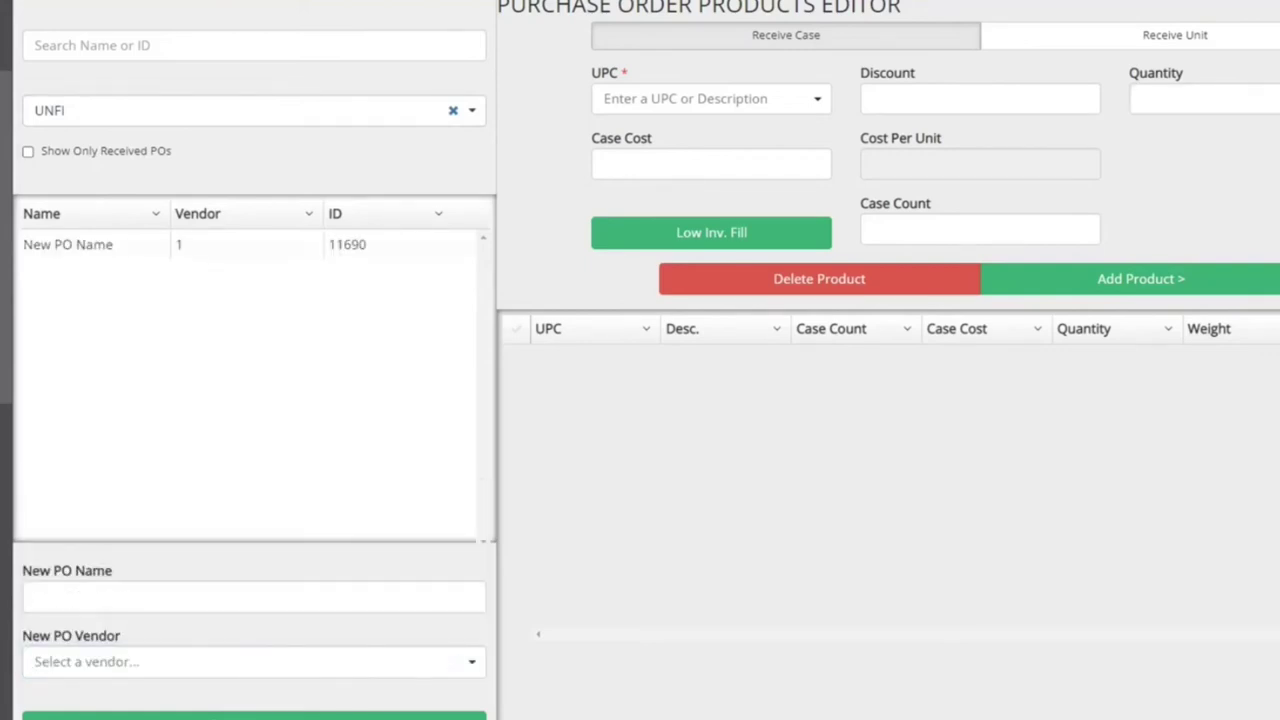
left_click(729, 235)
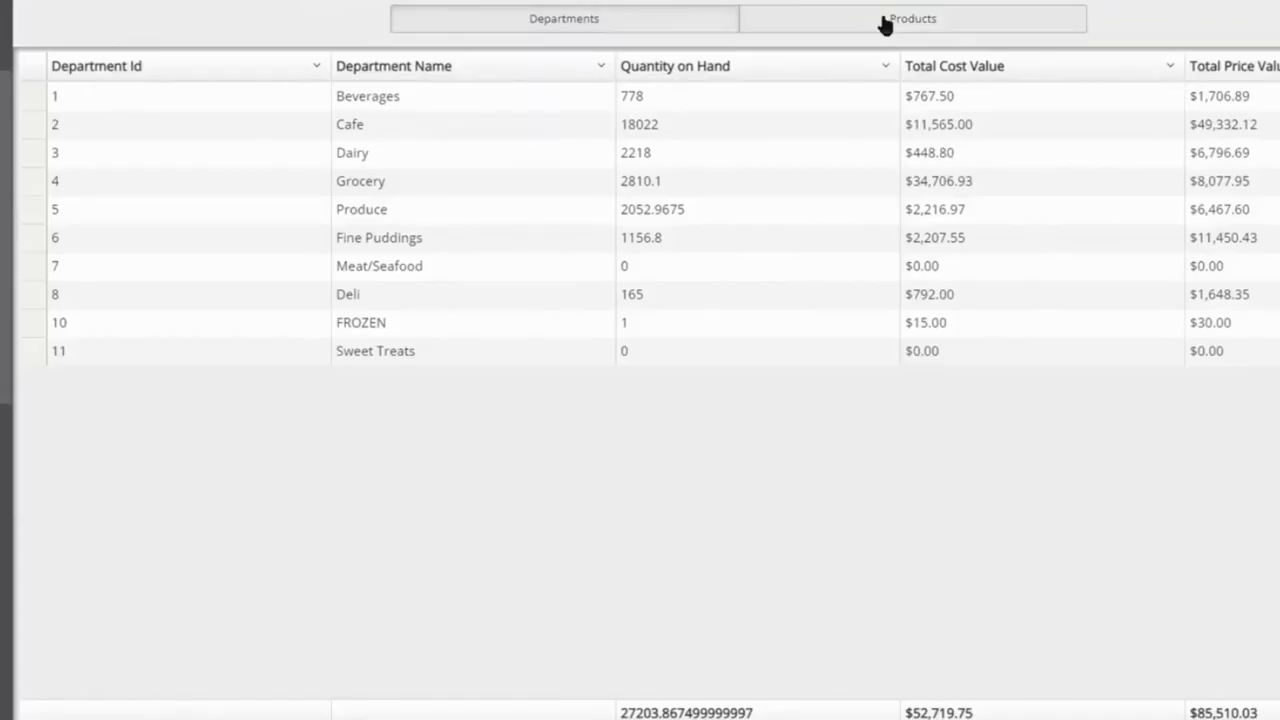
Examine the Beverages department's quantity on hand and total cost value in the inventory value report
left_click(885, 22)
double_click(640, 95)
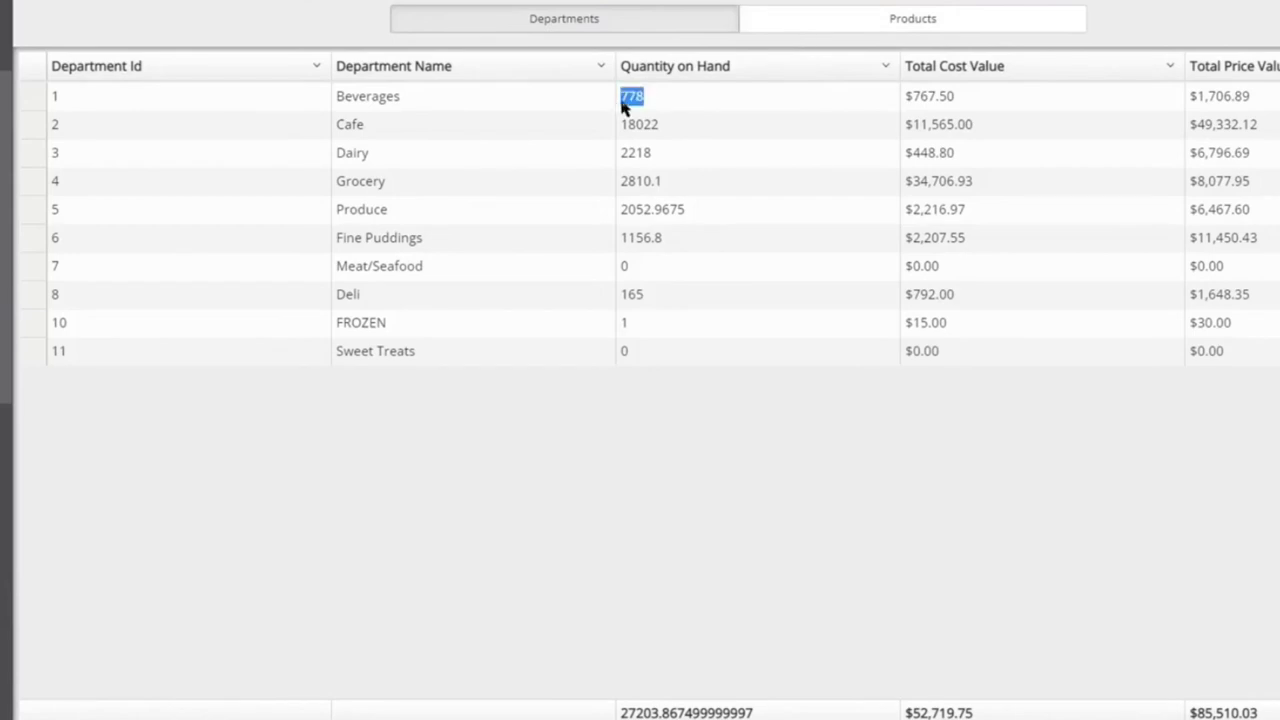
left_click_drag(958, 98, 903, 95)
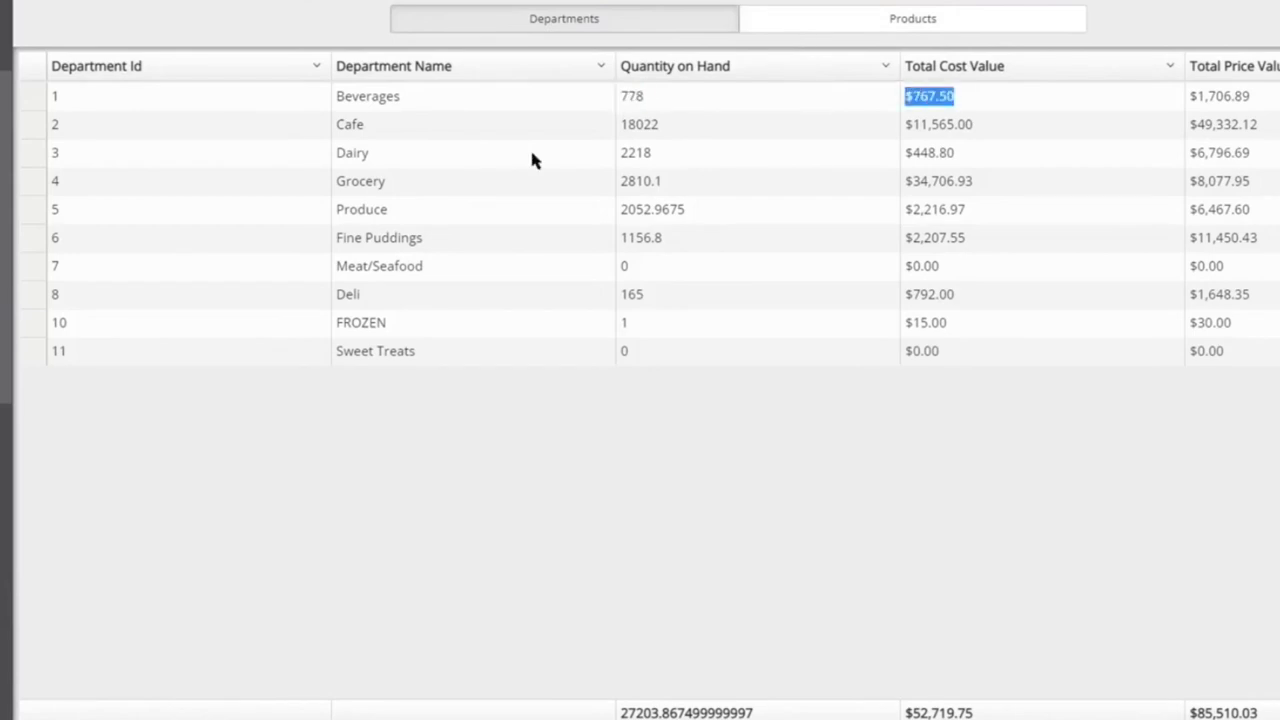
Switch the inventory value report to individual products and examine their quantities on hand and total values
left_click(903, 16)
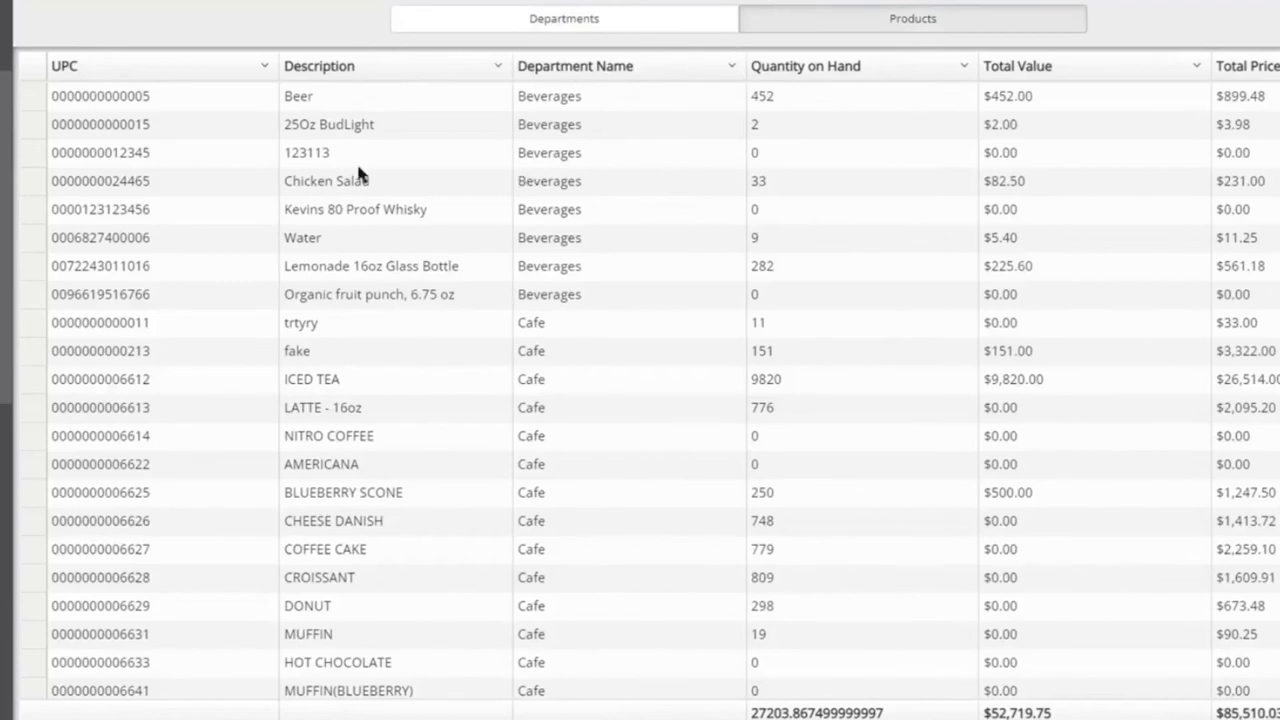
scroll(400, 180, "down", 5)
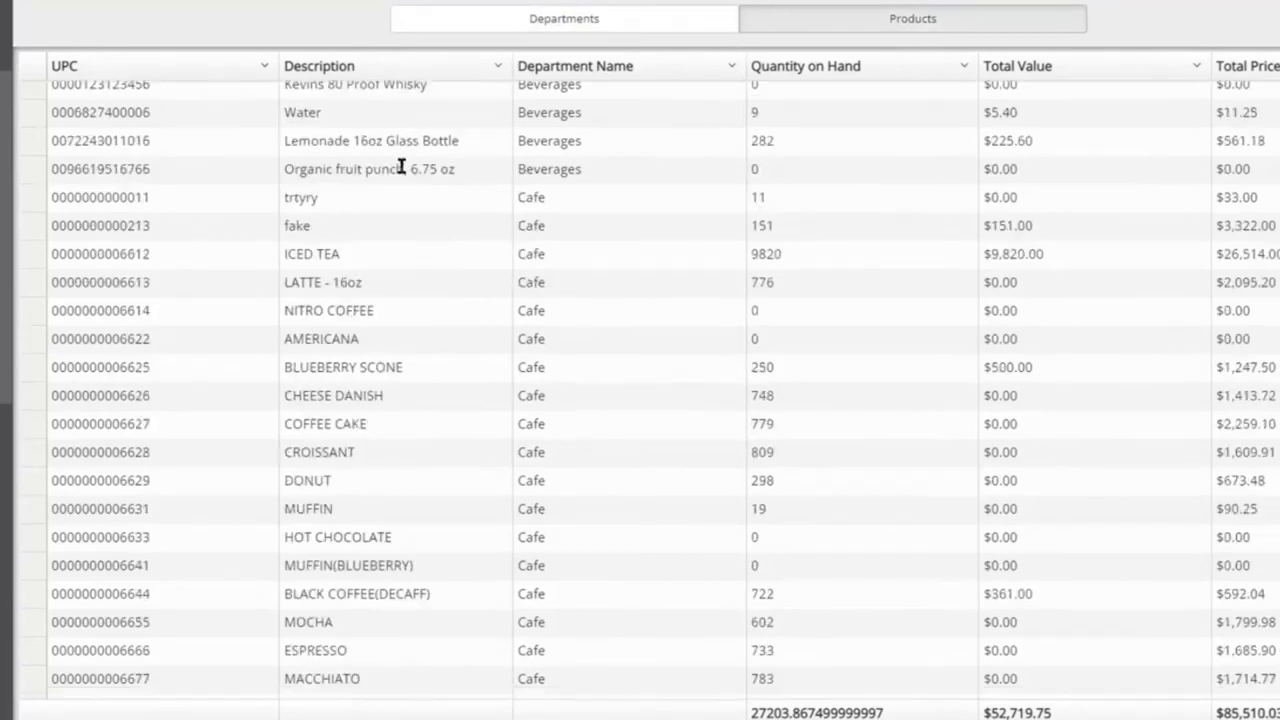
scroll(401, 122, "down", 5)
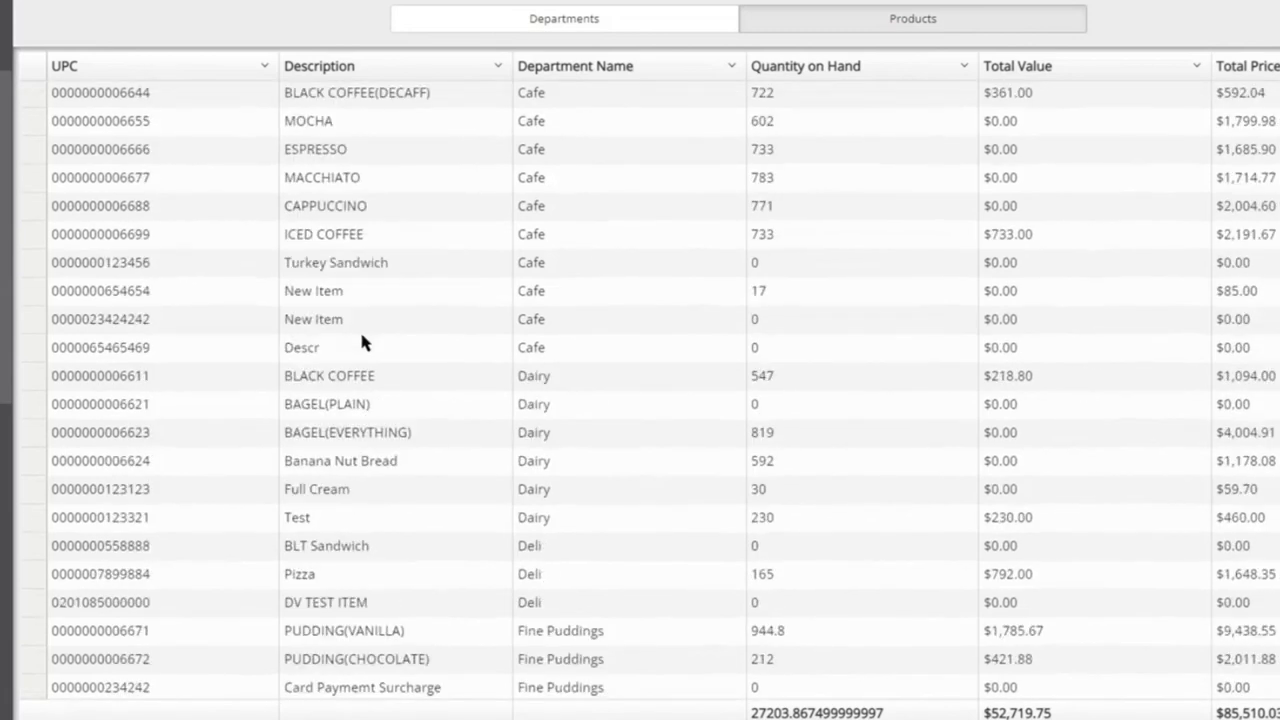
scroll(331, 190, "down", 7)
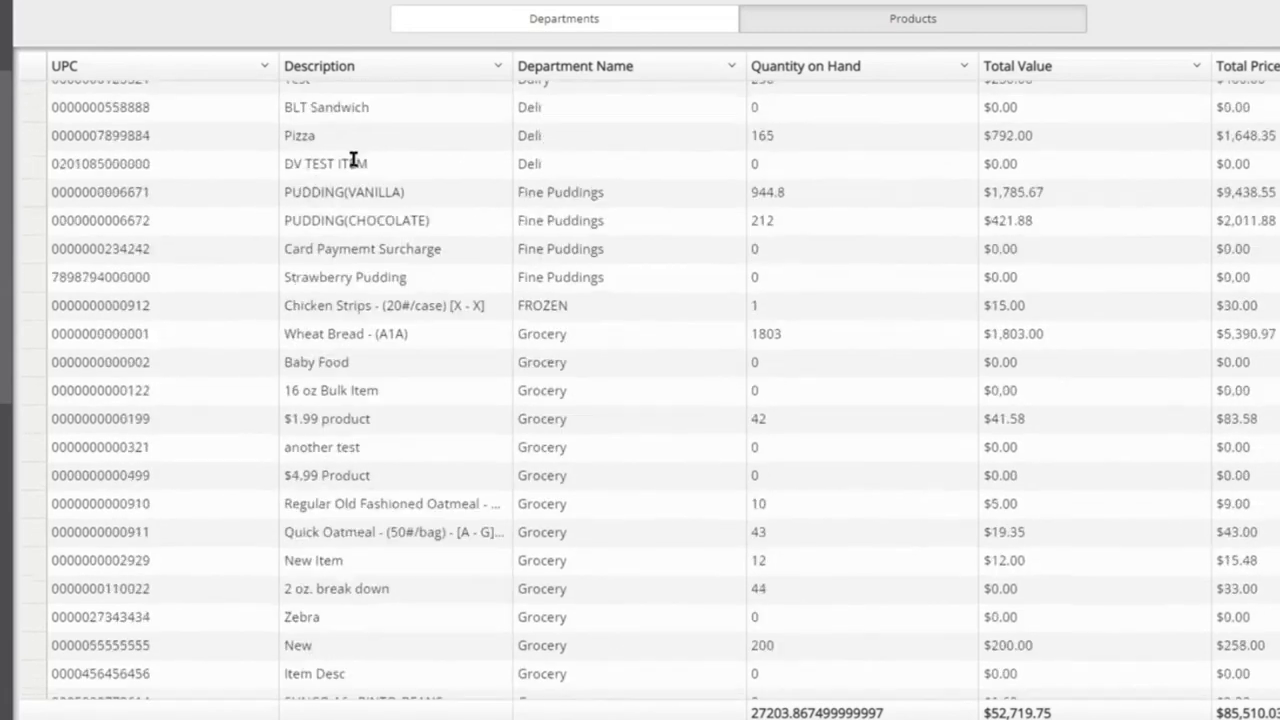
scroll(430, 310, "up", 4)
scroll(440, 350, "down", 5)
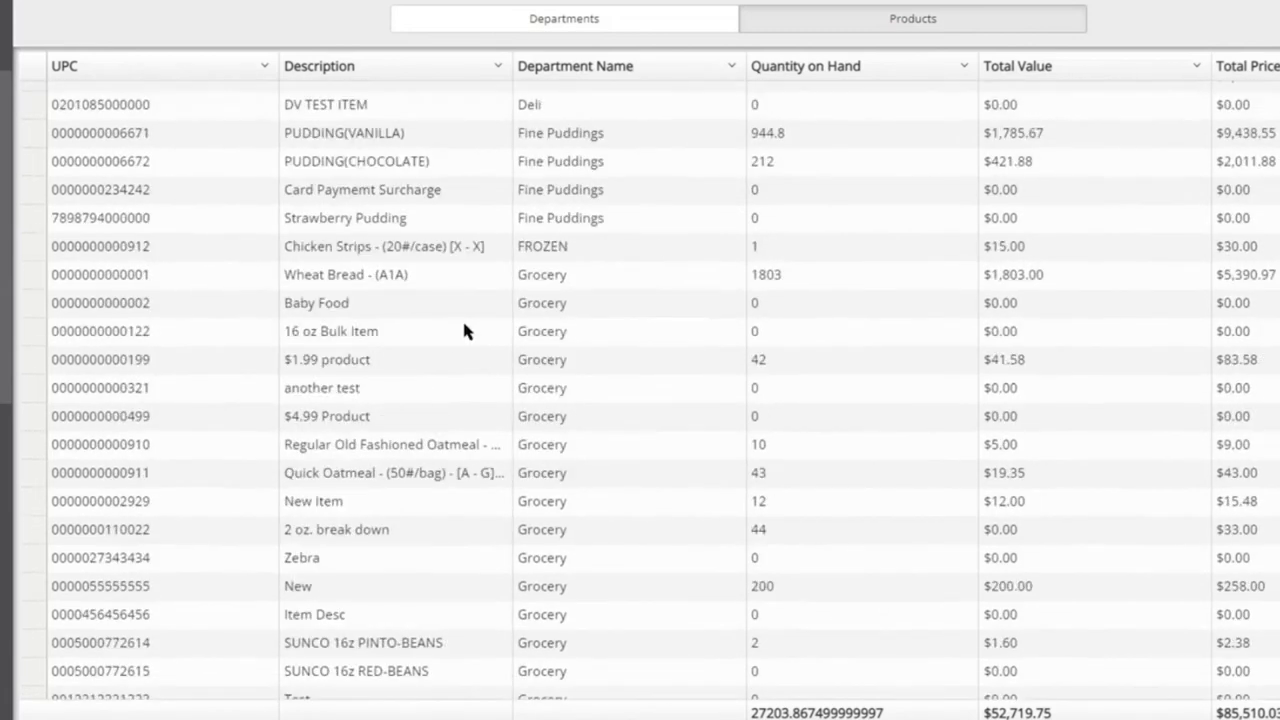
left_click_drag(760, 289, 801, 322)
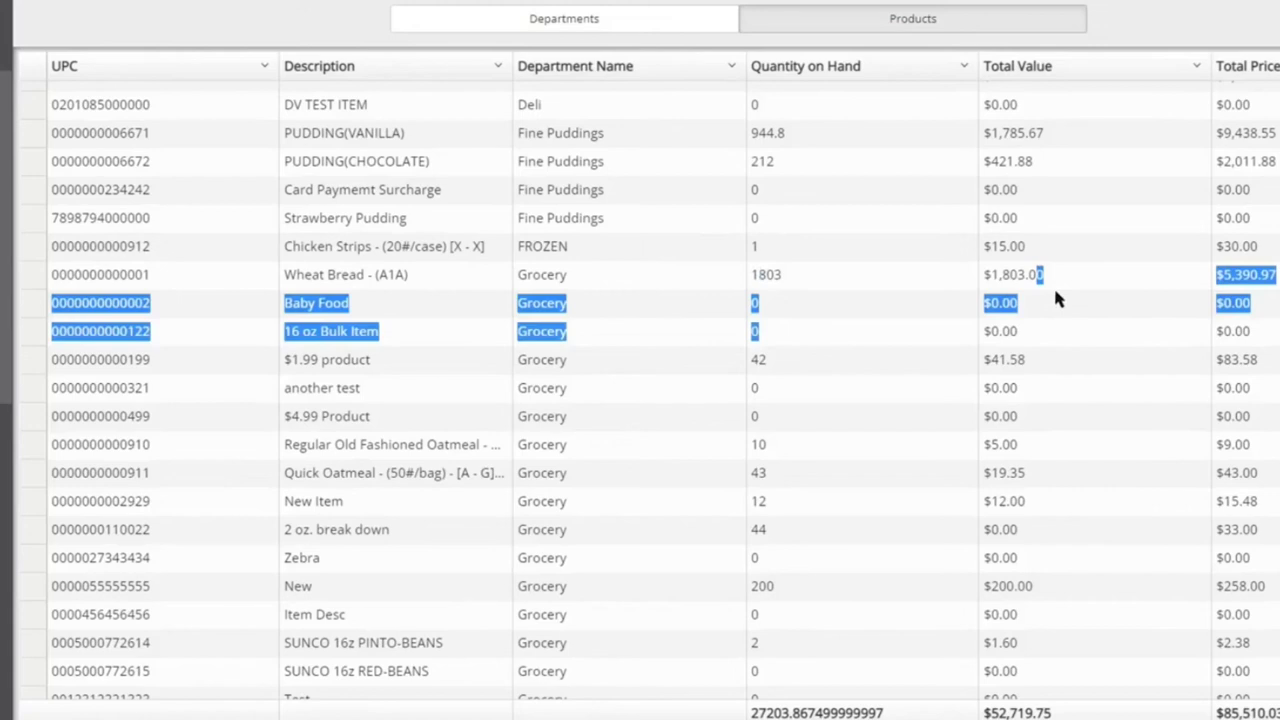
left_click(1014, 294)
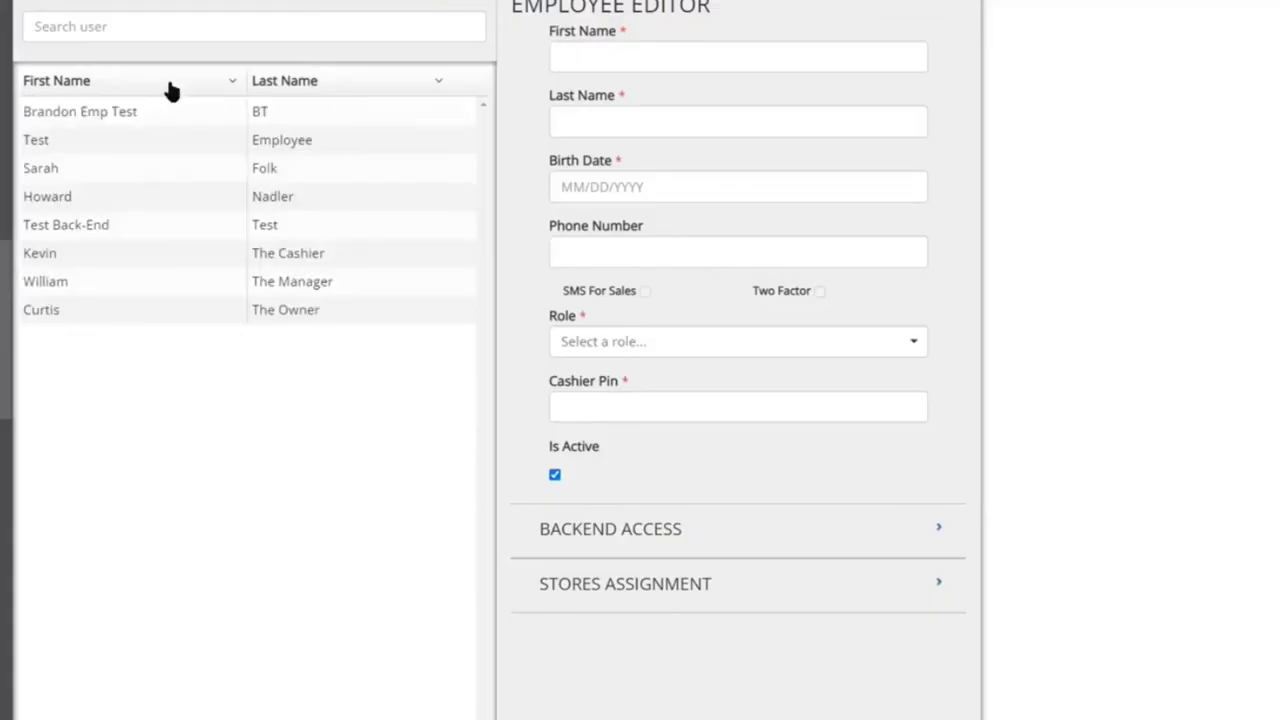
Look through the employee list, and examine the front-end permissions of the Employee and Cashier roles
left_click(165, 111)
left_click(108, 214)
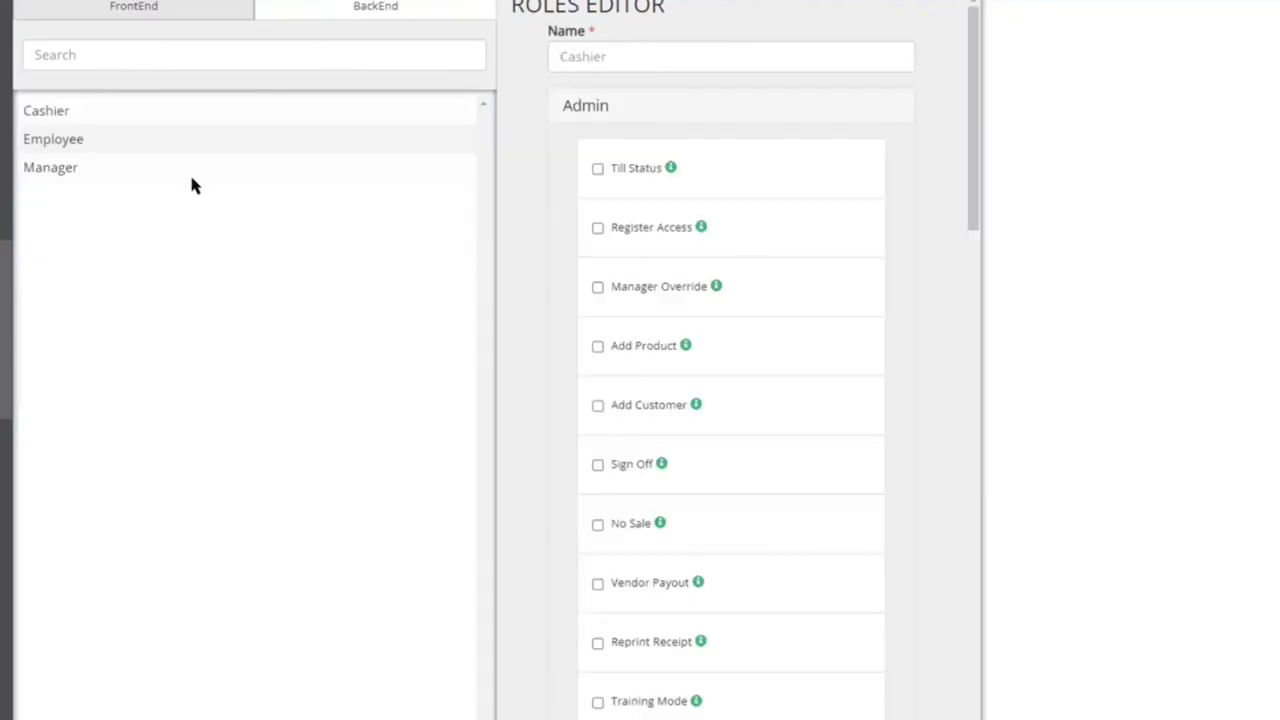
left_click(118, 131)
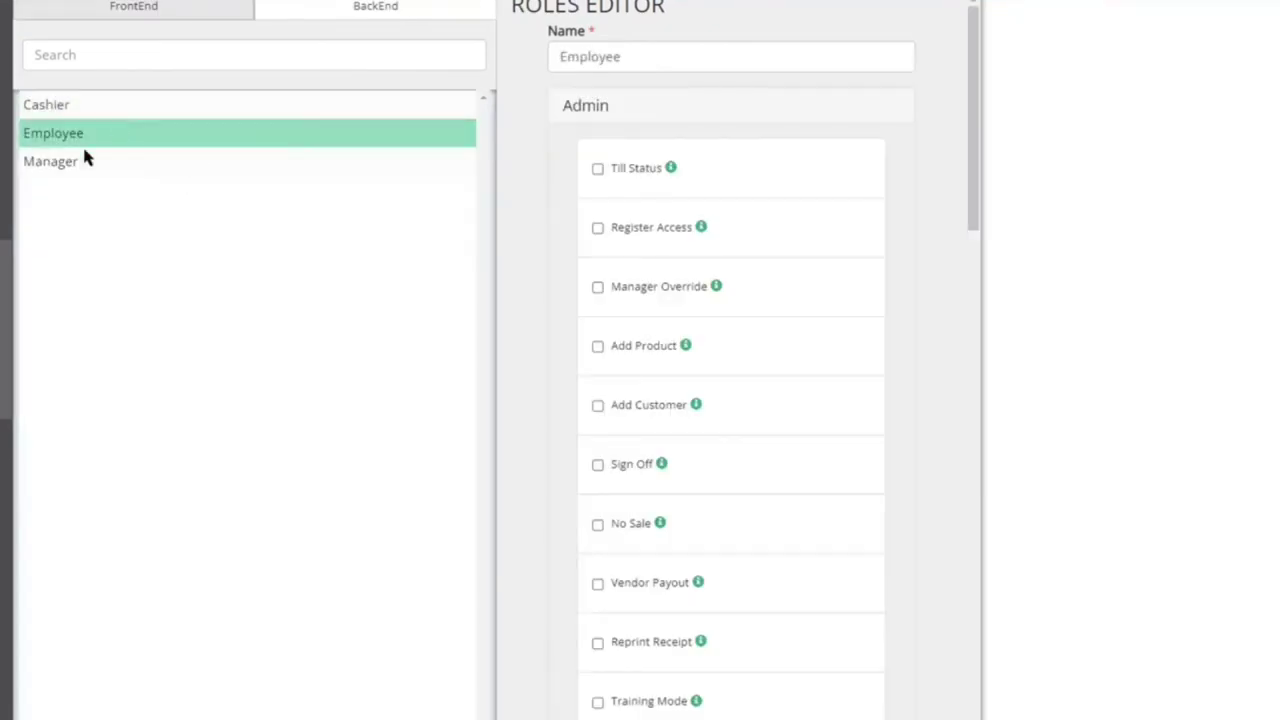
left_click(46, 108)
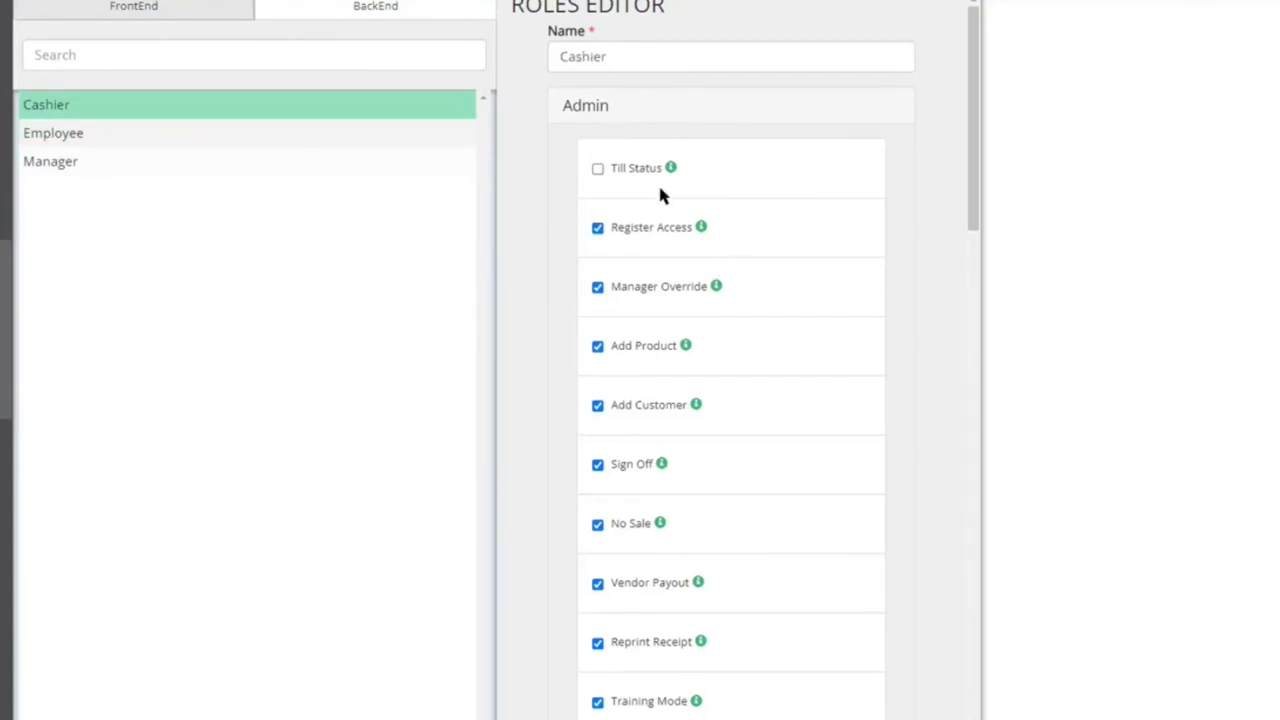
left_click(598, 171)
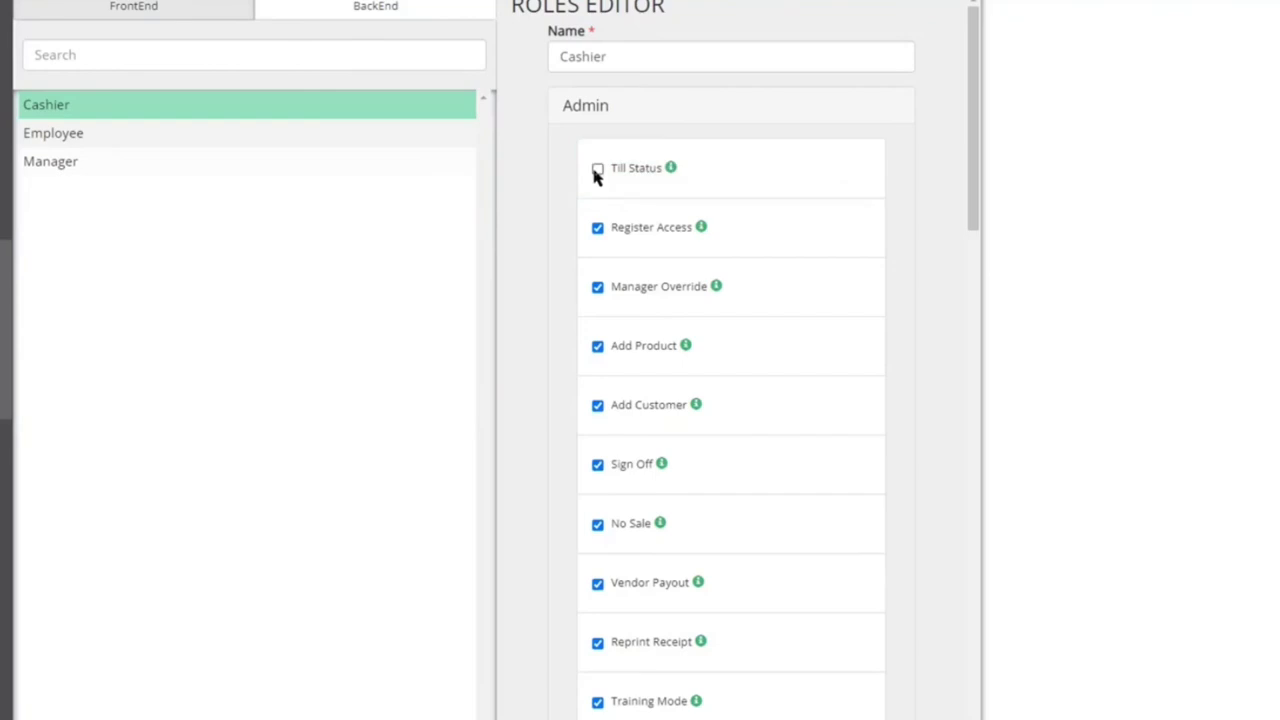
scroll(632, 258, "down", 5)
scroll(619, 249, "down", 2)
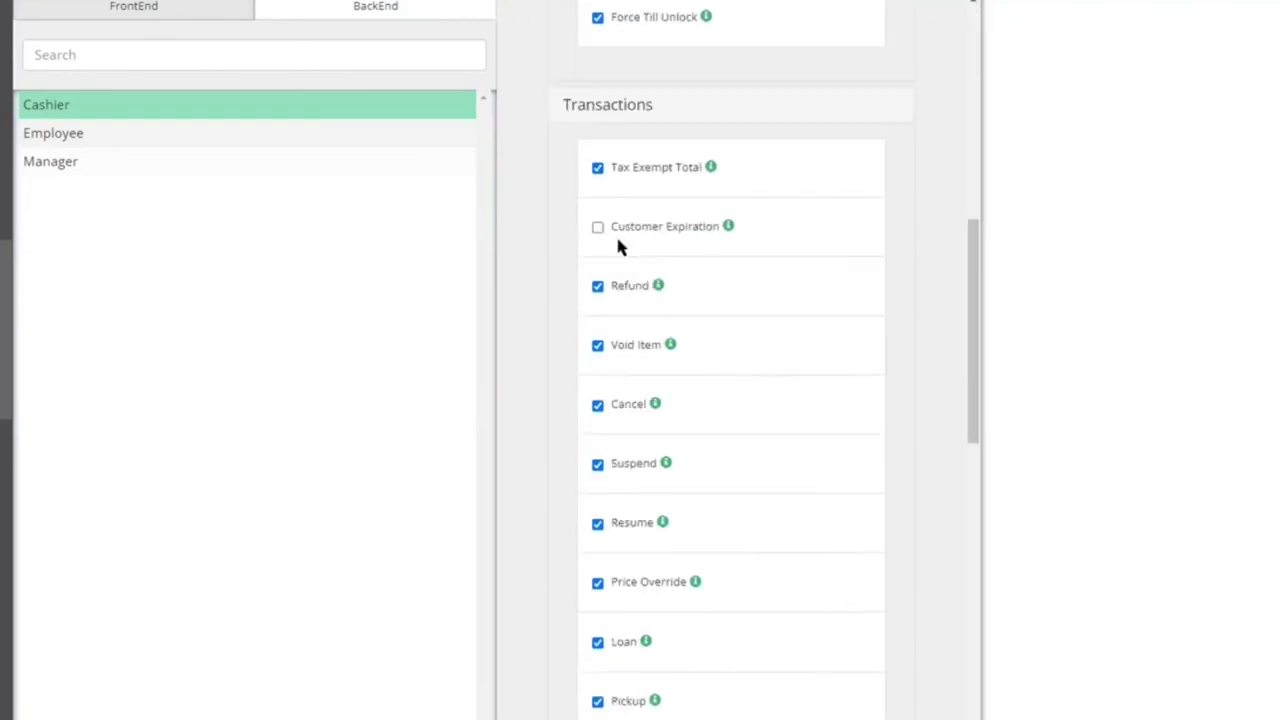
Examine the Cashier role's front-end permissions for transactions, paid ins, paid outs, discounts and adding customers
scroll(608, 237, "down", 5)
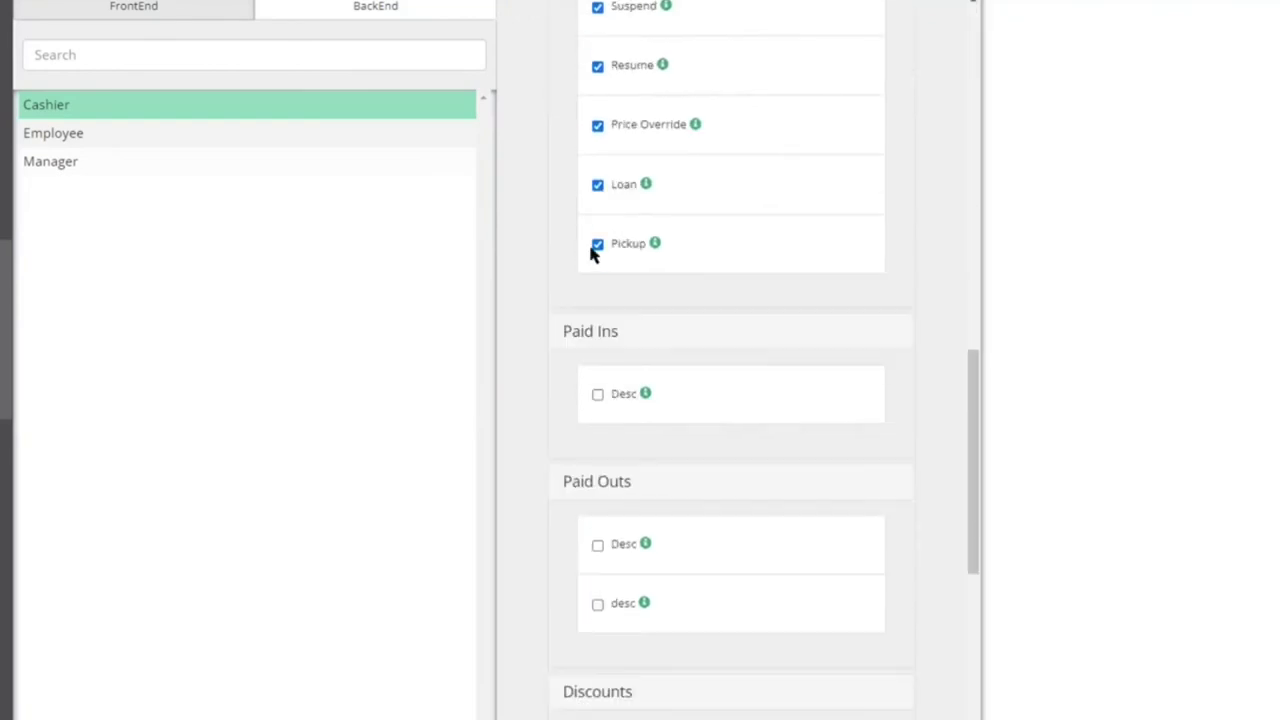
scroll(601, 237, "down", 5)
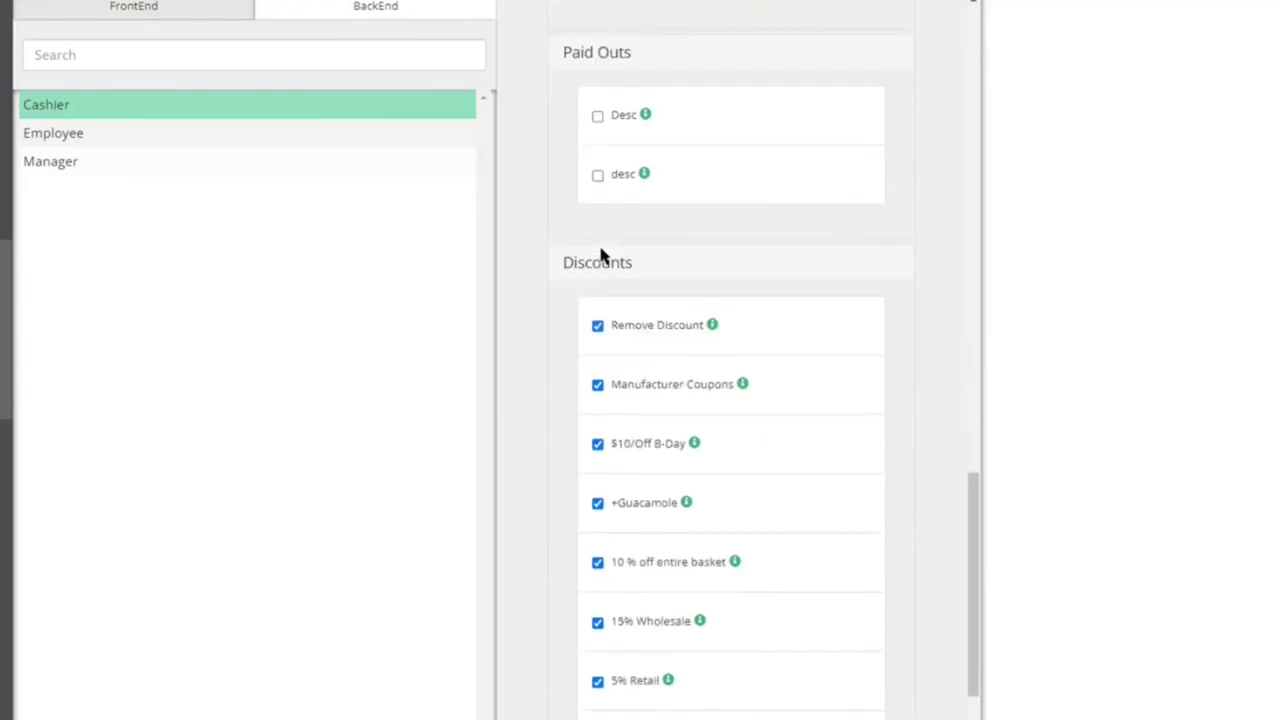
scroll(601, 256, "down", 2)
scroll(679, 278, "down", 1)
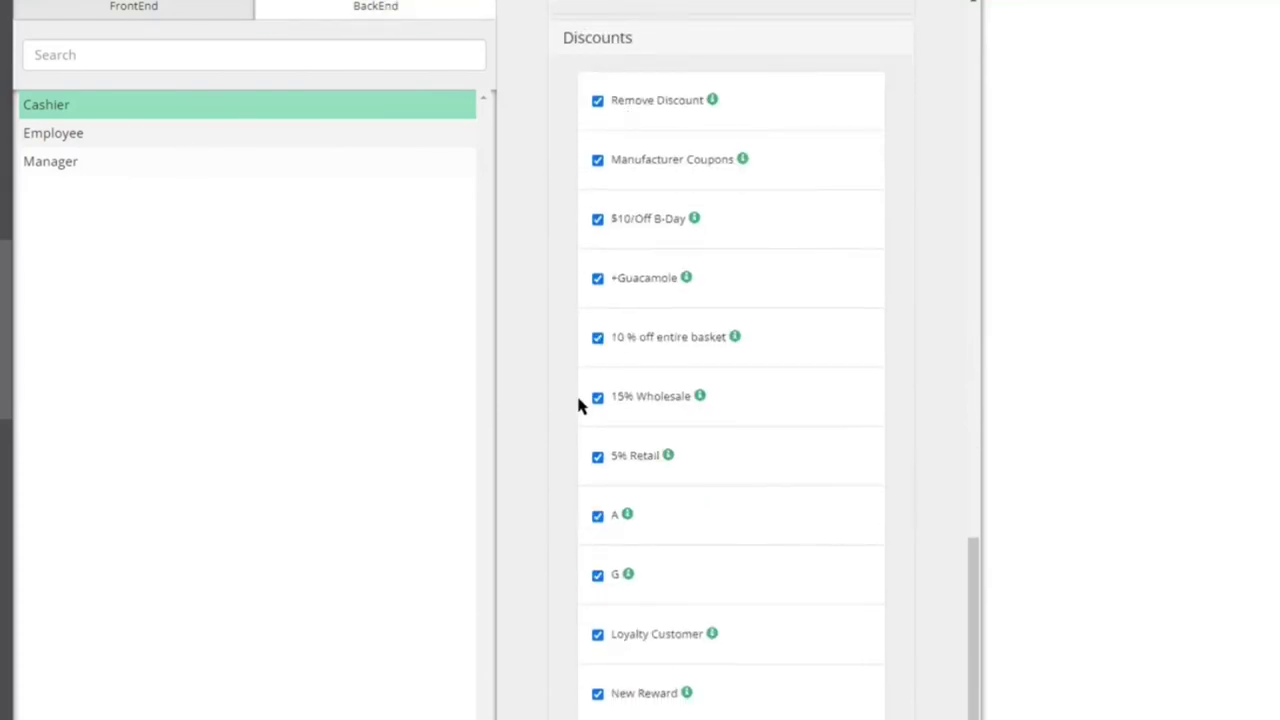
scroll(578, 405, "up", 18)
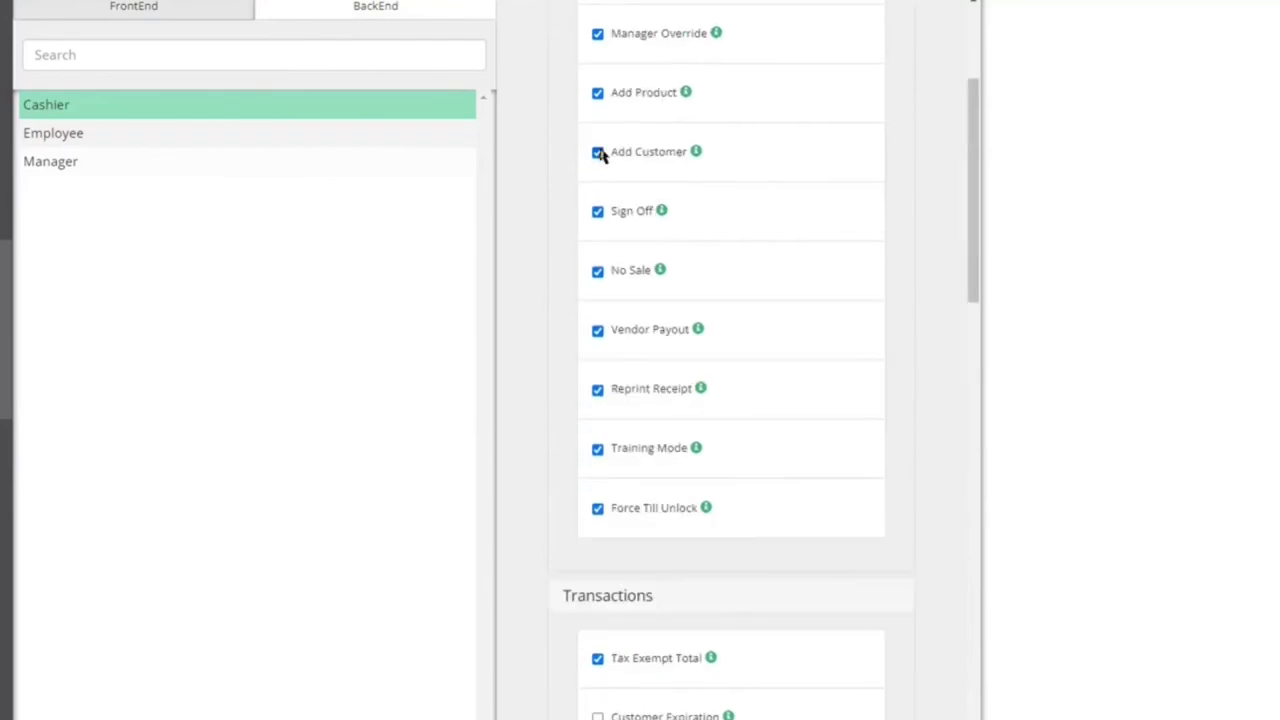
left_click(598, 153)
scroll(563, 249, "up", 3)
Switch to the back-end roles and examine the available permissions for reports, maintenance and setup functions
left_click(380, 12)
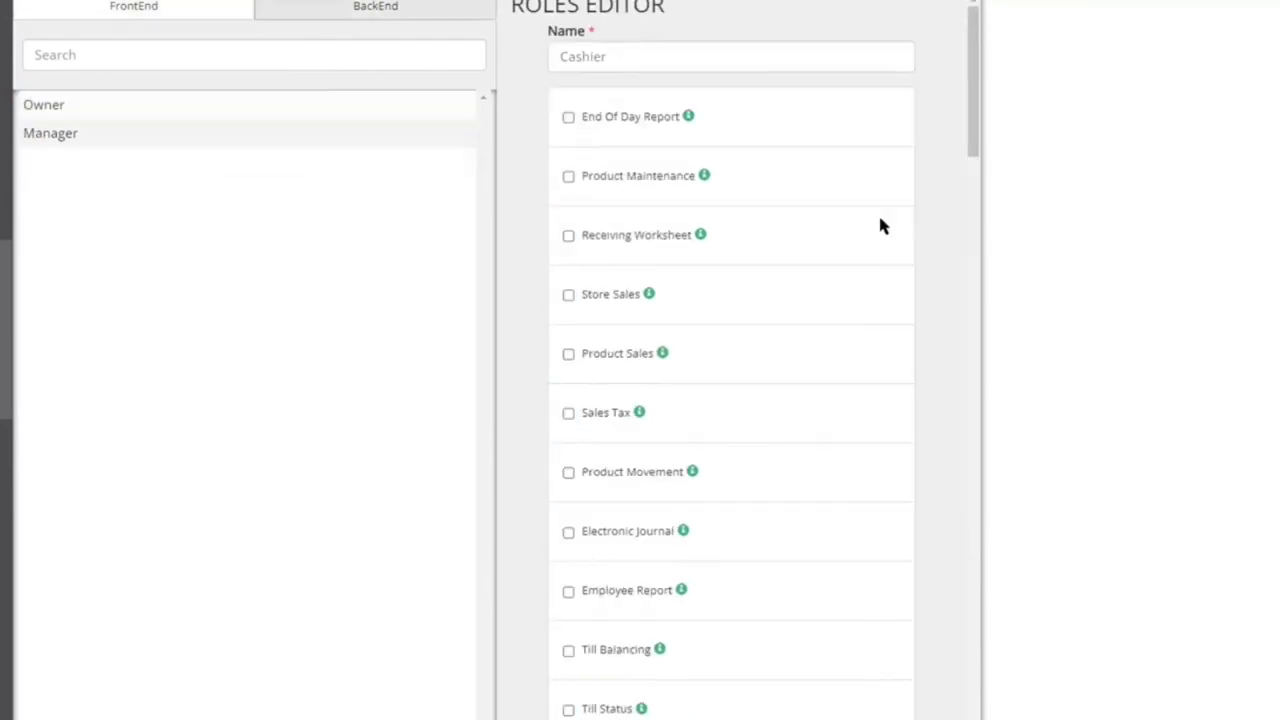
scroll(610, 230, "down", 11)
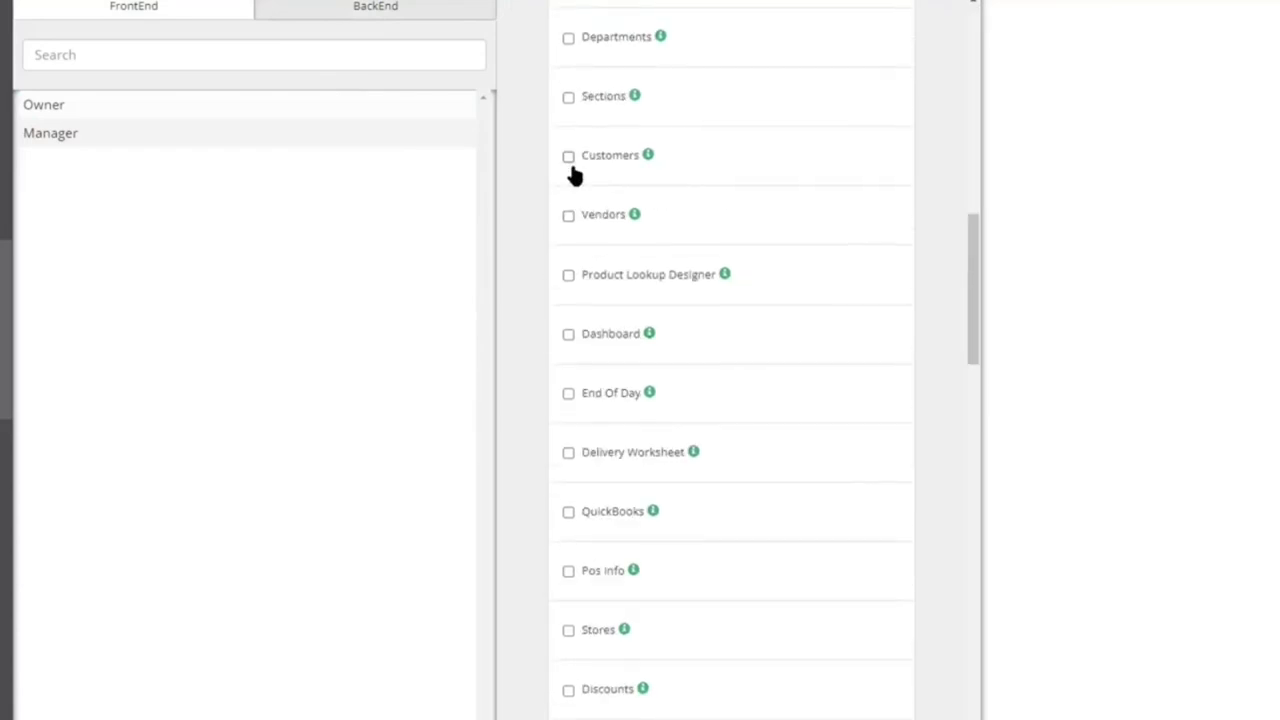
scroll(571, 174, "down", 7)
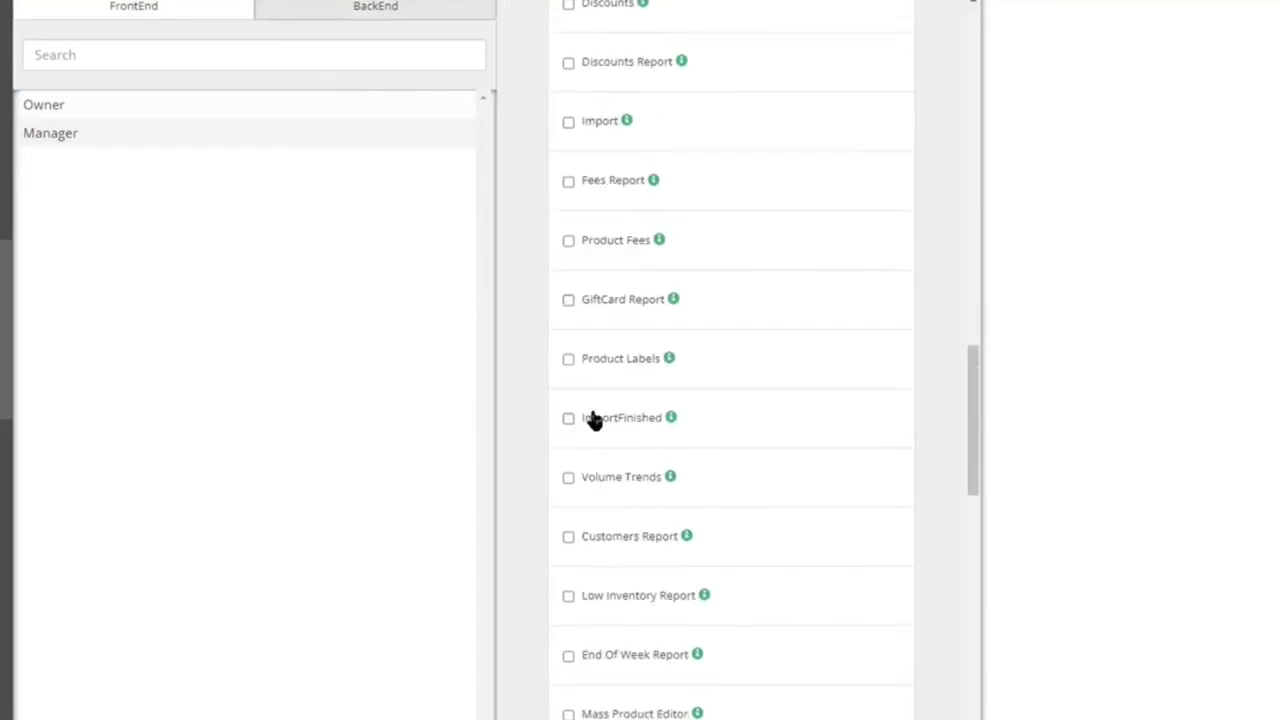
scroll(549, 371, "down", 1)
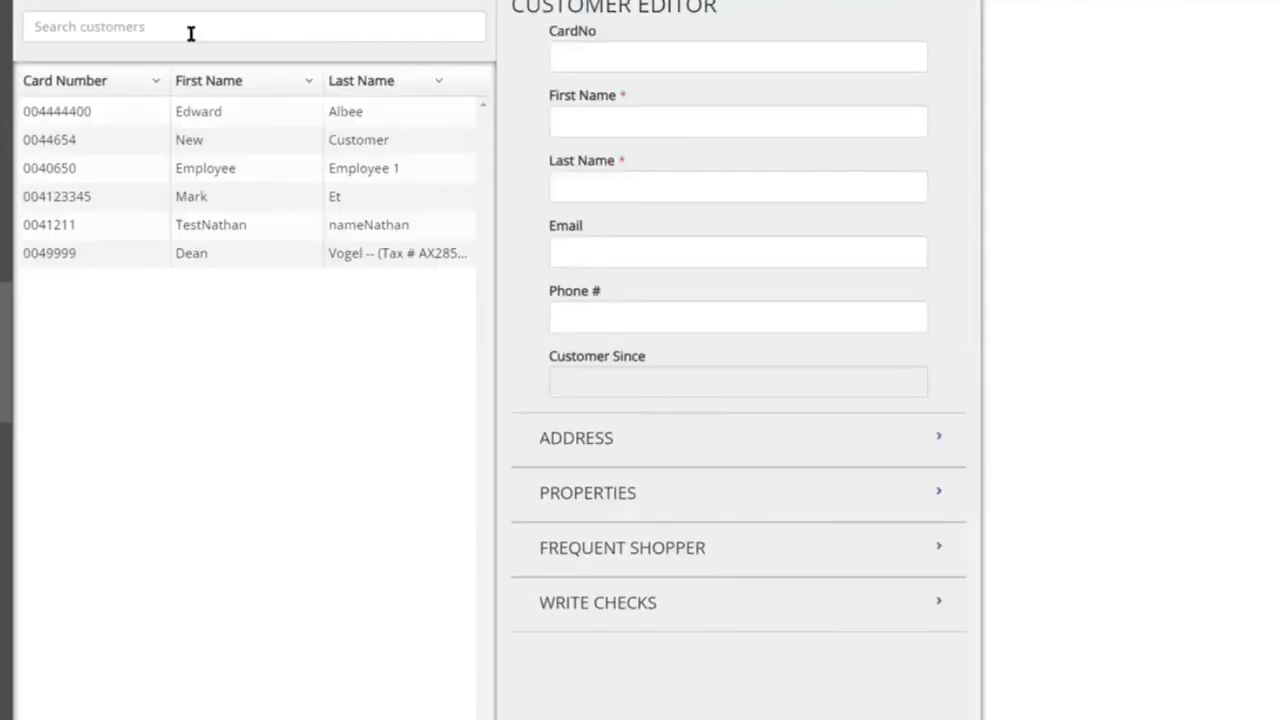
Open the first listed customer's record and view the address and properties sections
left_click(238, 112)
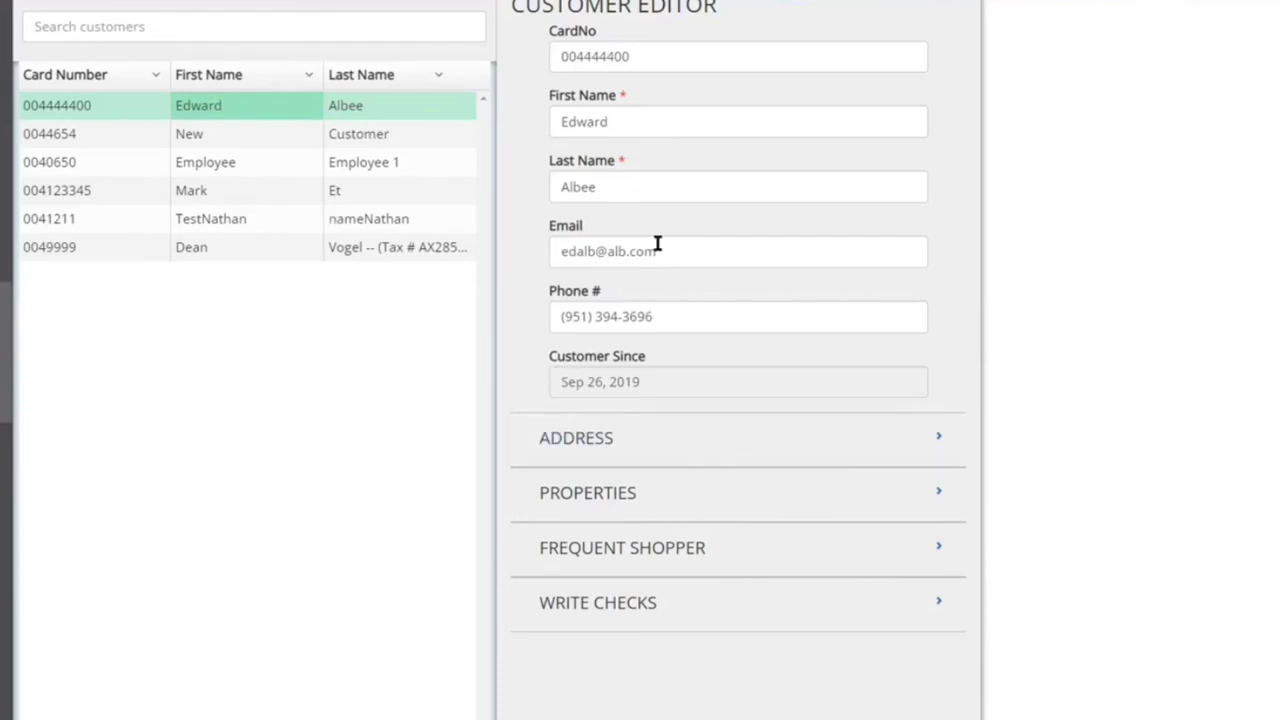
left_click(635, 455)
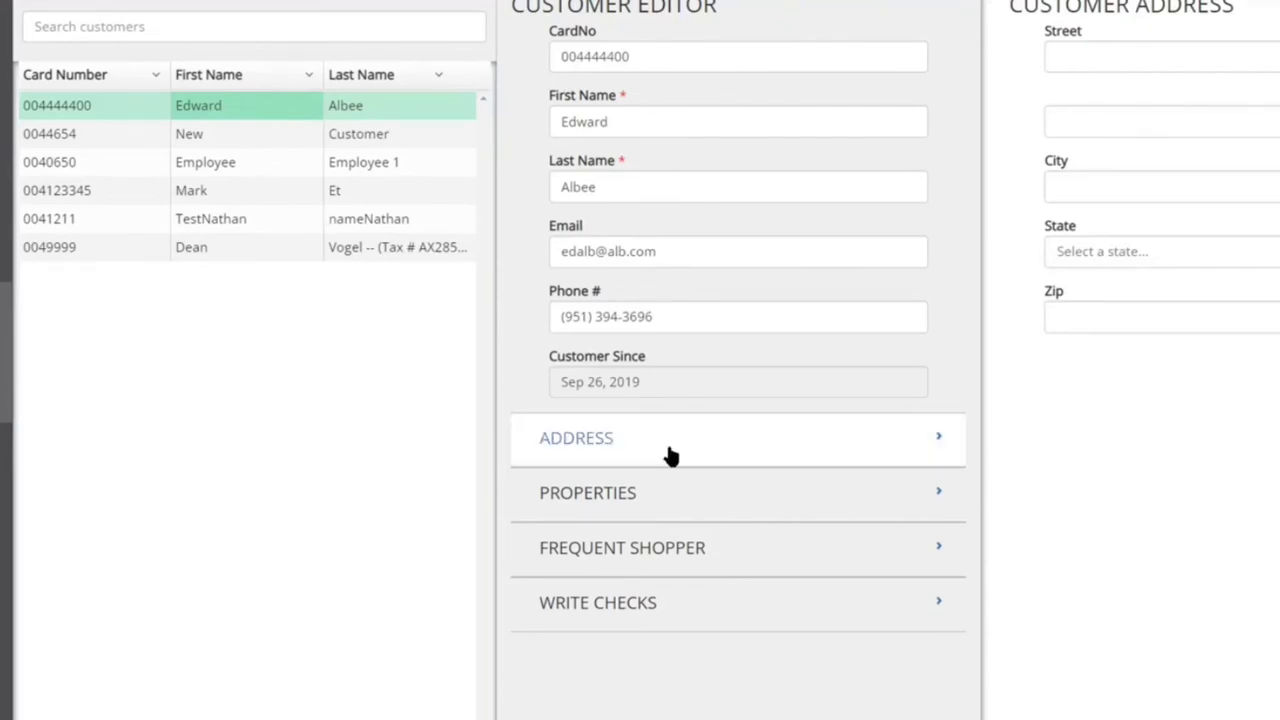
left_click(704, 489)
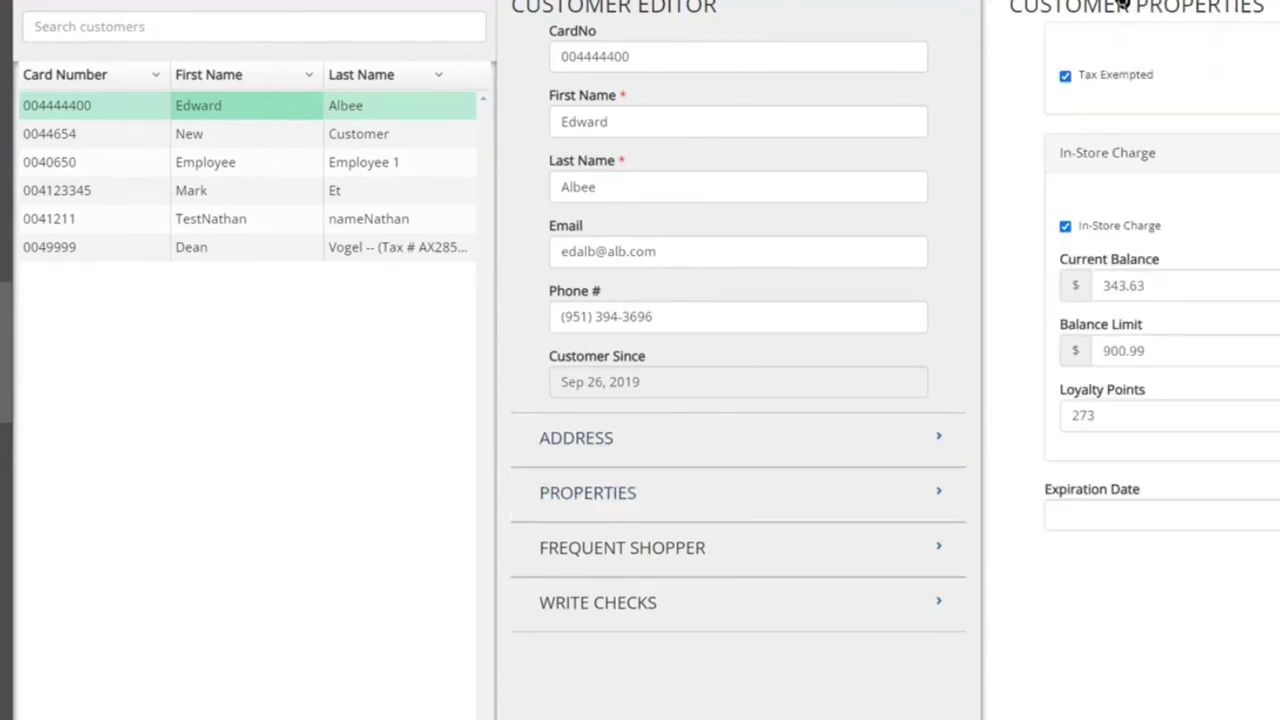
Toggle the customer's tax exemption and in-store charge off and on again, and inspect the loyalty points and expiration date fields
left_click(1065, 77)
left_click(1065, 78)
left_click(1066, 227)
left_click(1066, 227)
left_click_drag(1100, 415, 1047, 419)
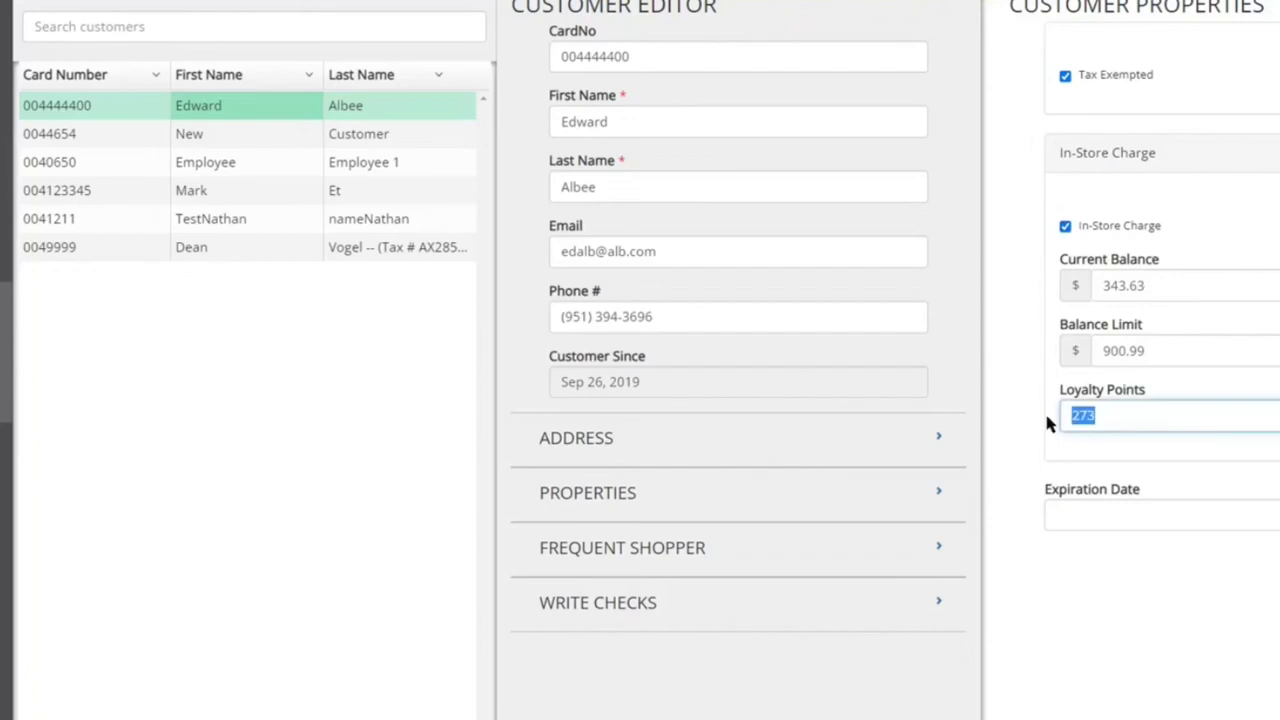
left_click(1060, 518)
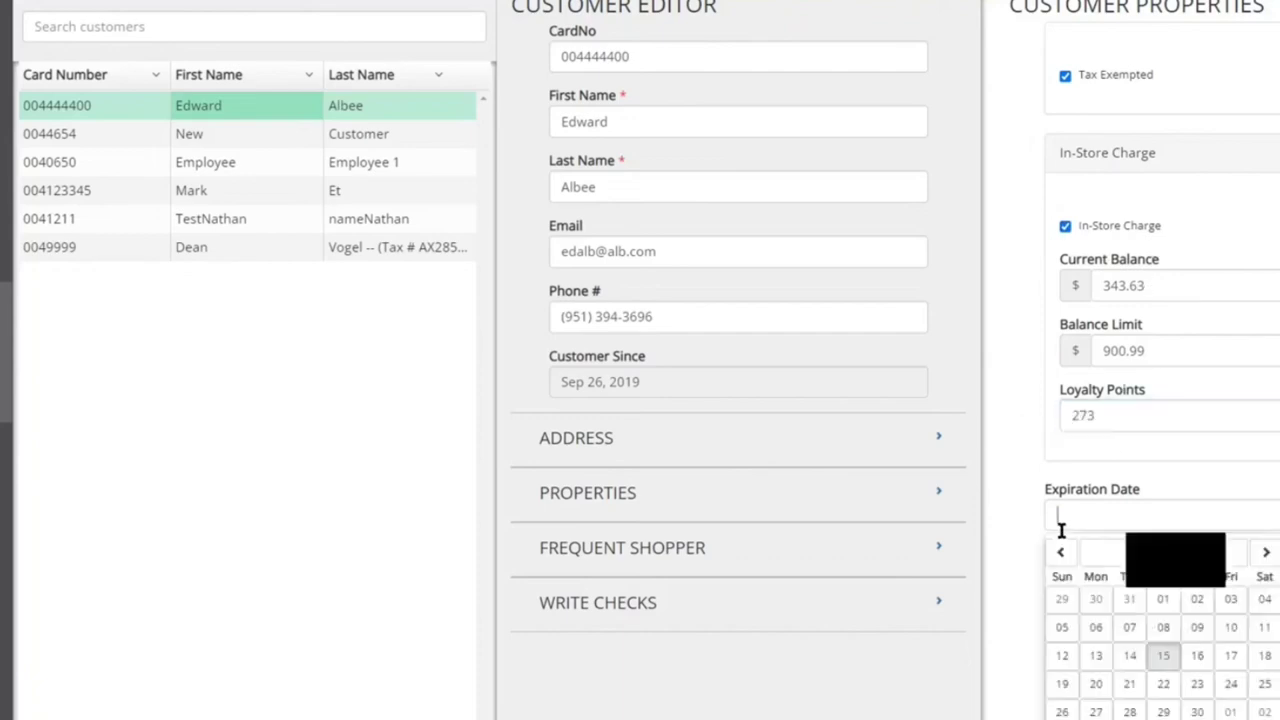
left_click(990, 477)
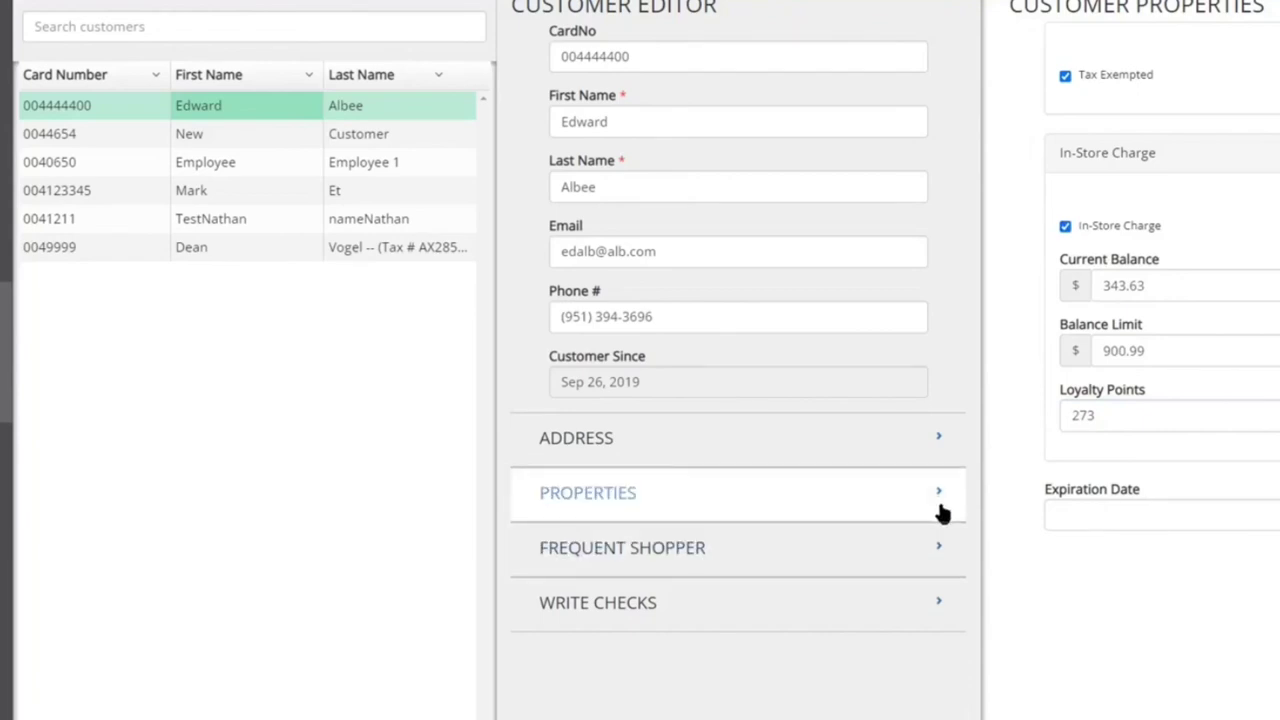
Examine the customer's frequent shopper section with its discount field, and view the check-writing section
left_click(923, 549)
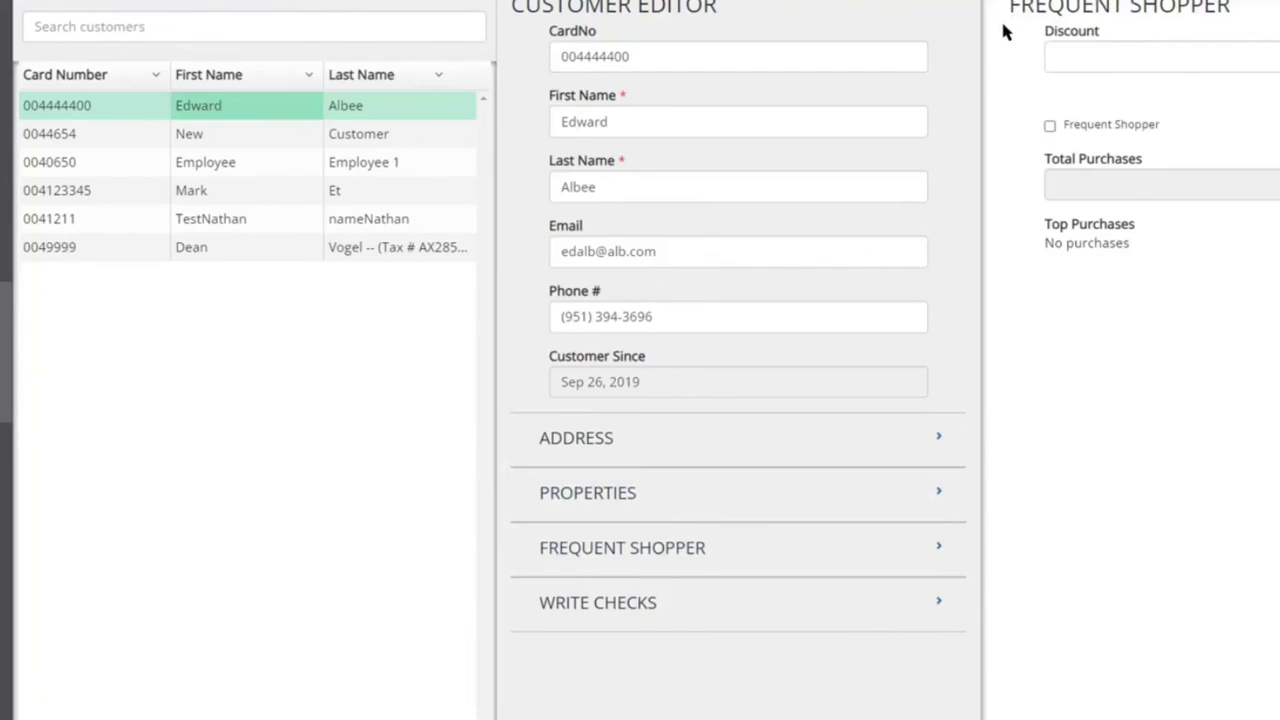
left_click_drag(1045, 37, 1090, 38)
left_click(1080, 55)
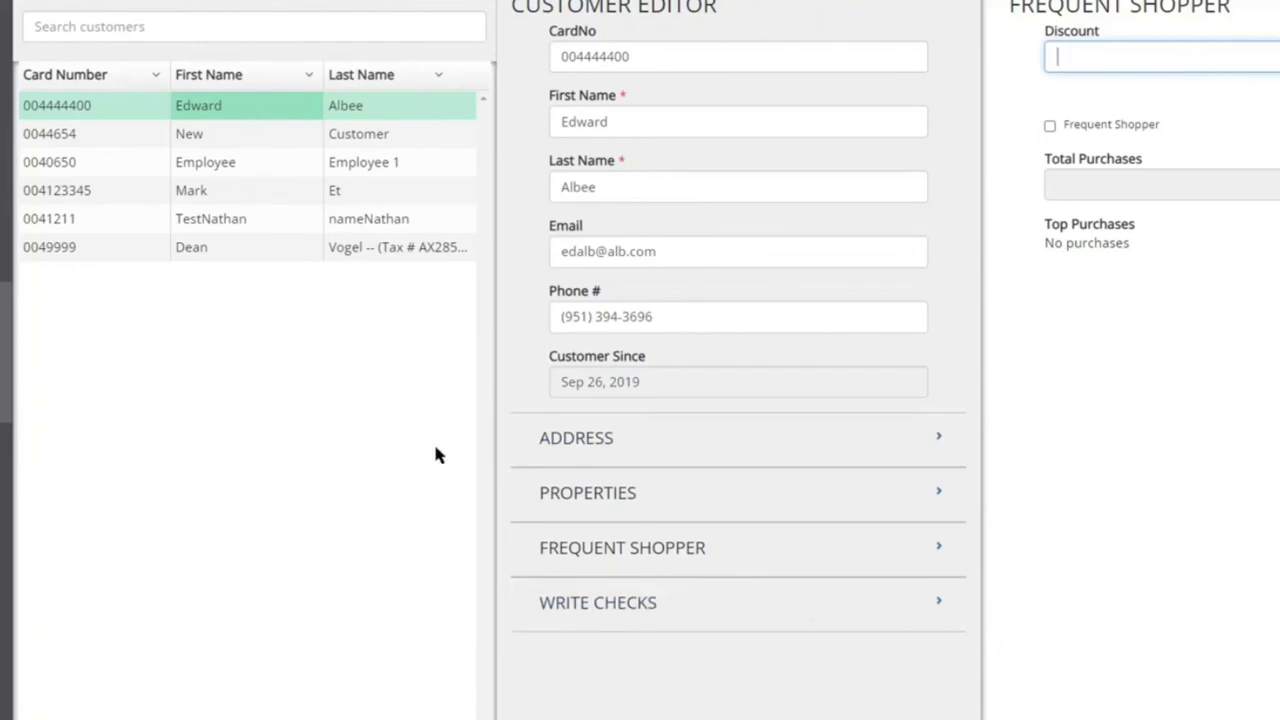
left_click(857, 600)
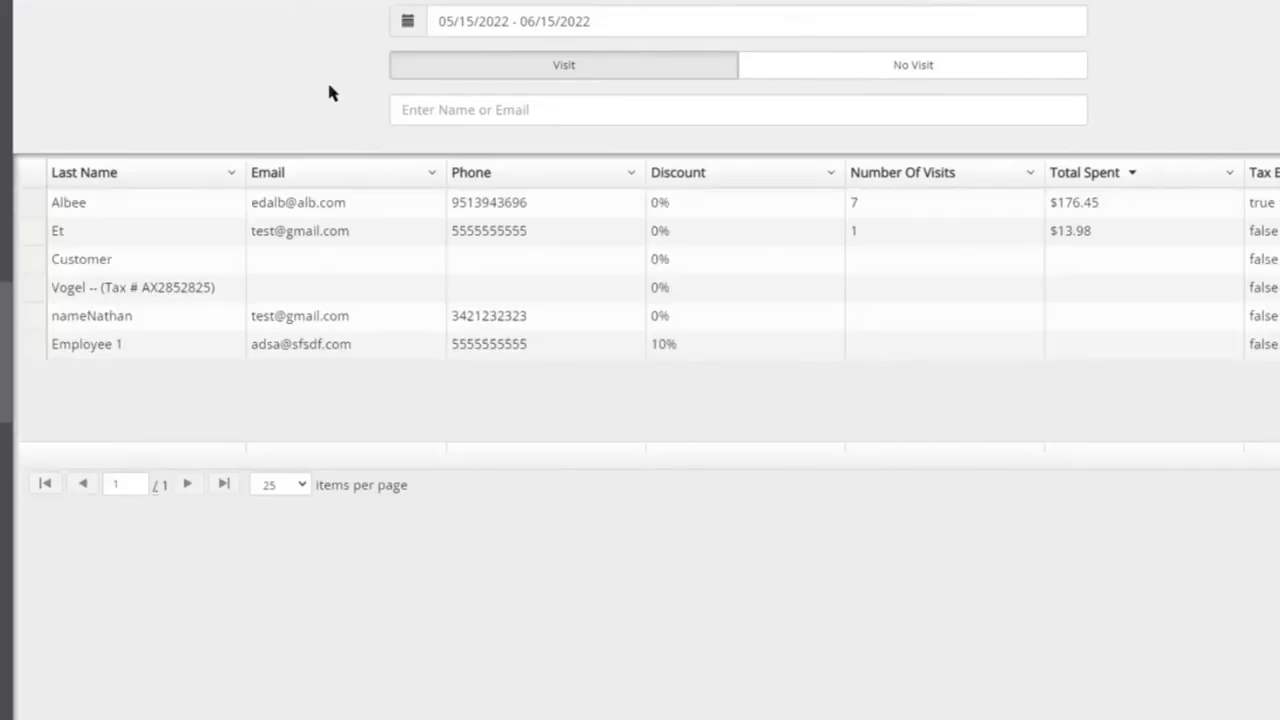
Set the customer visit report's date range to 04/01/2022 - 07/08/2022
left_click(479, 21)
left_click(452, 160)
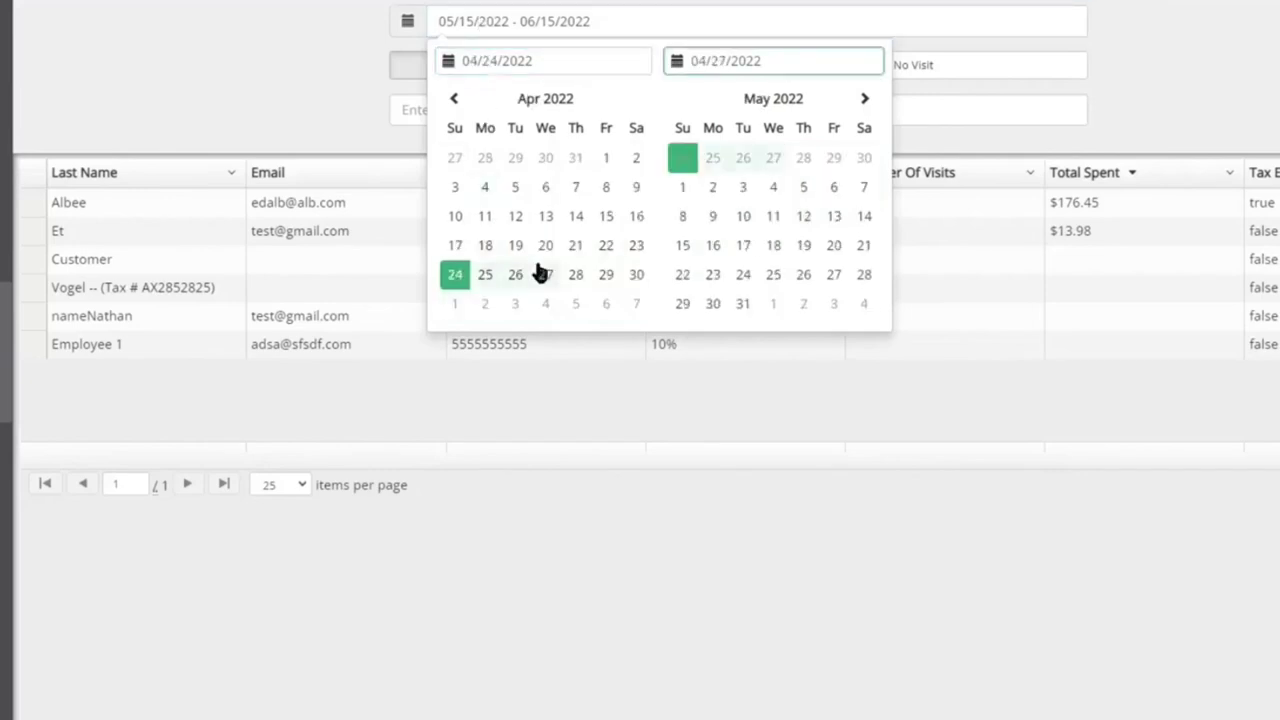
left_click(606, 157)
left_click(864, 98)
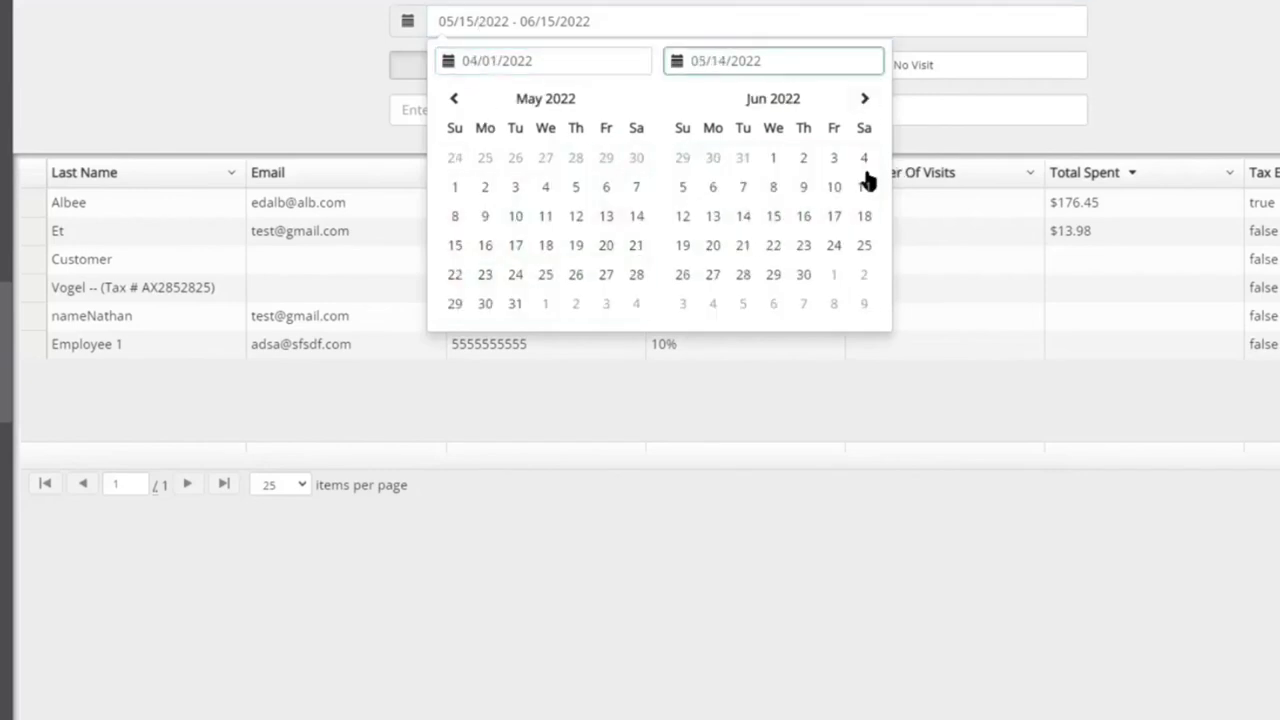
left_click(833, 303)
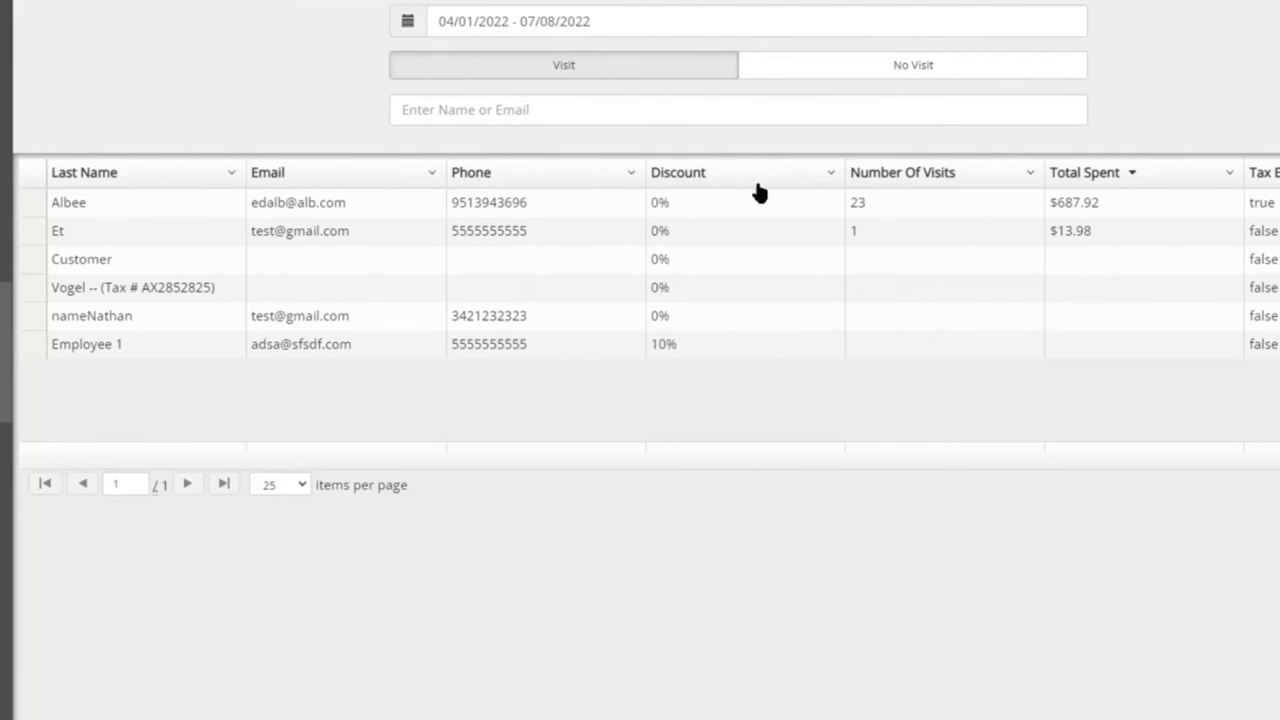
Examine the top customer's number of visits and total spent, and view the report's export options
double_click(855, 203)
left_click_drag(1100, 203, 1056, 203)
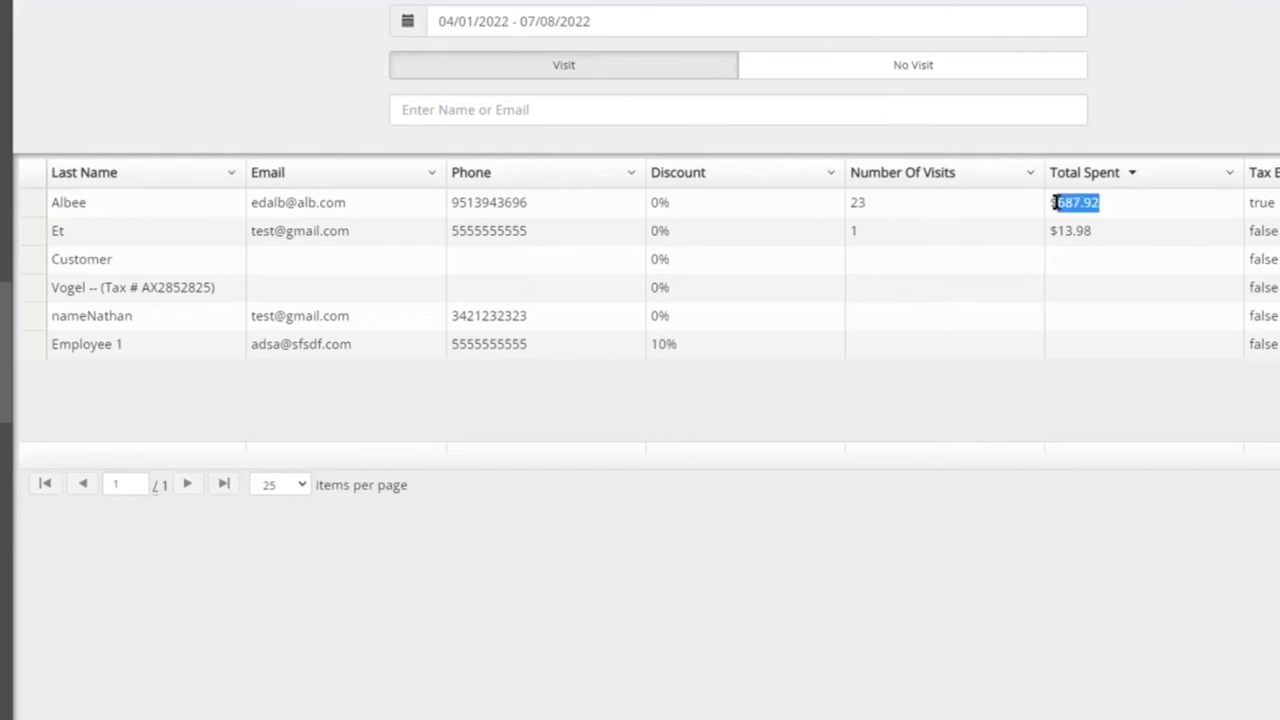
left_click(1199, 96)
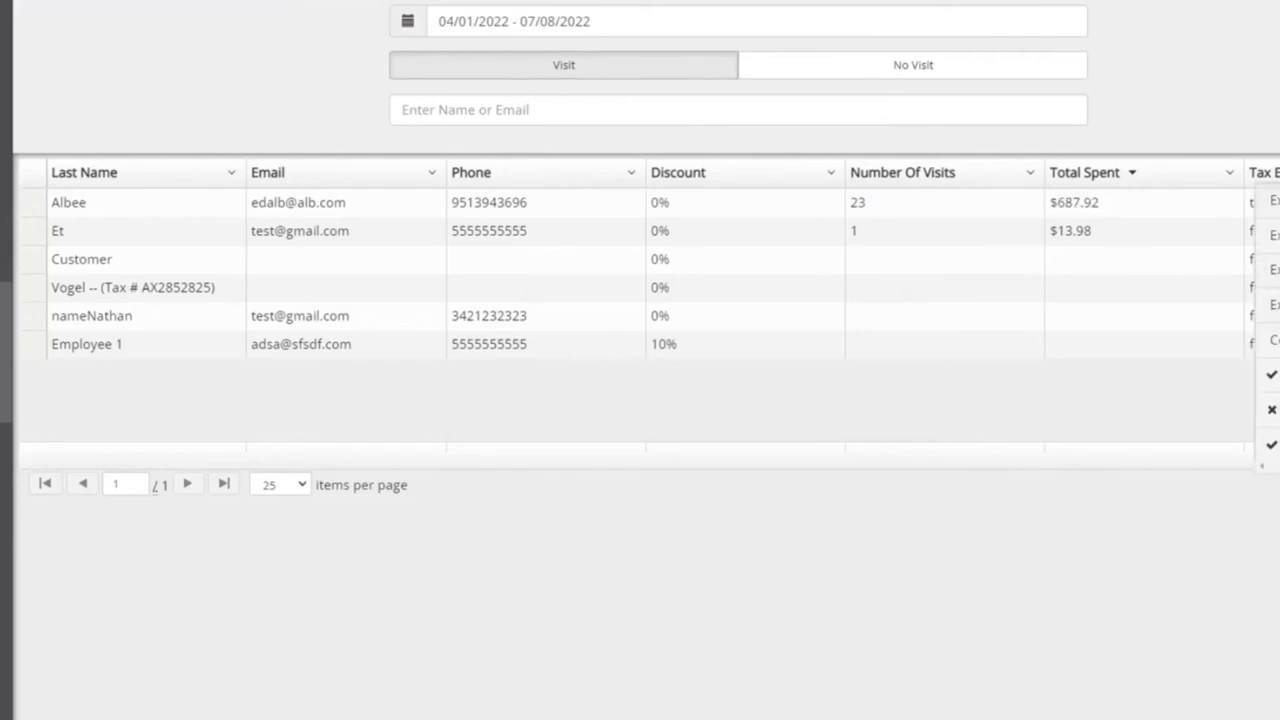
left_click(1223, 39)
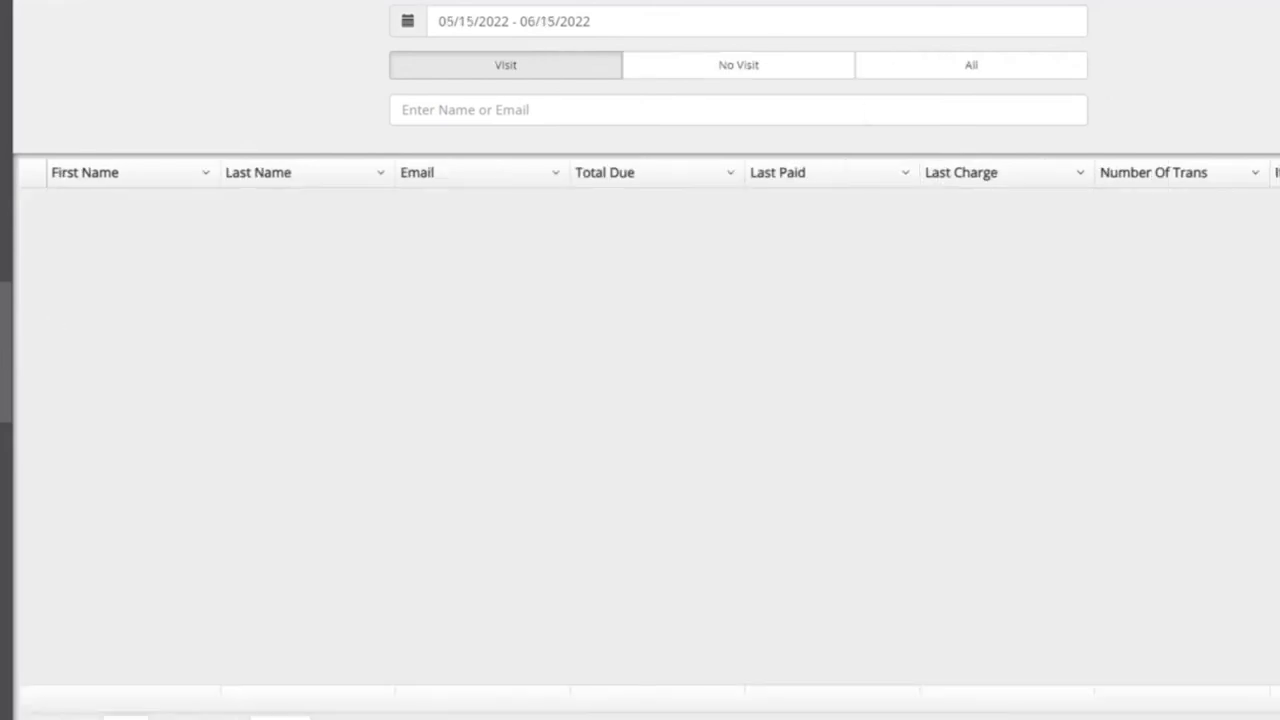
Set the date range of the customer report listing total due and last charge to 03/01/2022 - 06/30/2022
left_click(472, 14)
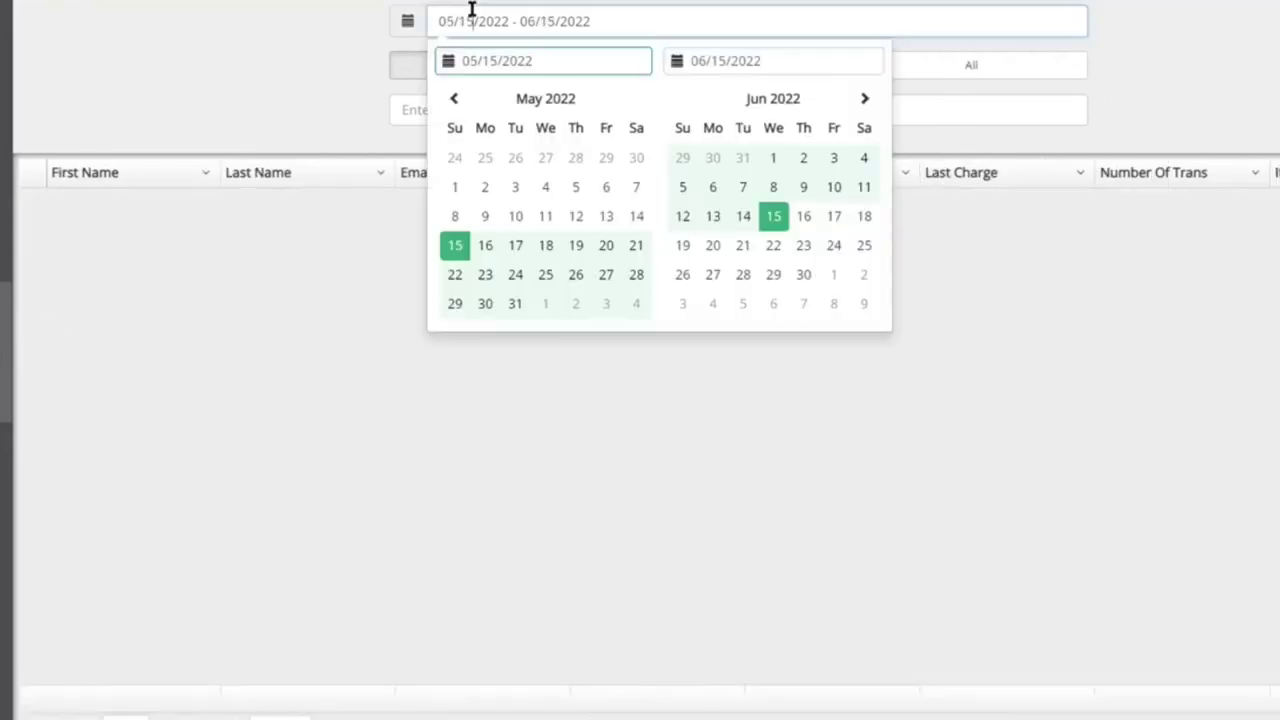
left_click(453, 98)
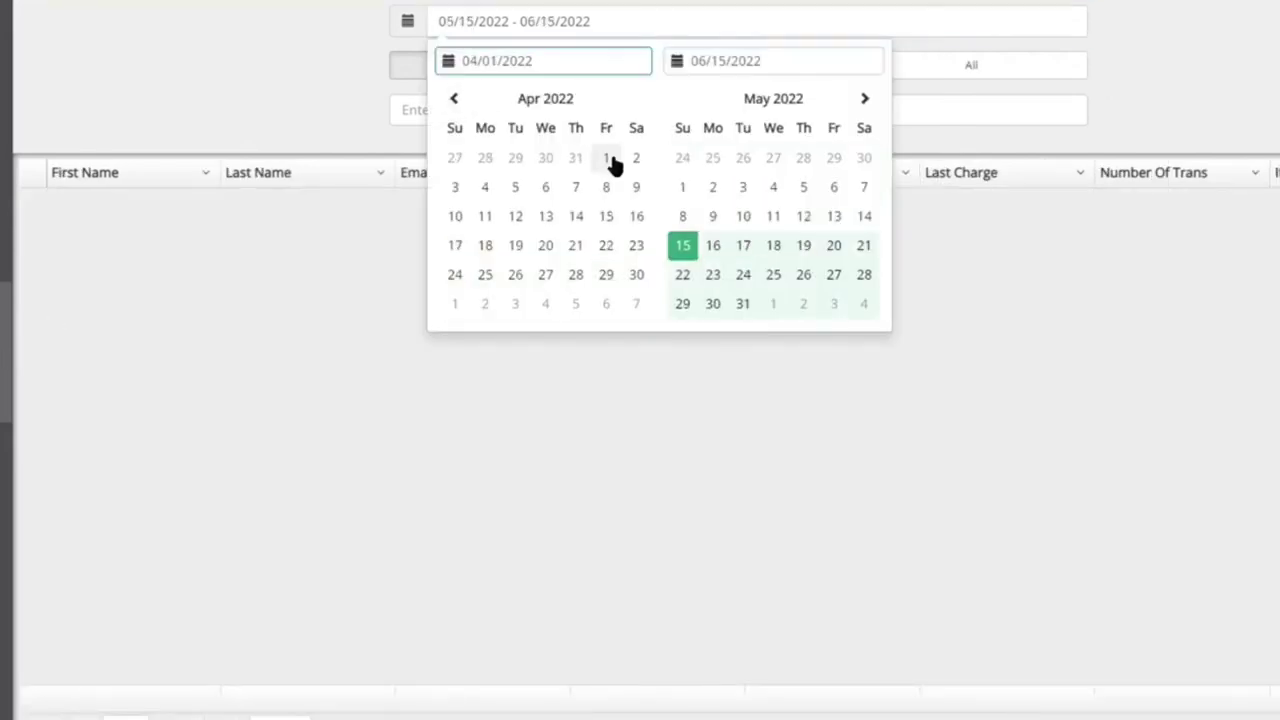
left_click(454, 98)
left_click(515, 157)
left_click(865, 99)
left_click(865, 99)
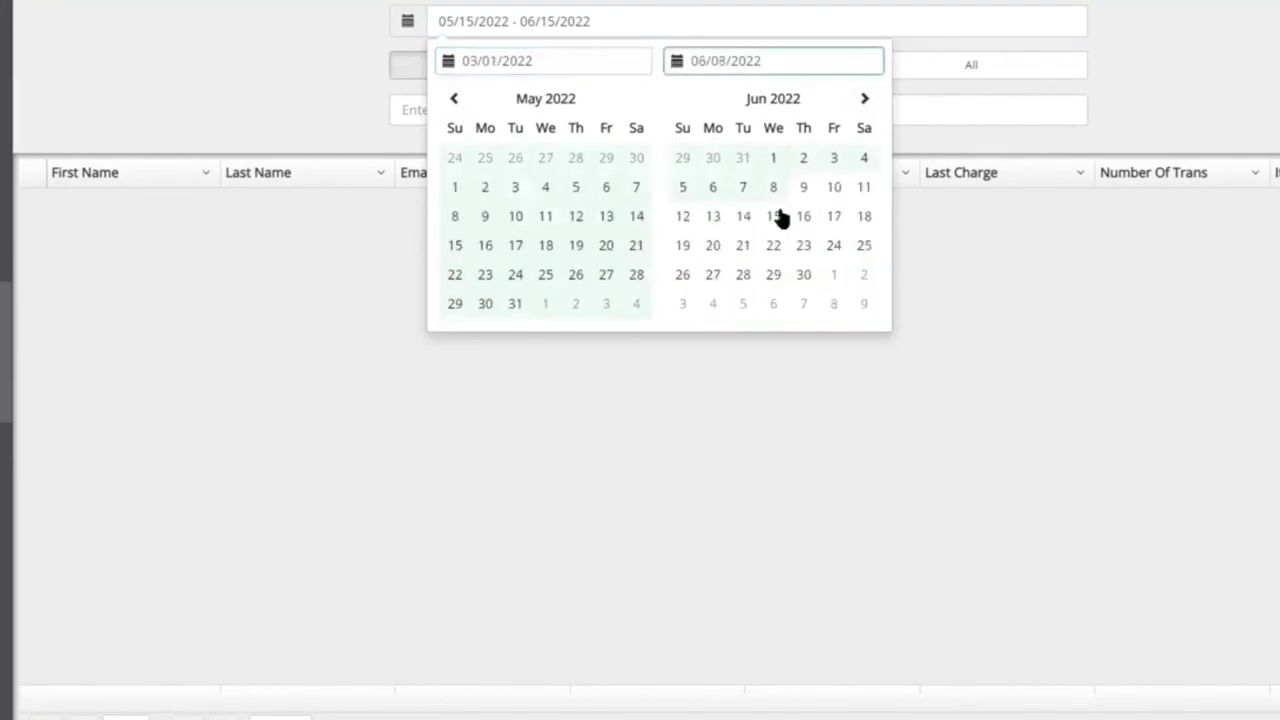
left_click(800, 274)
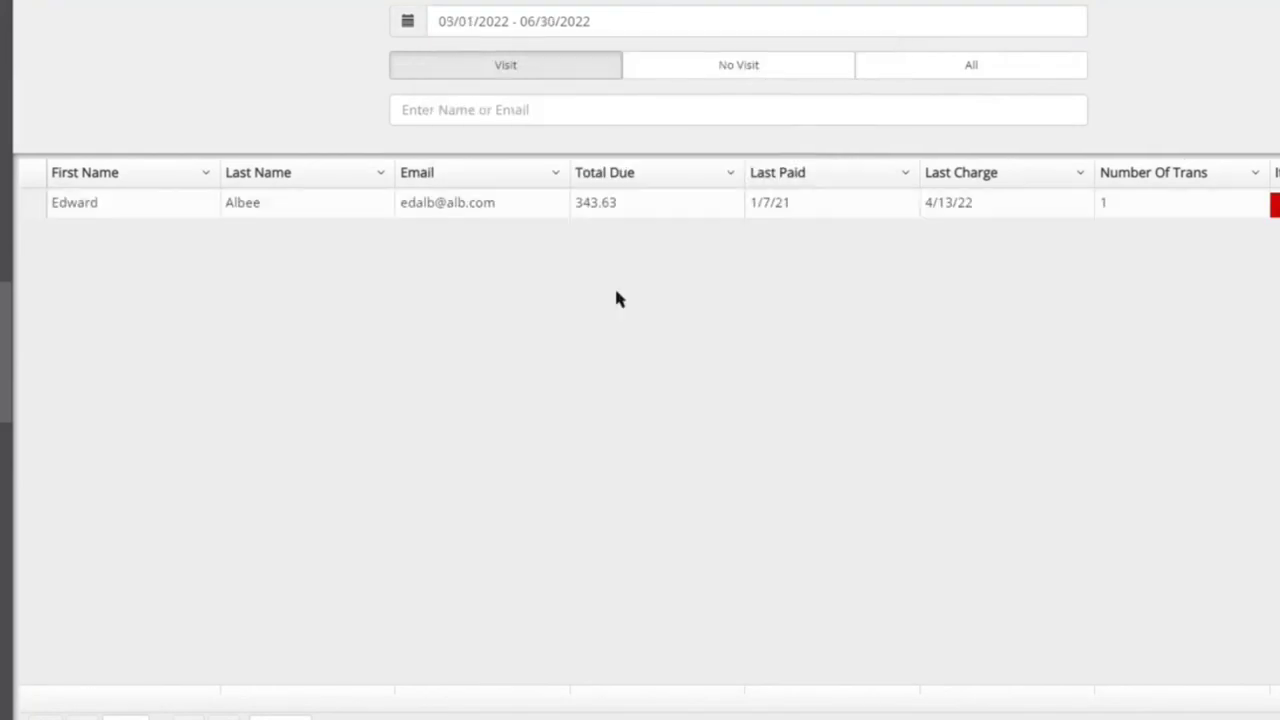
Check the listed customer's number of transactions and open the customer's statement for the selected period
left_click(140, 216)
left_click_drag(1117, 201, 1095, 202)
left_click(789, 218)
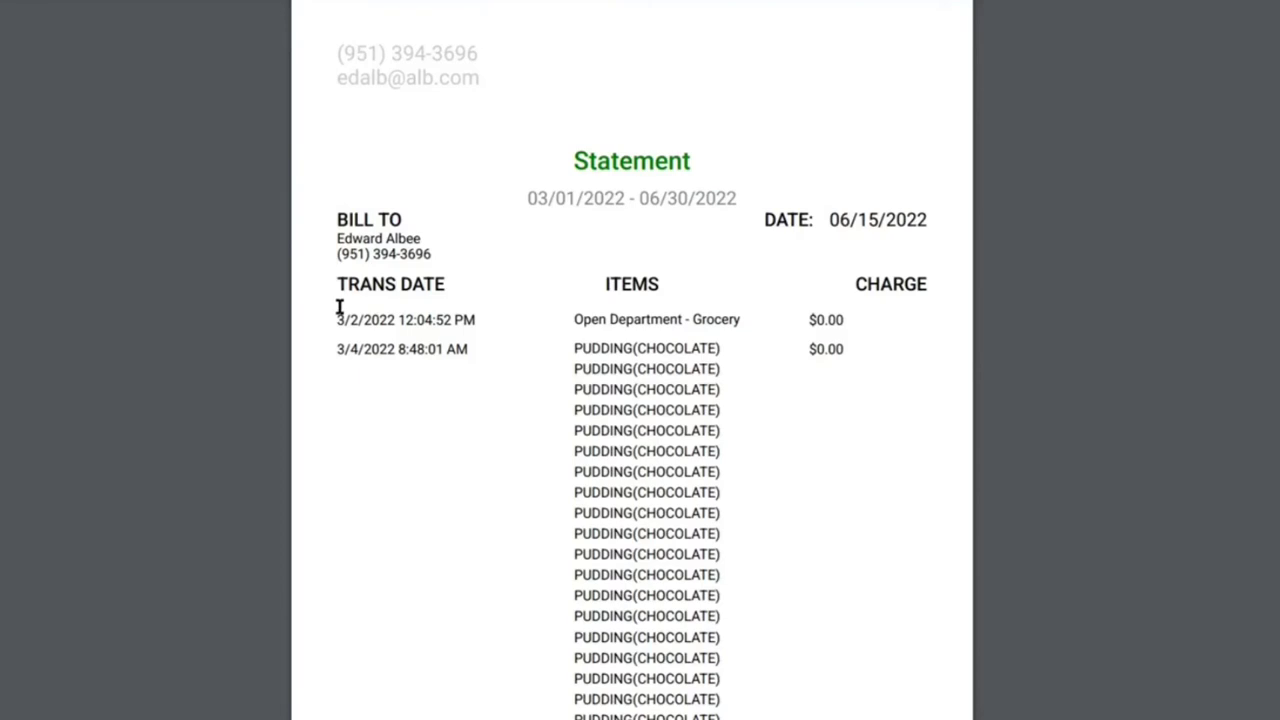
Read through the customer statement's transaction dates, purchased items and charges
left_click_drag(337, 322, 867, 352)
left_click(825, 348)
left_click_drag(343, 357, 336, 352)
scroll(591, 363, "down", 5)
scroll(585, 289, "down", 15)
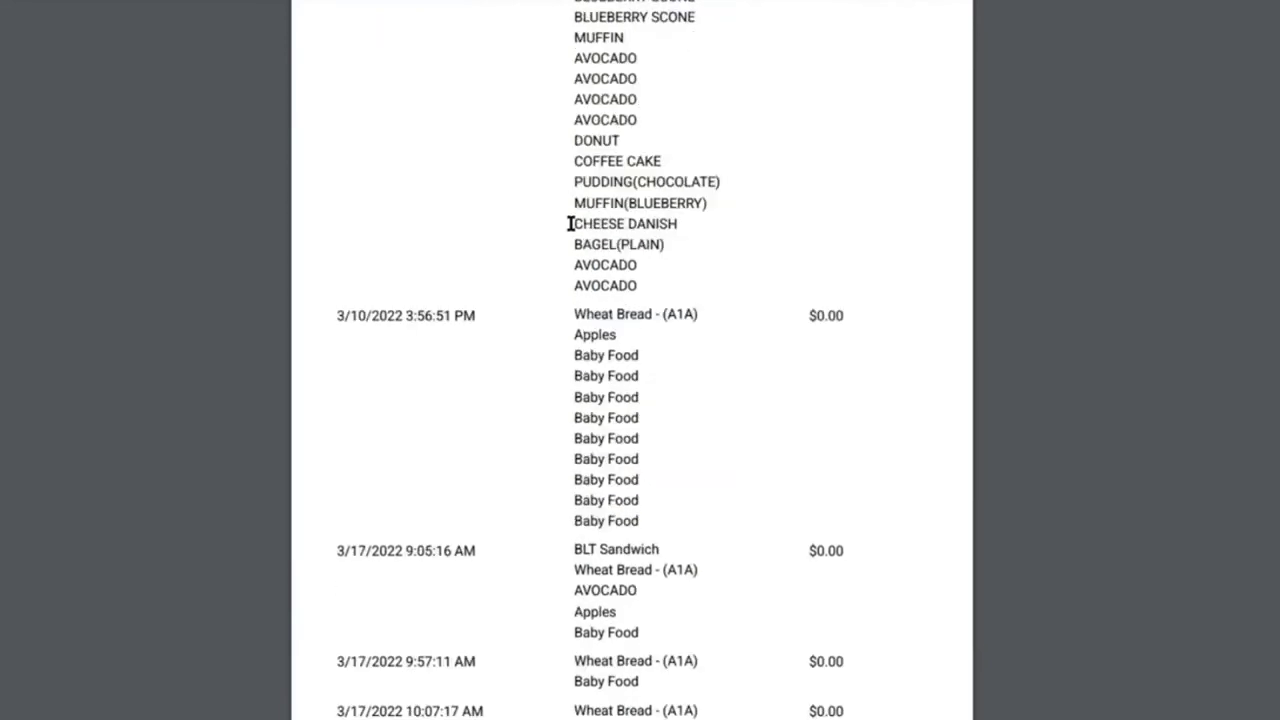
scroll(571, 223, "down", 11)
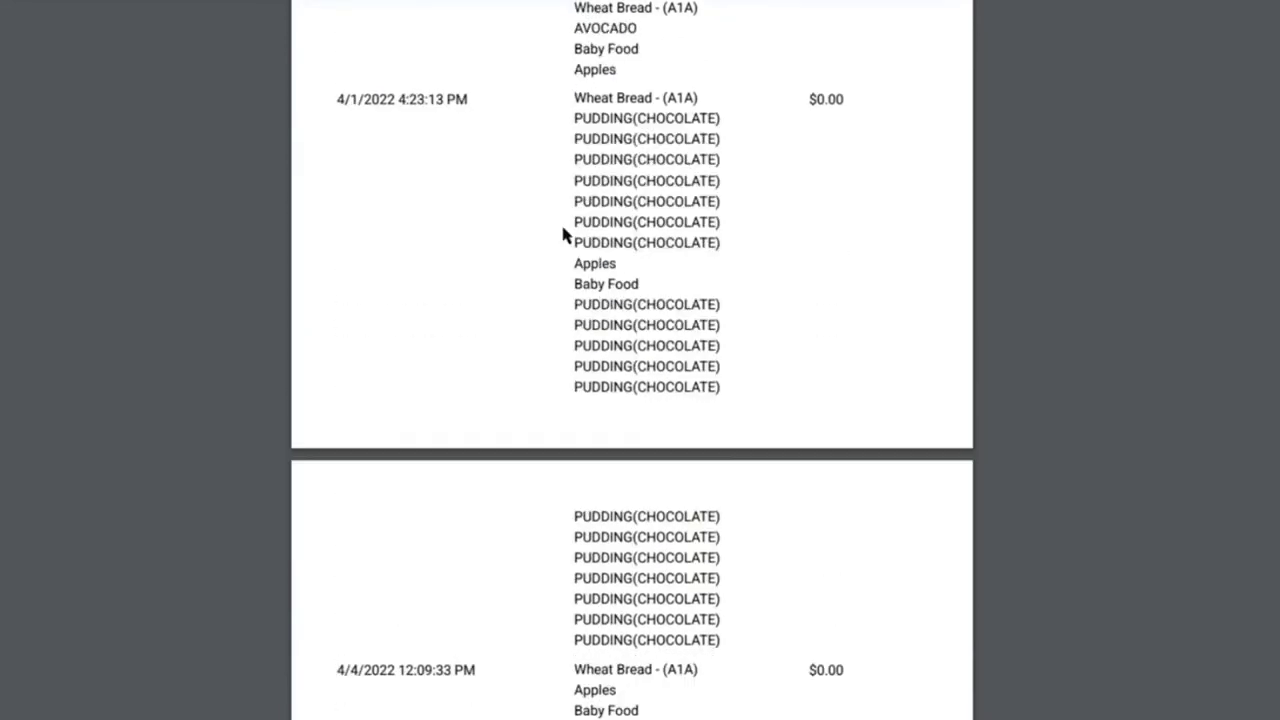
left_click_drag(722, 160, 683, 167)
left_click(683, 167)
scroll(654, 229, "down", 12)
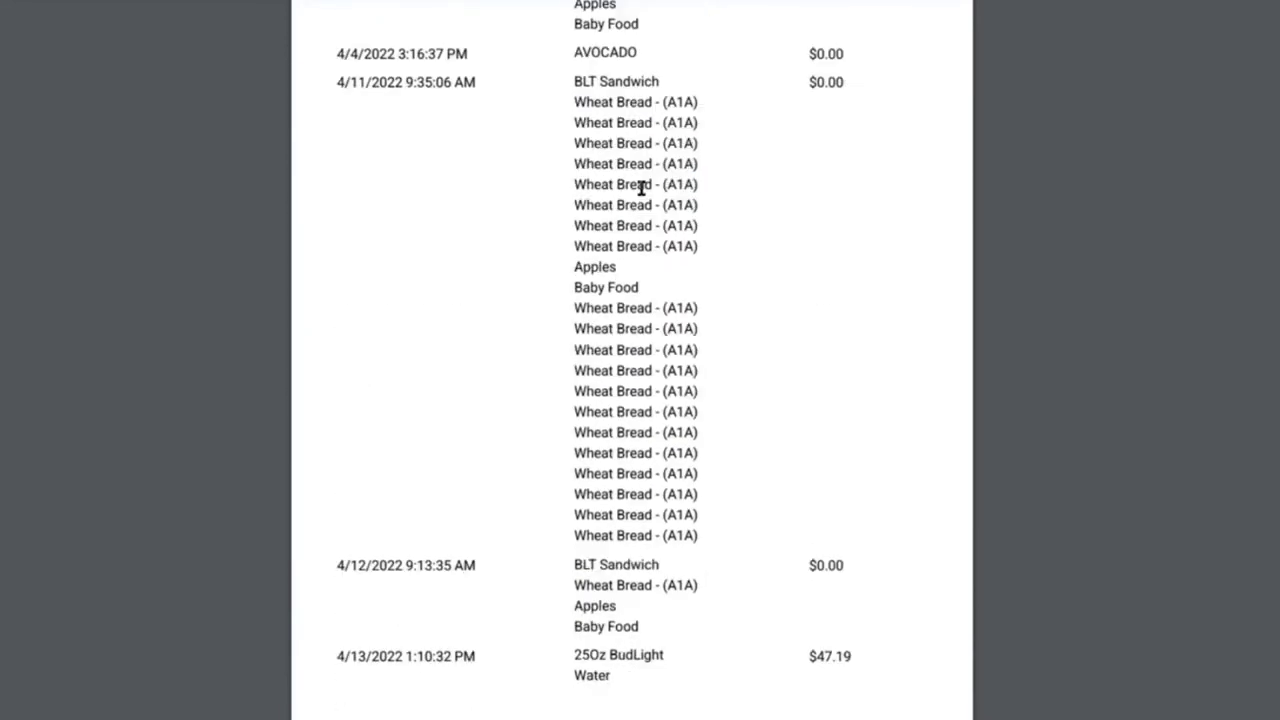
scroll(631, 155, "down", 13)
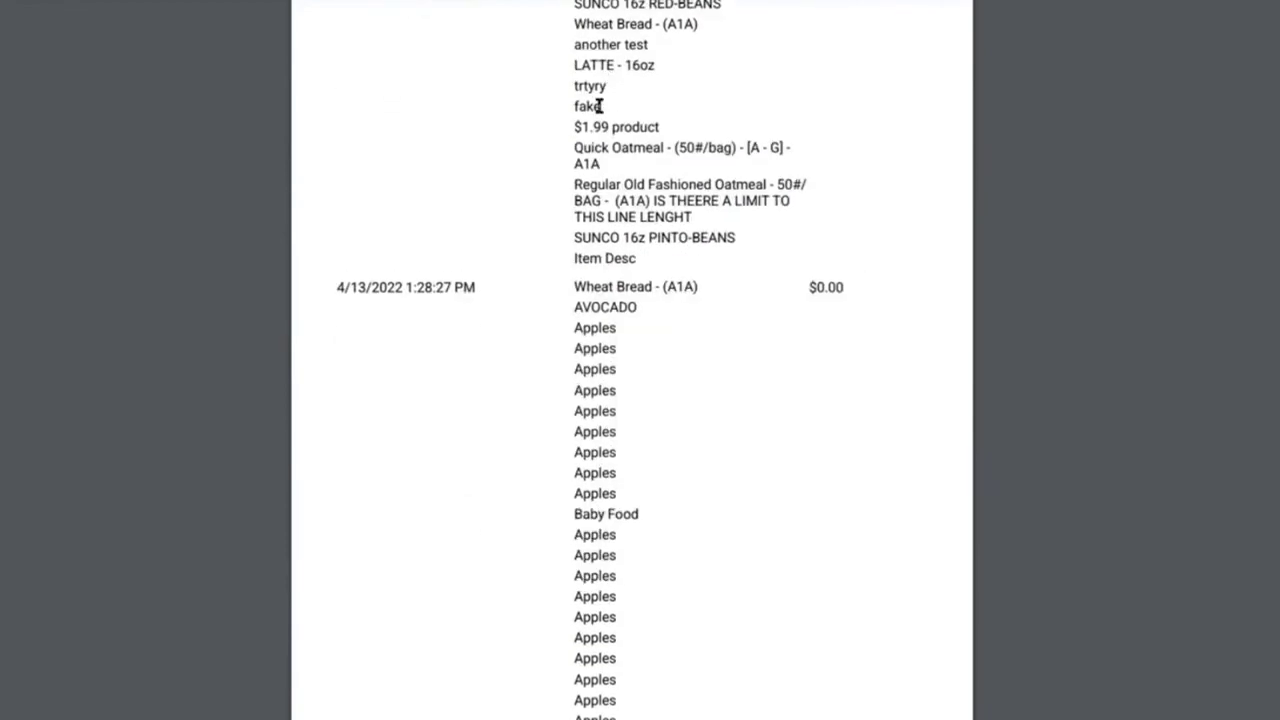
scroll(631, 200, "down", 18)
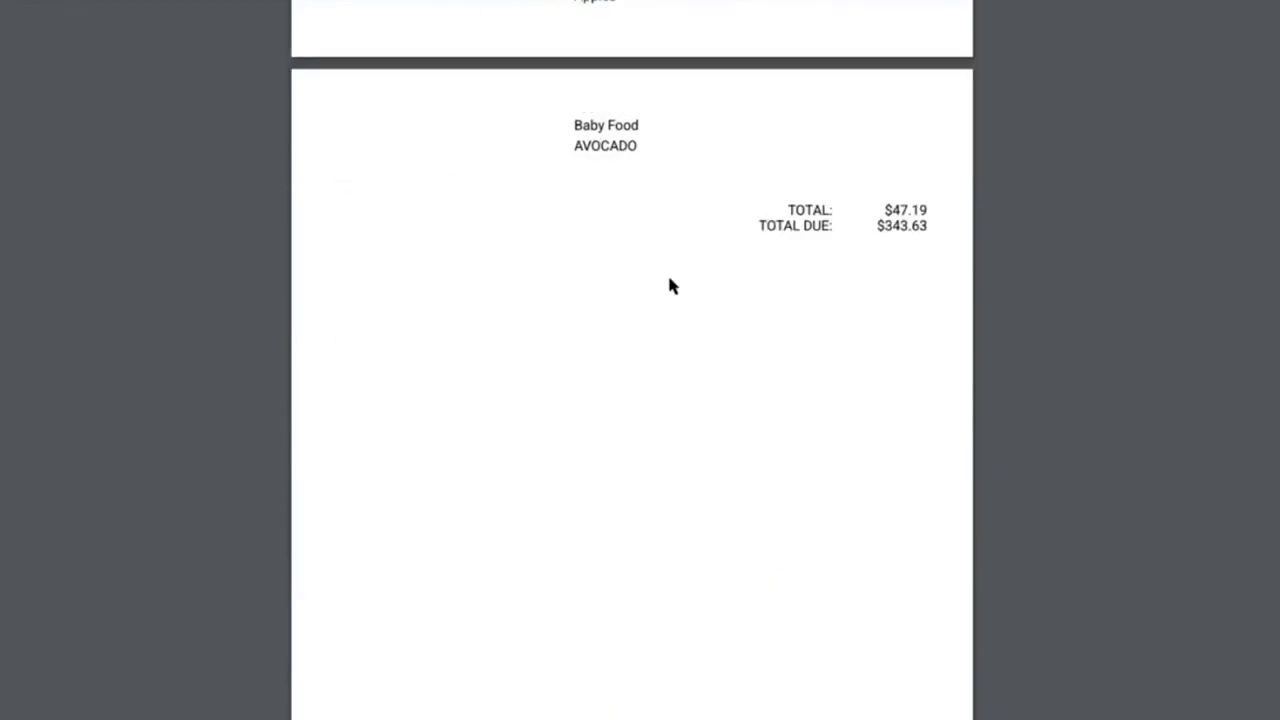
Examine the total and total due at the end of the customer statement
scroll(694, 291, "up", 6)
left_click_drag(776, 410, 920, 426)
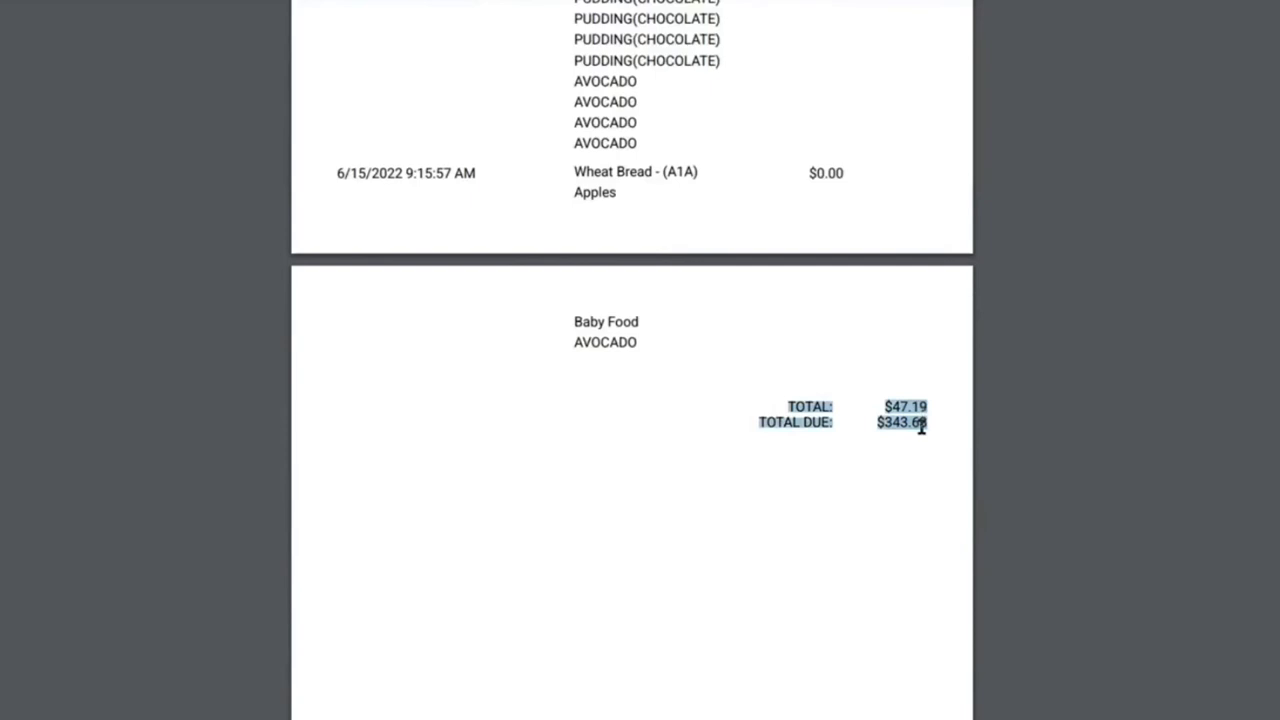
left_click(886, 417)
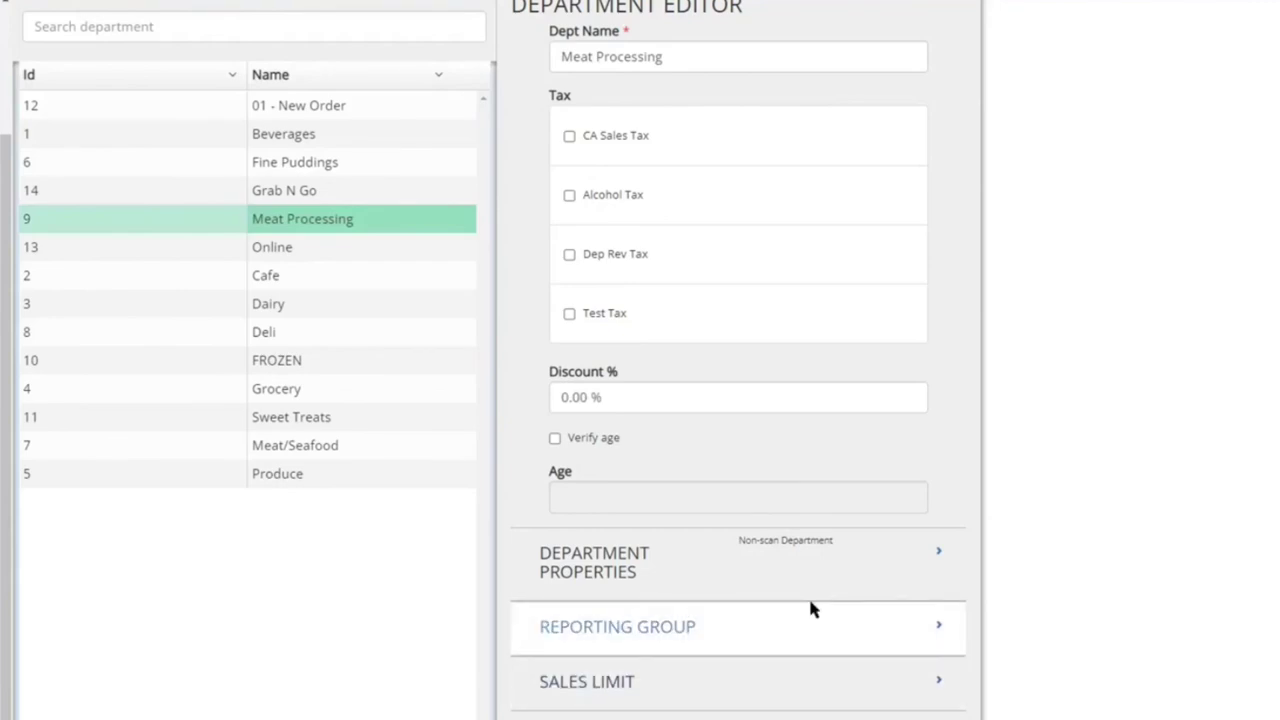
View the department properties of Meat Processing and select the Produce department
left_click(860, 560)
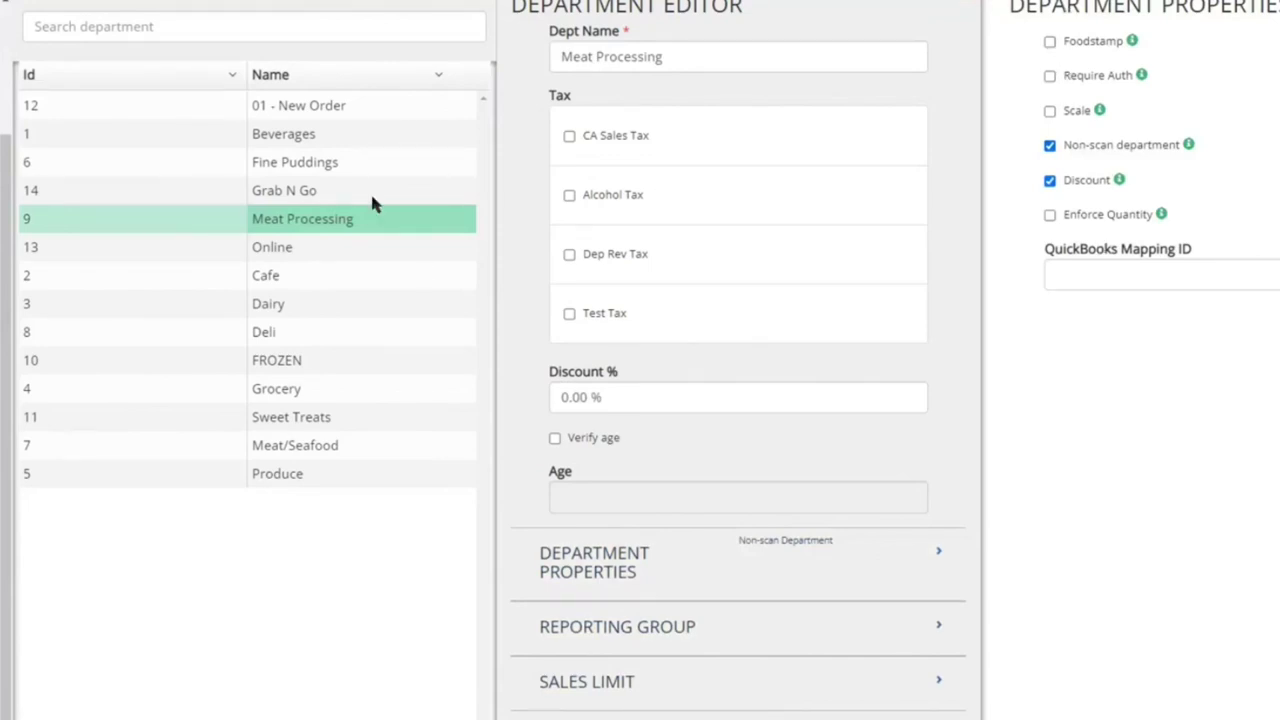
left_click(379, 474)
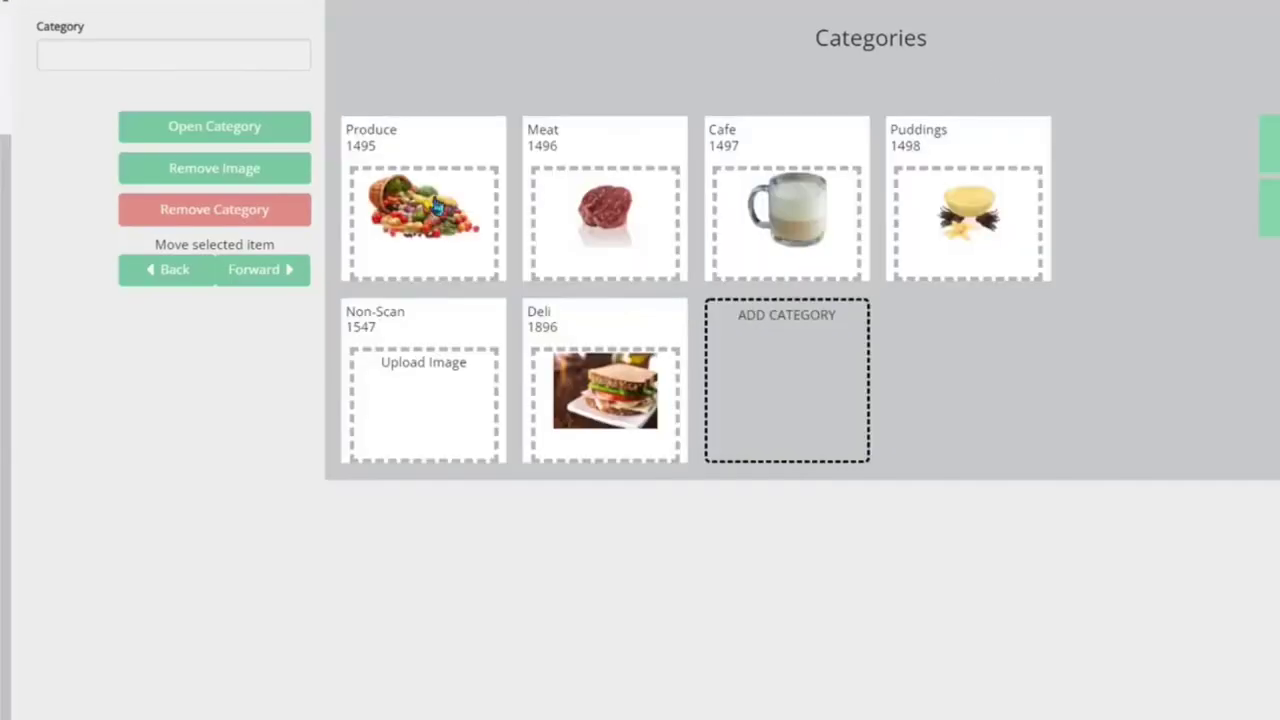
Open the Produce category, add a blank product button after its last product, and return to the category overview
left_click(437, 206)
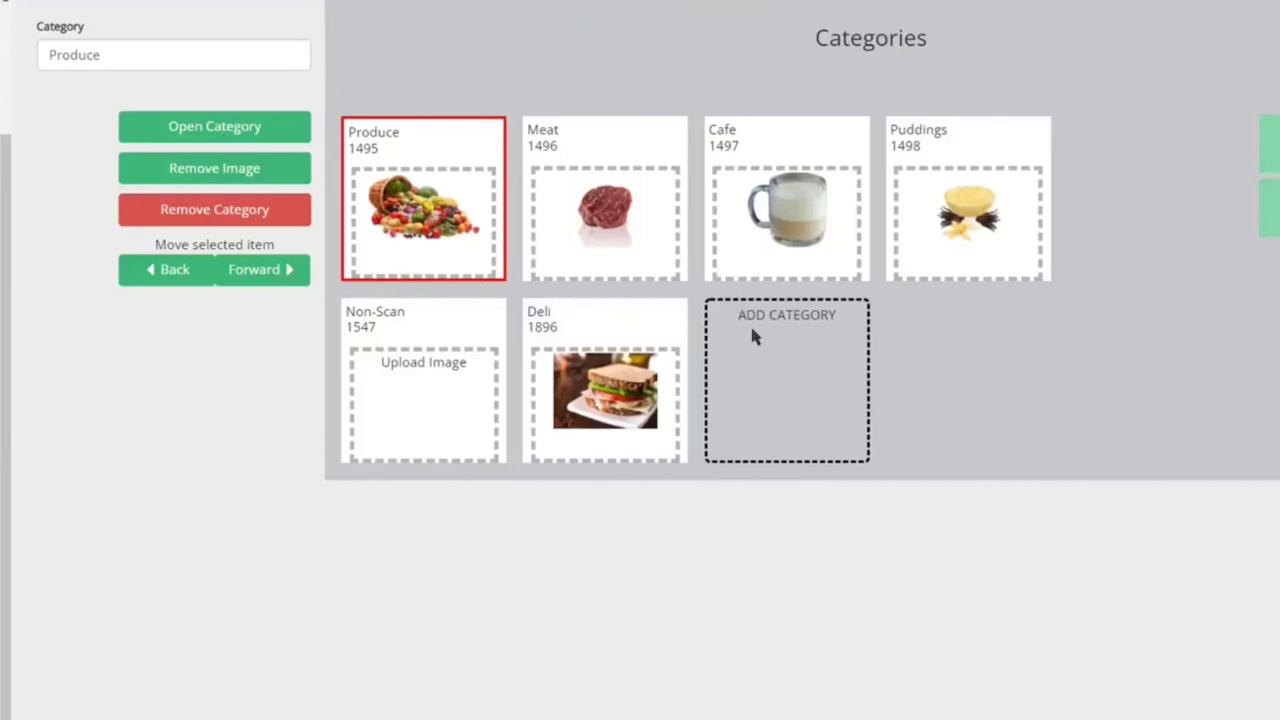
left_click(258, 127)
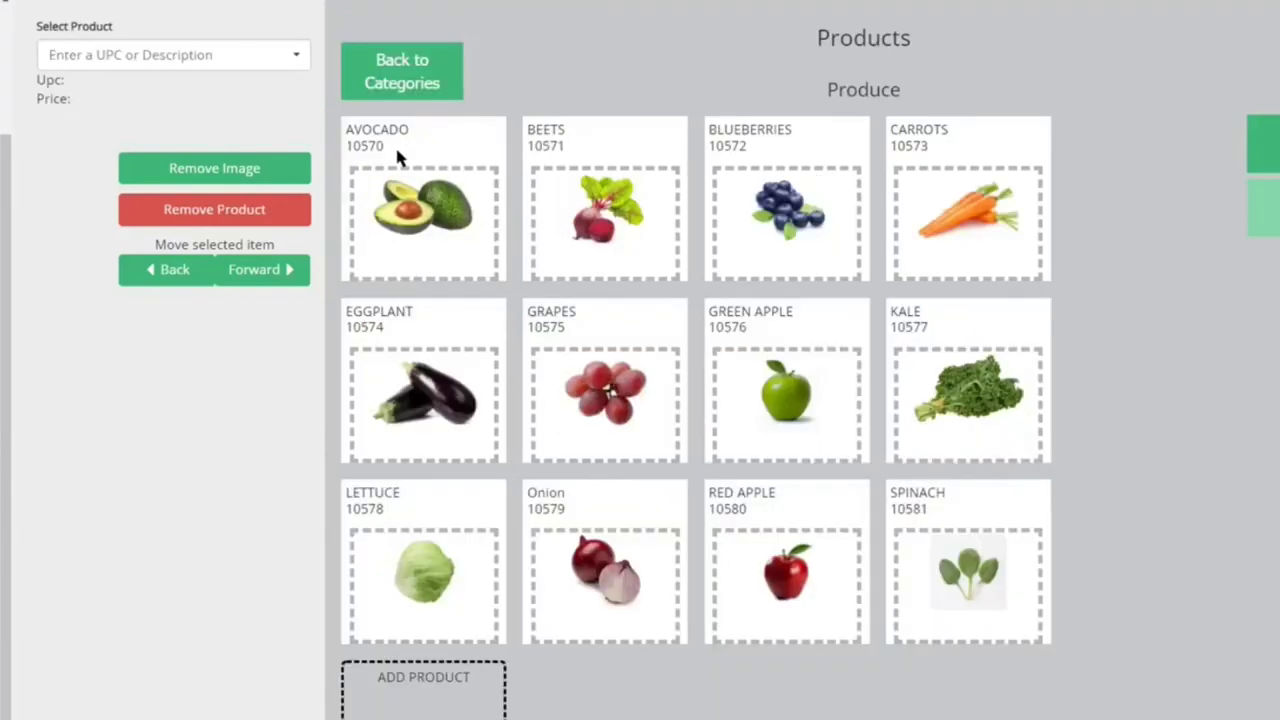
scroll(514, 500, "down", 1)
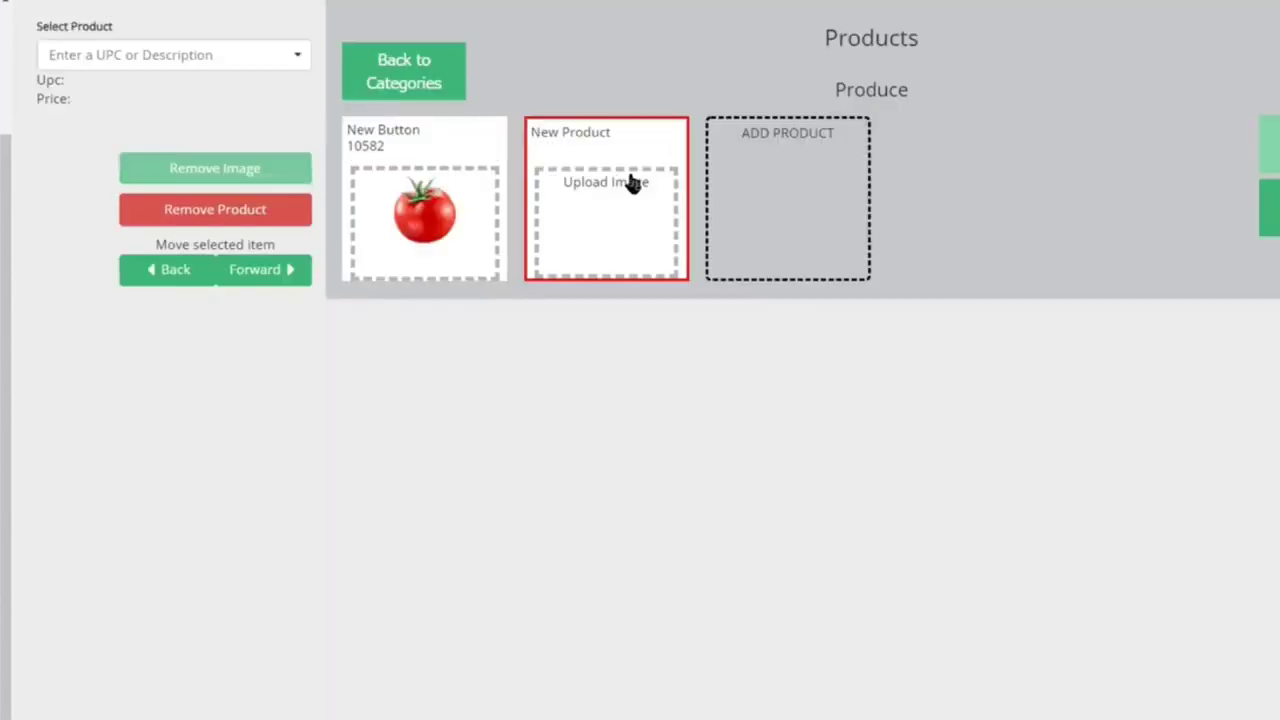
left_click(377, 62)
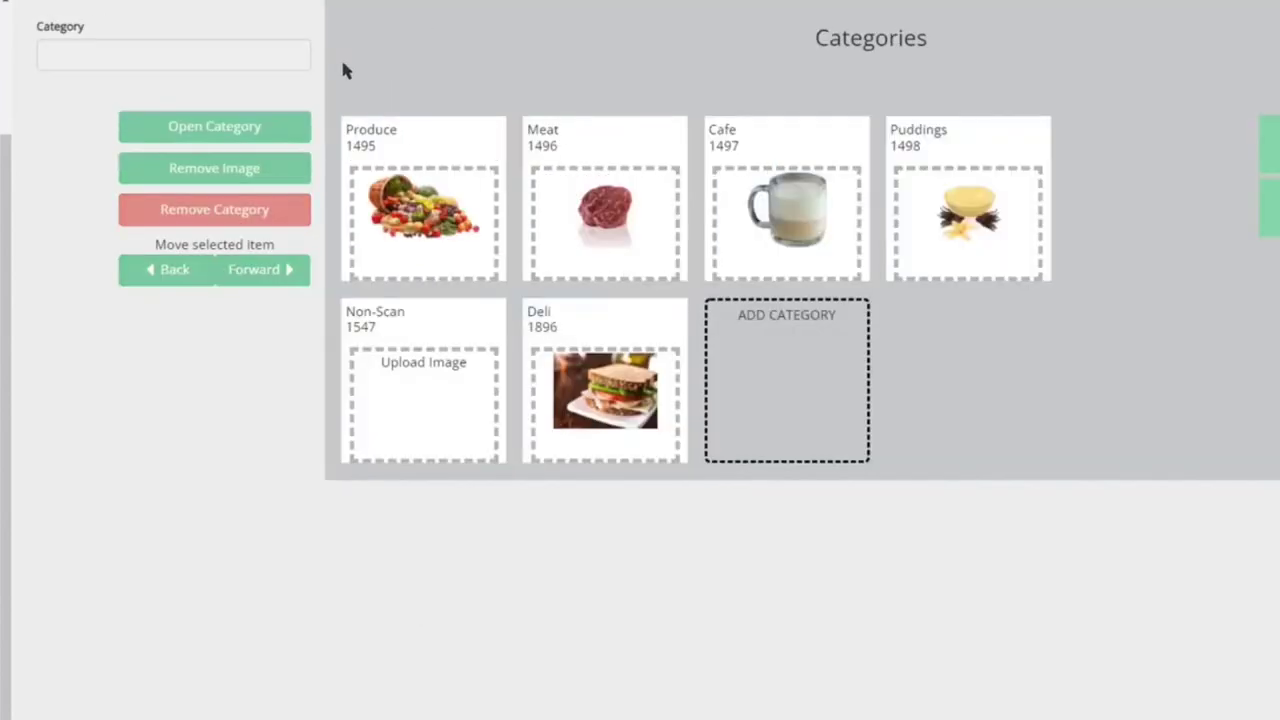
Revisit the products in the Produce category and open the Deli category
left_click(434, 149)
left_click(237, 139)
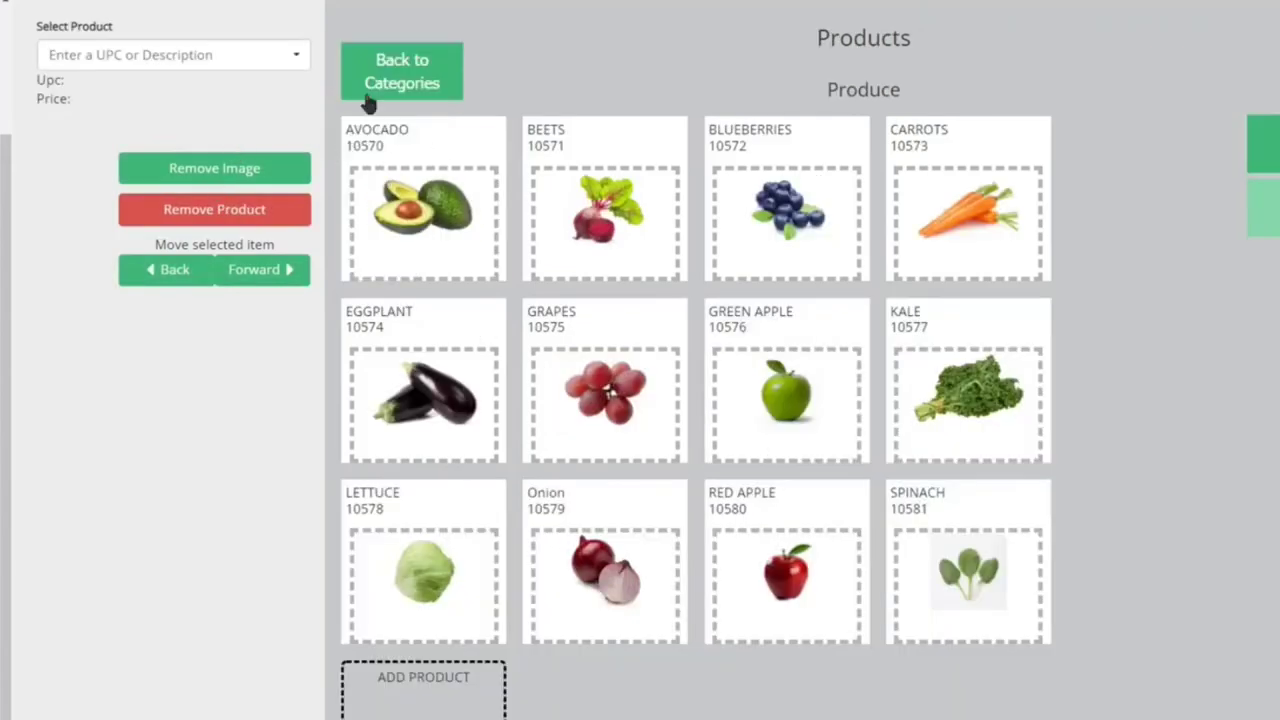
left_click(412, 86)
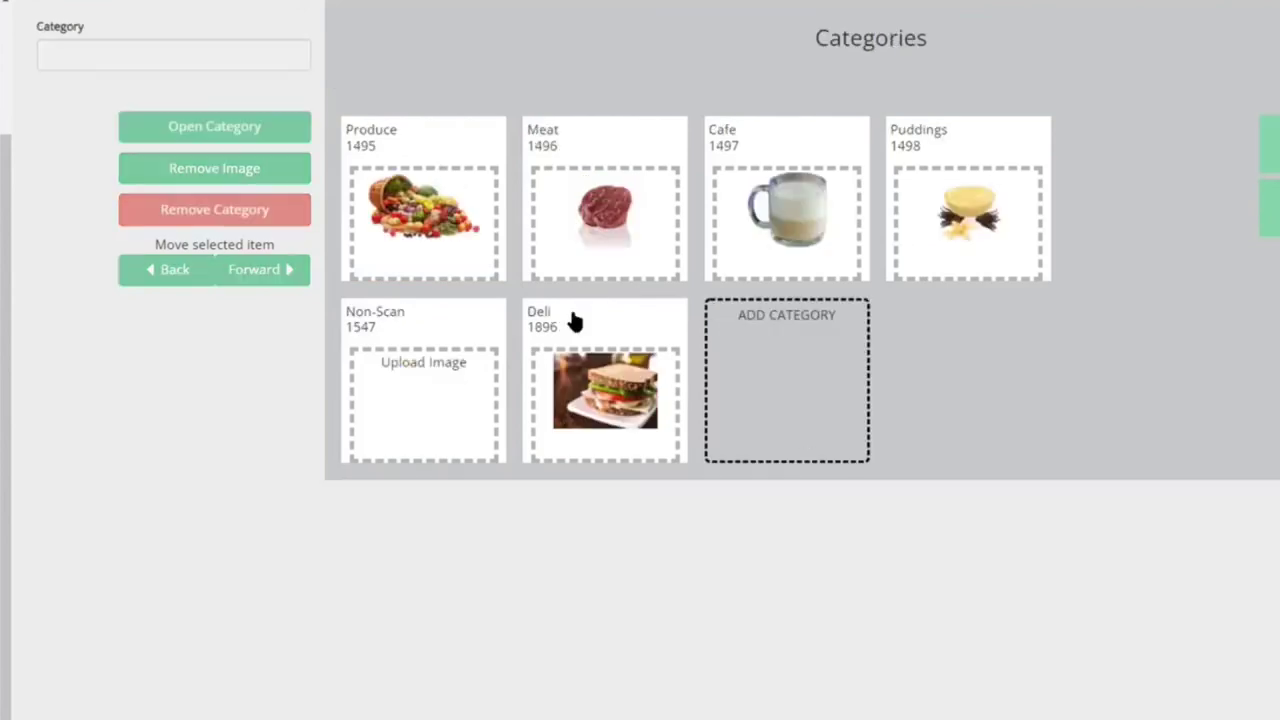
left_click(572, 318)
left_click(260, 134)
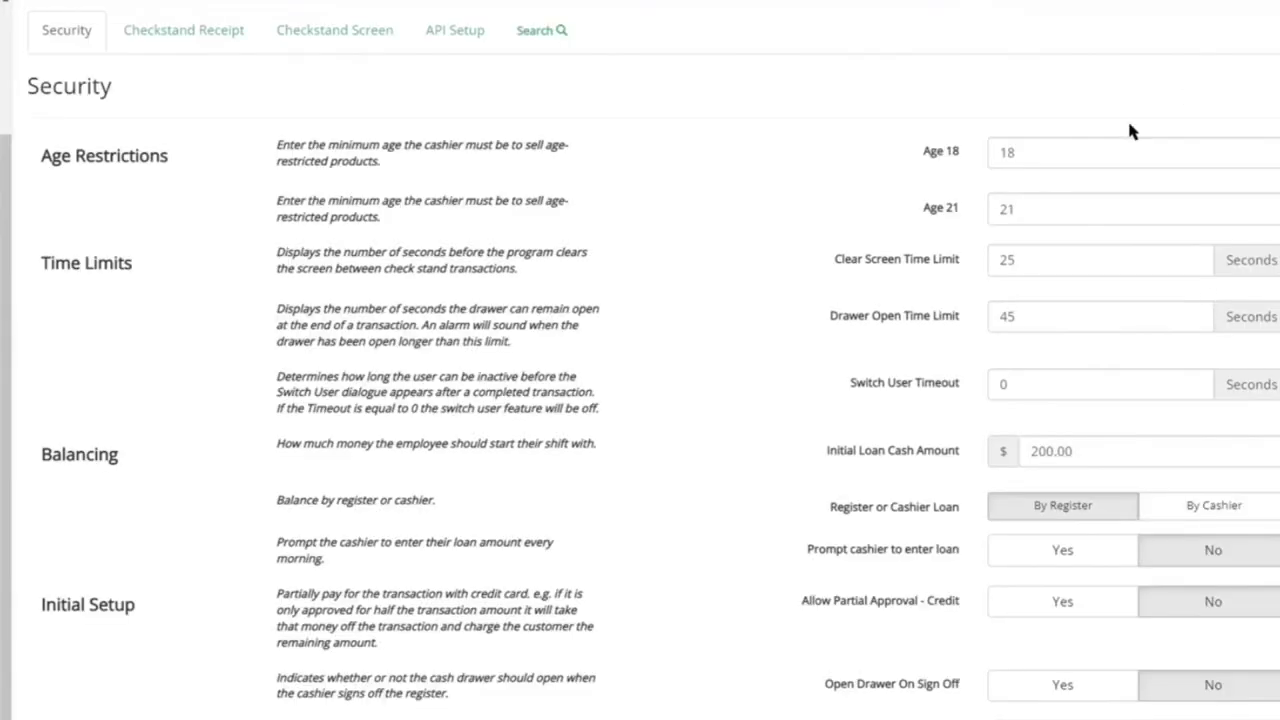
Examine the Security settings from age restrictions, time limits and balancing through to offline transactions and the self-checkout logo
scroll(311, 364, "down", 15)
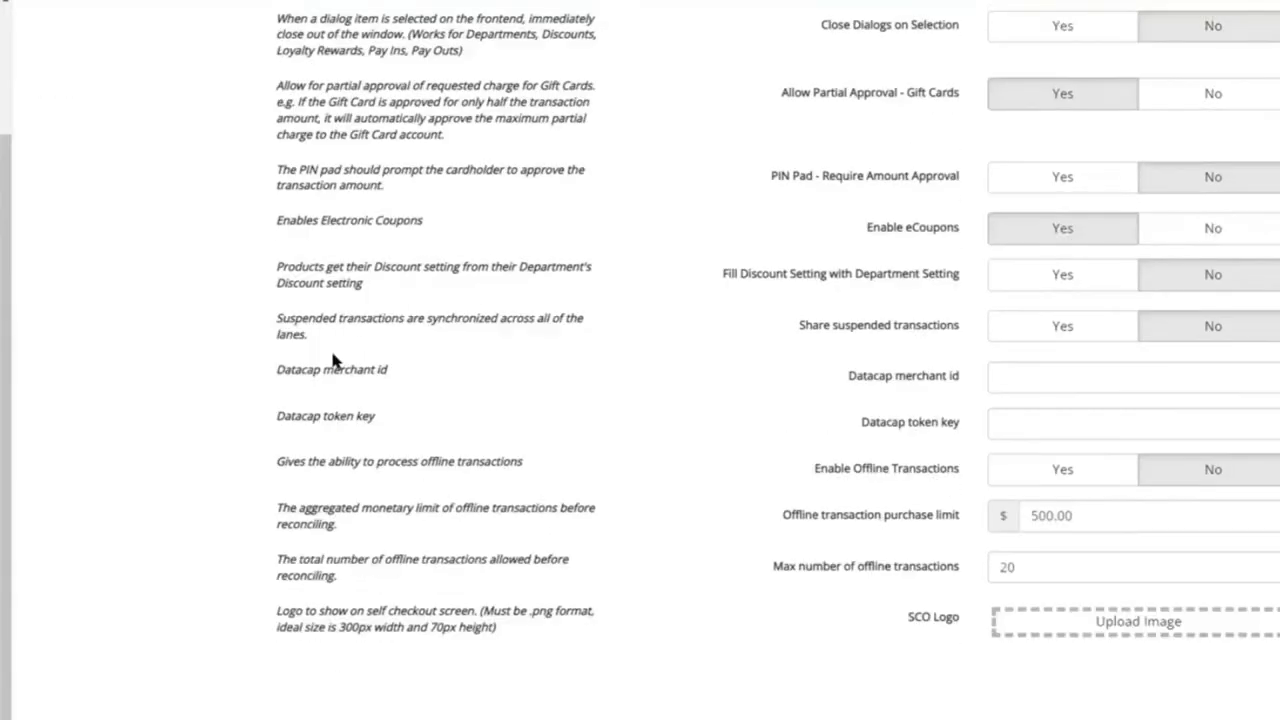
scroll(330, 365, "down", 2)
scroll(310, 364, "up", 17)
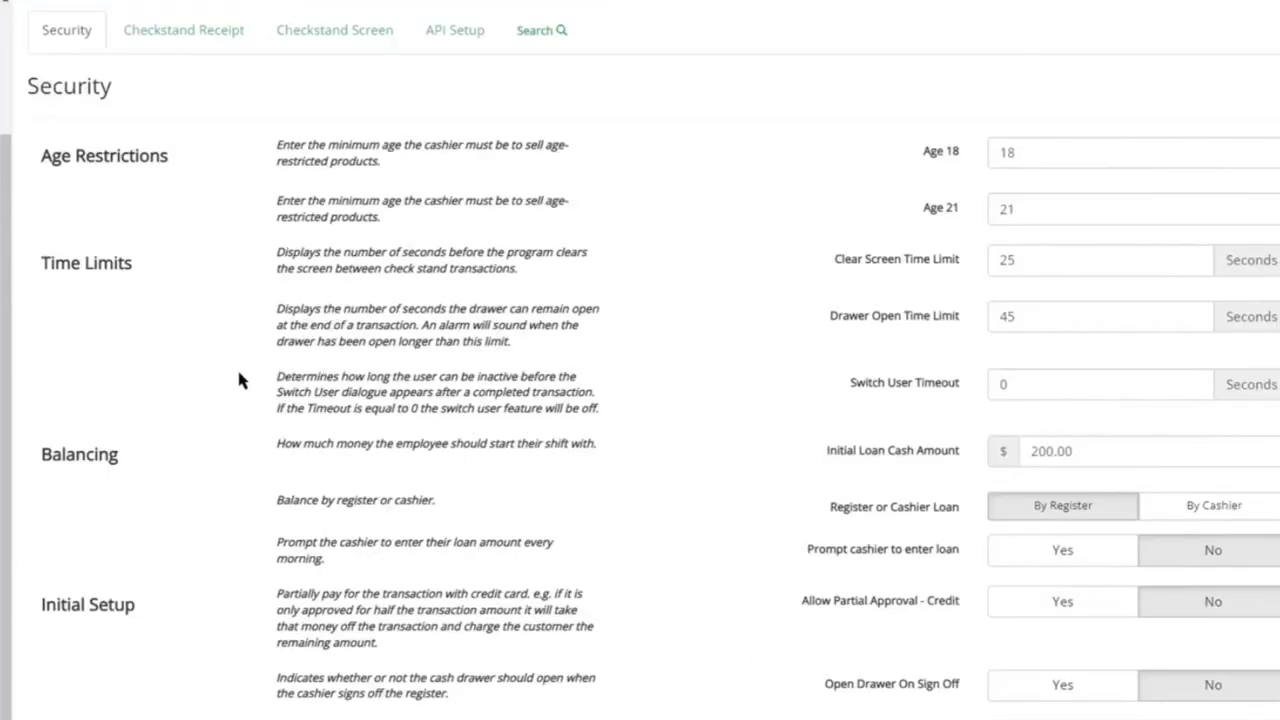
scroll(250, 385, "down", 15)
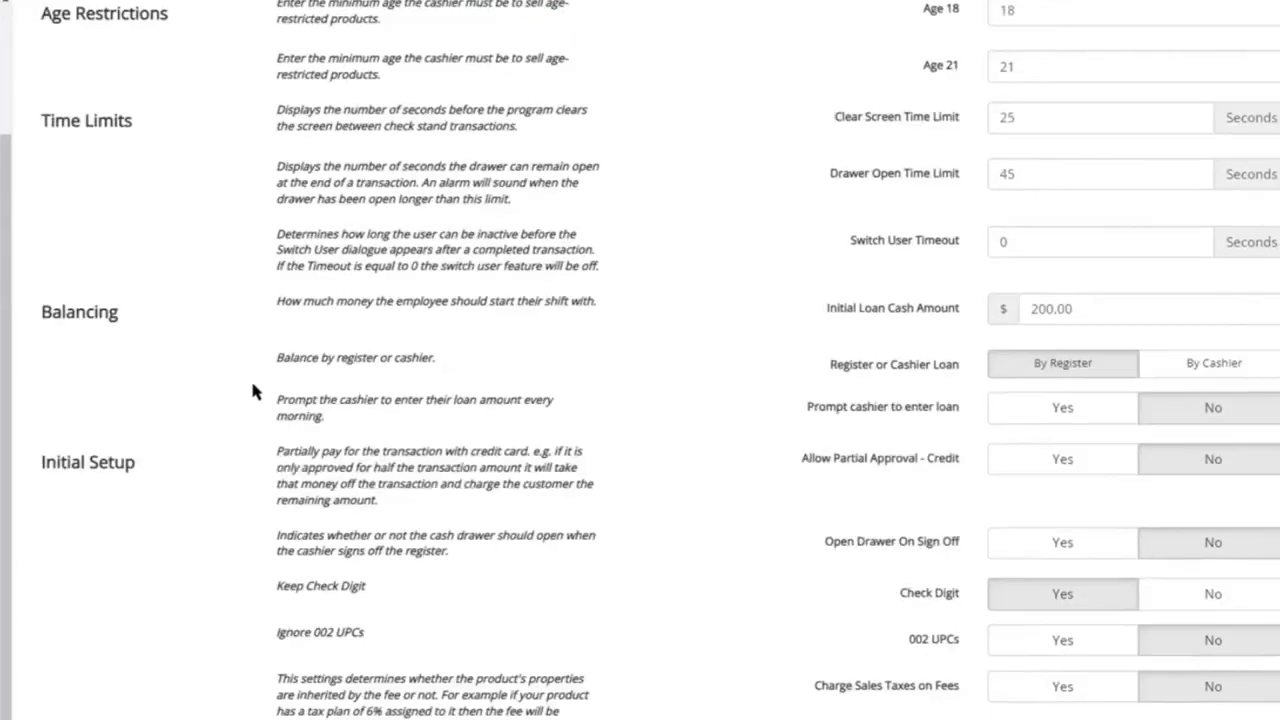
scroll(640, 365, "down", 1)
scroll(640, 365, "up", 16)
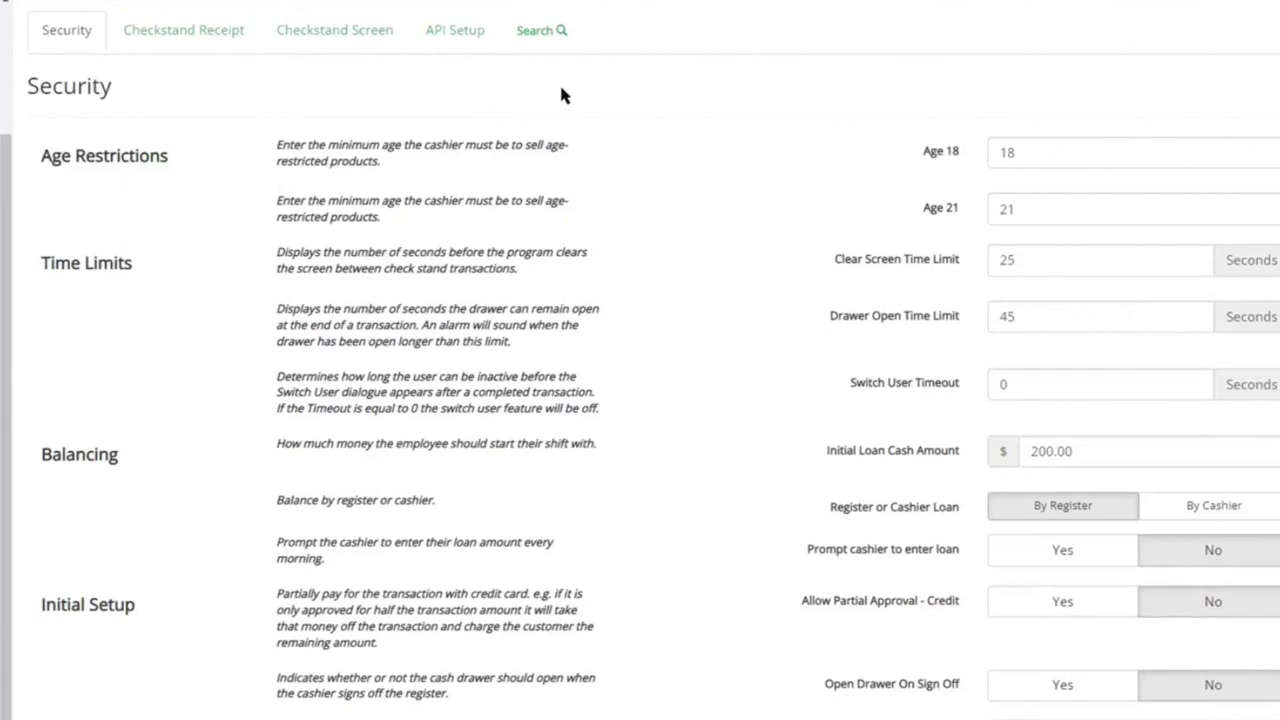
scroll(614, 314, "down", 13)
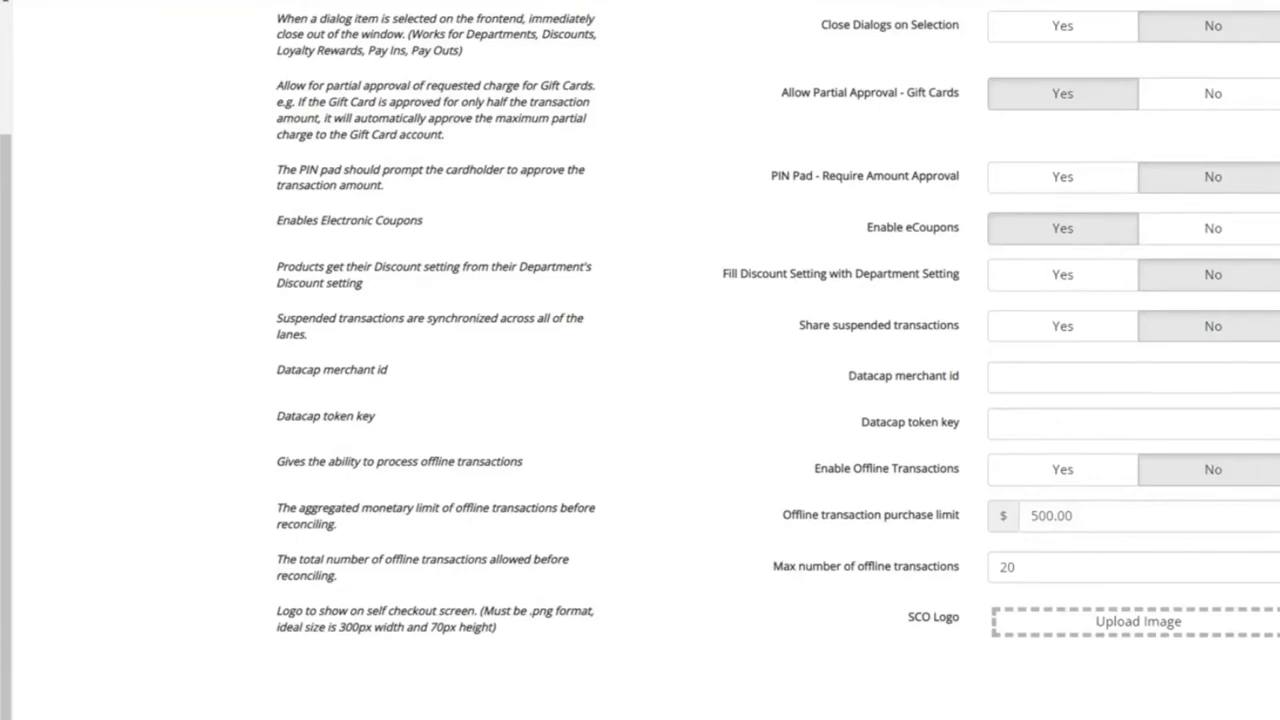
scroll(629, 446, "up", 8)
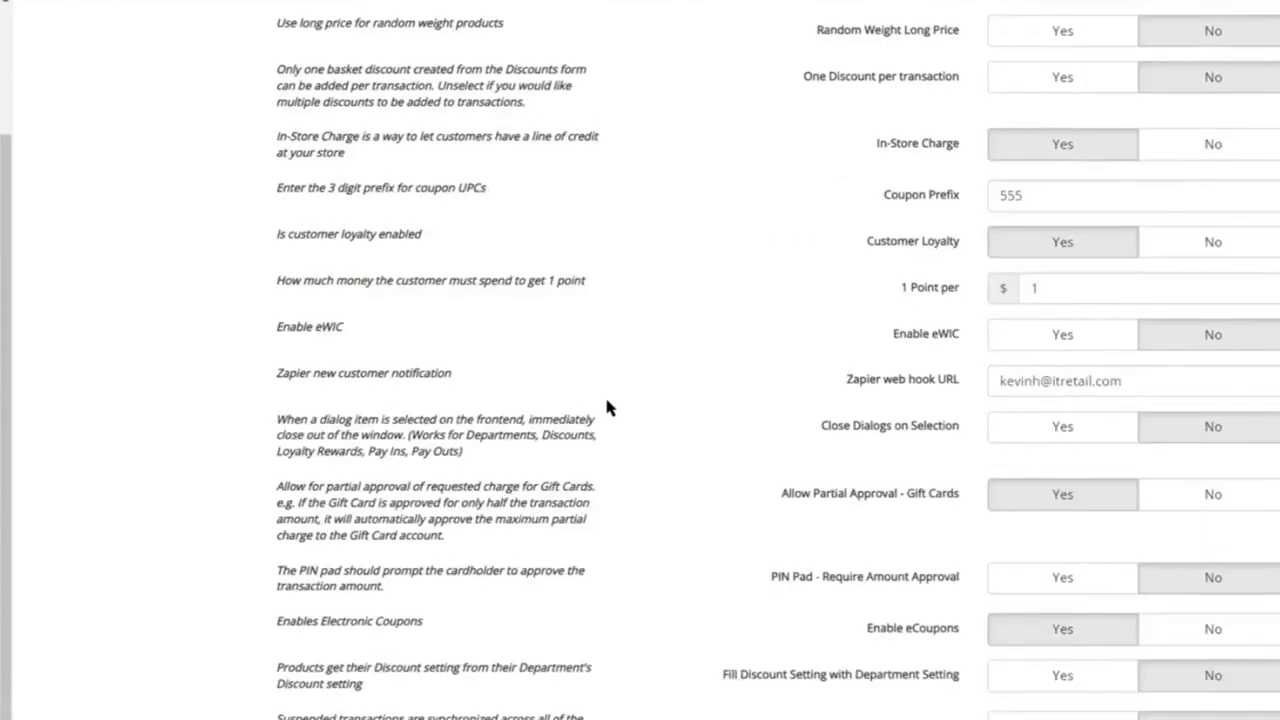
scroll(607, 406, "up", 4)
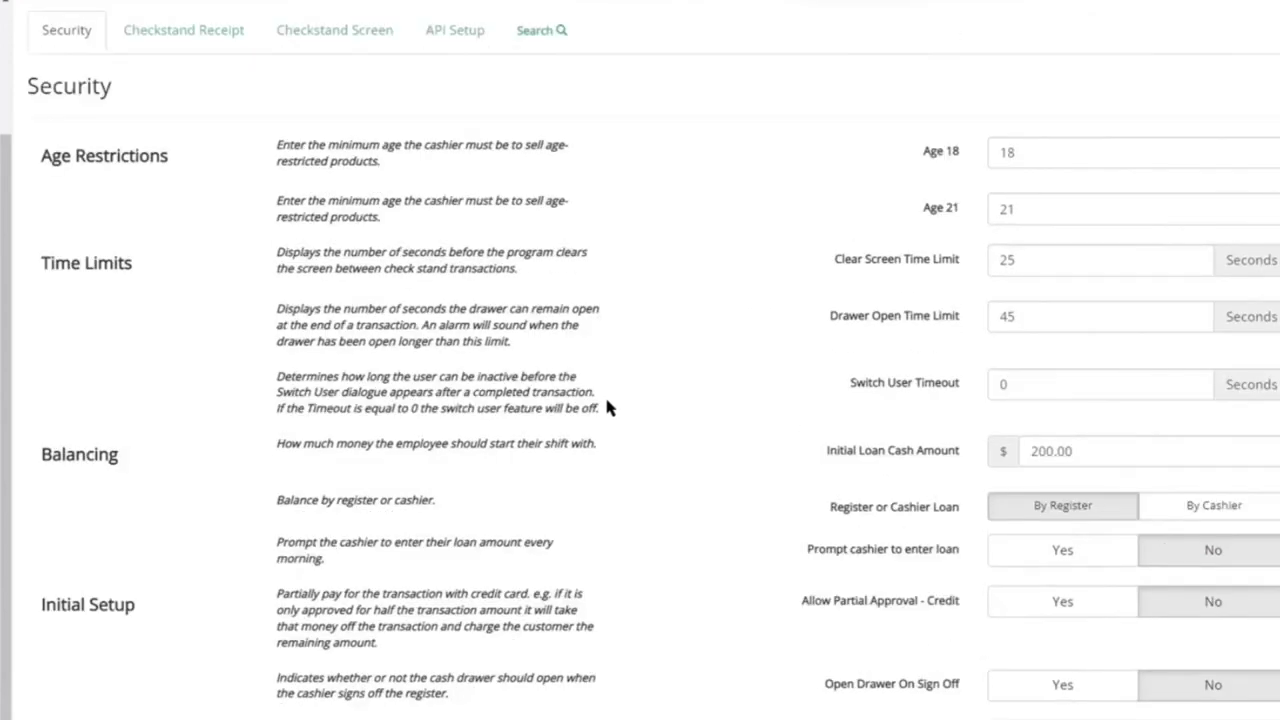
Open the API Setup settings and view the Iri Setup fields for uploading the product movement file
left_click(447, 30)
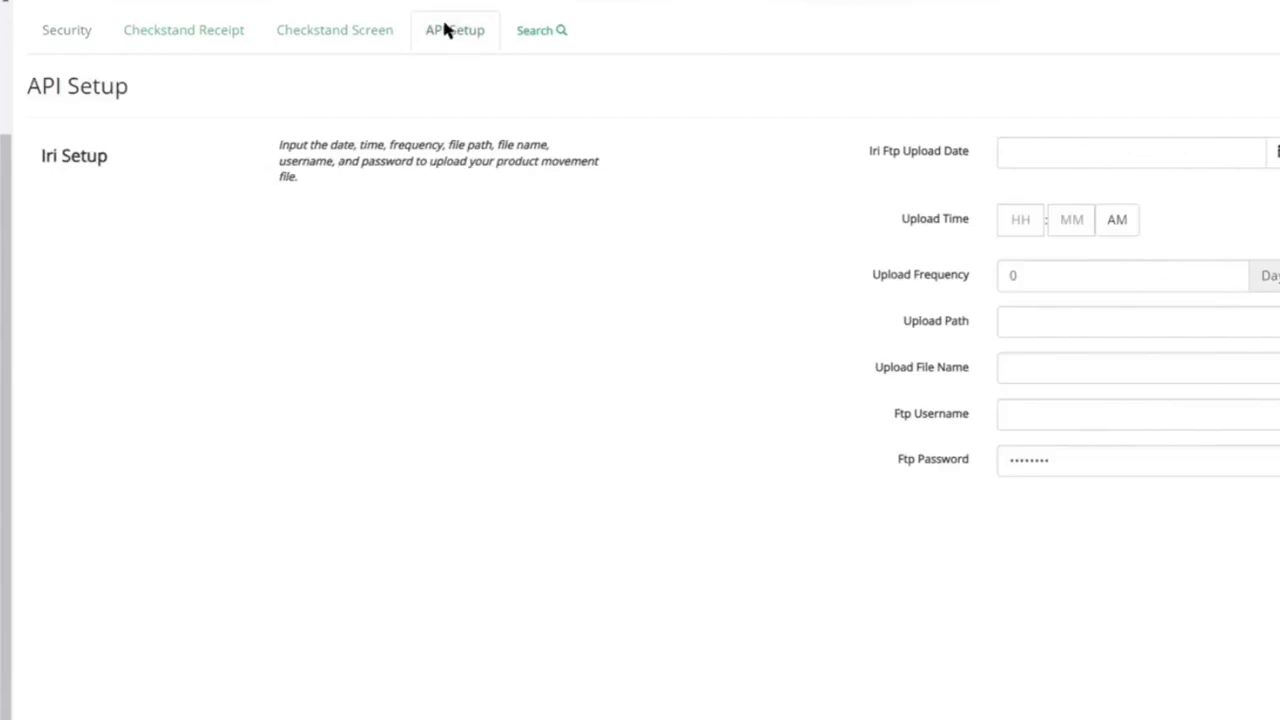
left_click_drag(26, 82, 935, 462)
left_click(935, 462)
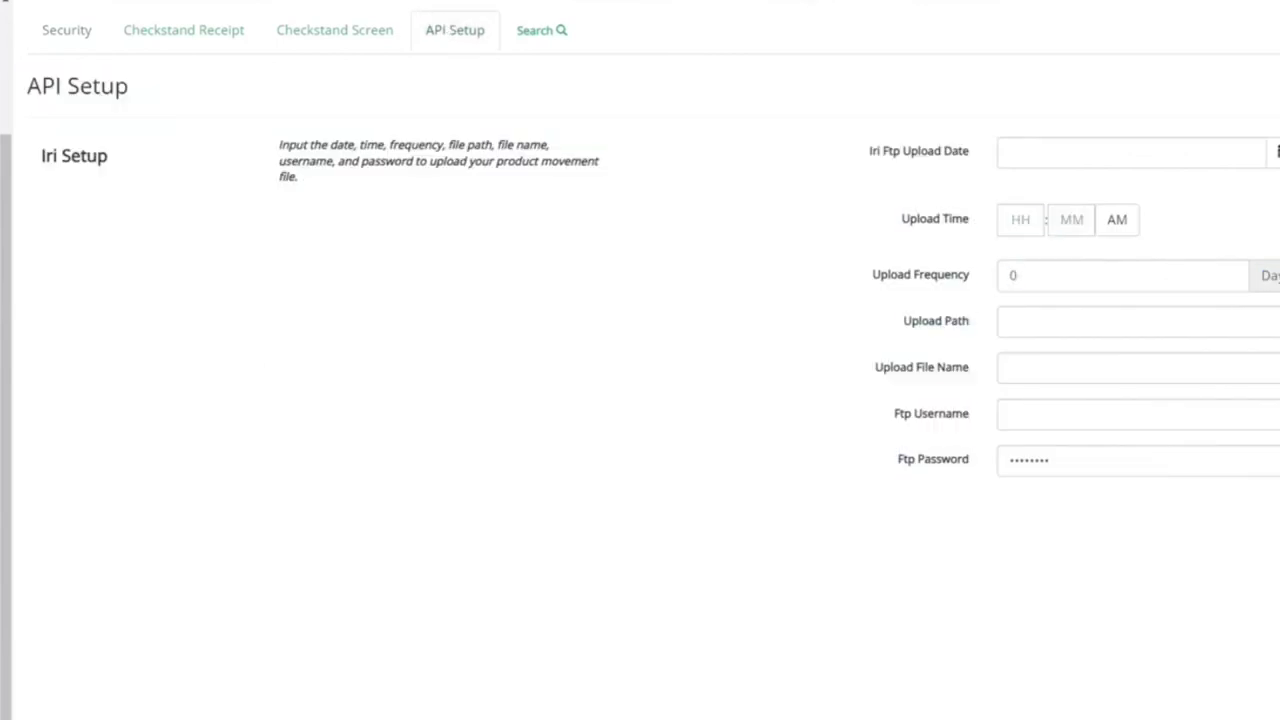